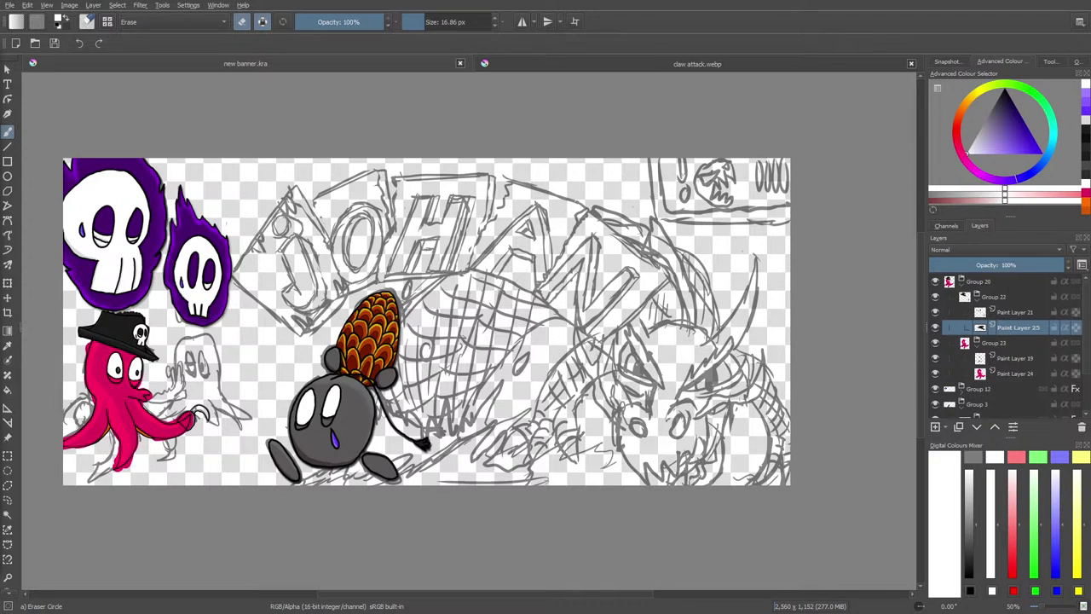
- Toggle the rough sketch on Paint Layer 1 off and on to compare the coloured characters with and without it
scroll(743, 408, "down", 1)
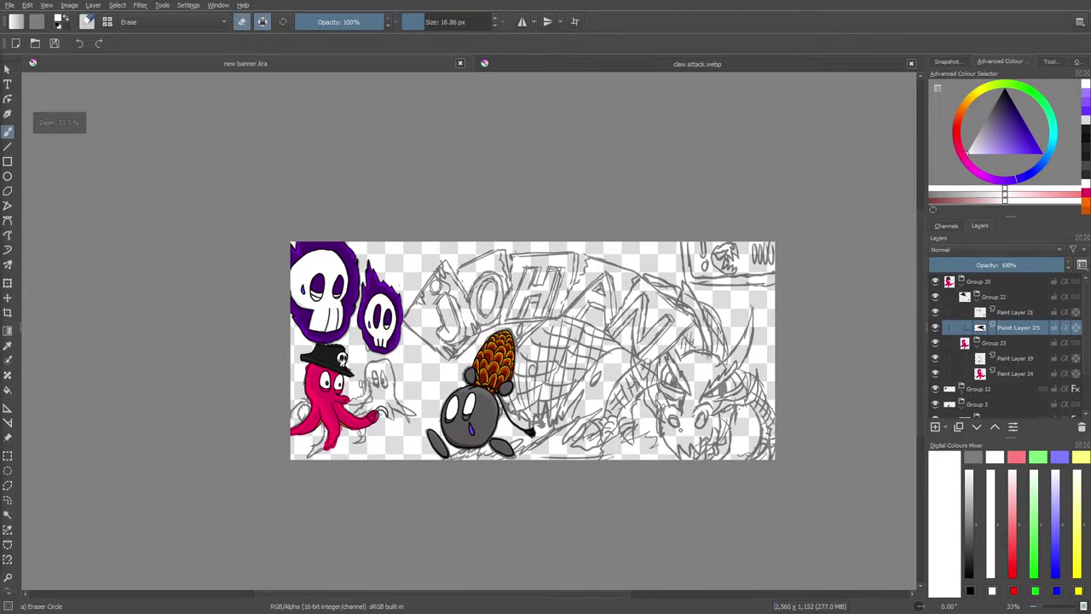
scroll(689, 467, "up", 2)
scroll(373, 401, "down", 2)
scroll(266, 398, "up", 1)
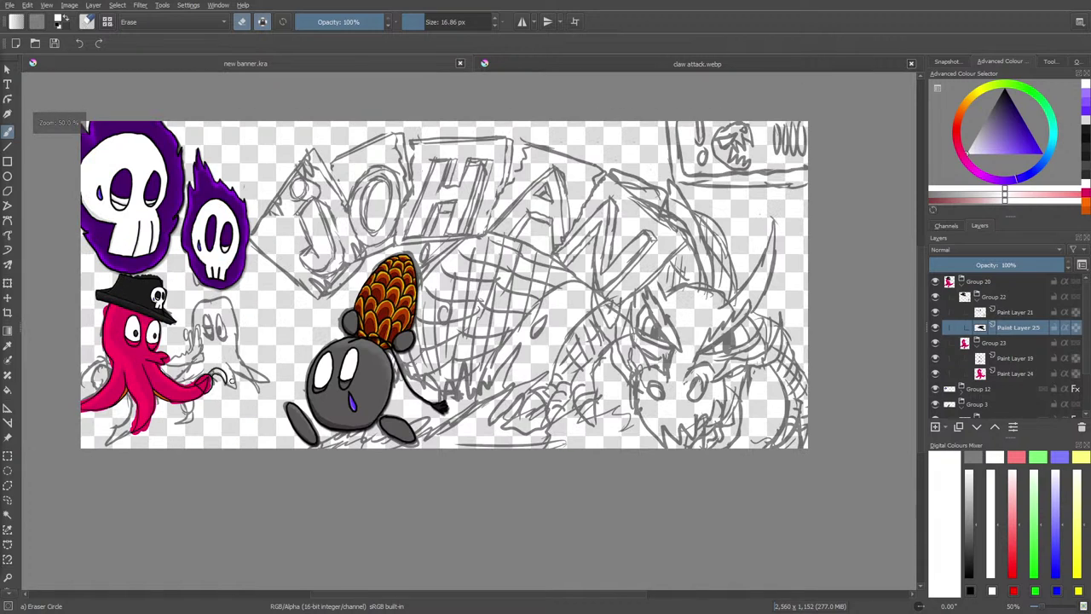
left_click(935, 406)
left_click(934, 405)
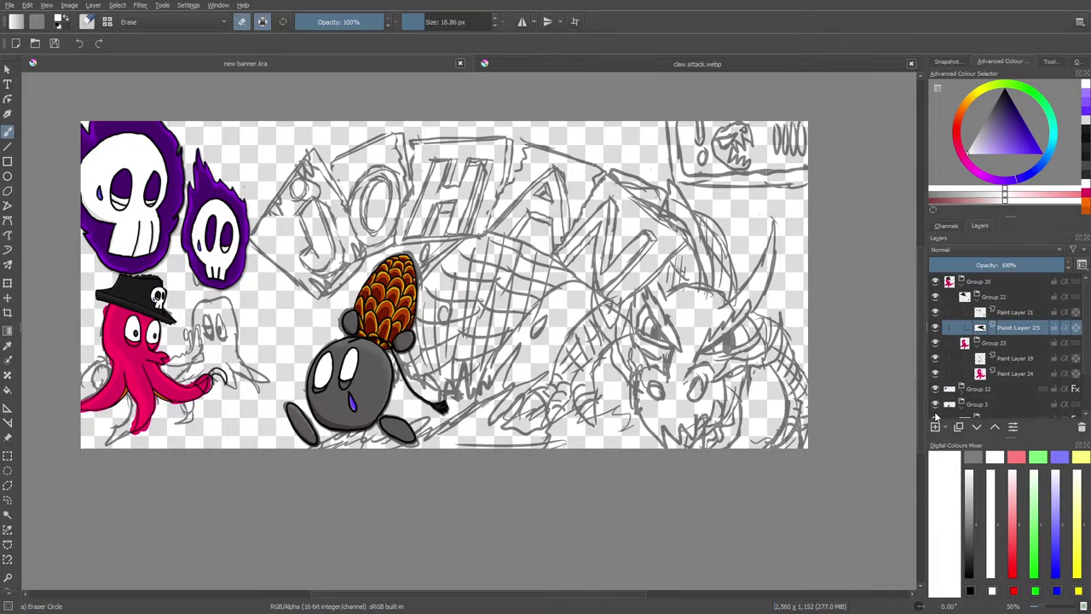
scroll(936, 415, "down", 1)
left_click(934, 408)
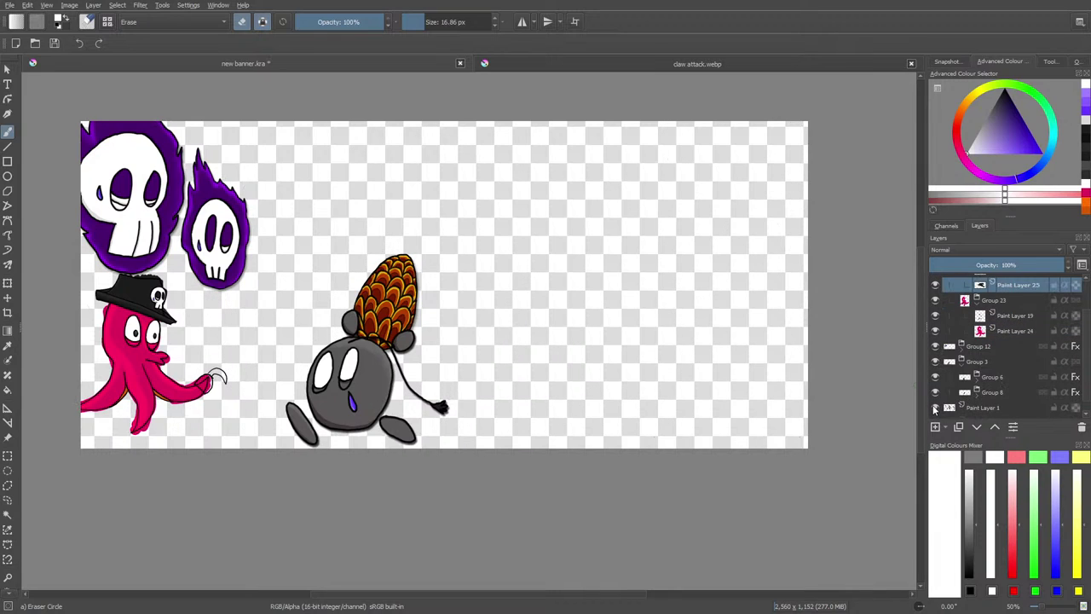
left_click(934, 407)
left_click(935, 408)
left_click(935, 407)
left_click(935, 408)
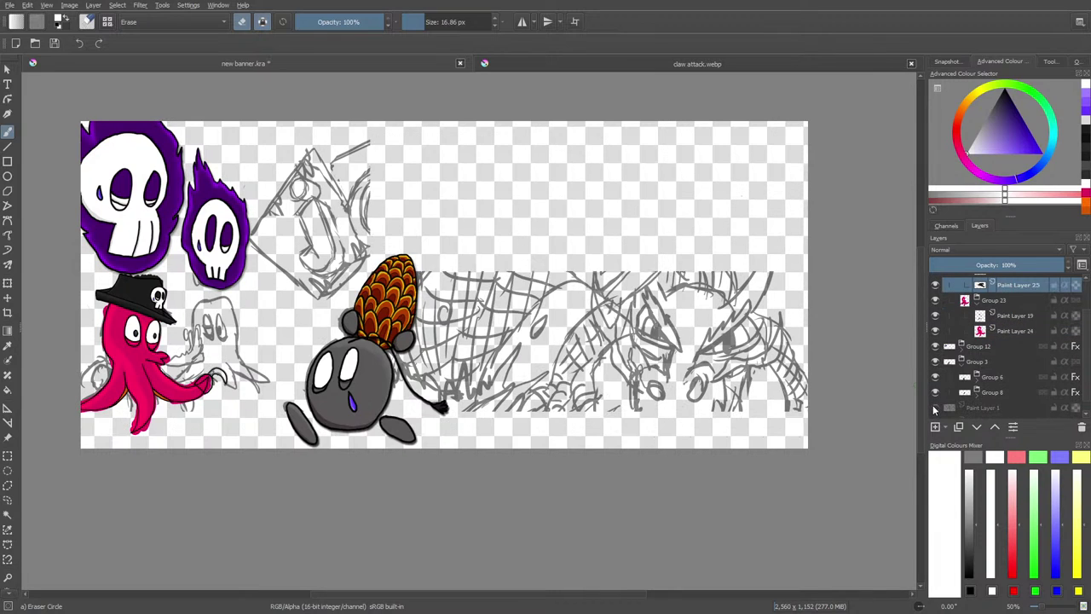
left_click(934, 407)
- Examine the flaming skulls, the pirate octopus and the round grey character up close and within the whole banner
scroll(417, 390, "down", 2)
scroll(355, 370, "up", 2)
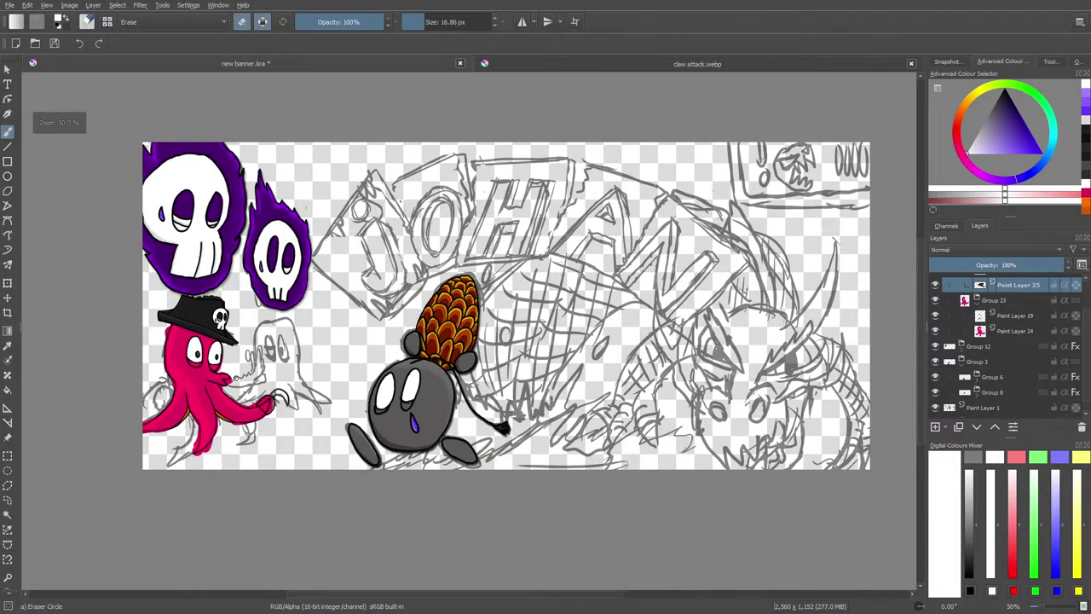
scroll(193, 385, "up", 2)
scroll(193, 384, "down", 2)
scroll(192, 385, "up", 2)
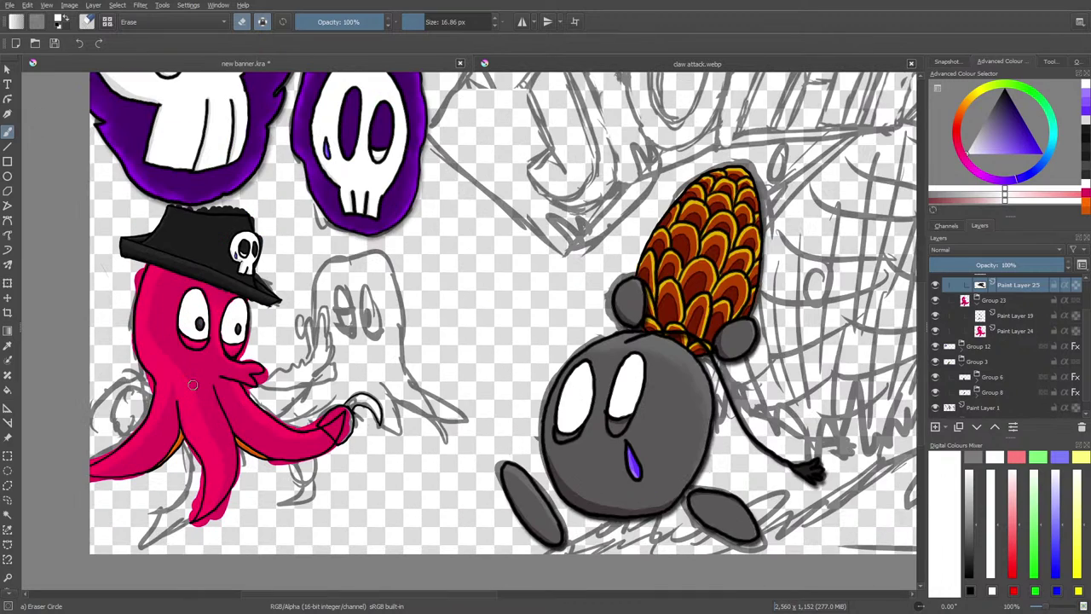
scroll(193, 385, "down", 3)
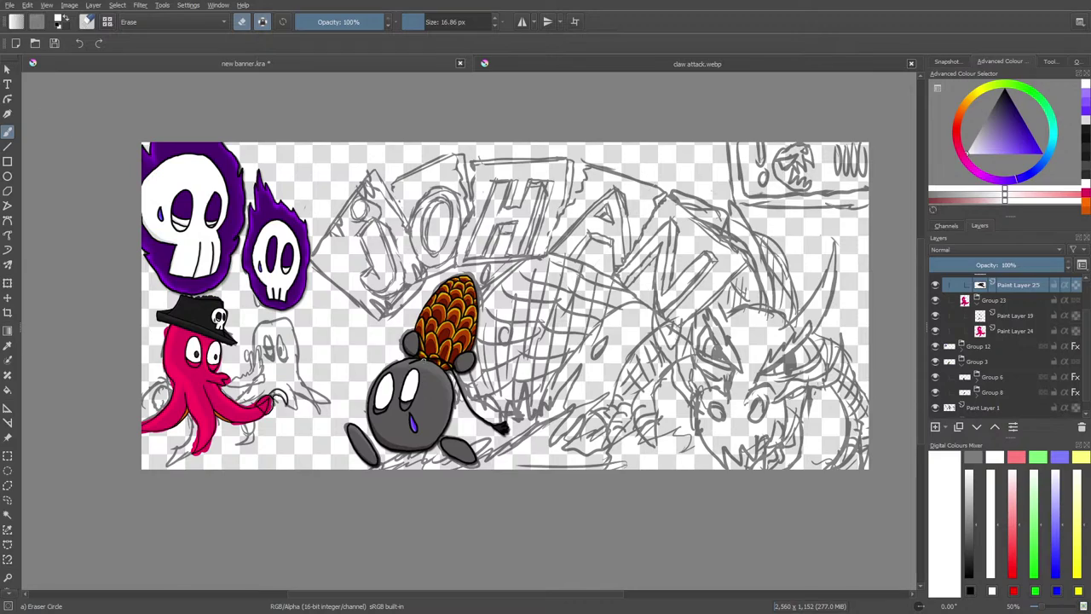
scroll(523, 377, "up", 1)
scroll(545, 382, "down", 3)
scroll(360, 367, "up", 6)
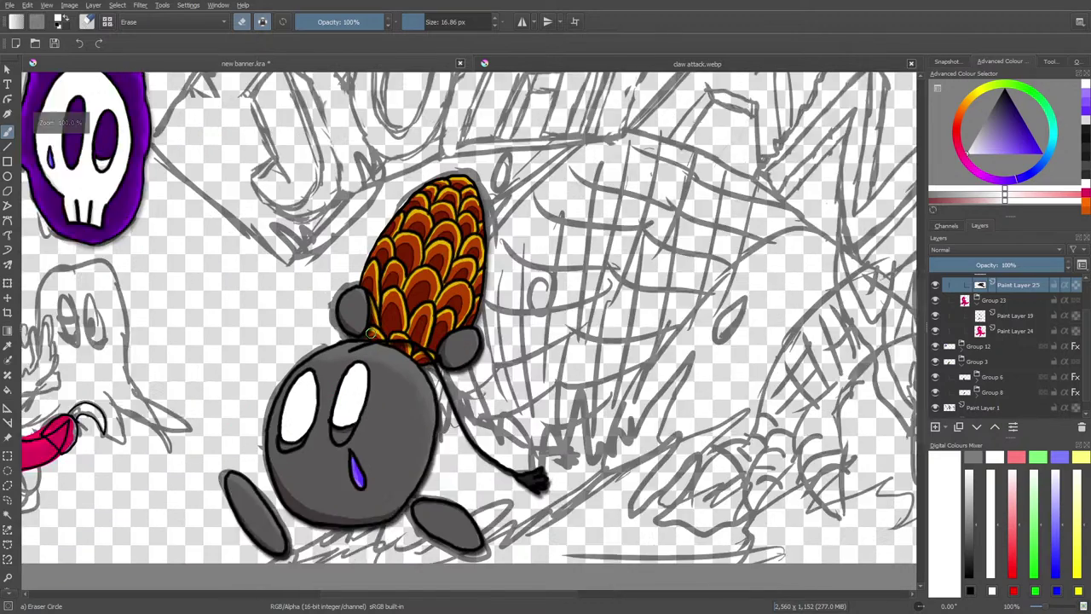
scroll(361, 367, "down", 2)
scroll(435, 384, "down", 2)
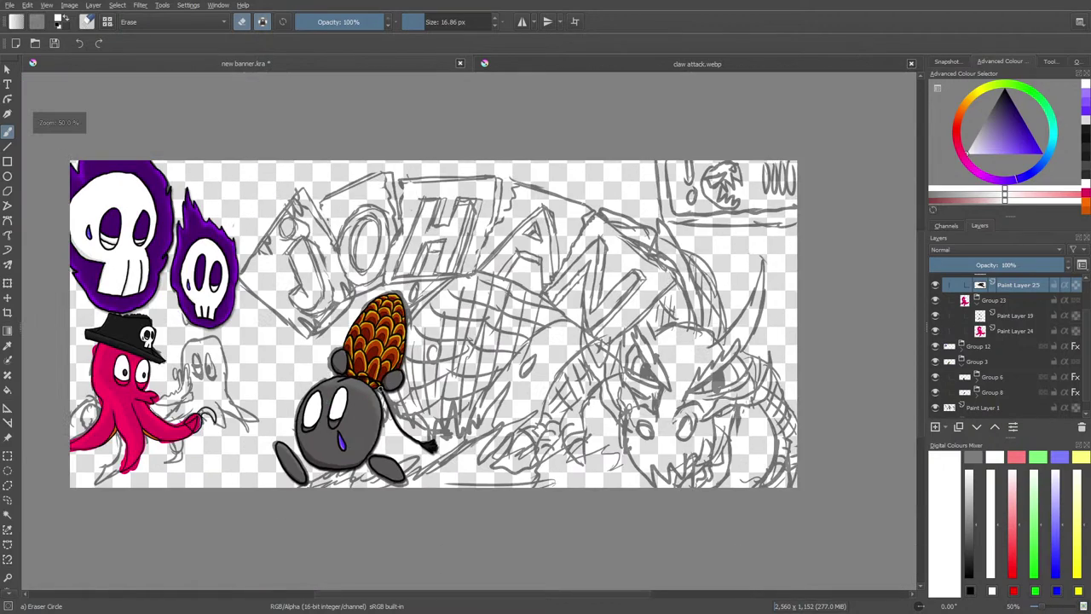
scroll(435, 384, "up", 1)
scroll(436, 385, "down", 2)
scroll(511, 401, "up", 3)
scroll(610, 415, "down", 2)
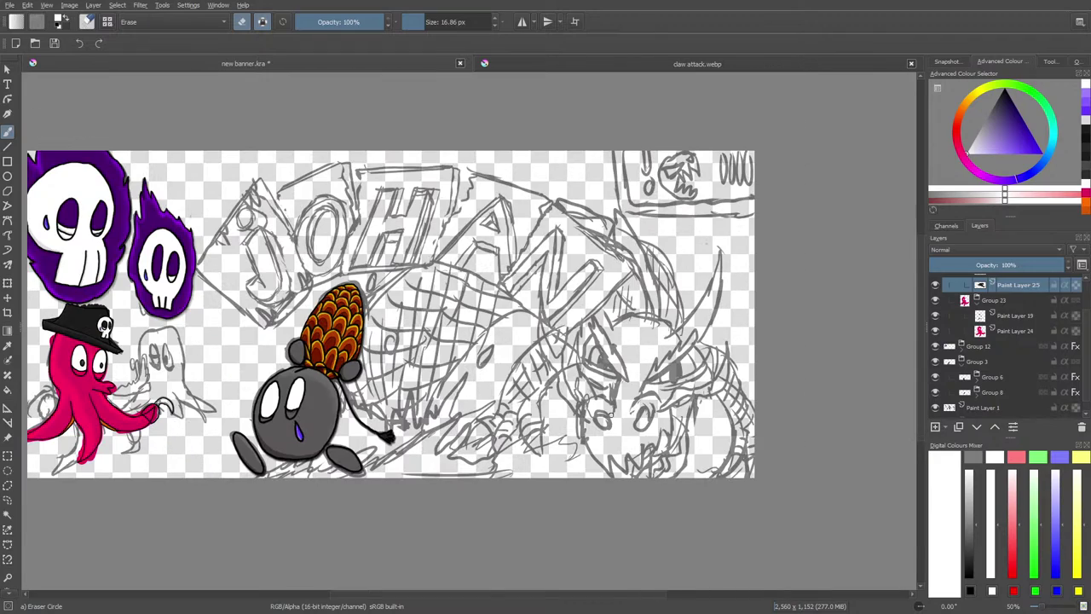
scroll(523, 413, "down", 1)
scroll(181, 364, "up", 4)
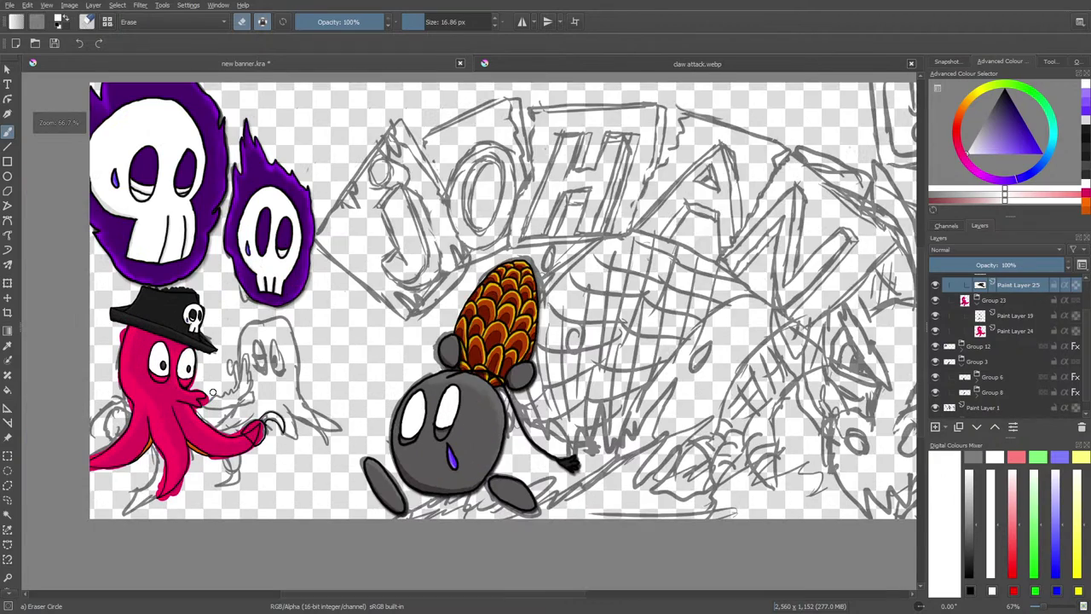
scroll(181, 365, "down", 2)
scroll(182, 364, "up", 2)
scroll(181, 365, "down", 4)
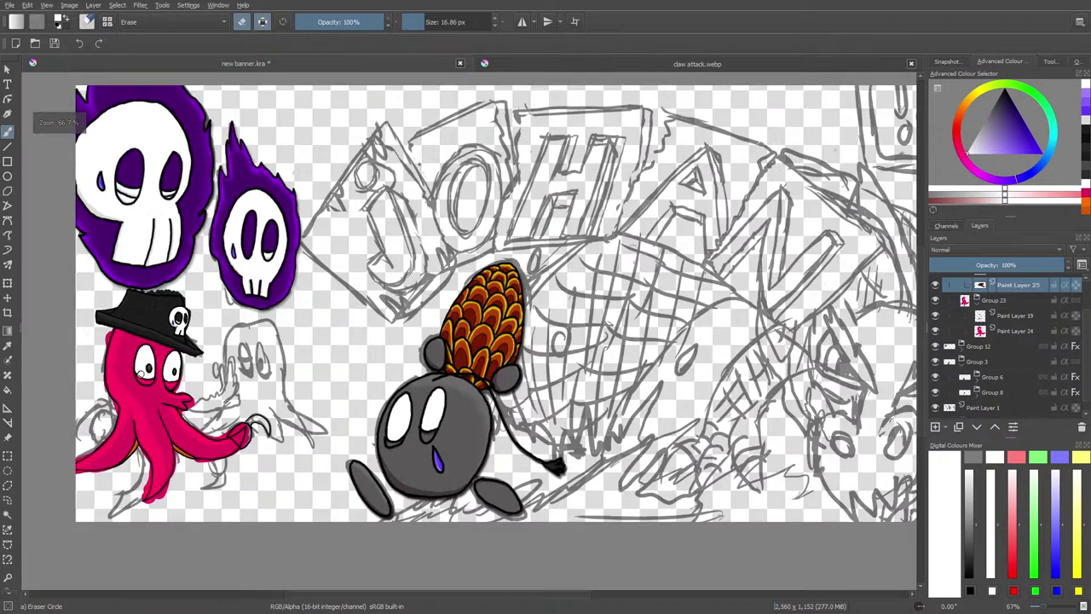
scroll(135, 389, "up", 2)
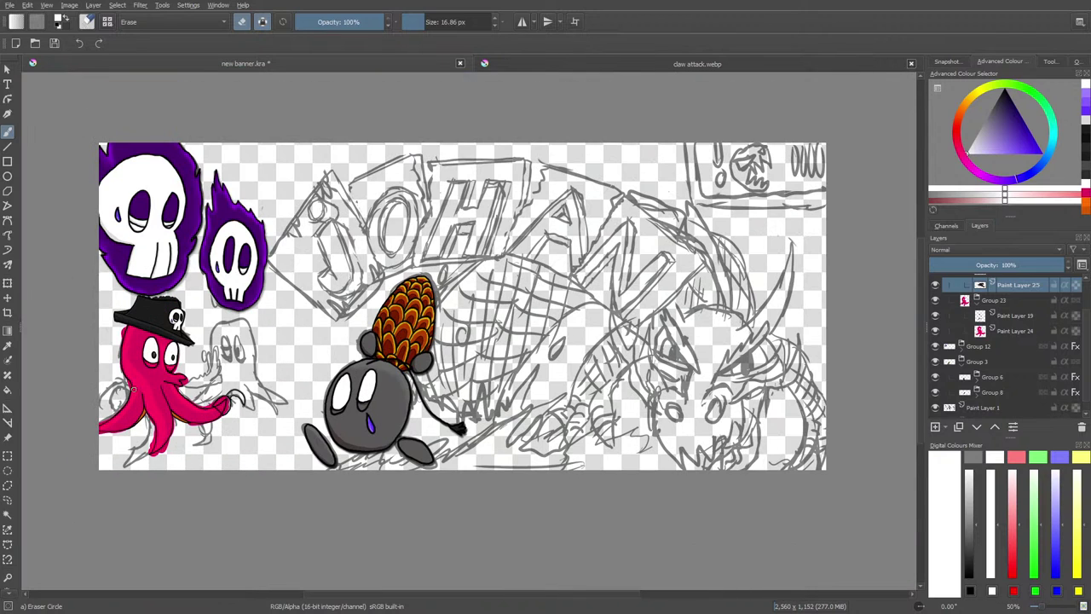
scroll(133, 388, "up", 2)
scroll(110, 366, "down", 1)
scroll(94, 345, "up", 2)
scroll(93, 345, "down", 1)
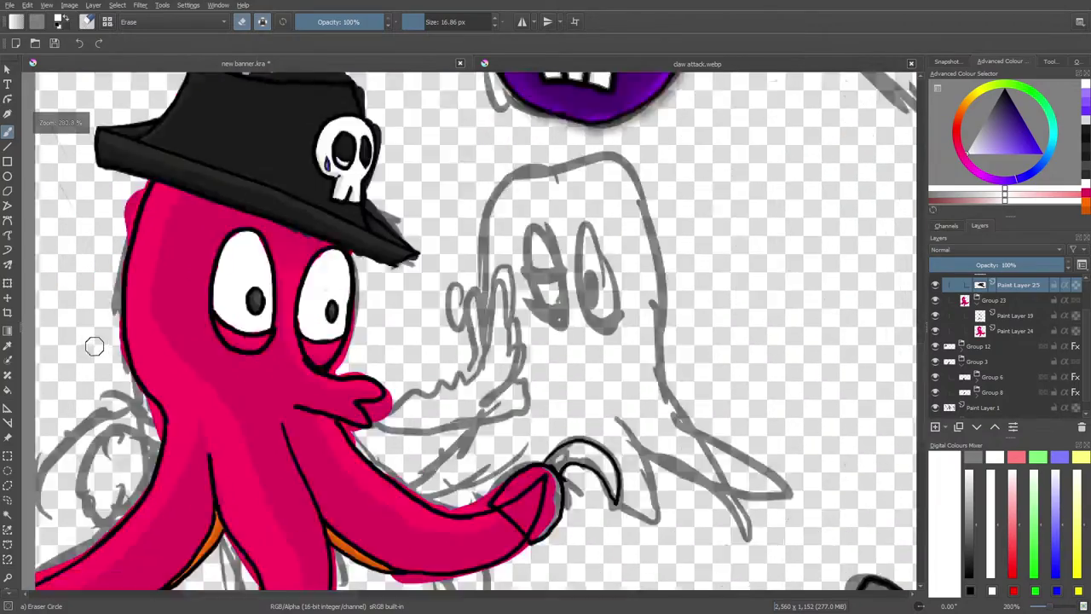
scroll(94, 345, "down", 3)
scroll(93, 345, "up", 2)
scroll(94, 345, "down", 4)
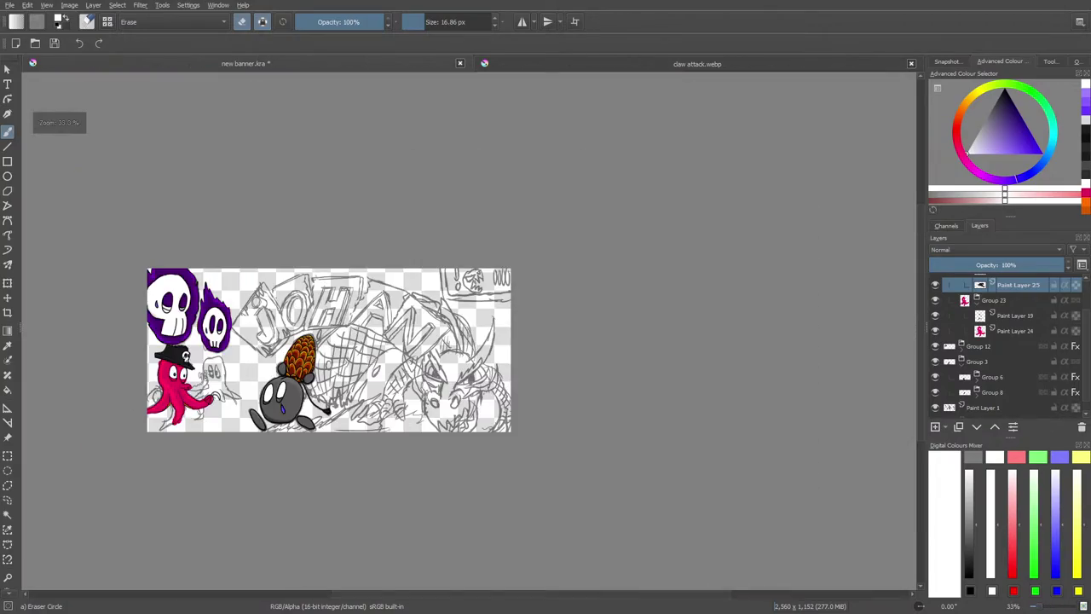
scroll(178, 392, "up", 3)
scroll(176, 390, "down", 1)
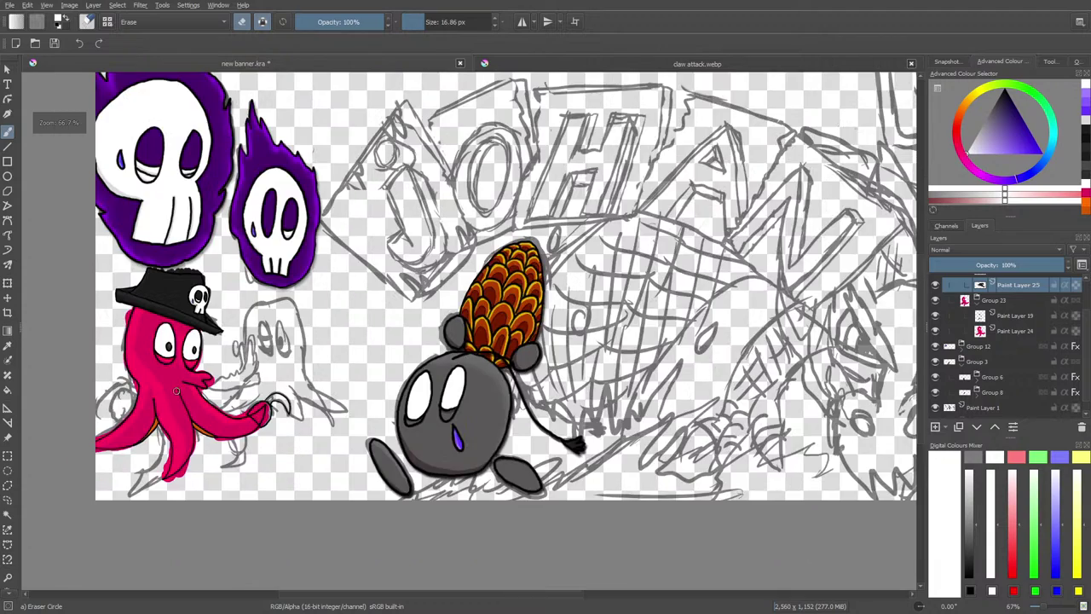
scroll(176, 390, "up", 1)
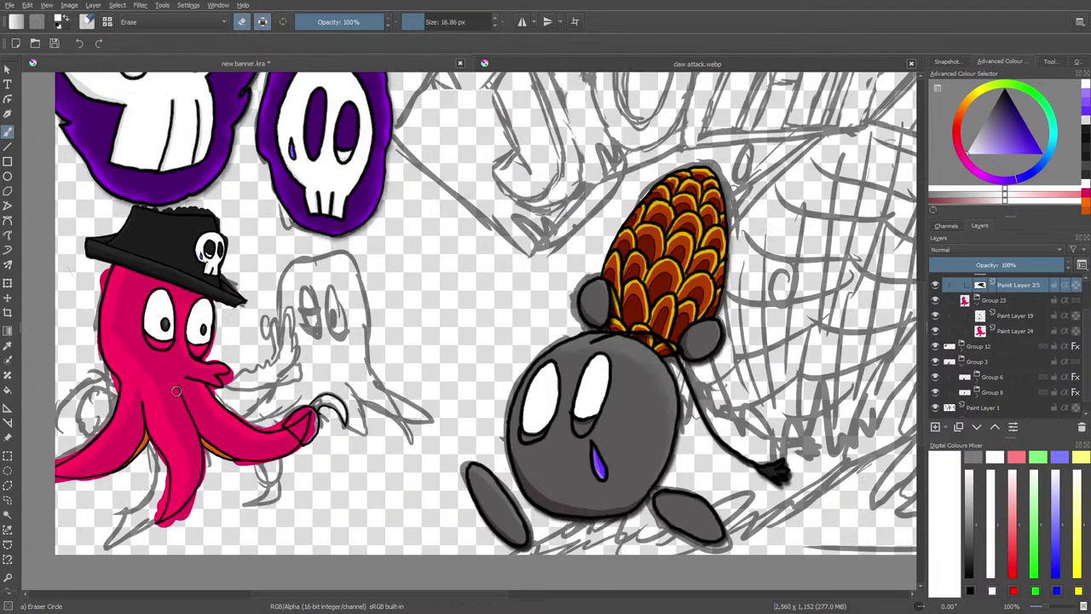
scroll(176, 391, "up", 1)
scroll(176, 392, "down", 4)
scroll(177, 391, "up", 1)
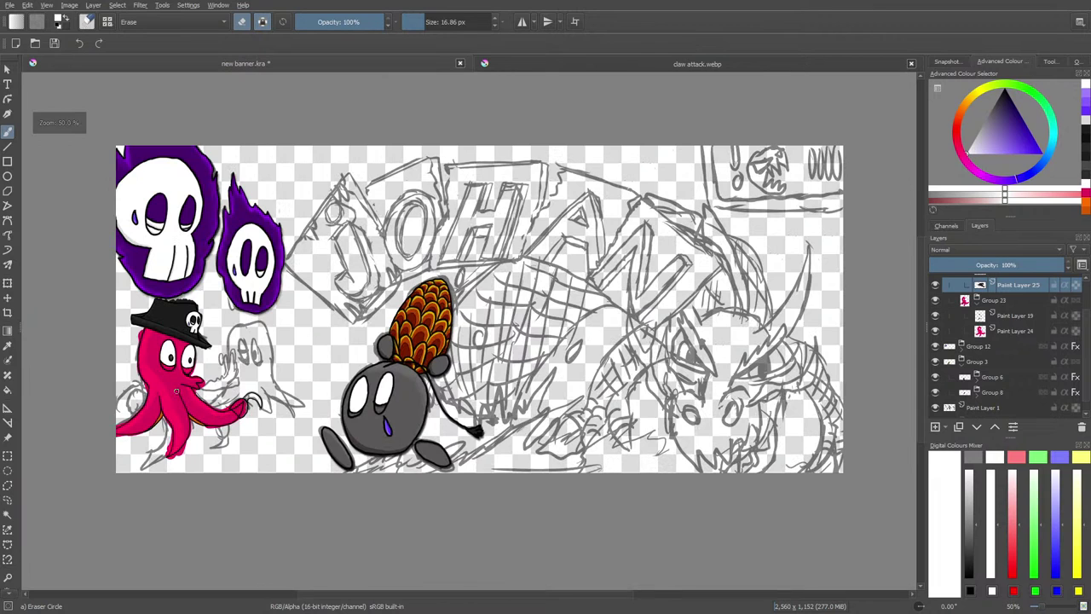
scroll(177, 391, "up", 2)
scroll(177, 391, "down", 1)
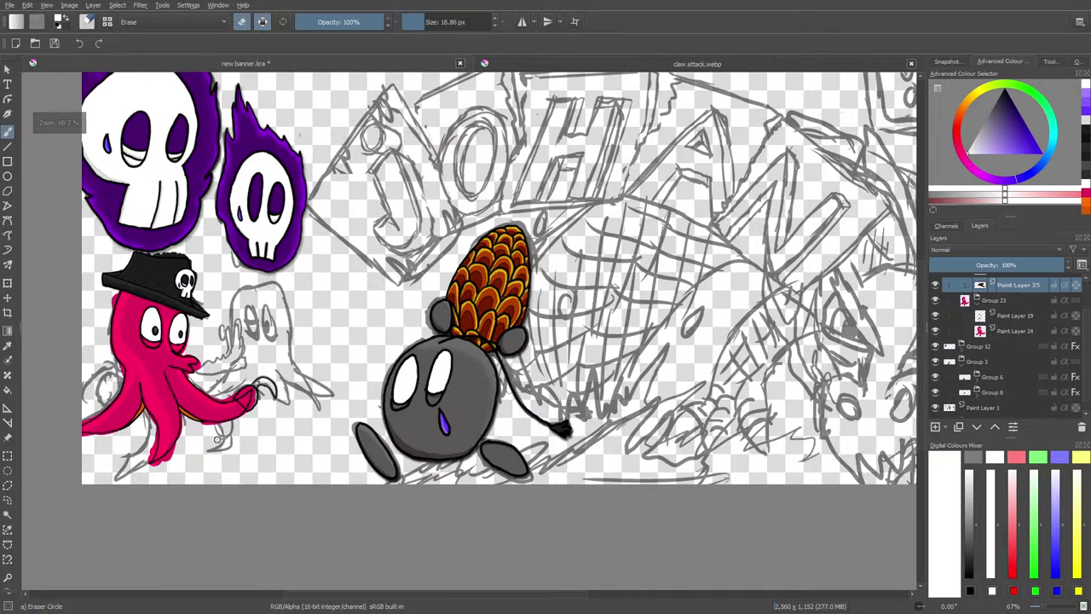
scroll(217, 439, "down", 2)
scroll(217, 439, "up", 2)
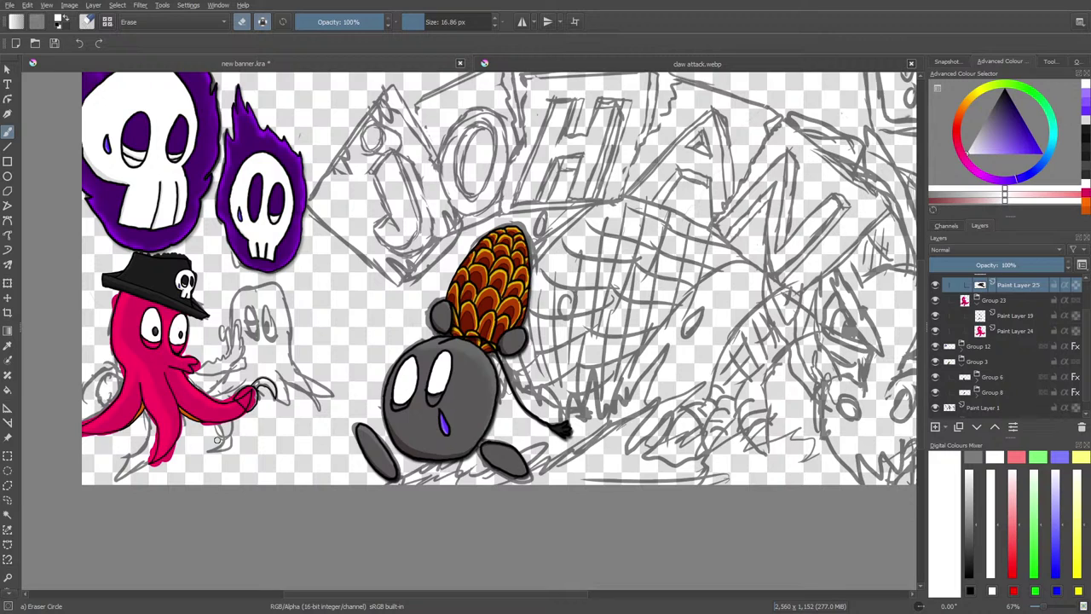
scroll(217, 439, "up", 2)
scroll(217, 439, "down", 1)
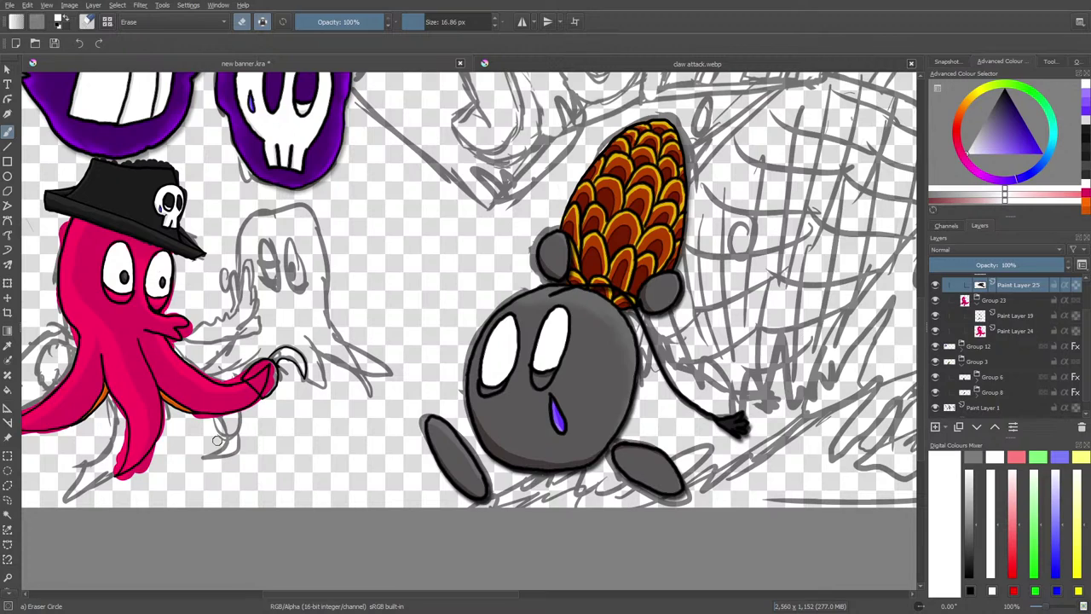
- Show the background layer at the bottom of the layer stack behind the sketch and characters
left_click_drag(399, 598, 474, 611)
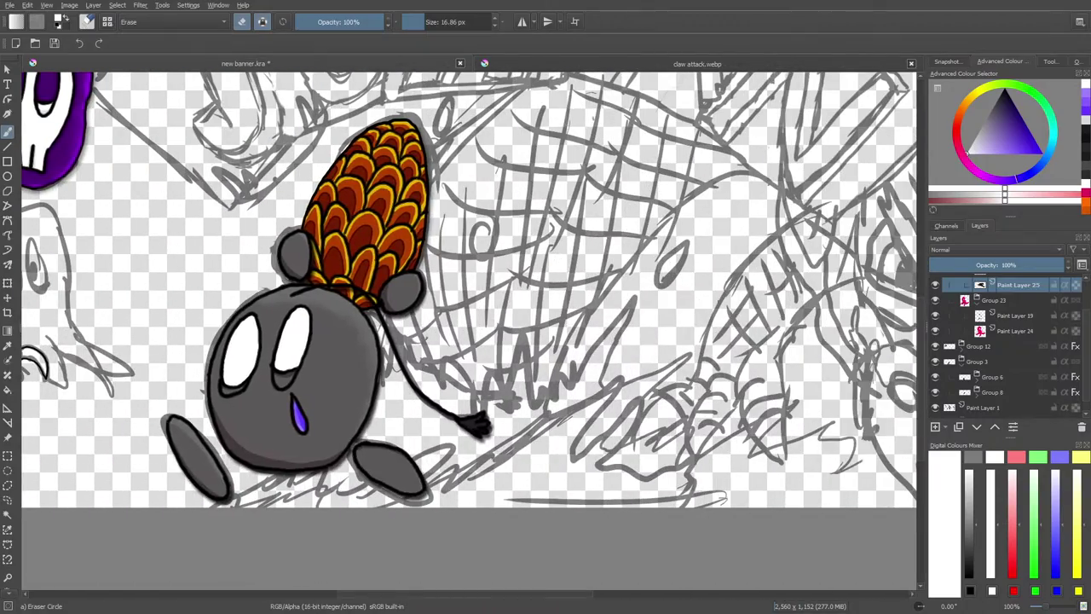
left_click(1077, 348)
left_click_drag(1085, 383, 1085, 419)
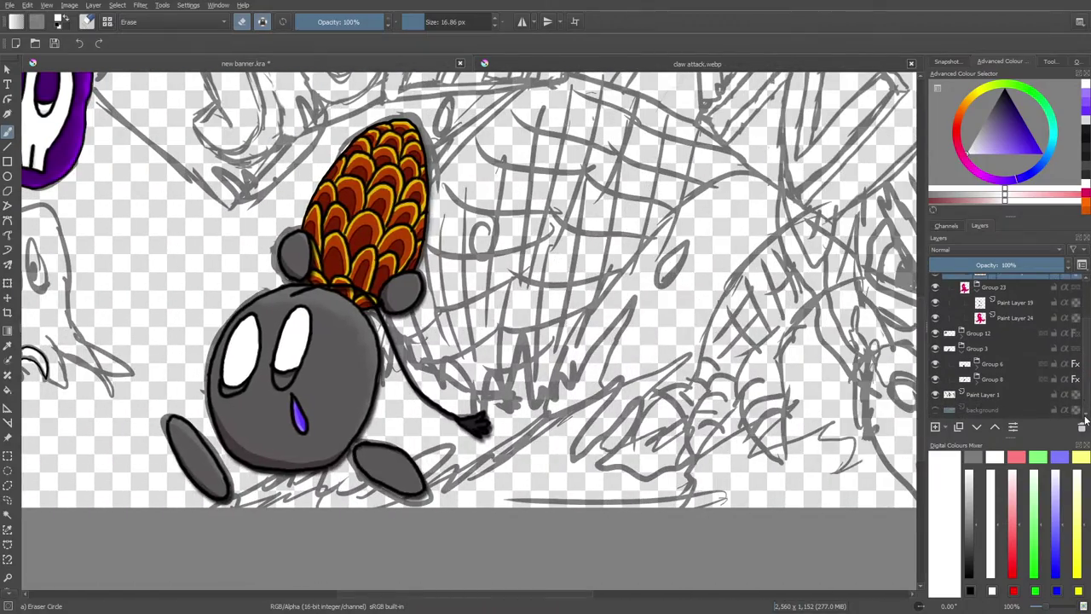
left_click(935, 409)
left_click(1033, 607)
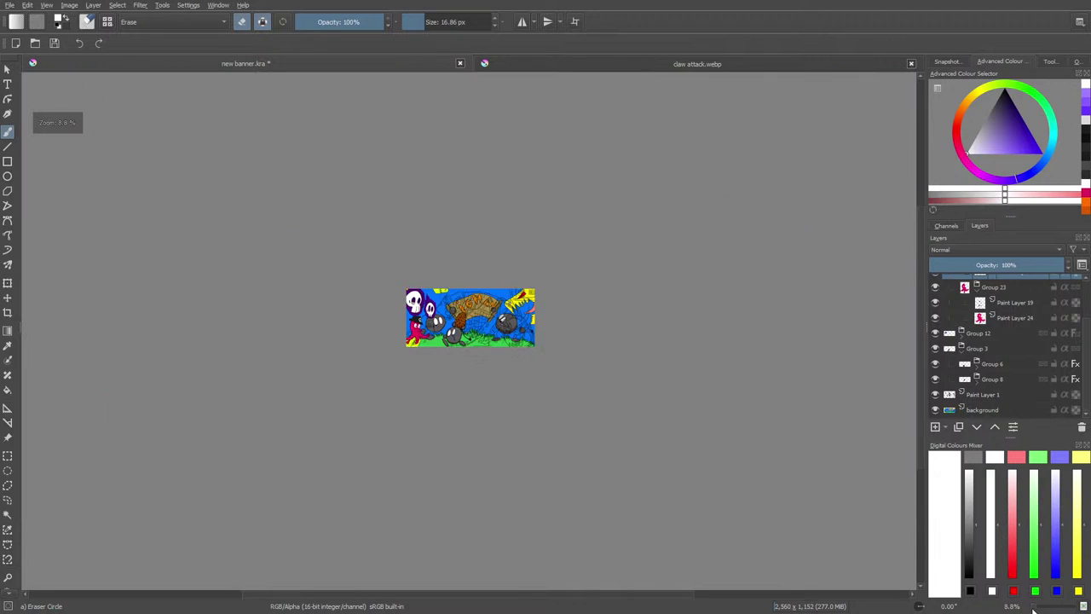
left_click_drag(1032, 608, 1040, 608)
- Hide the new character artwork: Group 12 with the skulls, Group 3, Group 23 and the octopus's parent group
left_click(935, 332)
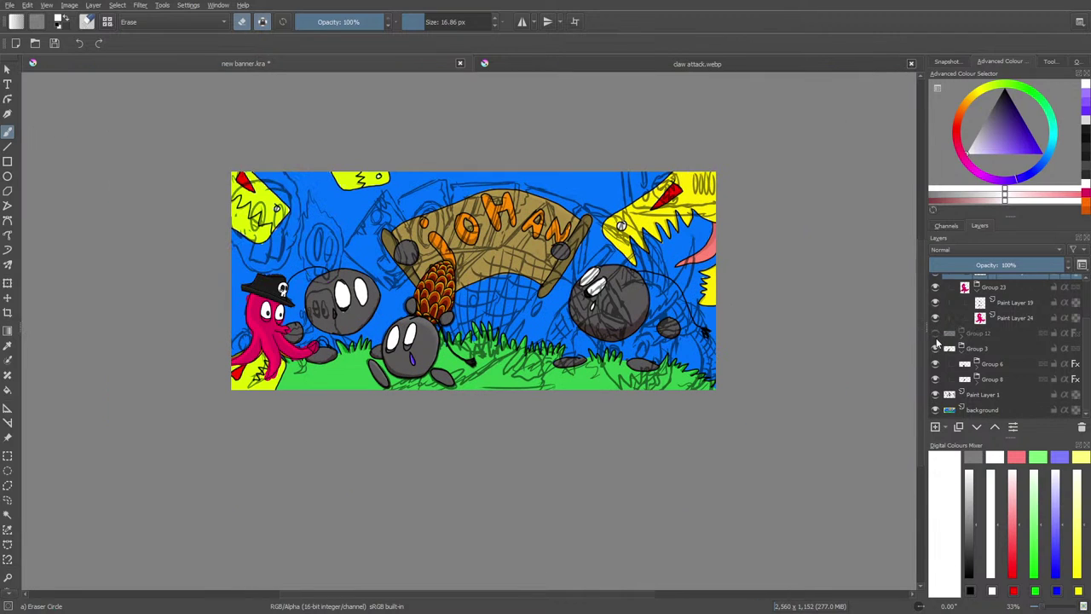
left_click(935, 348)
left_click(935, 287)
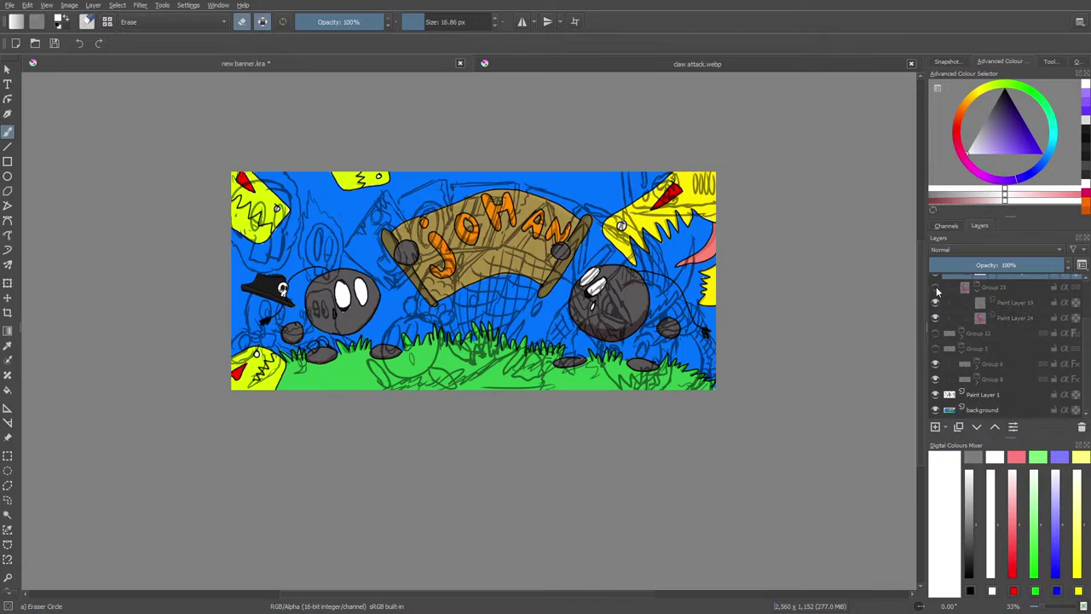
scroll(1087, 360, "up", 3)
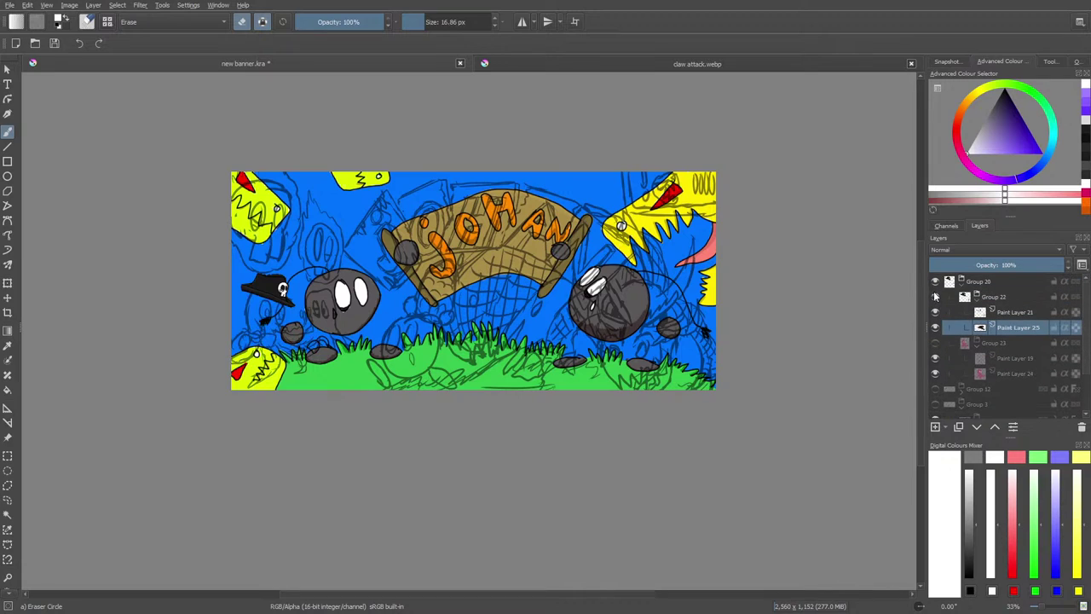
left_click(935, 281)
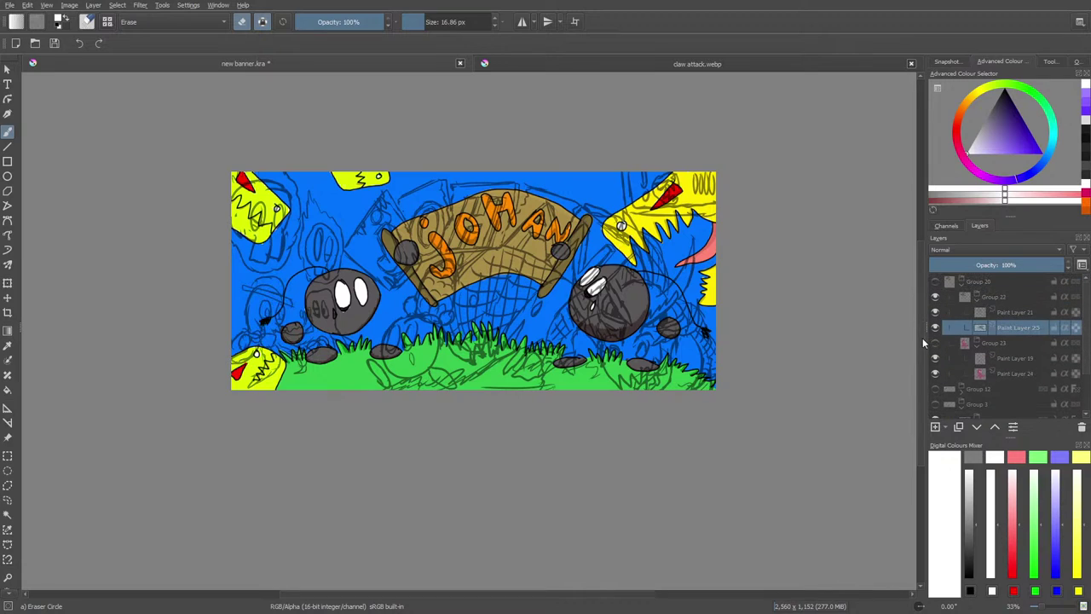
- Make Paint Layer 24 the only selected layer and hide the Paint Layer 1 sketch to view the background artwork alone
left_click_drag(1084, 365, 1079, 384)
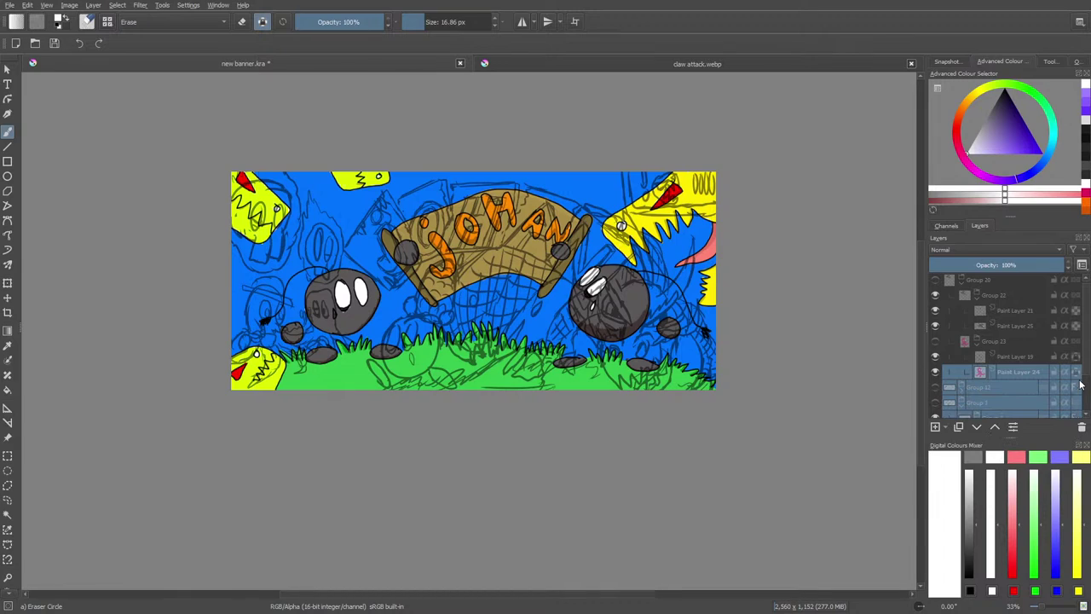
left_click(1018, 370)
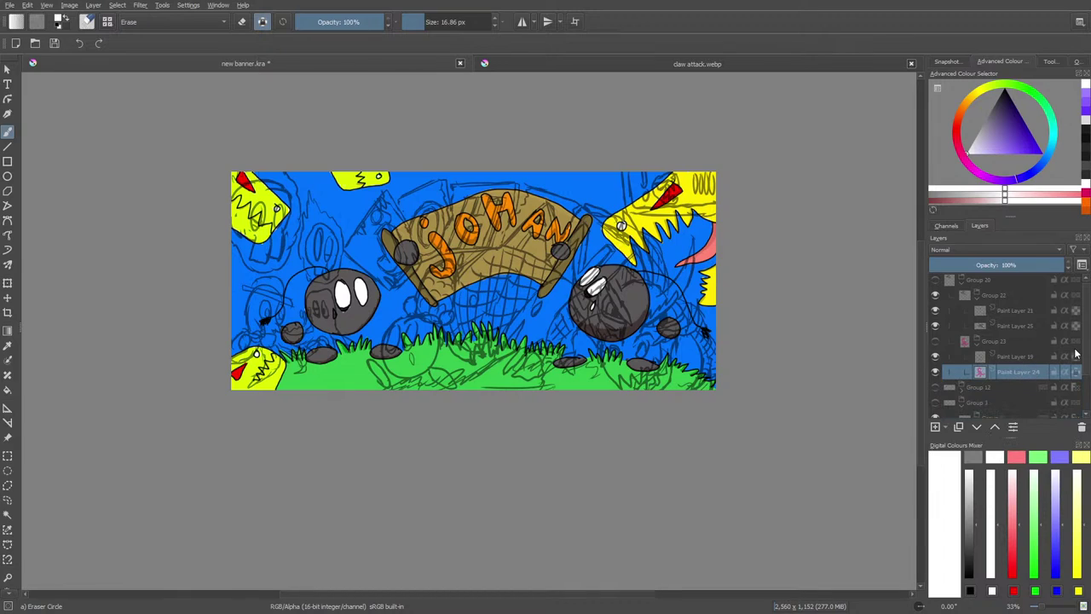
scroll(1082, 370, "down", 3)
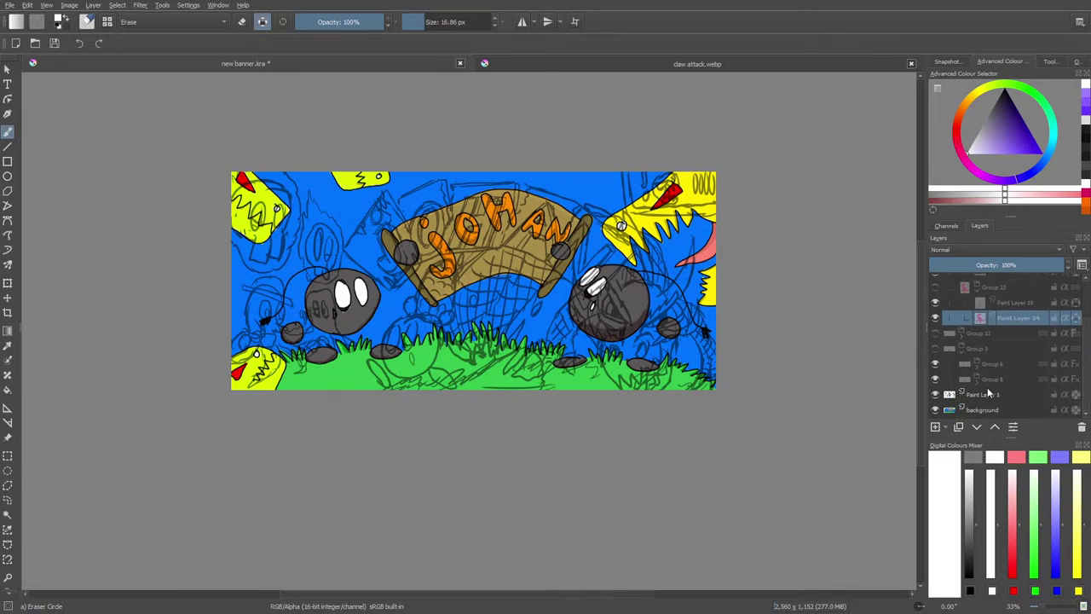
left_click(934, 397)
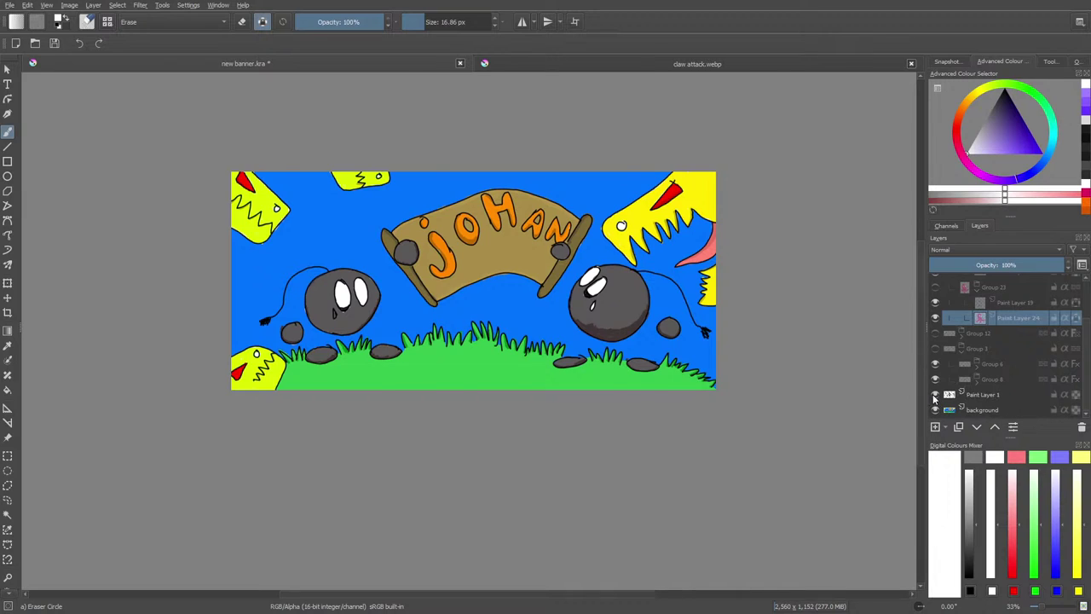
- Show the Paint Layer 1 sketch, Group 3, Group 12 and the octopus's Group 20, and hide the background layer
left_click(935, 394)
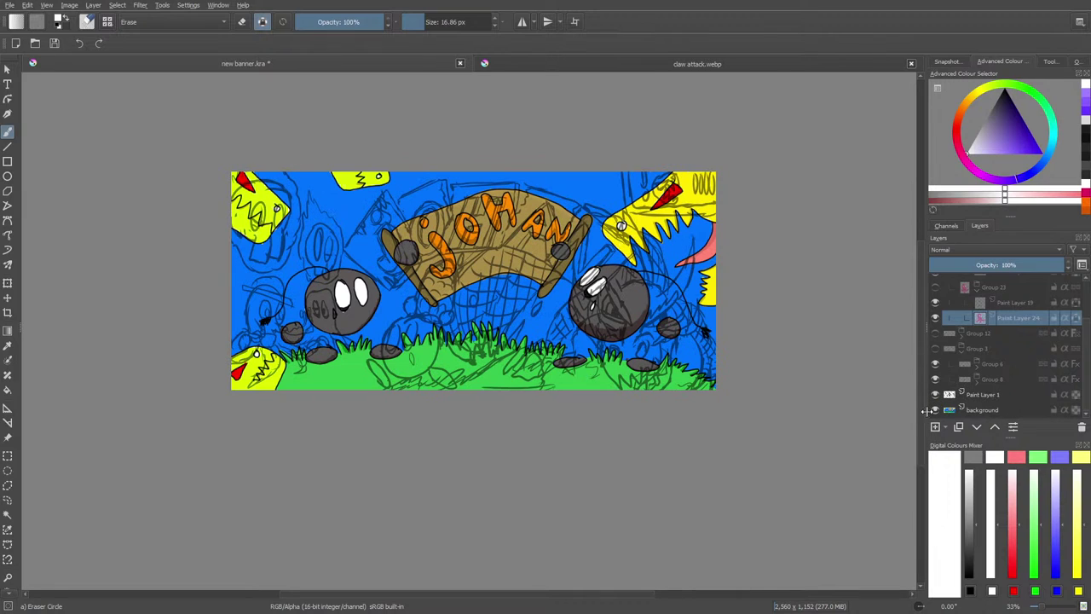
left_click(934, 349)
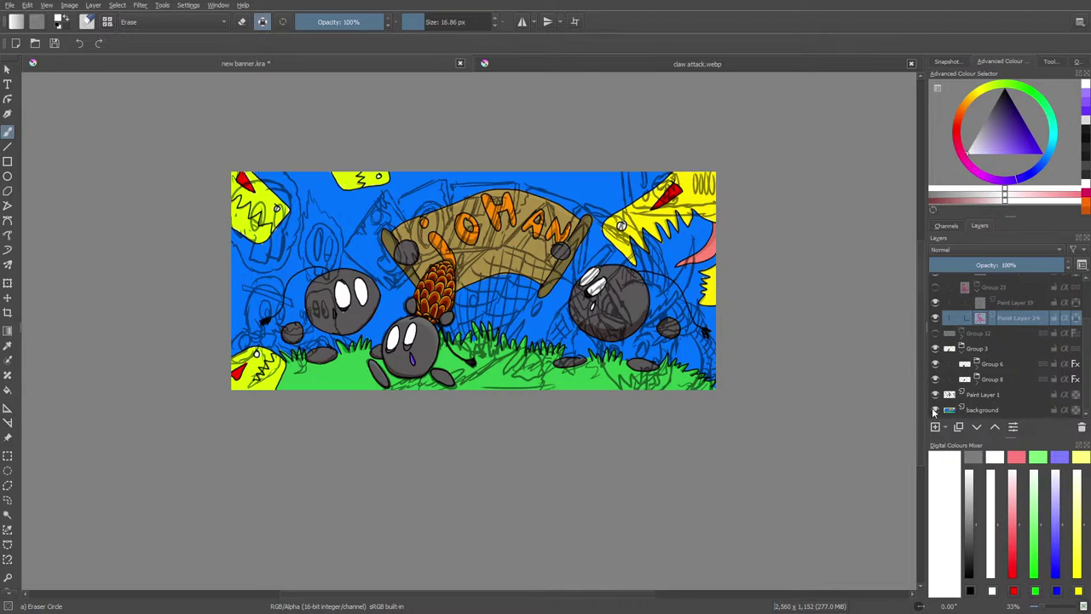
left_click(935, 409)
left_click(935, 333)
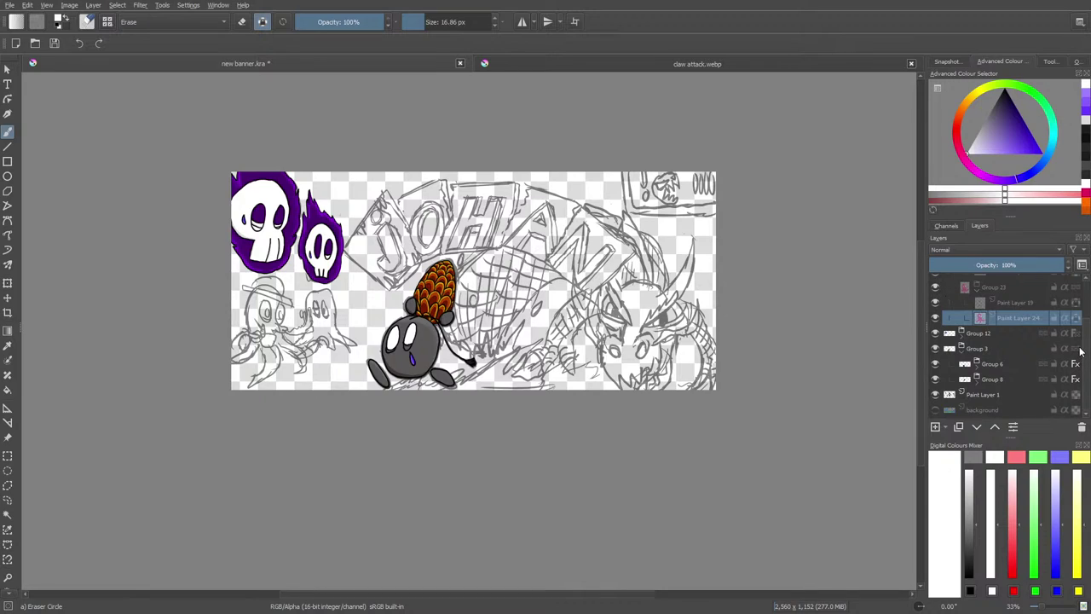
left_click(1077, 348)
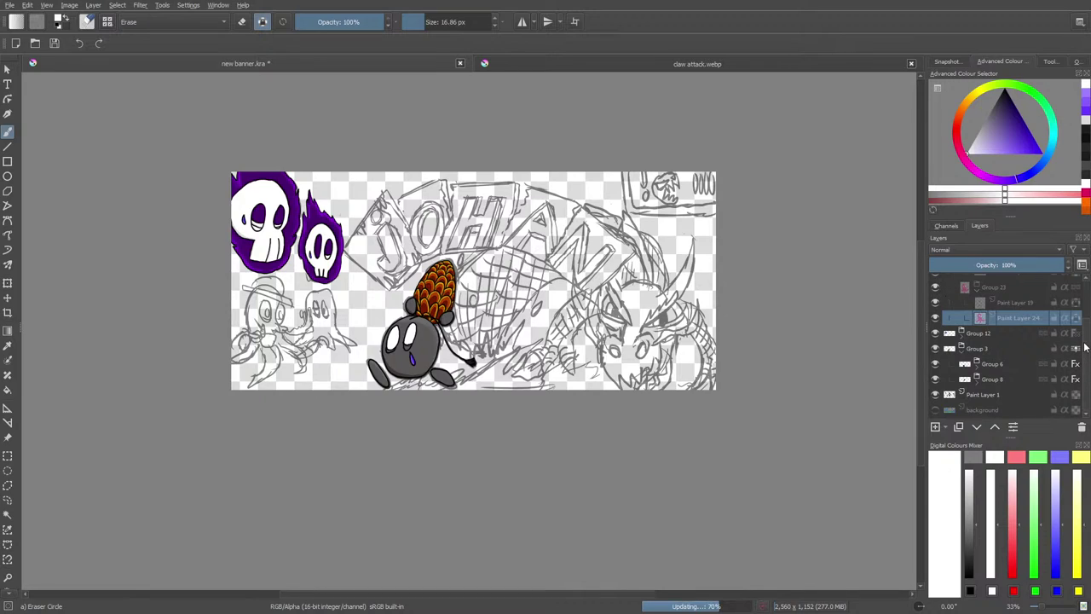
left_click_drag(1086, 346, 1086, 323)
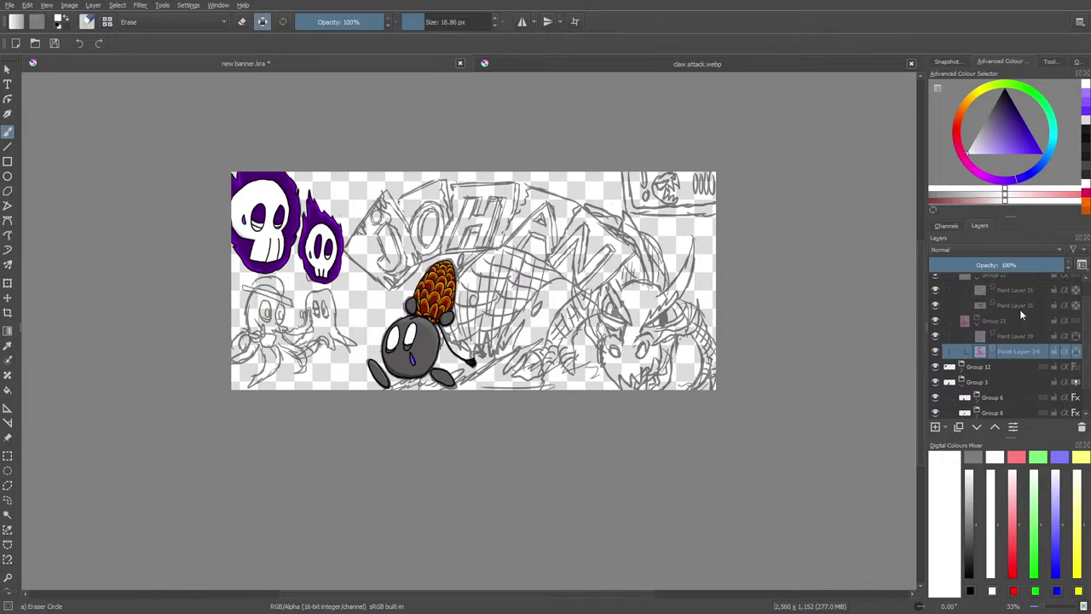
scroll(1082, 335, "up", 1)
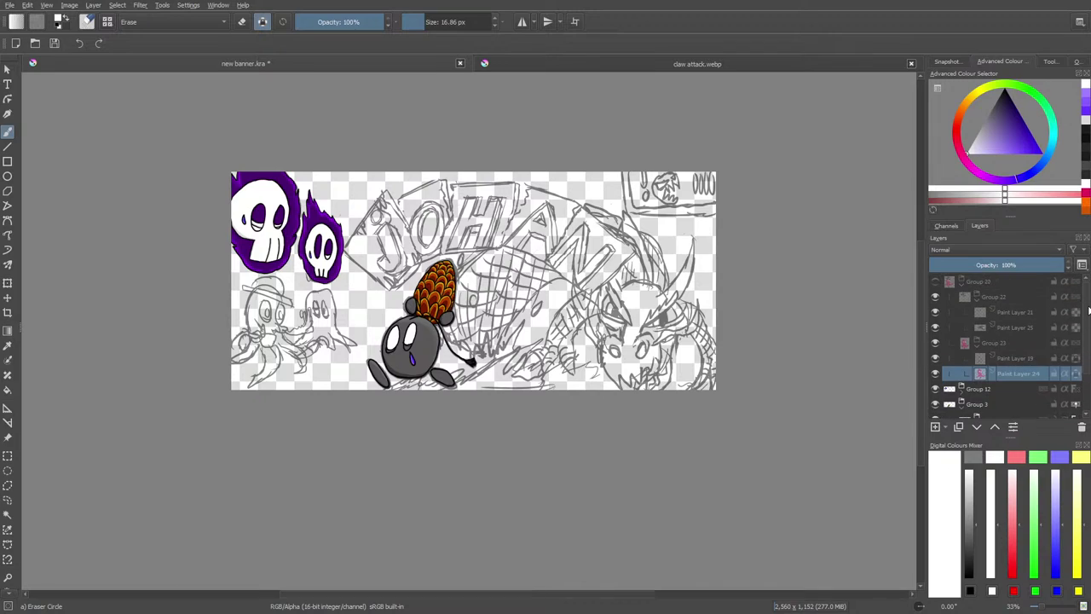
left_click(933, 283)
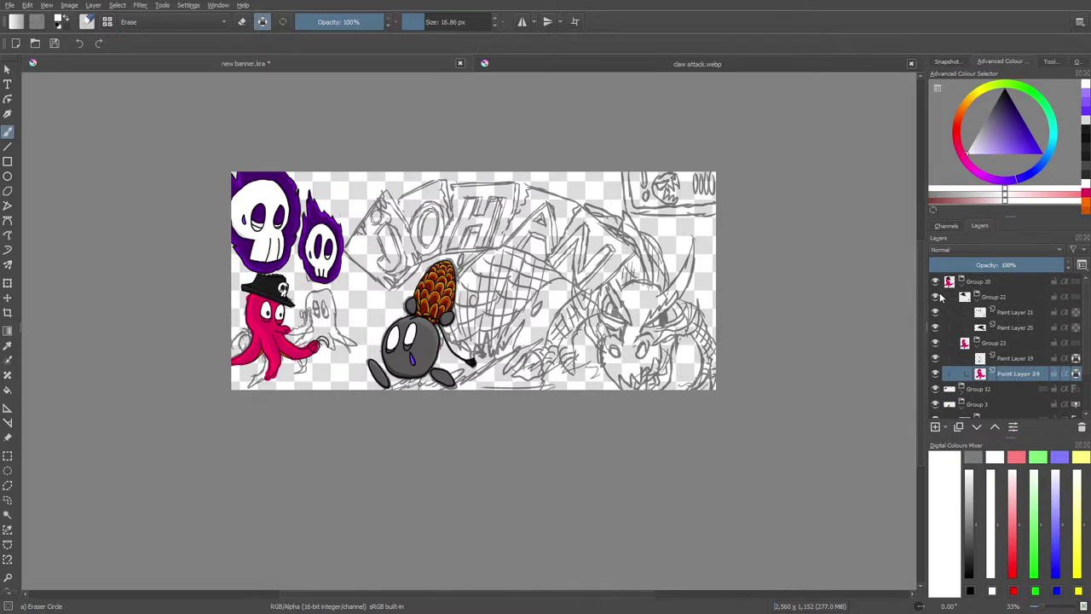
- Erase the pink spilling past the outline at the octopus's upper-left head and left tentacle on Paint Layer 24, viewed at 200%
mouse_move(940, 296)
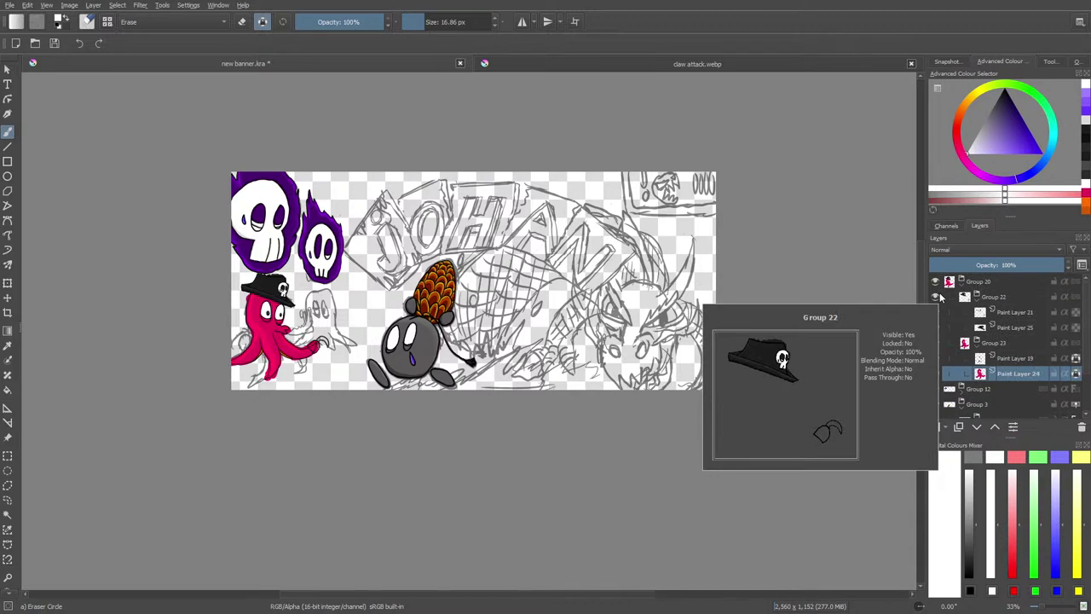
key("e")
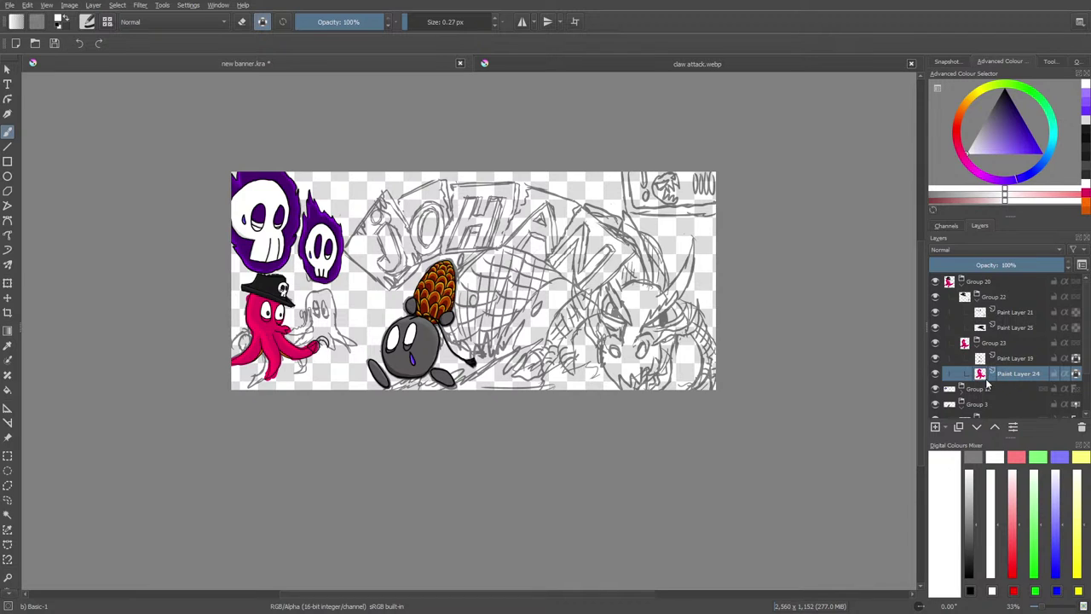
left_click_drag(402, 594, 340, 594)
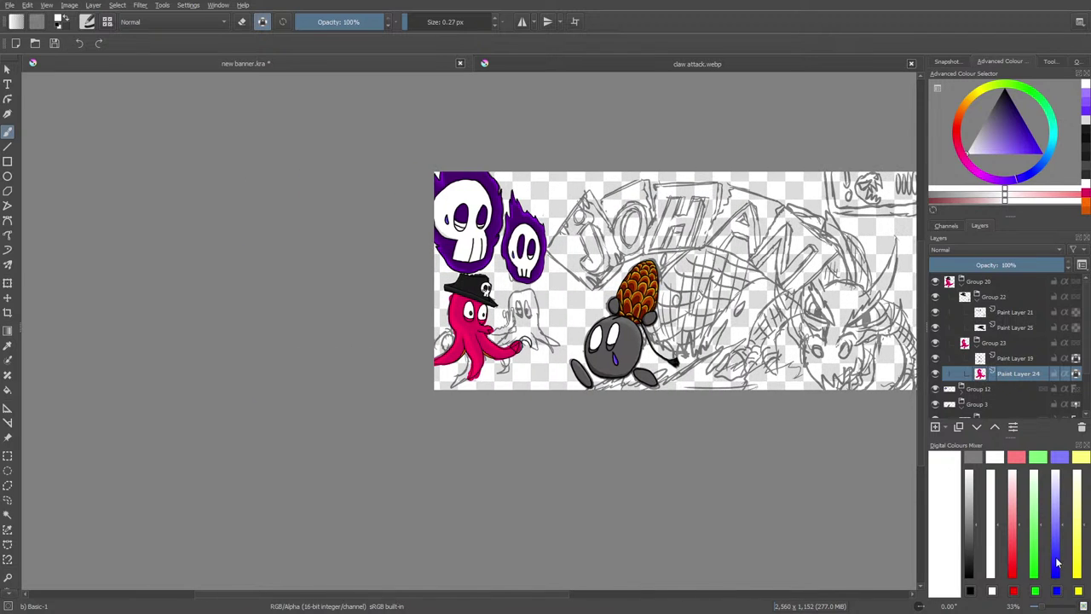
left_click_drag(1040, 606, 1052, 609)
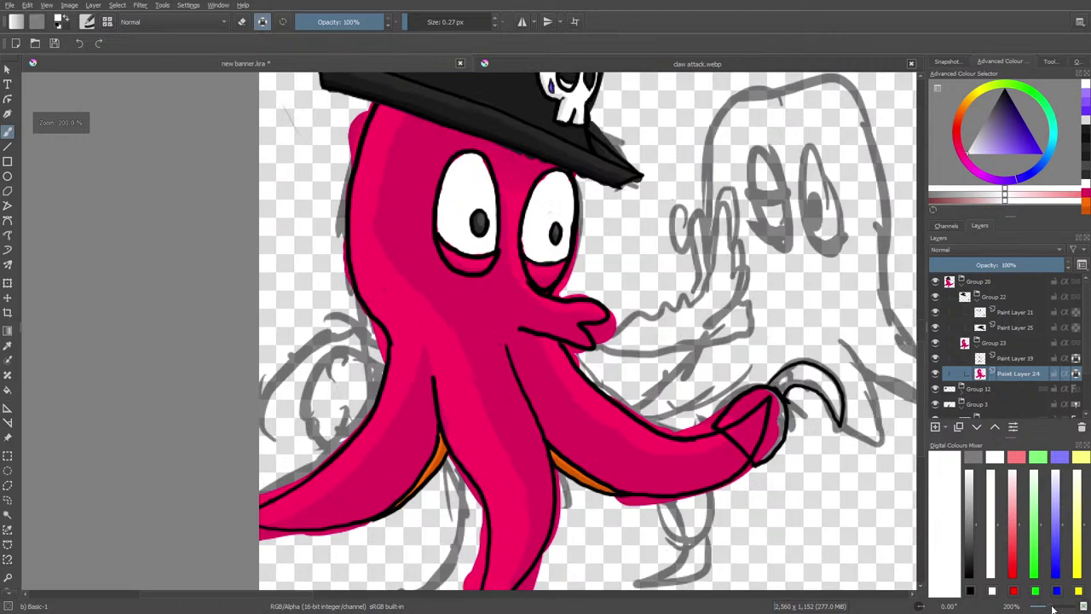
key("e")
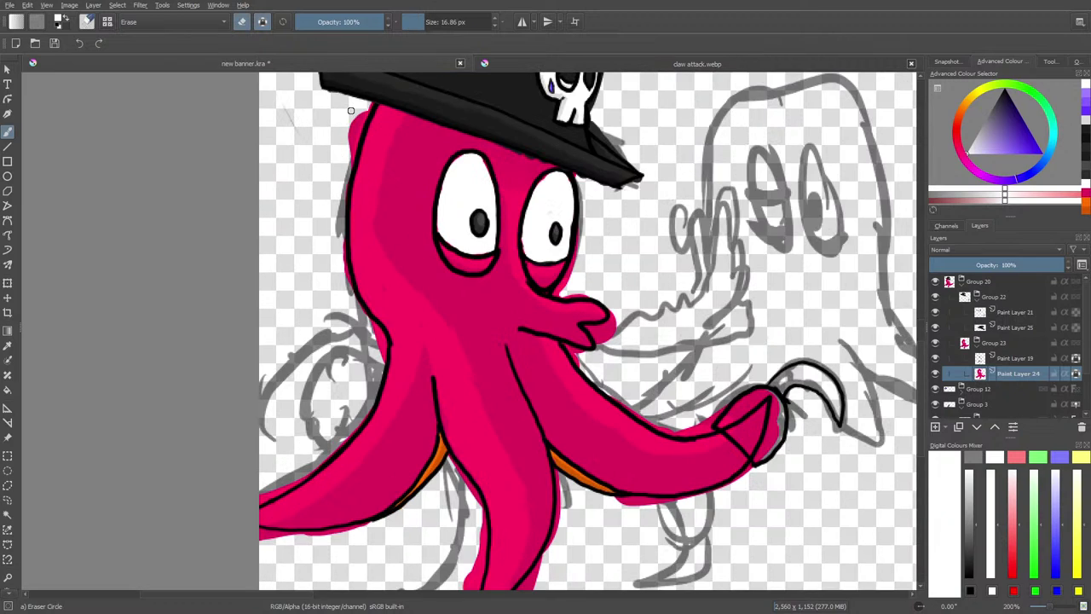
mouse_move(350, 110)
left_mouse_down()
mouse_move(349, 129)
mouse_move(366, 105)
mouse_move(341, 175)
mouse_move(352, 126)
left_mouse_up()
mouse_move(304, 475)
left_mouse_down()
mouse_move(266, 496)
mouse_move(312, 471)
left_mouse_up()
mouse_move(298, 541)
left_mouse_down()
mouse_move(270, 537)
mouse_move(363, 529)
left_mouse_up()
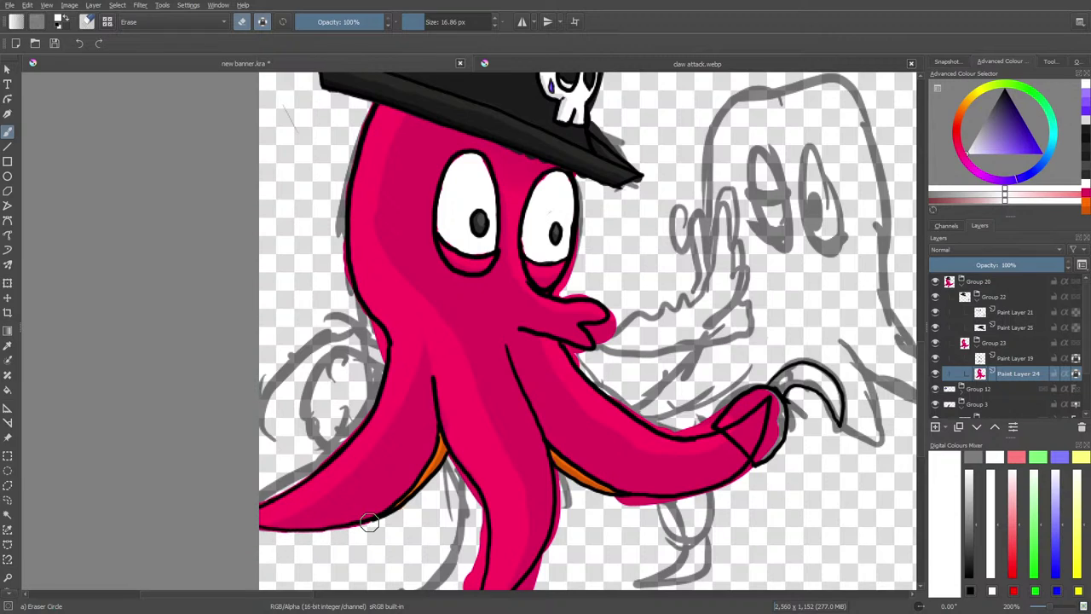
- Erase the pink overflow along both sides and the tip of the middle tentacle, reducing the eraser size to 9.47 px
scroll(919, 348, "down", 5)
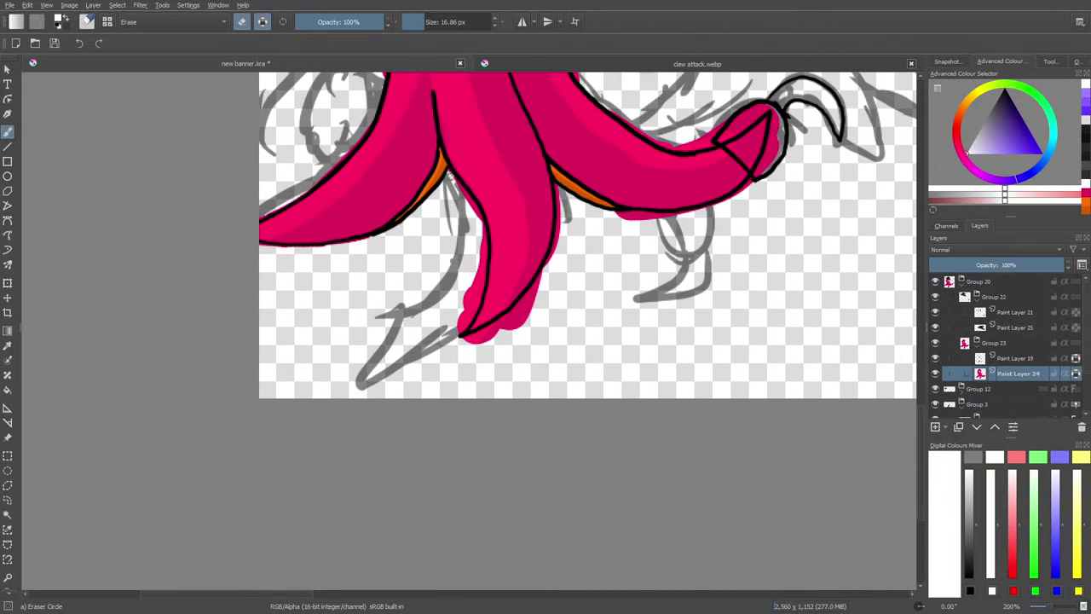
mouse_move(452, 177)
left_mouse_down()
mouse_move(478, 258)
mouse_move(456, 330)
mouse_move(473, 224)
mouse_move(539, 314)
mouse_move(510, 334)
mouse_move(545, 291)
mouse_move(491, 344)
mouse_move(537, 298)
mouse_move(494, 338)
mouse_move(459, 352)
mouse_move(535, 297)
mouse_move(505, 328)
mouse_move(545, 280)
mouse_move(516, 317)
mouse_move(541, 308)
left_mouse_up()
left_click_drag(487, 339, 516, 316)
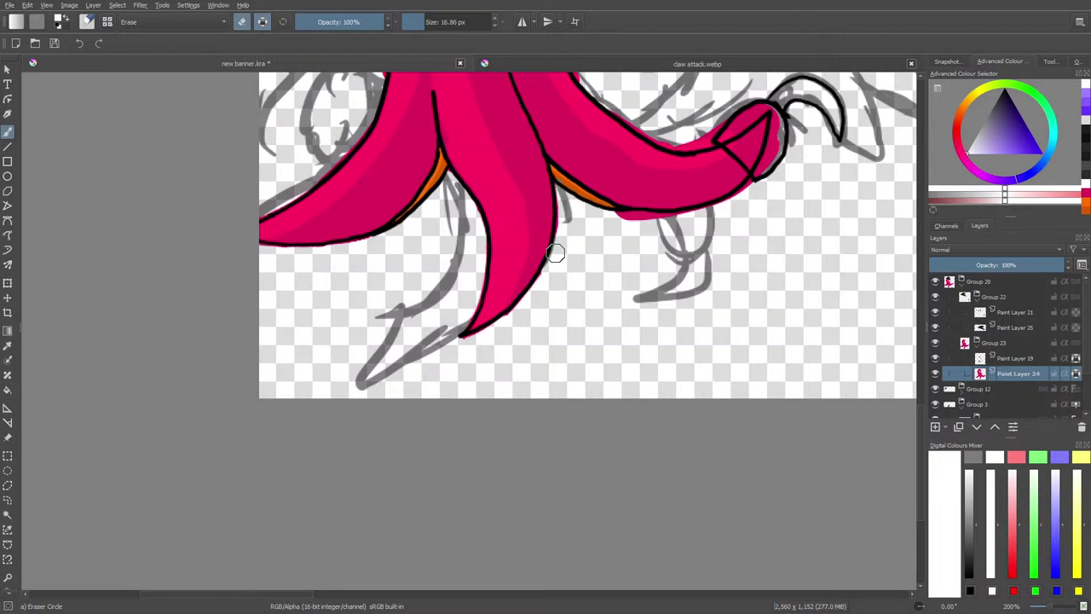
key("ctrl+z")
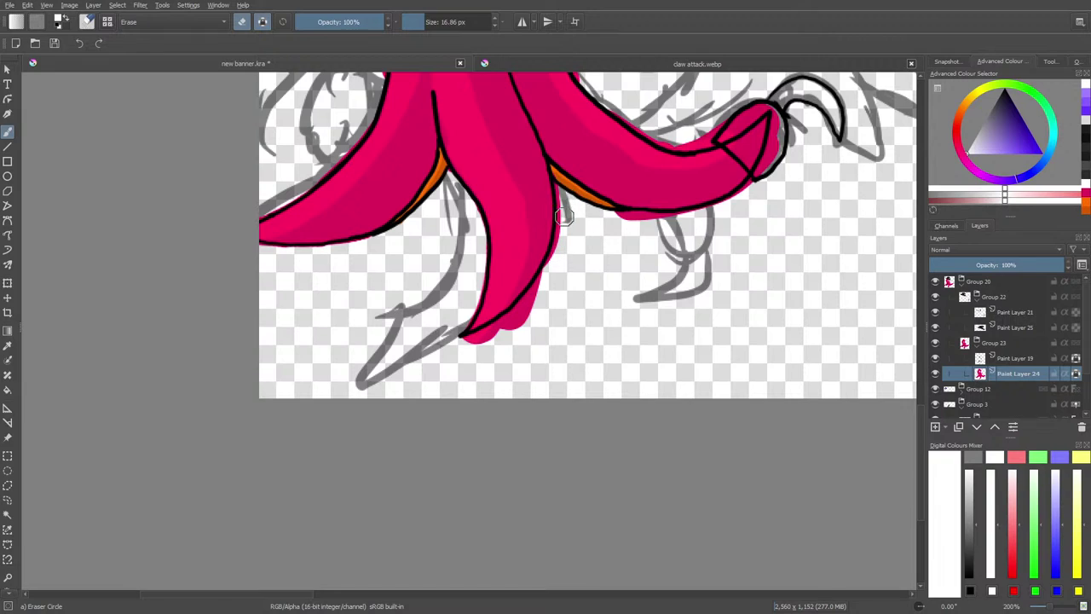
left_click_drag(421, 21, 416, 22)
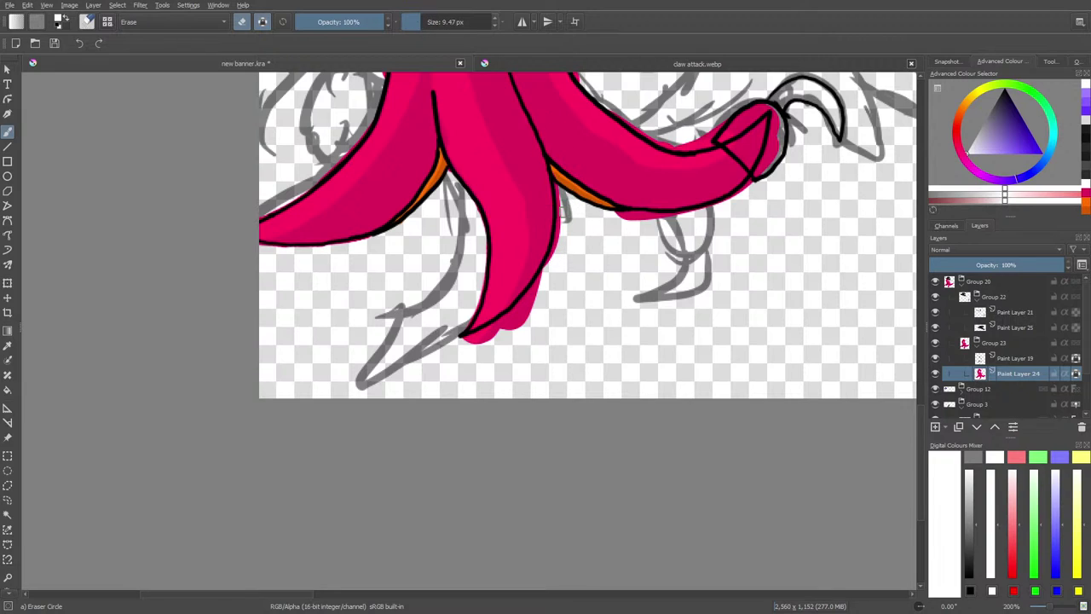
mouse_move(561, 203)
left_mouse_down()
mouse_move(557, 187)
mouse_move(557, 247)
mouse_move(560, 212)
left_mouse_up()
mouse_move(537, 275)
left_mouse_down()
mouse_move(516, 317)
mouse_move(467, 339)
mouse_move(545, 285)
left_mouse_up()
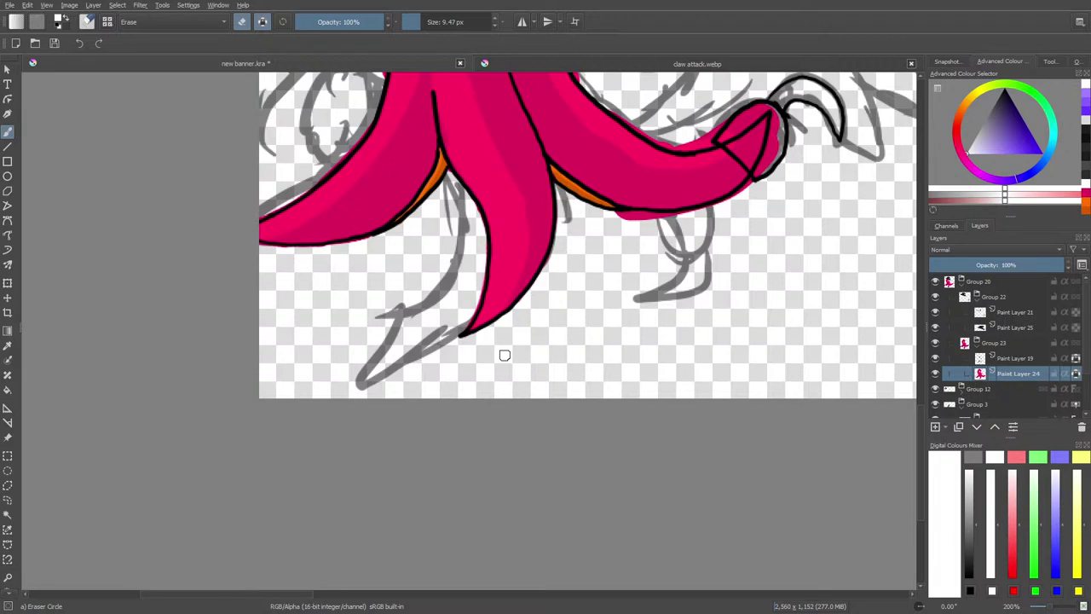
- Erase the stray pink around the right tentacle, inside the hook's cuff, around the mouth and beside the right eye
left_click_drag(271, 594, 318, 612)
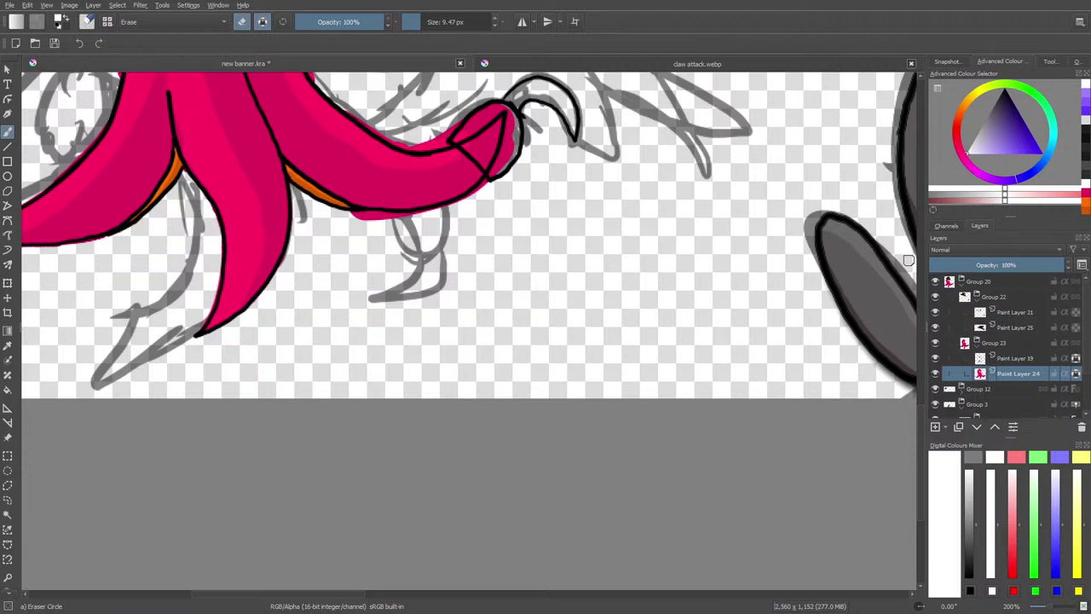
left_click_drag(920, 423, 920, 371)
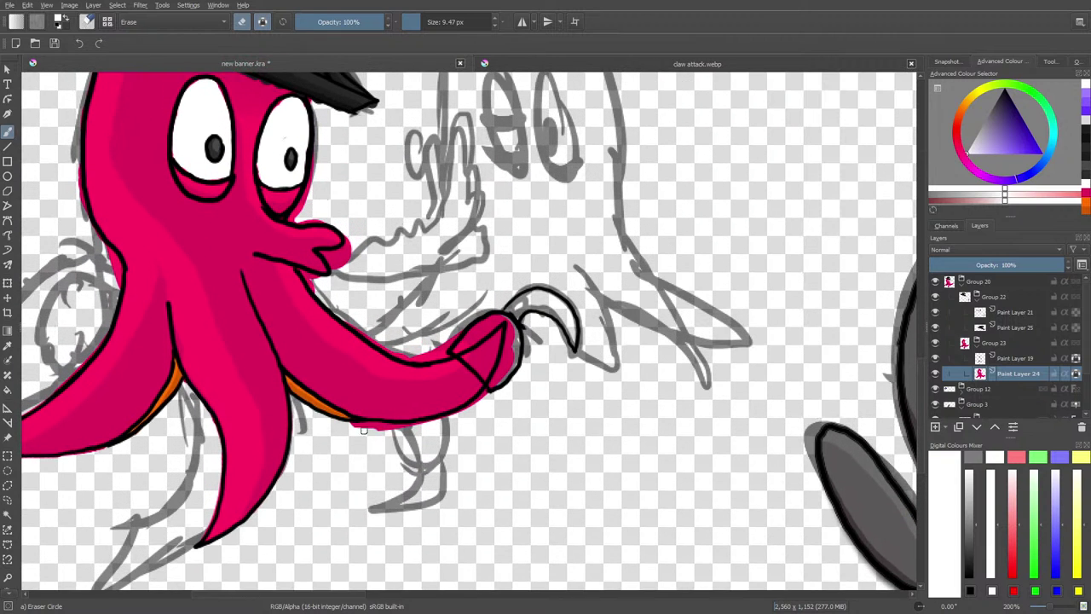
left_click_drag(350, 424, 380, 427)
left_click_drag(382, 427, 423, 426)
mouse_move(507, 383)
left_mouse_down()
mouse_move(483, 396)
mouse_move(509, 361)
left_mouse_up()
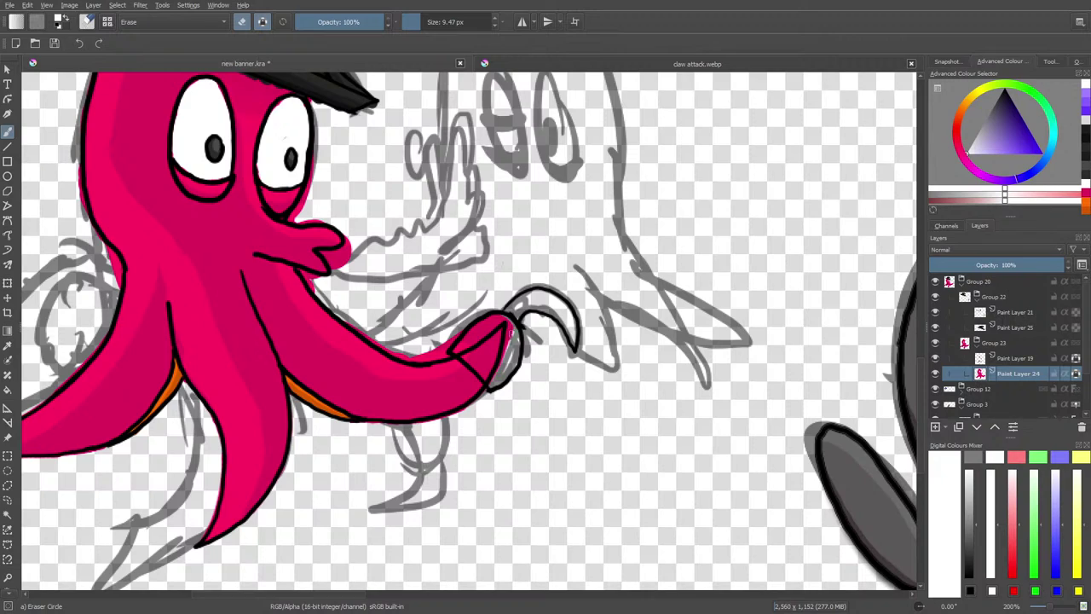
mouse_move(489, 317)
left_mouse_down()
mouse_move(460, 341)
mouse_move(512, 315)
mouse_move(408, 351)
left_mouse_up()
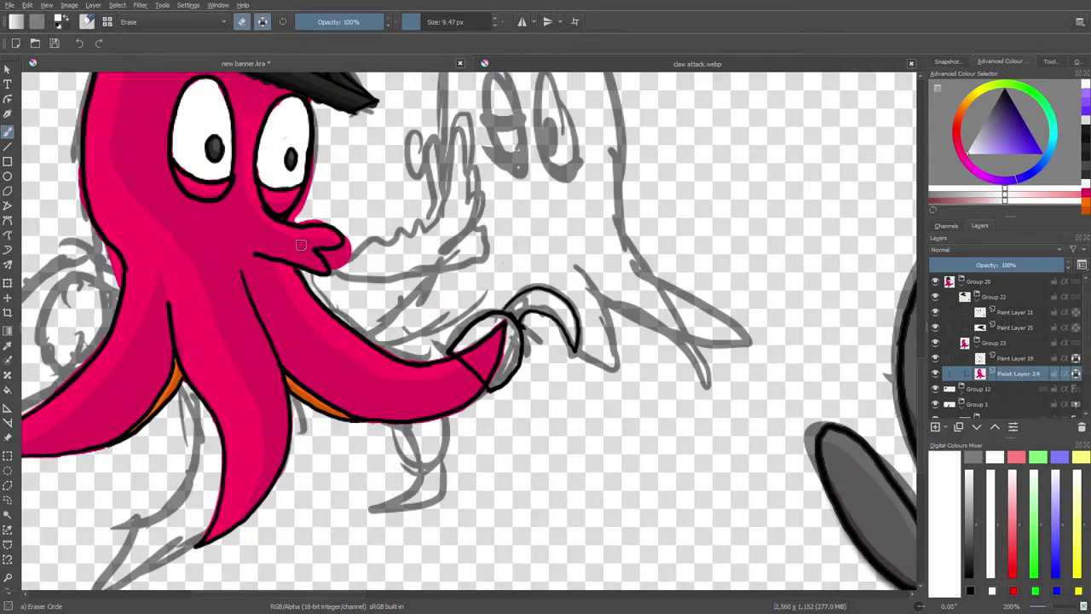
mouse_move(344, 249)
left_mouse_down()
mouse_move(334, 255)
mouse_move(346, 249)
mouse_move(344, 264)
left_mouse_up()
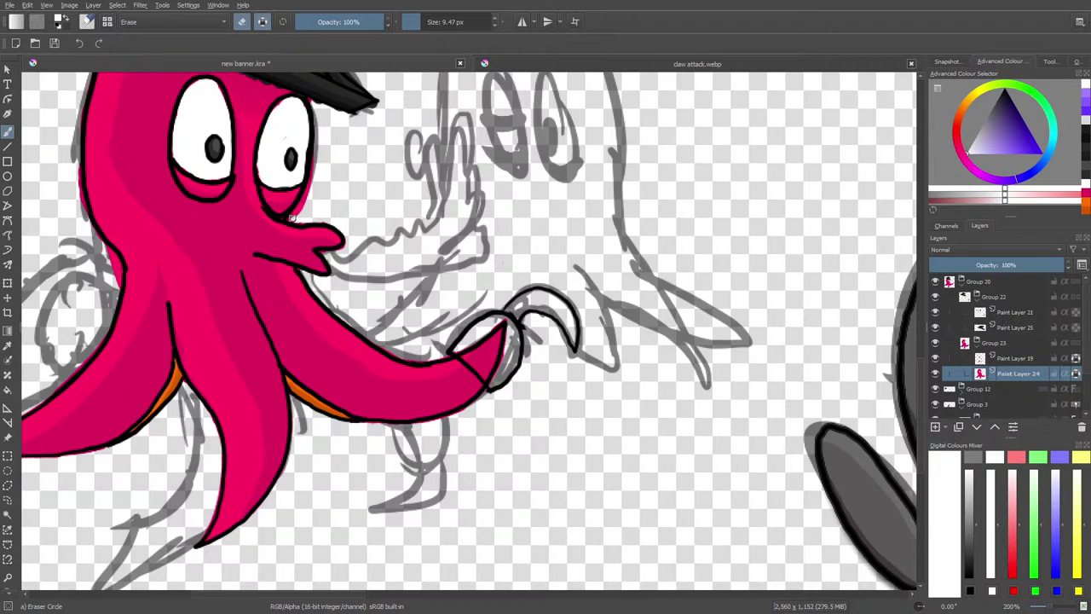
left_click_drag(292, 218, 306, 201)
- Erase the black overflow around the pirate hat's outline on Paint Layer 25
scroll(917, 350, "up", 6)
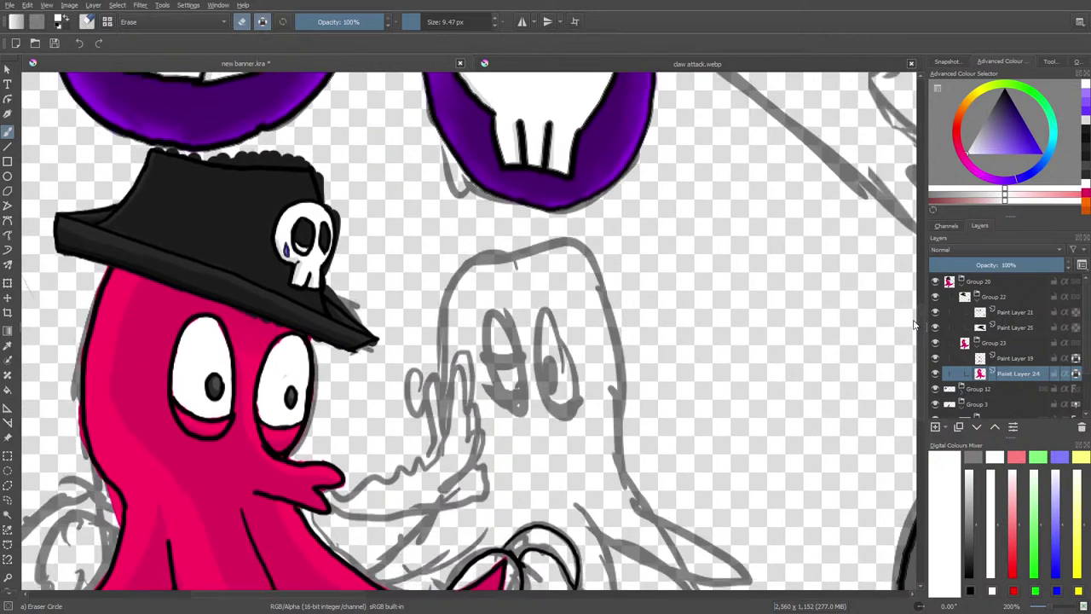
scroll(912, 326, "down", 2)
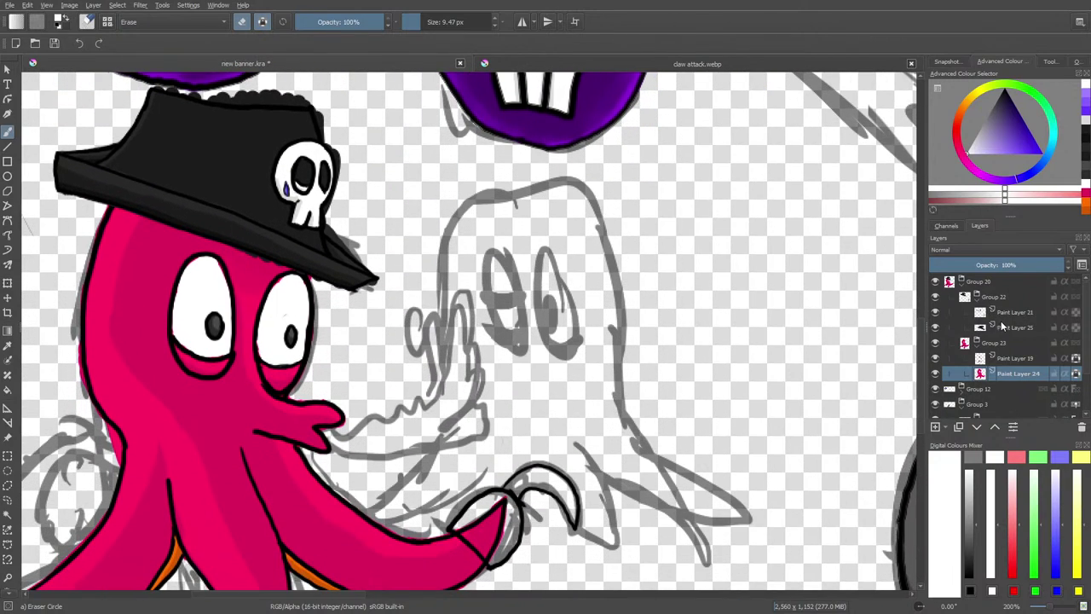
left_click(1002, 323)
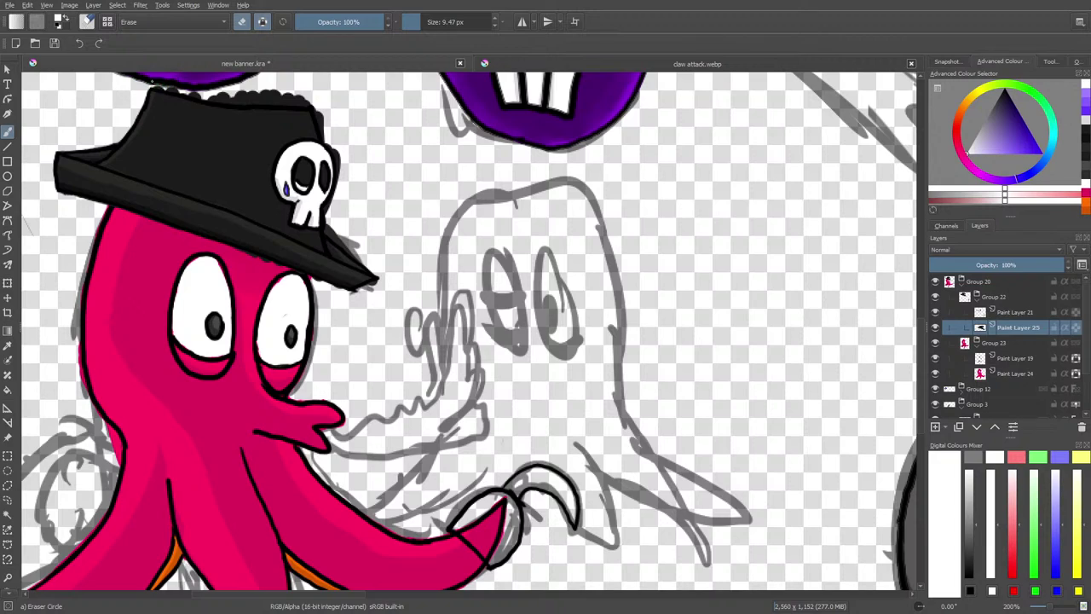
mouse_move(167, 86)
left_mouse_down()
mouse_move(298, 104)
mouse_move(205, 97)
mouse_move(283, 99)
mouse_move(288, 88)
mouse_move(298, 105)
mouse_move(314, 101)
mouse_move(342, 173)
mouse_move(322, 128)
mouse_move(341, 178)
mouse_move(330, 142)
mouse_move(339, 193)
mouse_move(340, 164)
mouse_move(332, 230)
left_mouse_up()
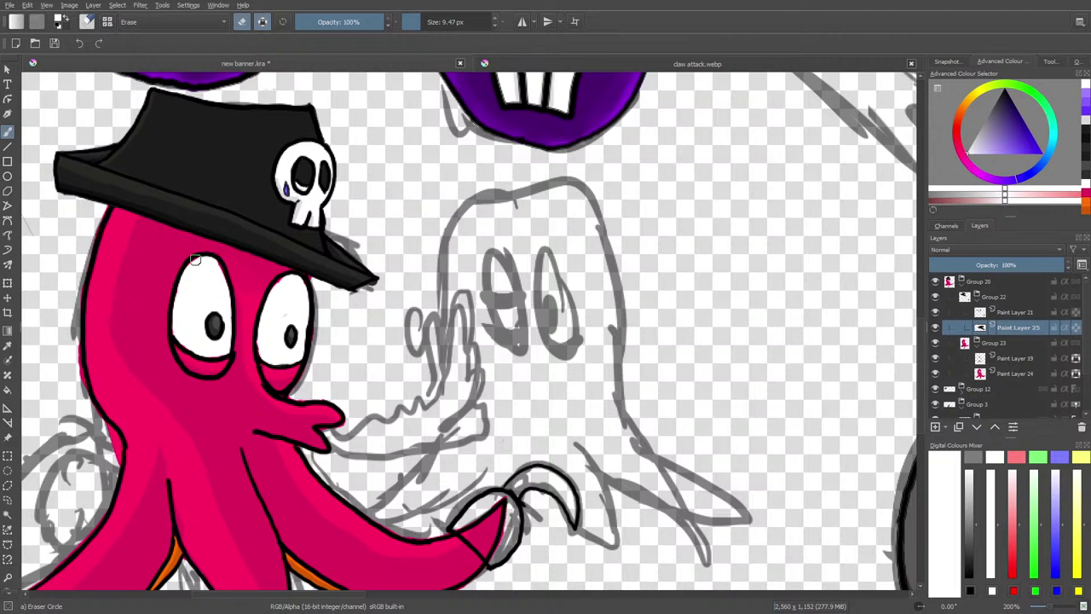
left_click_drag(343, 594, 277, 605)
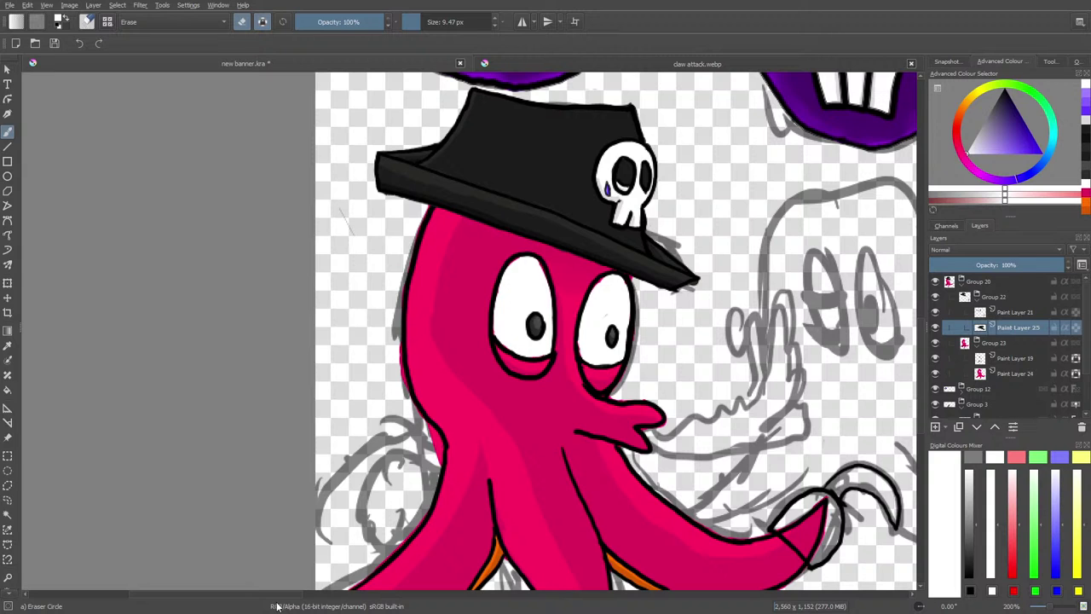
- Switch from the eraser to the Basic-1 brush and sample the light grey of the octopus's hook in claw attack.webp
left_click(389, 595)
key("slash")
left_click_drag(409, 596, 286, 597)
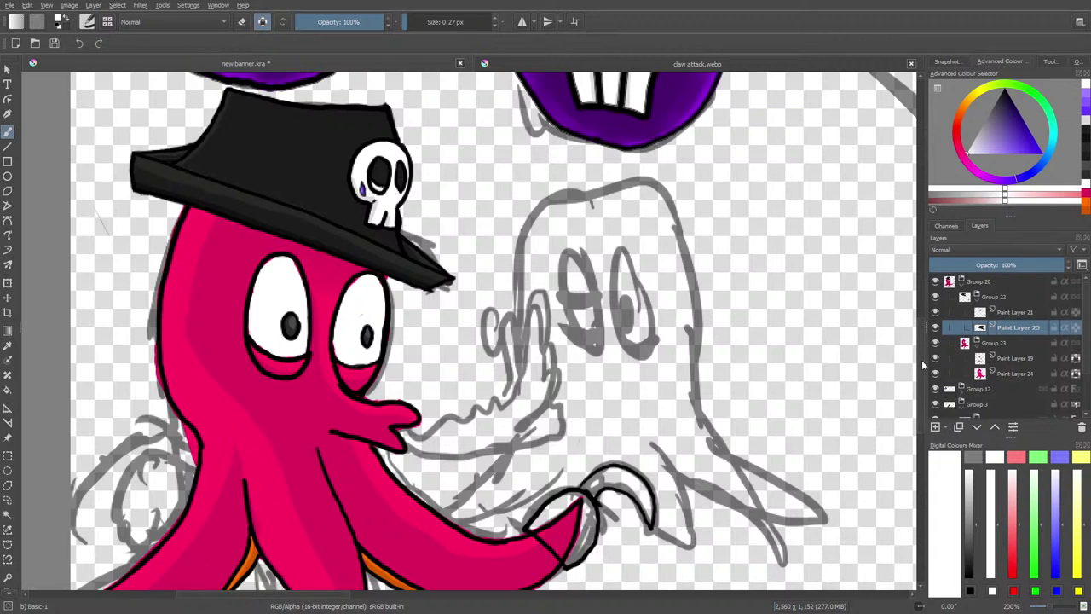
scroll(922, 365, "down", 4)
left_click(616, 55)
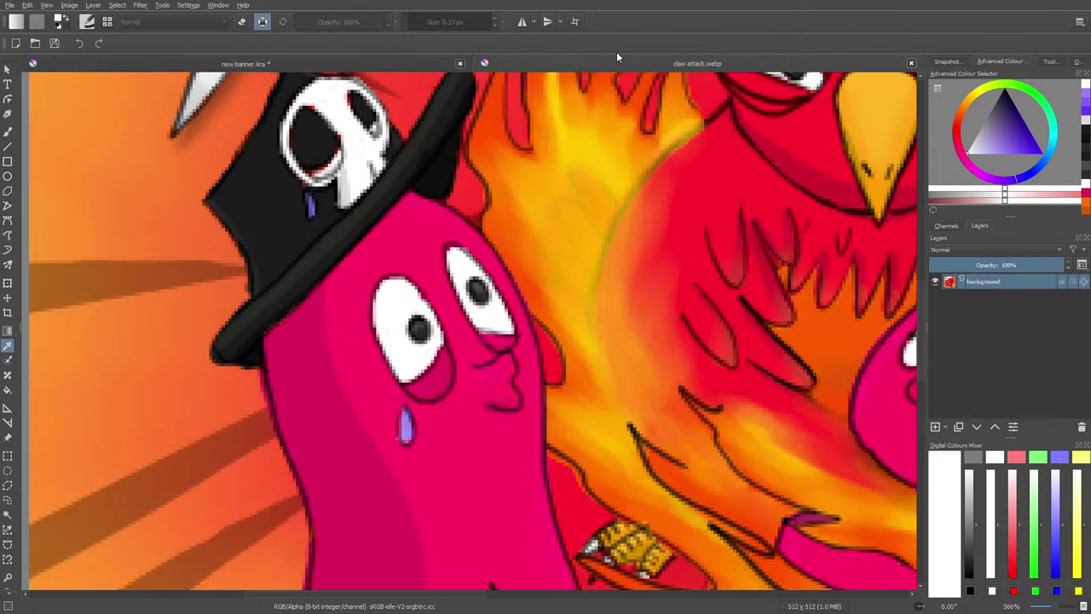
left_click_drag(917, 323, 922, 406)
left_click(710, 372)
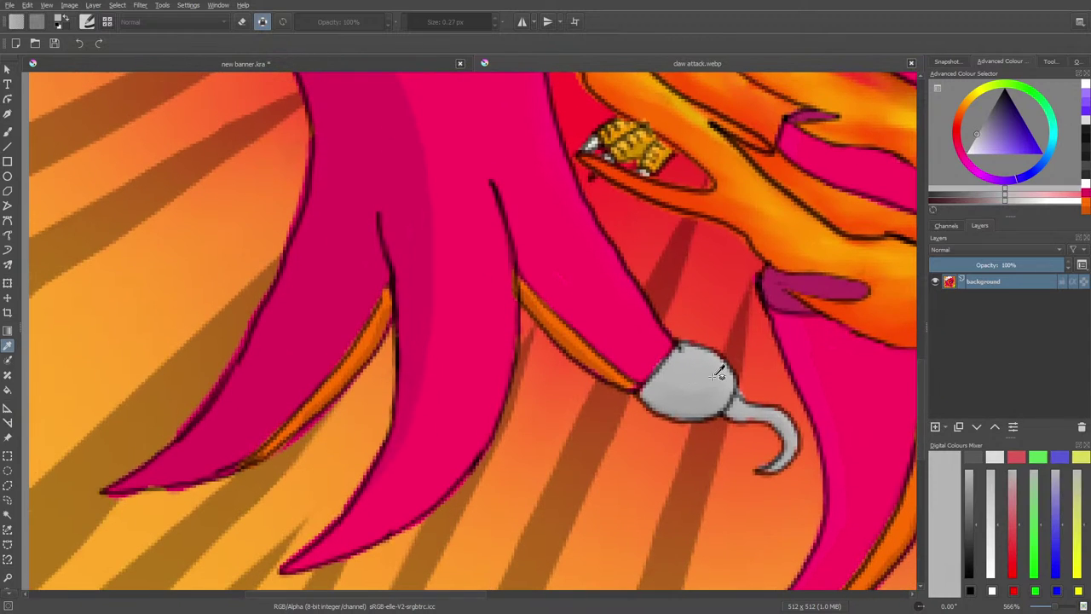
- Return to new banner.kra with the freehand brush tool active and set the Basic-1 brush size to 3.21 px
left_click(6, 127)
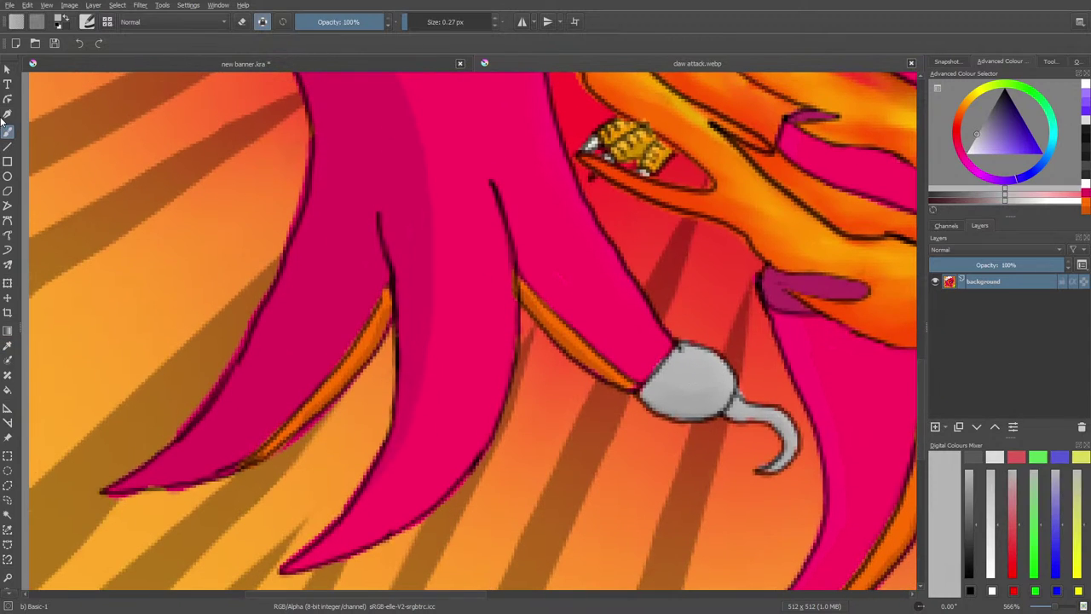
left_click(234, 62)
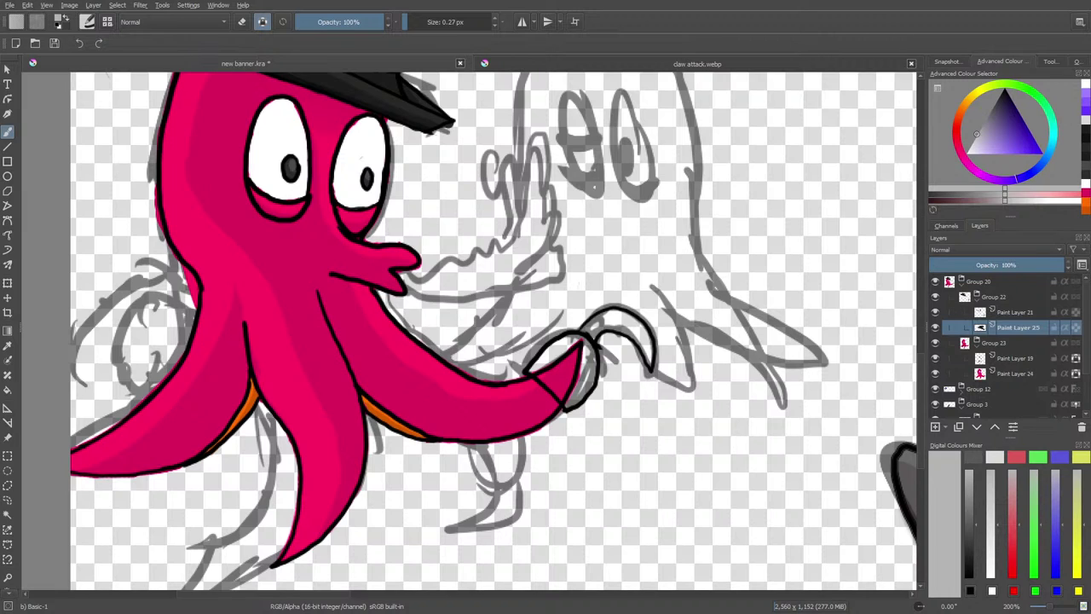
left_click(87, 23)
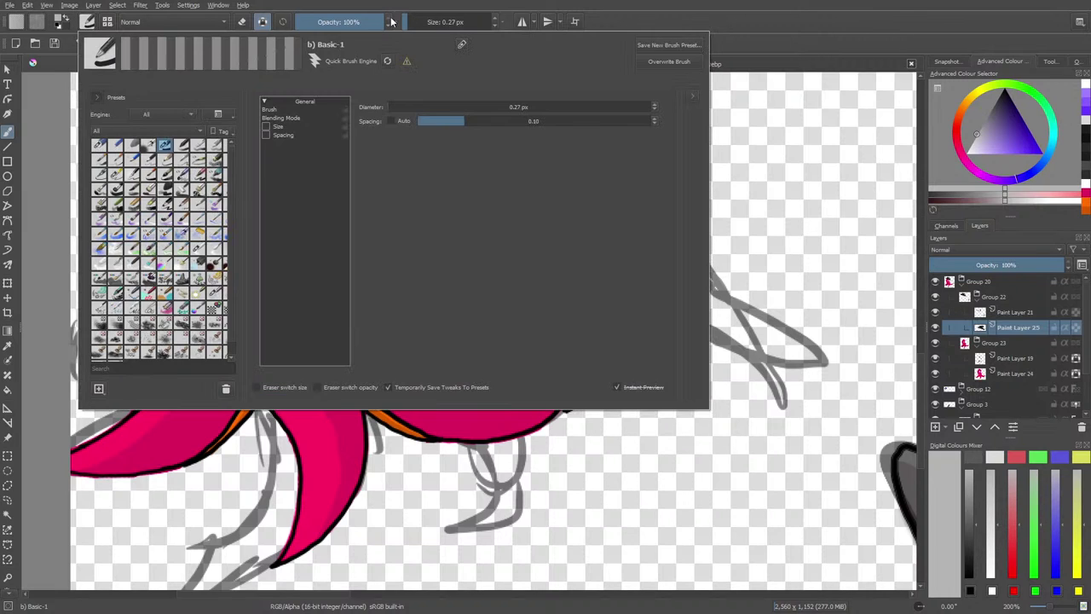
left_click(421, 24)
left_click(415, 20)
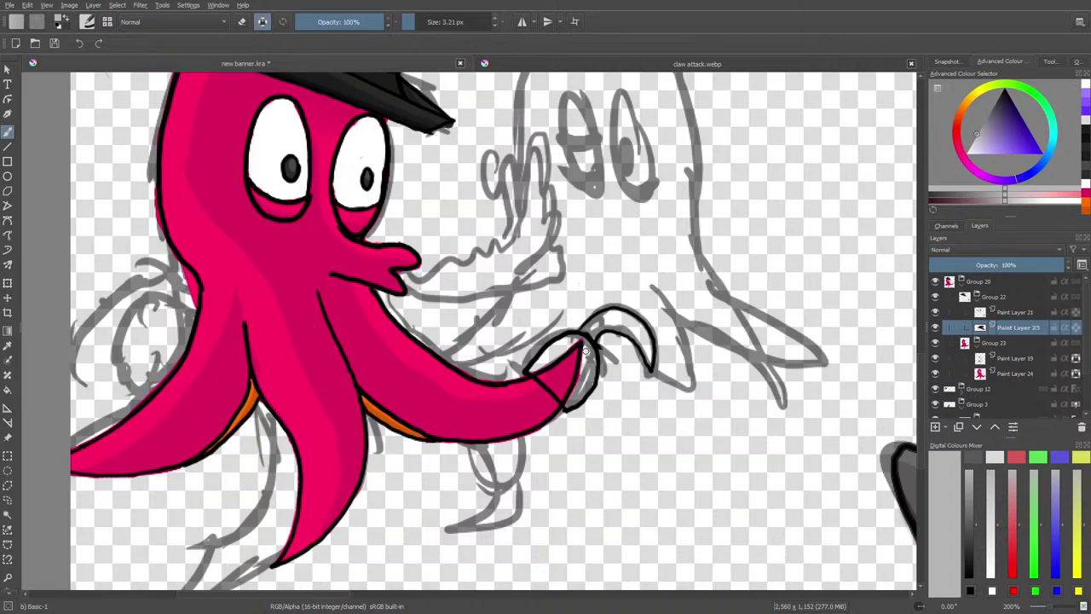
- Turn off alpha preservation and fill the octopus's hook and cuff with grey on Paint Layer 25, enlarging the Basic-1 brush to 7.12 px
left_click(265, 25)
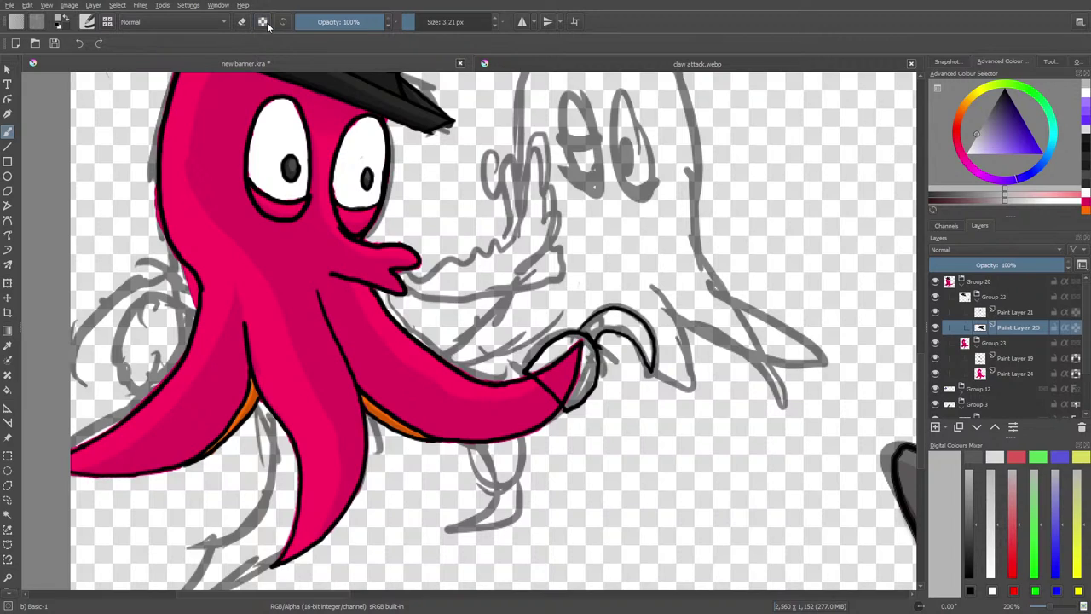
mouse_move(581, 355)
left_mouse_down()
mouse_move(571, 379)
mouse_move(577, 345)
mouse_move(556, 364)
mouse_move(567, 342)
mouse_move(531, 370)
mouse_move(563, 388)
mouse_move(530, 370)
mouse_move(565, 402)
mouse_move(589, 346)
left_mouse_up()
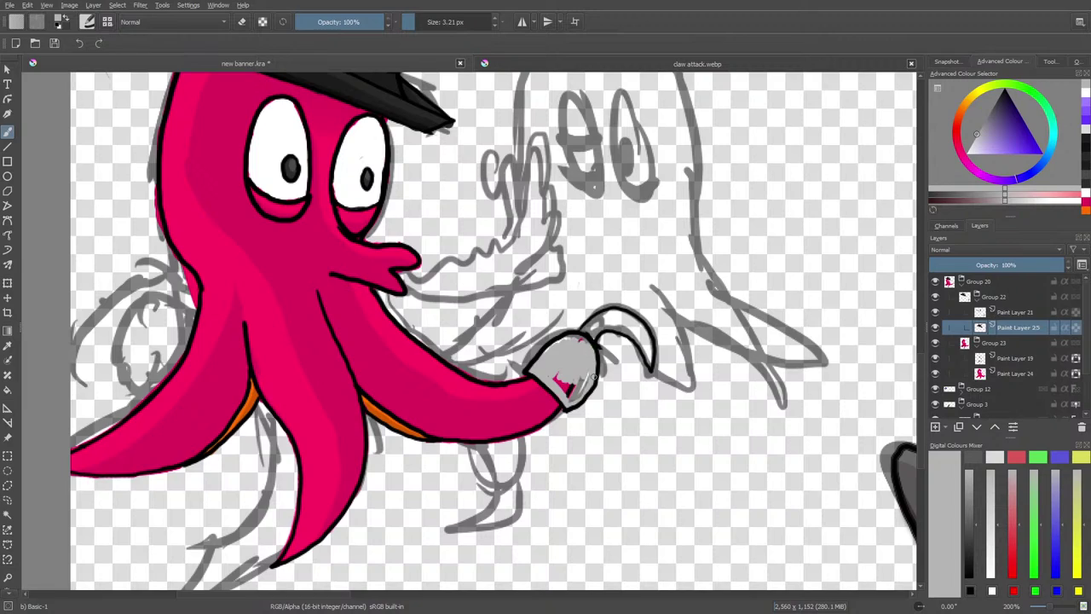
left_click_drag(581, 390, 556, 375)
left_click_drag(410, 21, 418, 22)
mouse_move(571, 394)
left_mouse_down()
mouse_move(588, 376)
mouse_move(580, 344)
left_mouse_up()
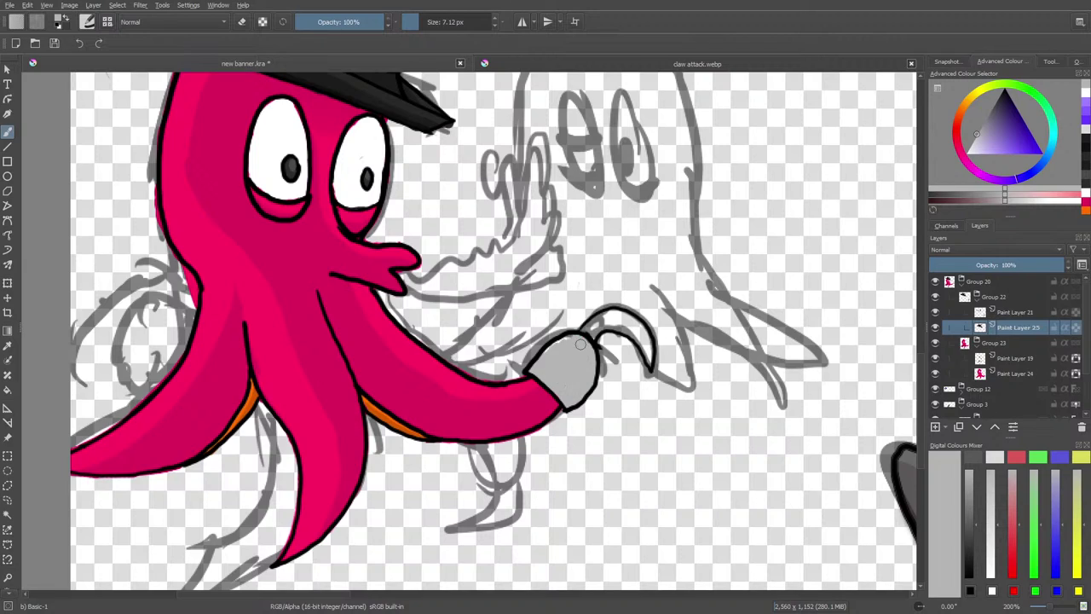
mouse_move(590, 337)
left_mouse_down()
mouse_move(616, 319)
mouse_move(649, 363)
mouse_move(644, 332)
mouse_move(609, 313)
mouse_move(622, 315)
mouse_move(646, 335)
mouse_move(593, 327)
left_mouse_up()
- Sample a lighter grey from the hook in claw attack.webp and return to new banner.kra with the freehand brush active
right_click(550, 383)
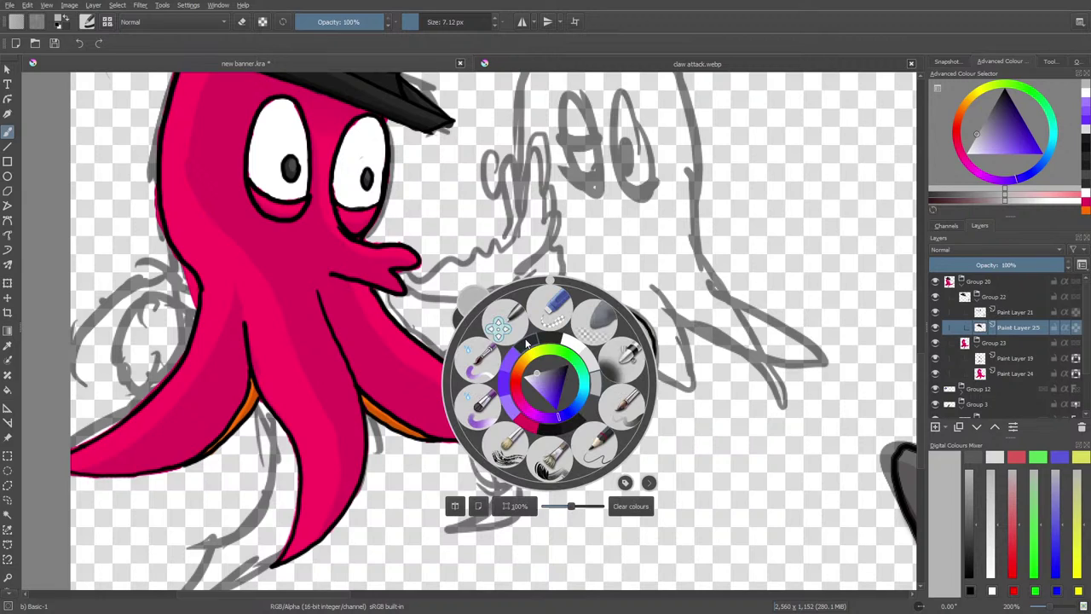
left_click(508, 65)
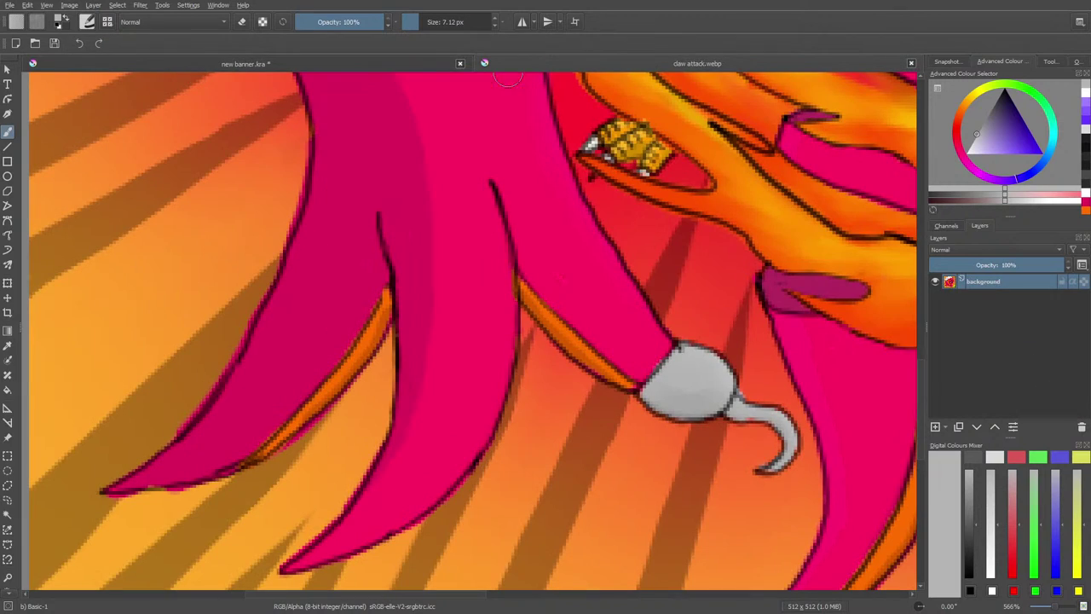
left_click(8, 344)
left_click(792, 416)
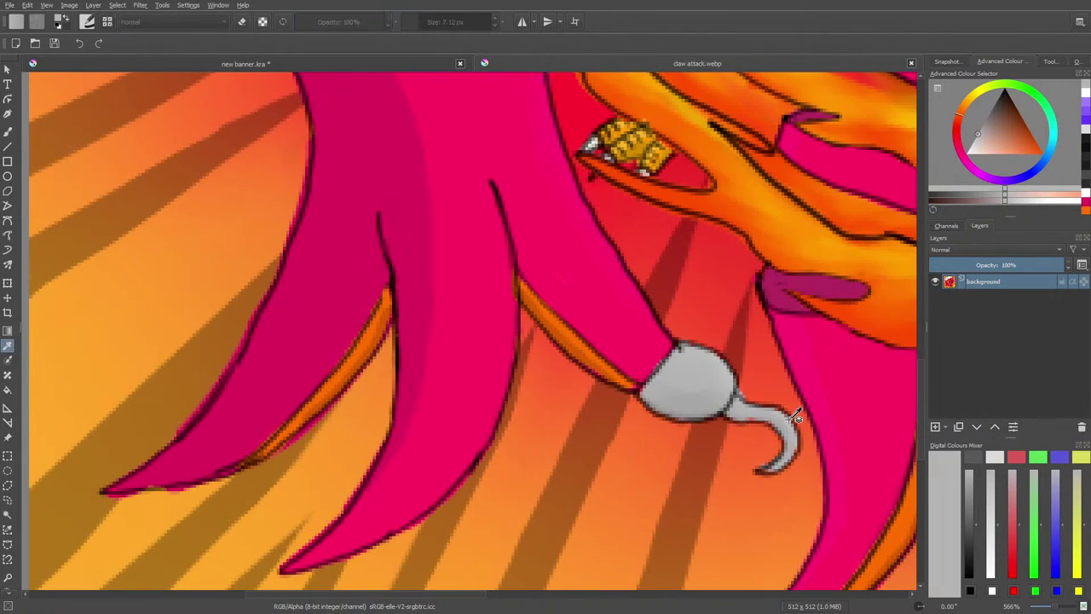
left_click(725, 349)
left_click(7, 130)
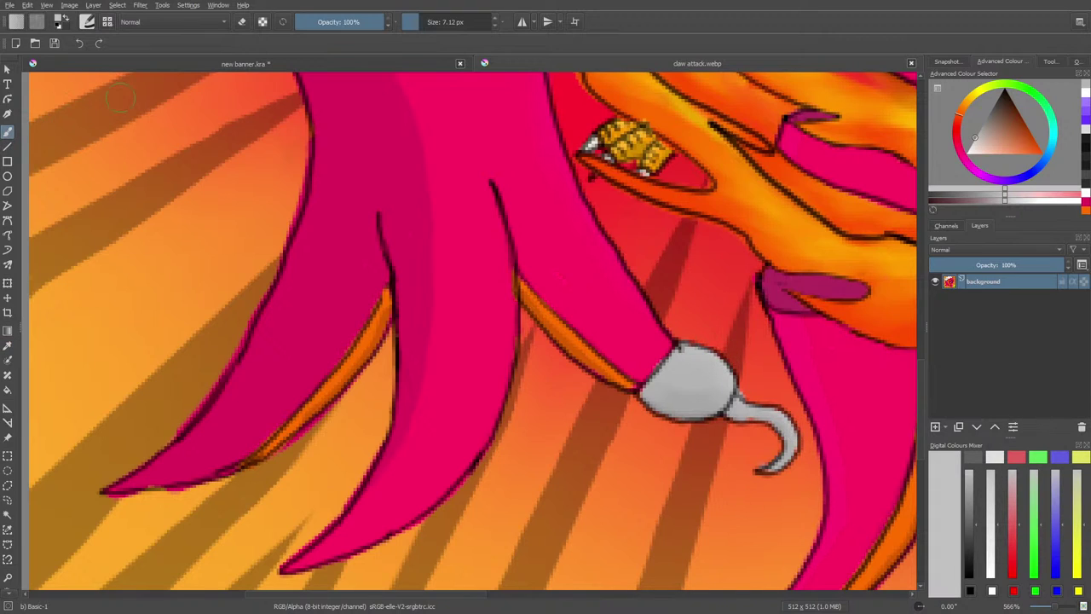
left_click(224, 67)
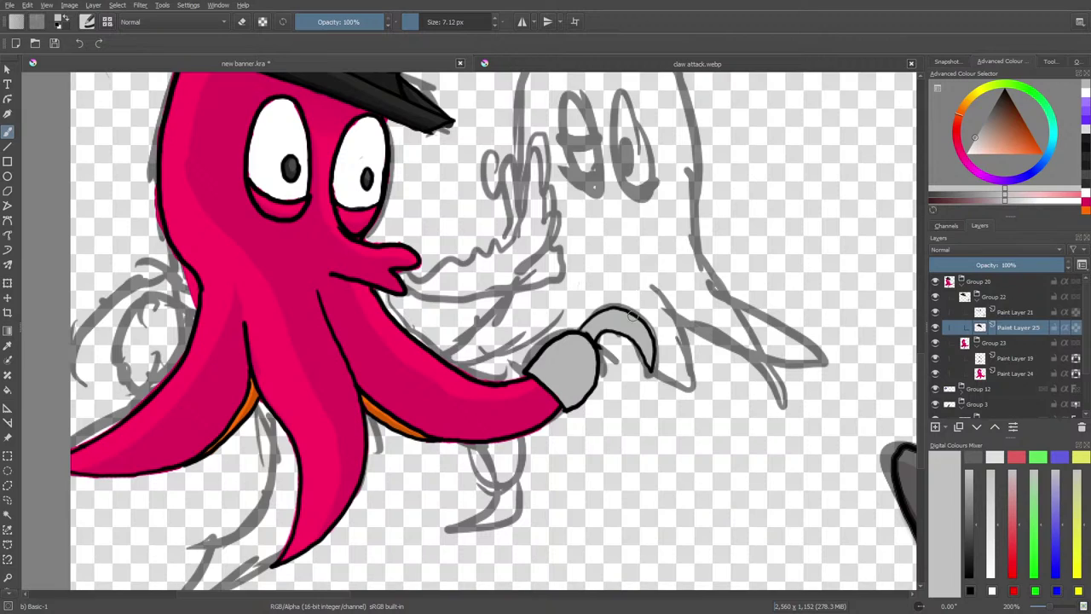
- Paint lighter grey highlights on the hook and its cuff, and refine the cuff's shading with its sampled base grey
left_click_drag(657, 372, 634, 310)
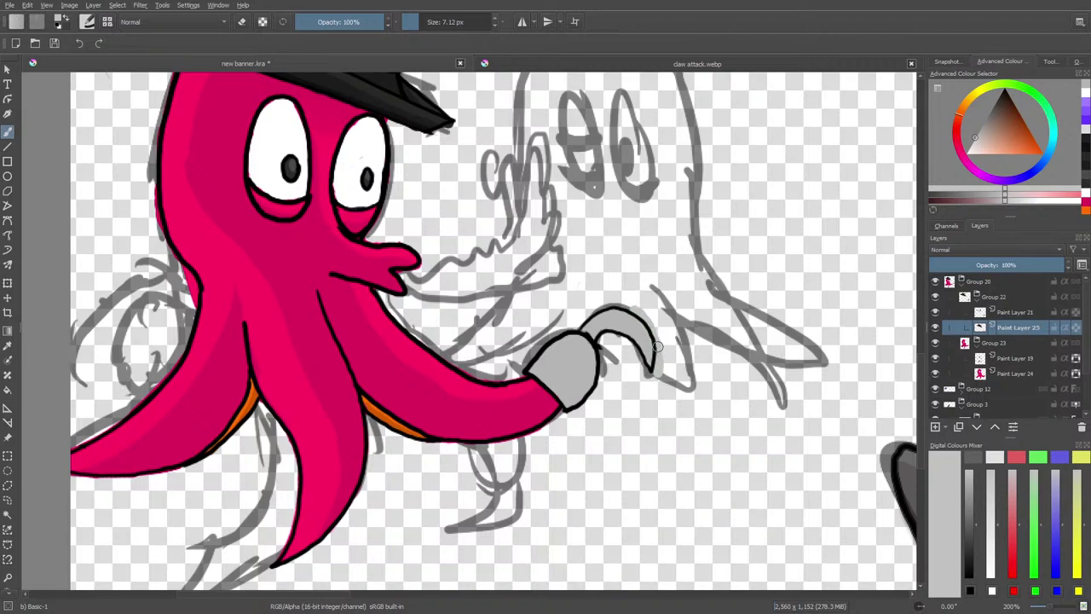
mouse_move(657, 346)
left_mouse_down()
mouse_move(615, 308)
mouse_move(592, 318)
mouse_move(628, 317)
mouse_move(651, 338)
mouse_move(661, 392)
left_mouse_up()
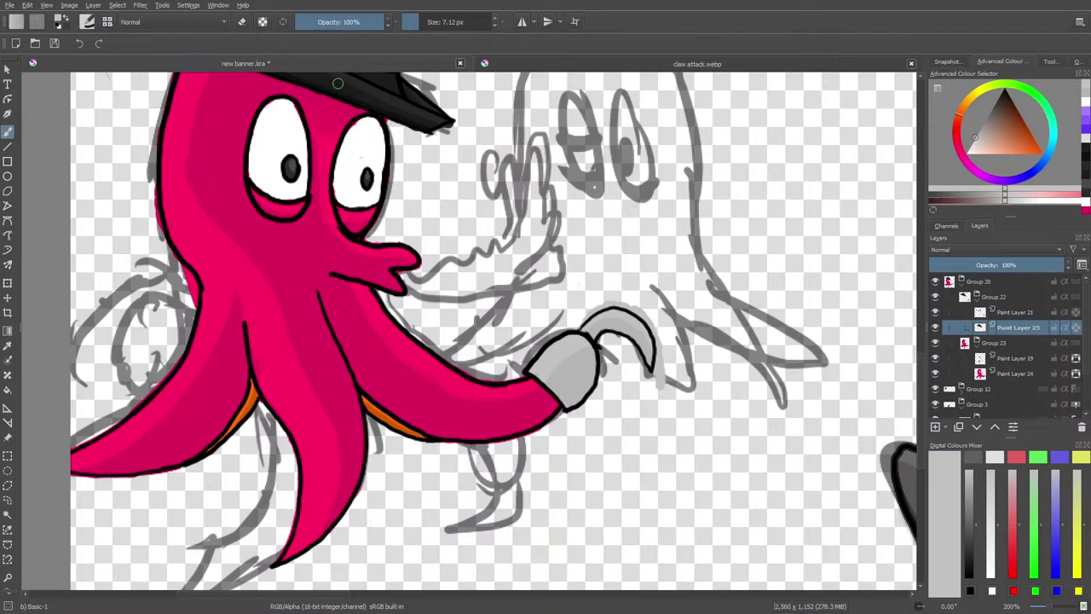
left_click(8, 346)
left_click(573, 360)
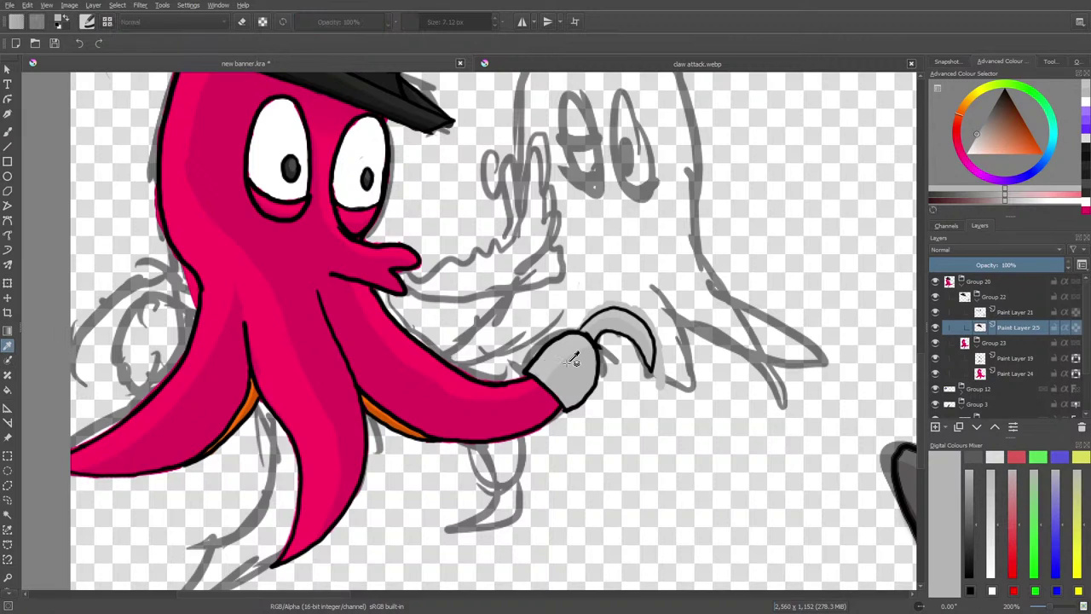
key("b")
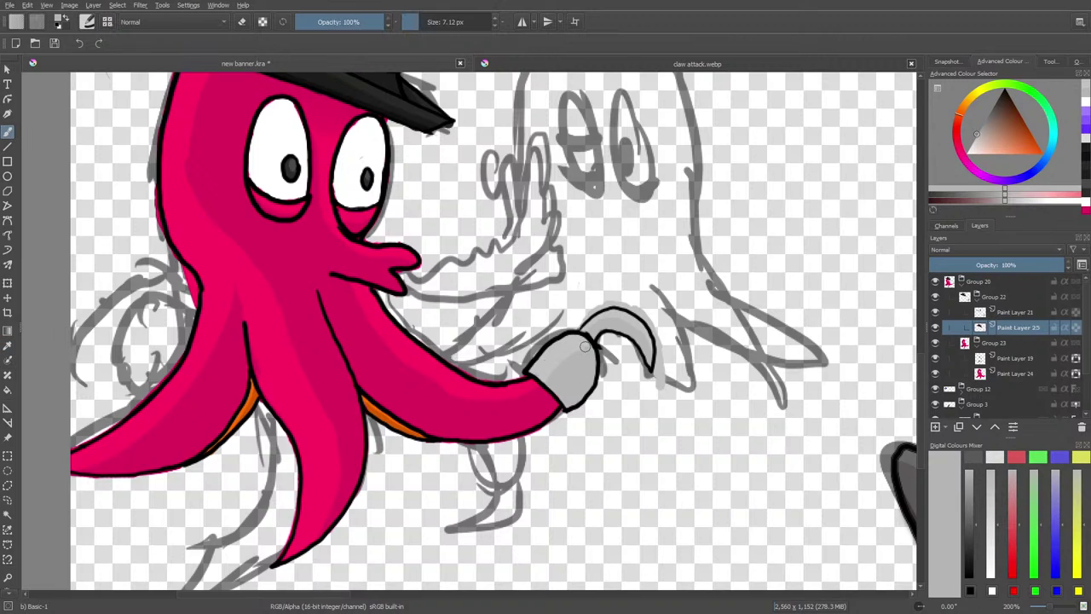
left_click_drag(585, 346, 554, 378)
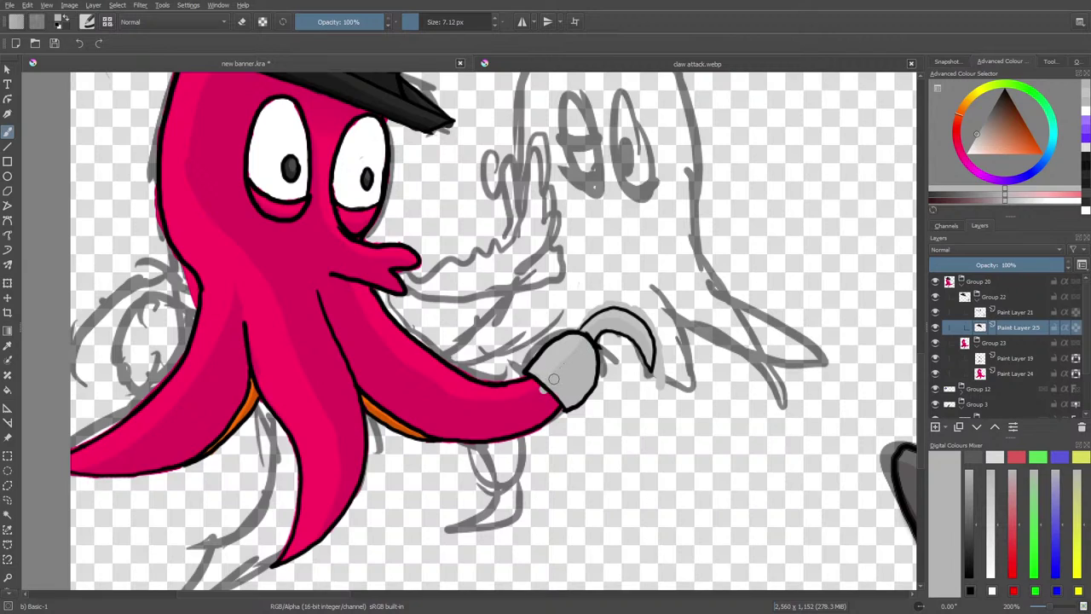
- Erase the grey overflow around the hook's tip and the cuff with the Eraser Circle brush, and make Paint Layer 19 active
key("e")
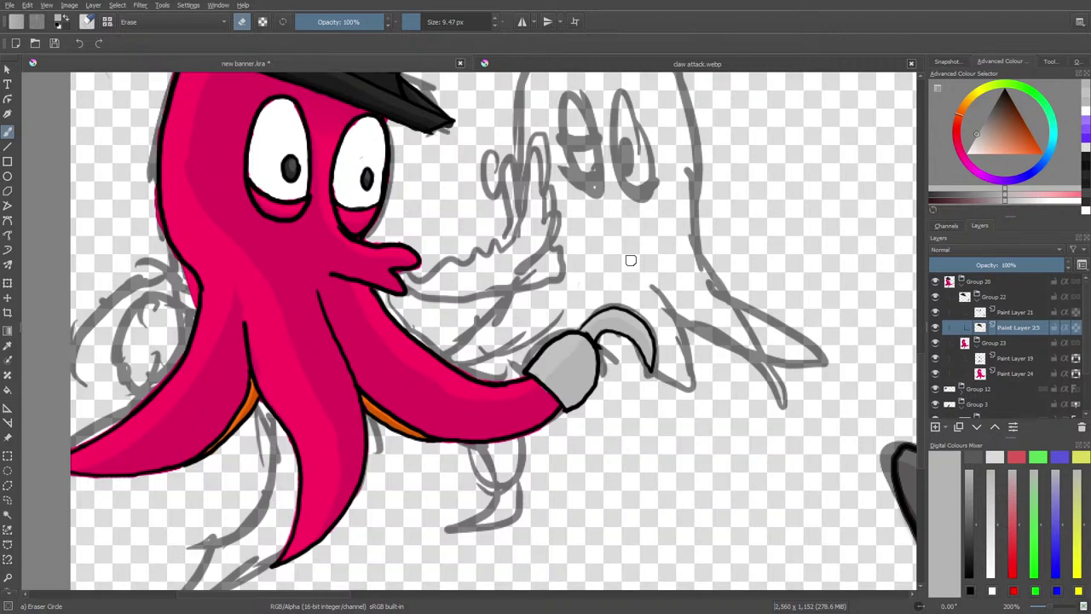
left_click(1011, 313)
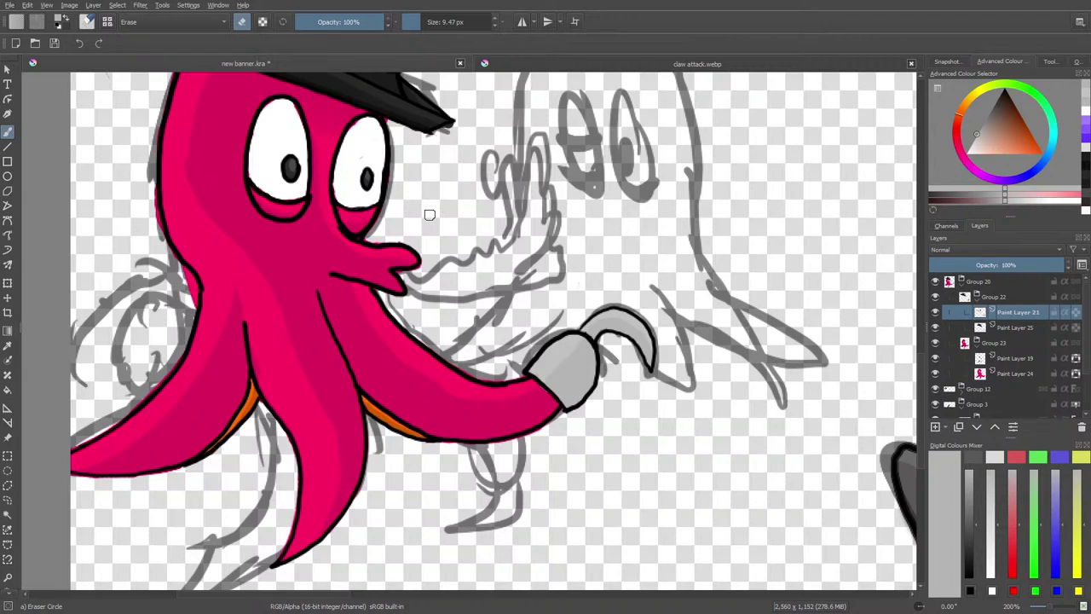
left_click(999, 353)
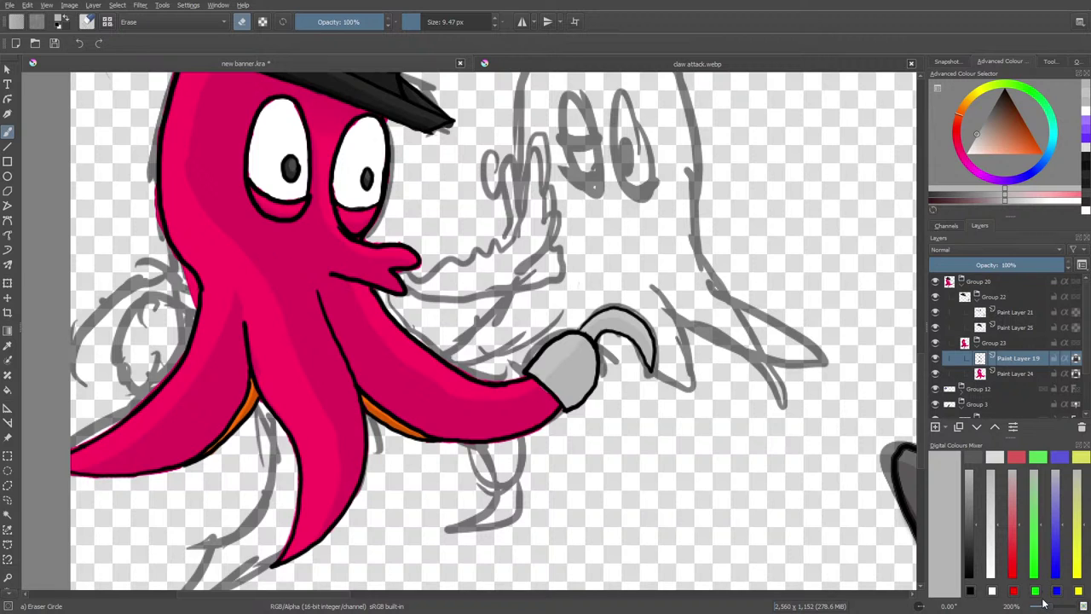
- Collapse the octopus's layer groups, select Group 20 and start a transform of the whole octopus
left_click_drag(1048, 606, 1044, 609)
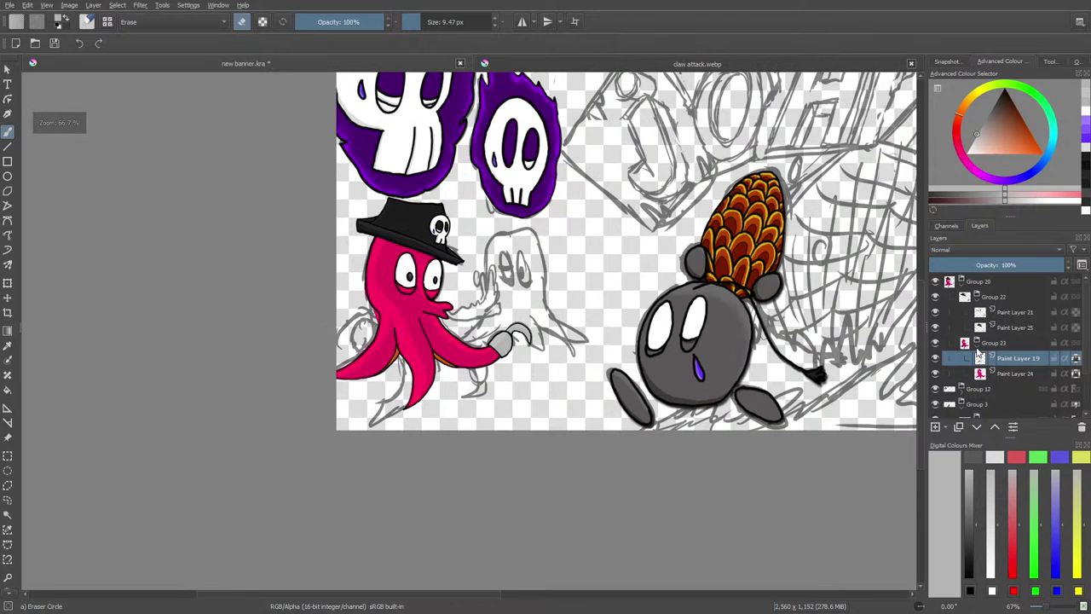
left_click(976, 343)
left_click(960, 281)
left_click(969, 281)
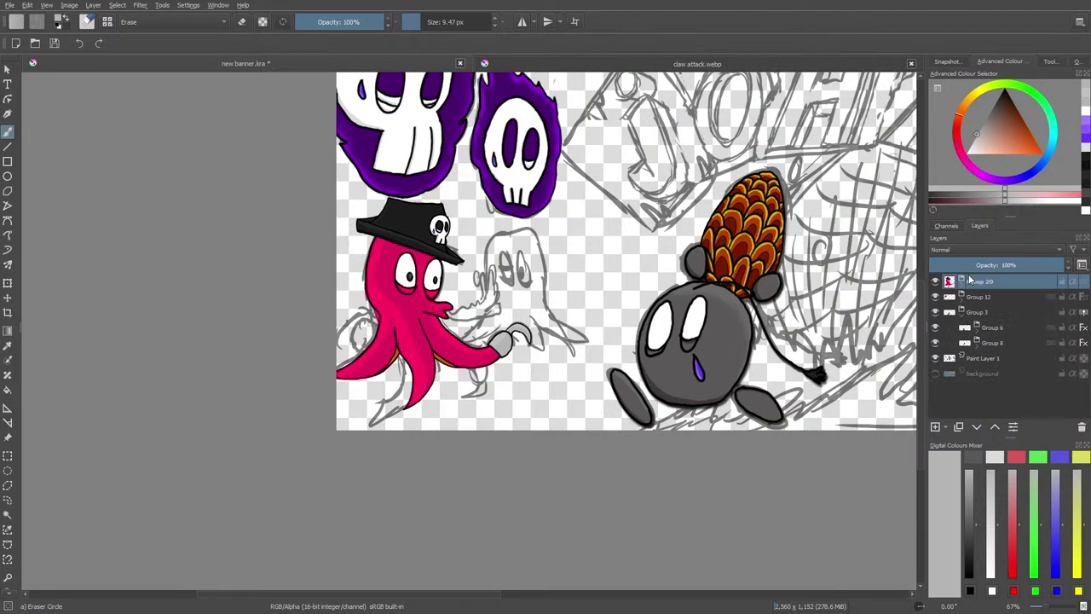
mouse_move(969, 280)
left_click(7, 282)
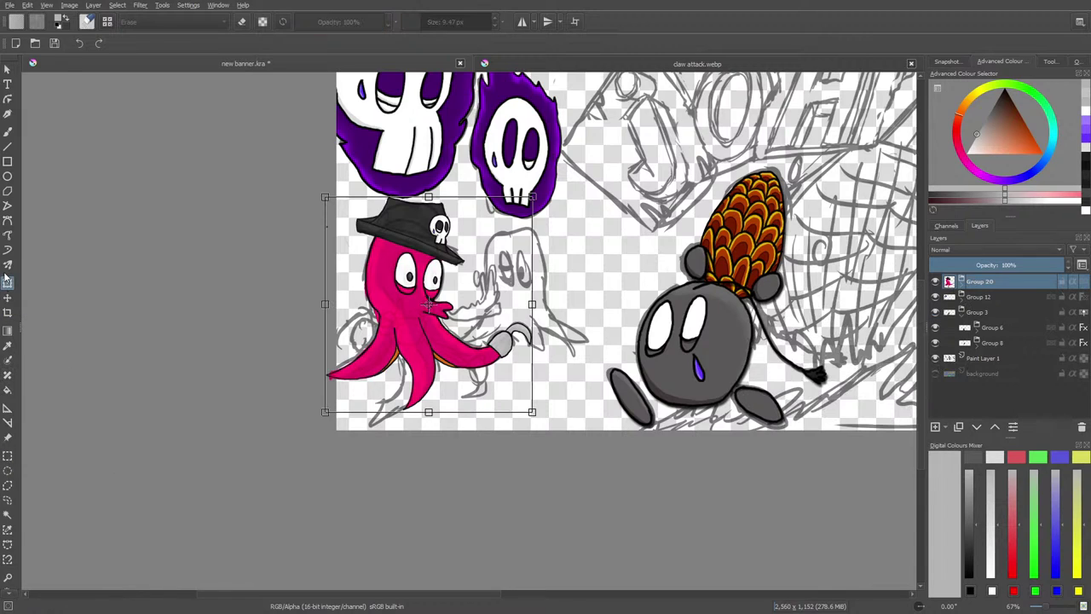
key("b")
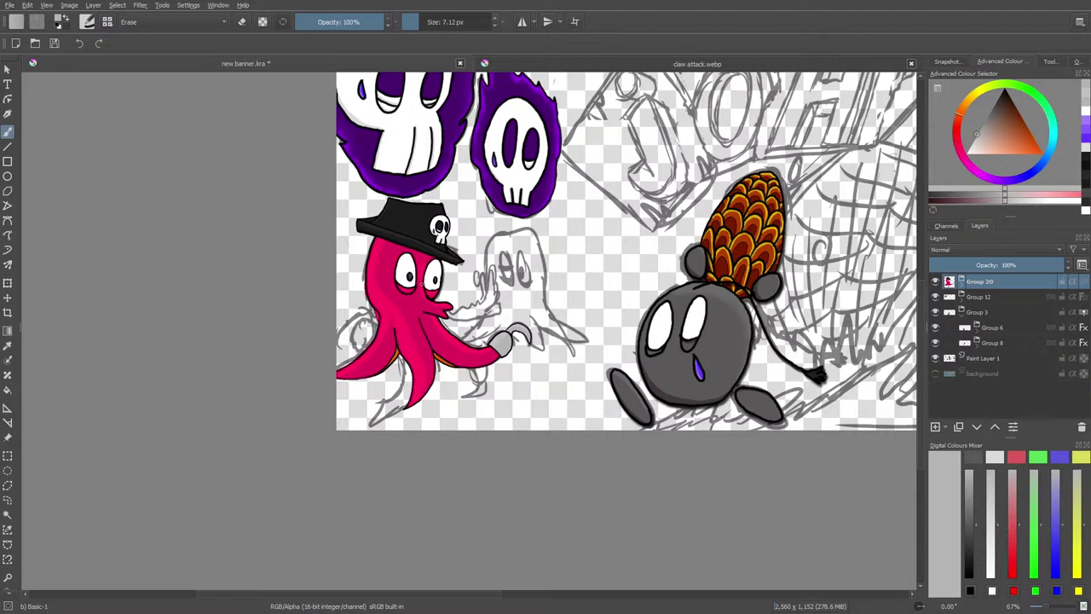
left_click(7, 282)
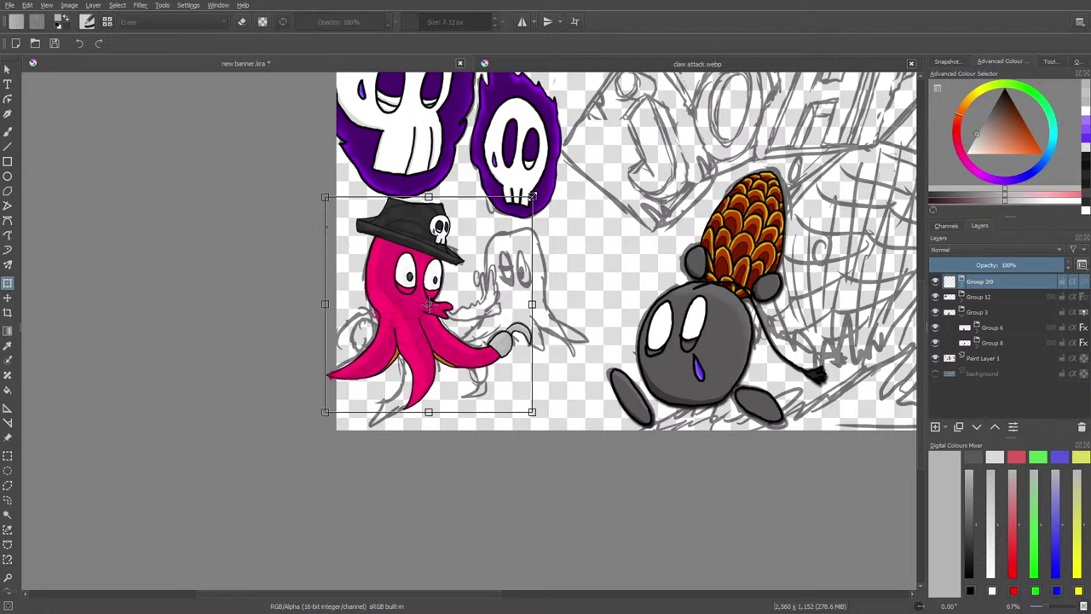
- Scale the octopus down, reposition it over its sketch, rotate it slightly clockwise and apply the transform
left_click_drag(532, 197, 506, 227)
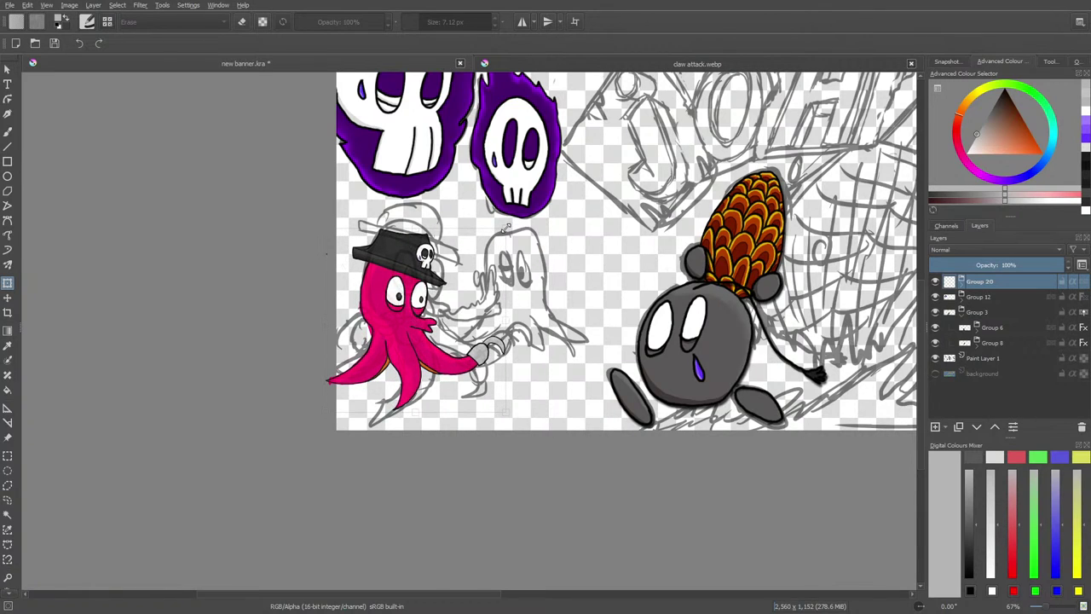
left_click_drag(394, 289, 407, 275)
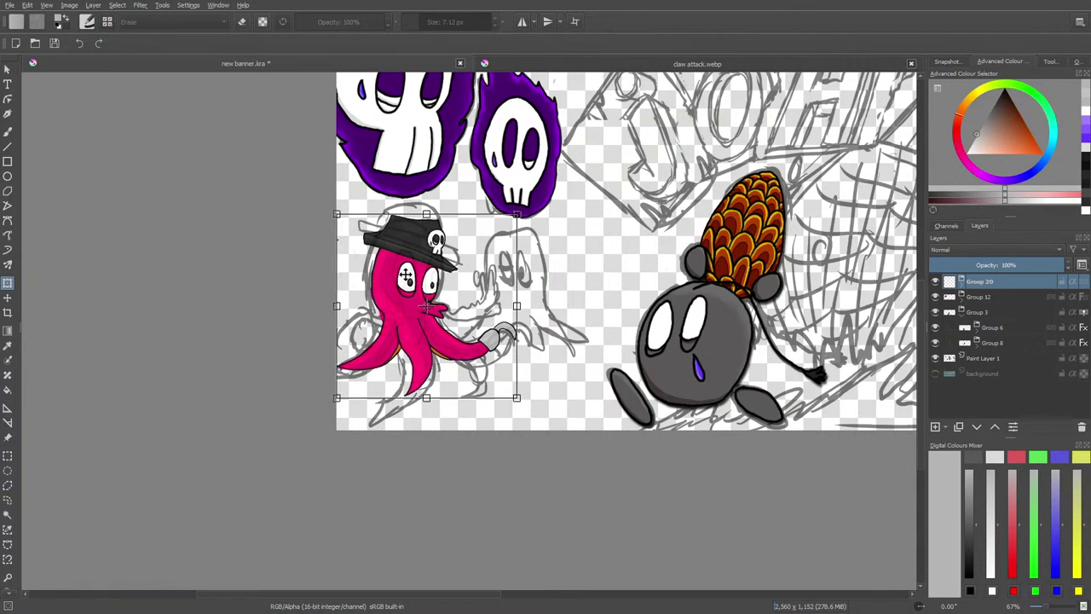
left_click_drag(406, 288, 407, 283)
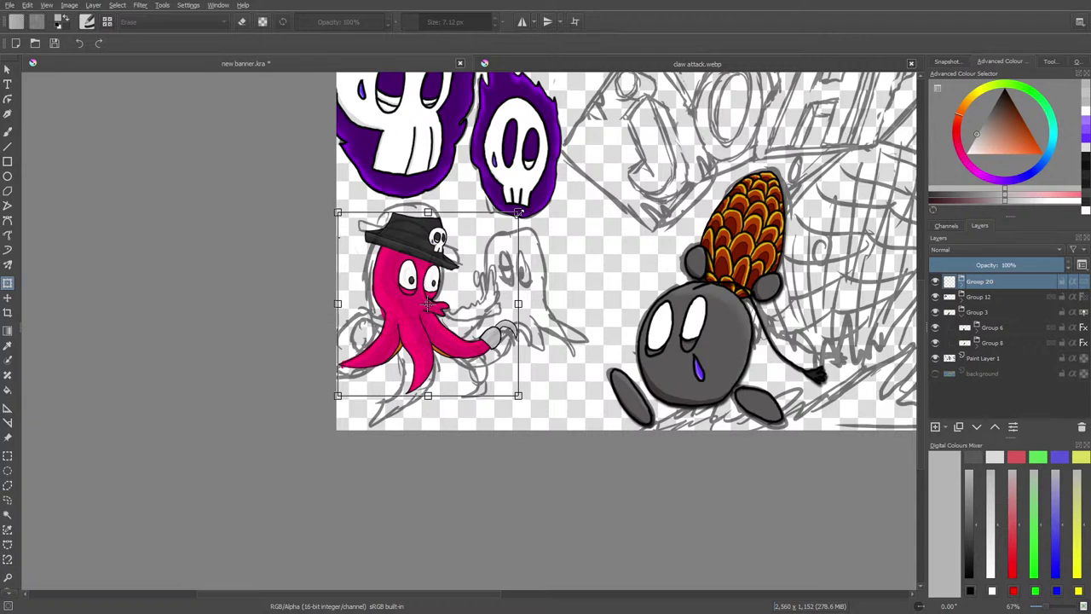
left_click_drag(510, 226, 498, 234)
left_click_drag(440, 265, 454, 260)
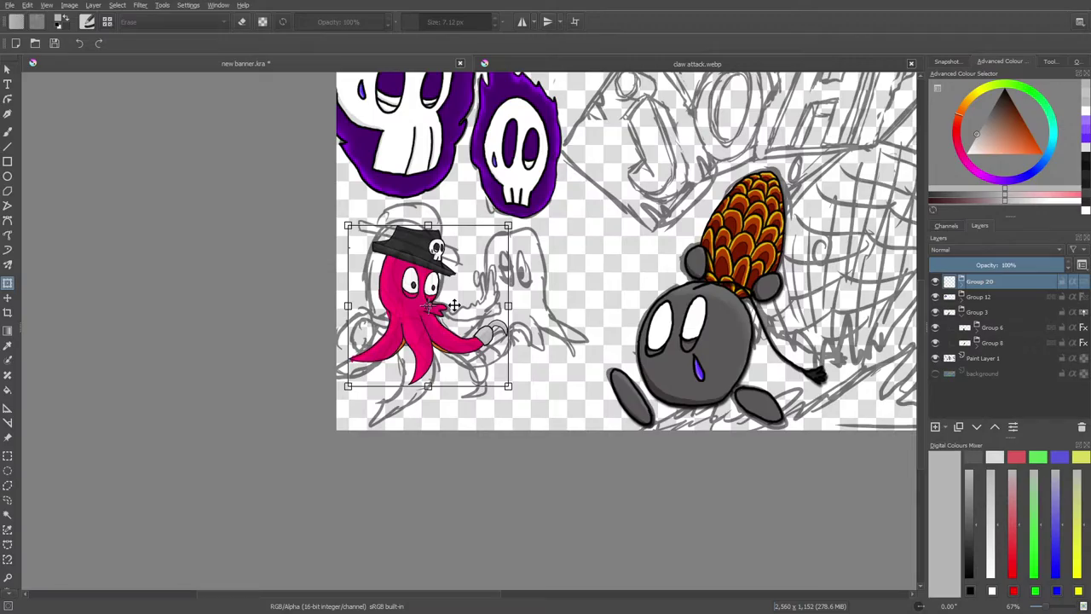
mouse_move(482, 594)
left_mouse_down()
mouse_move(399, 586)
mouse_move(539, 593)
mouse_move(741, 538)
left_mouse_up()
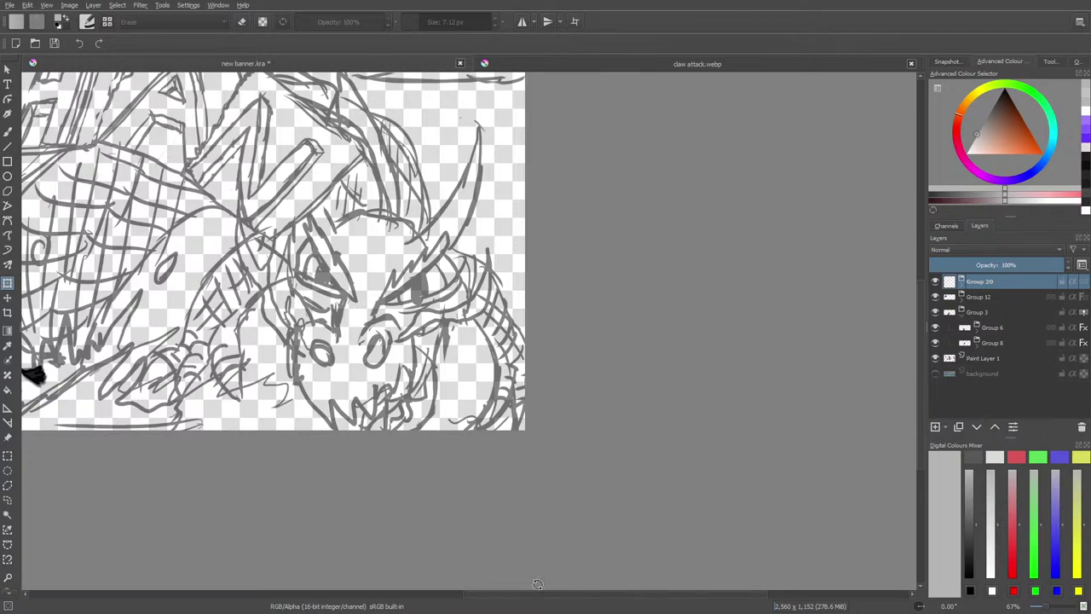
left_click_drag(523, 588, 279, 604)
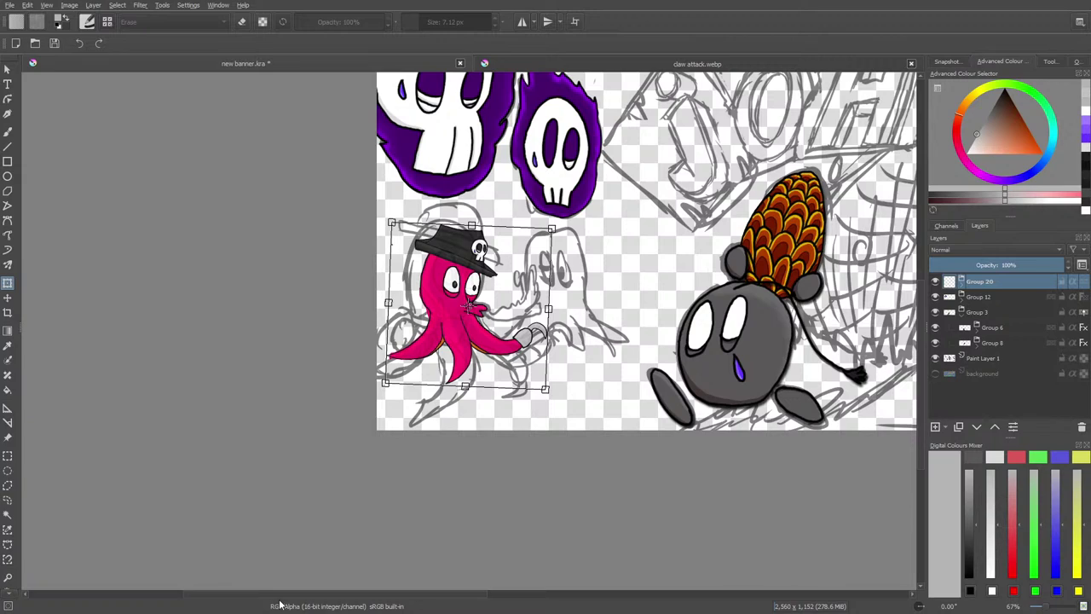
left_click(8, 132)
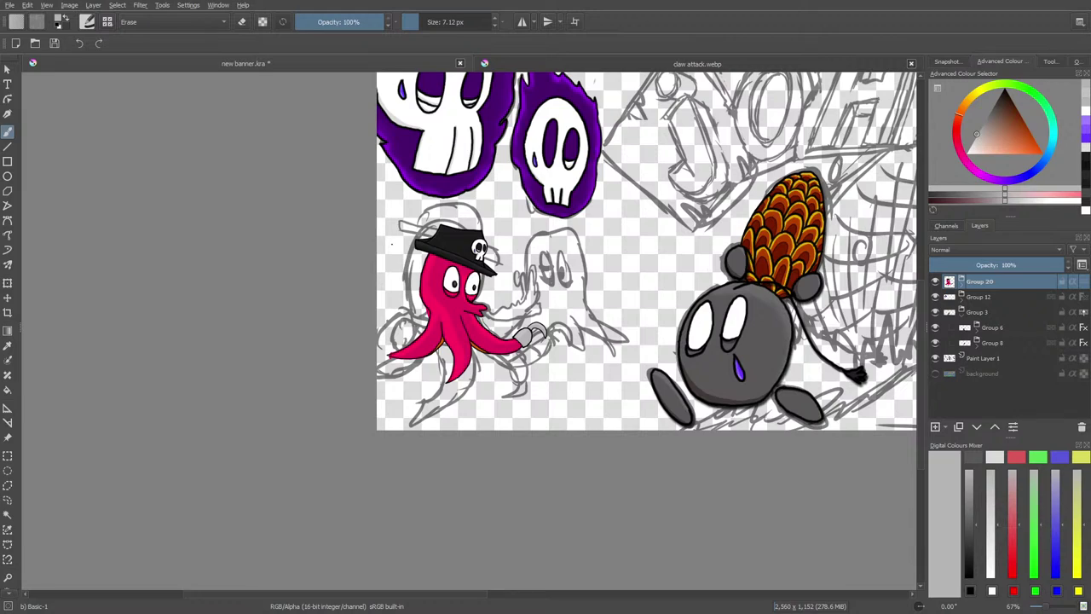
- Sample the octopus's bright pink and set the Basic-1 brush size to 10.36 px
left_click(8, 344)
left_click(433, 292)
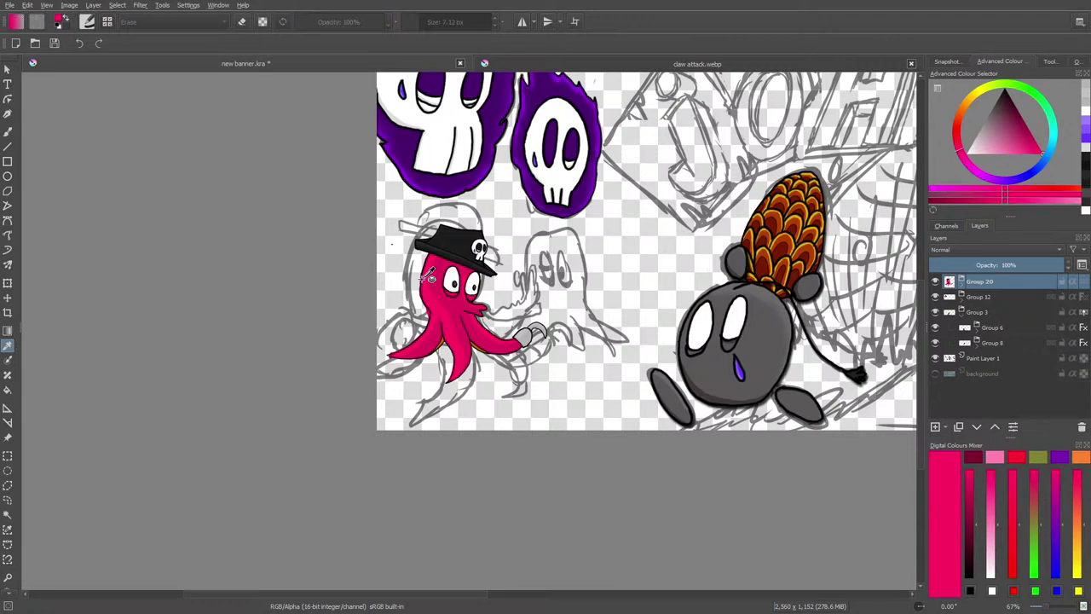
left_click(8, 131)
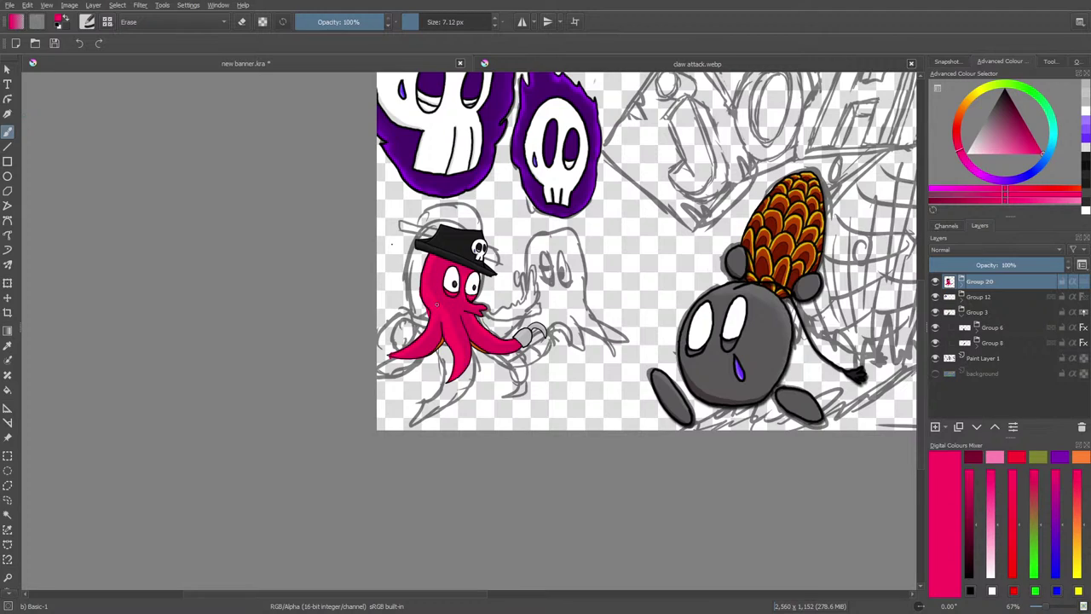
left_click_drag(411, 14, 421, 16)
- Expand Group 20 and Group 23 and paint the sampled pink along the left side of the octopus's head on Paint Layer 24
left_click(962, 281)
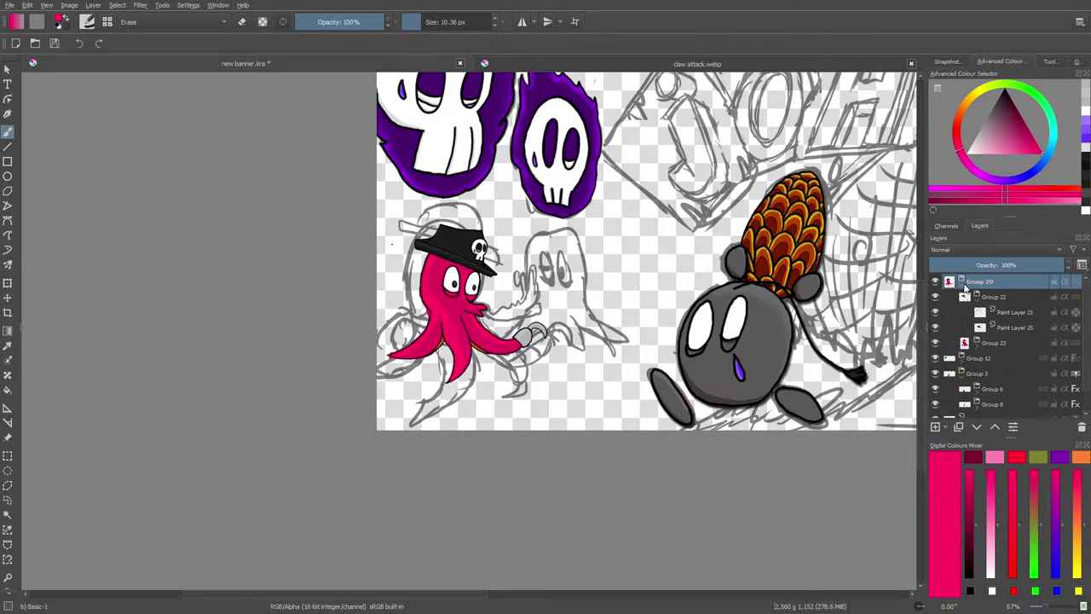
left_click(977, 342)
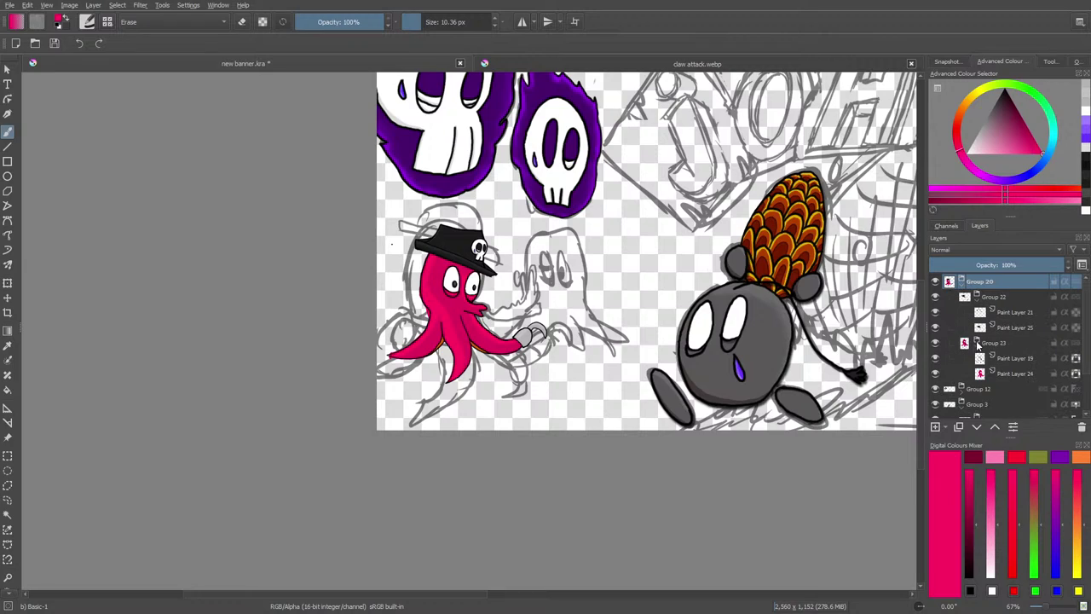
left_click(1010, 373)
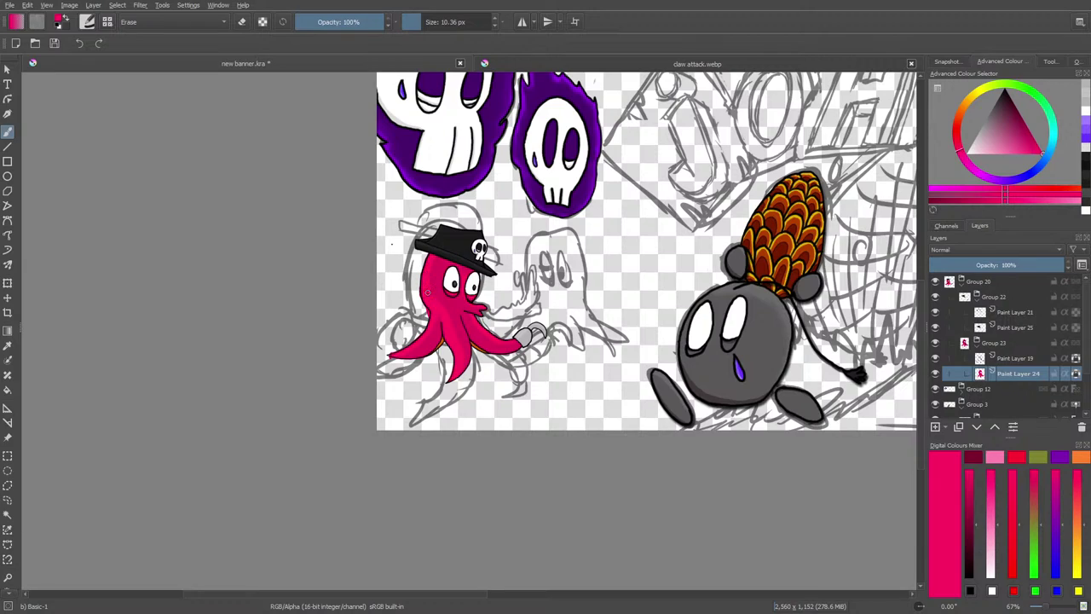
left_click_drag(428, 292, 425, 301)
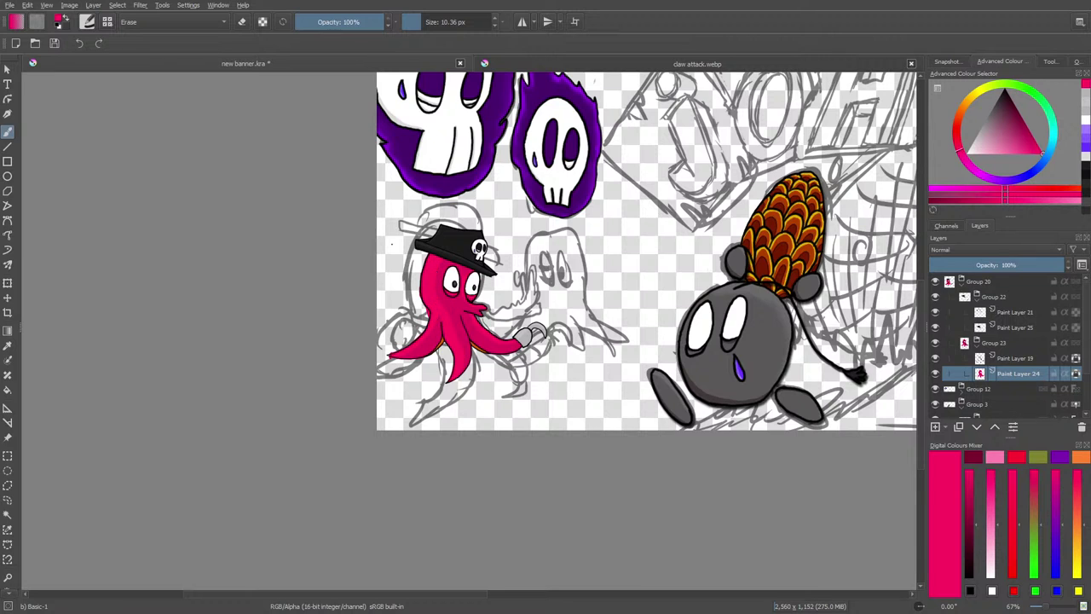
left_click_drag(335, 597, 369, 590)
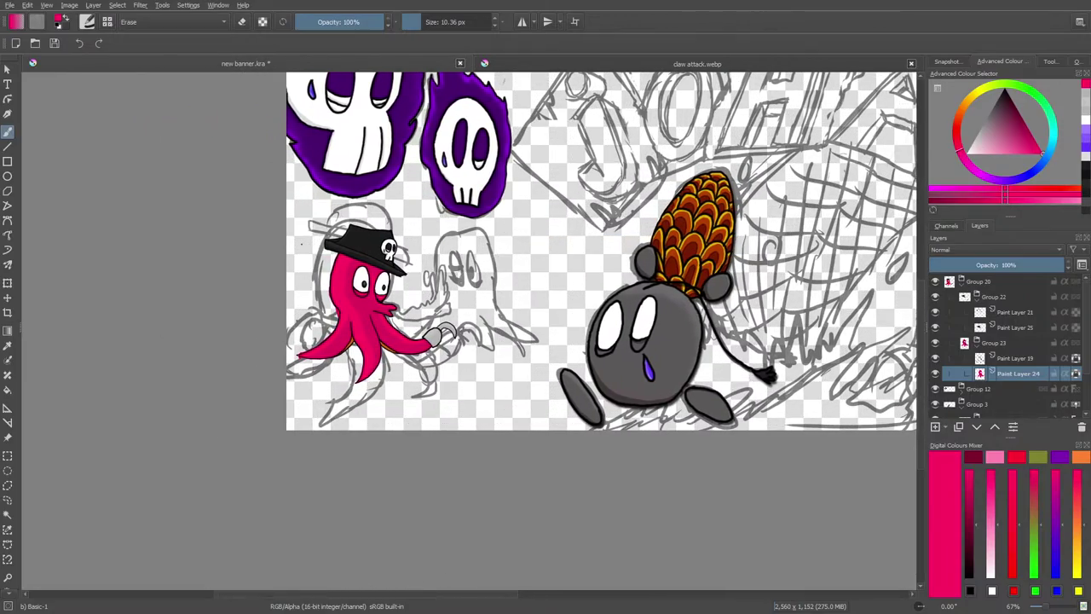
- Collapse Group 20, add a new paint layer above it and put the new layer in a quick group
left_click_drag(1046, 606, 1049, 610)
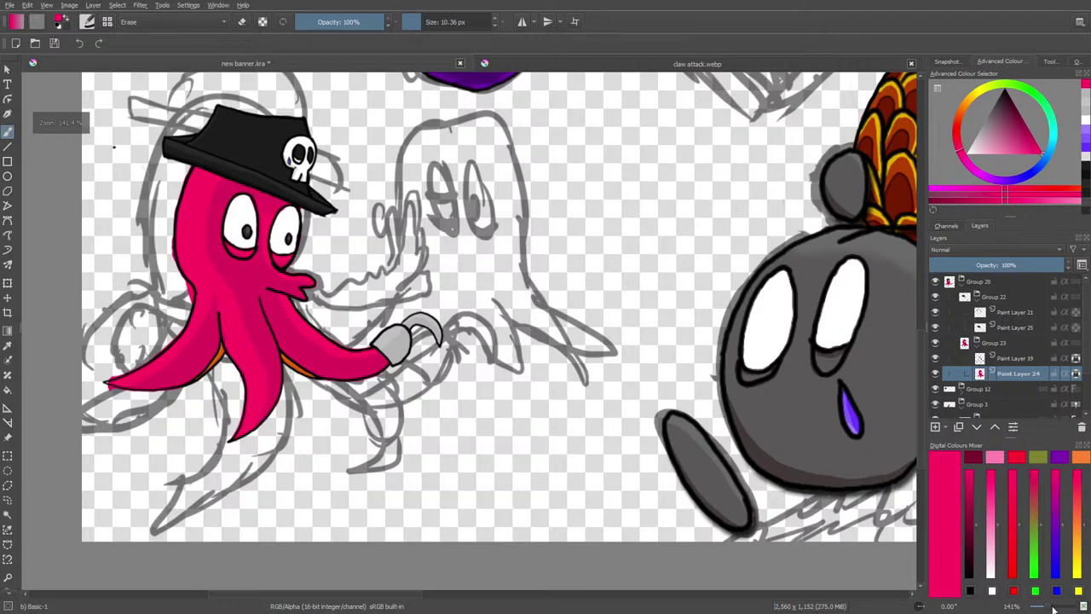
left_click(962, 281)
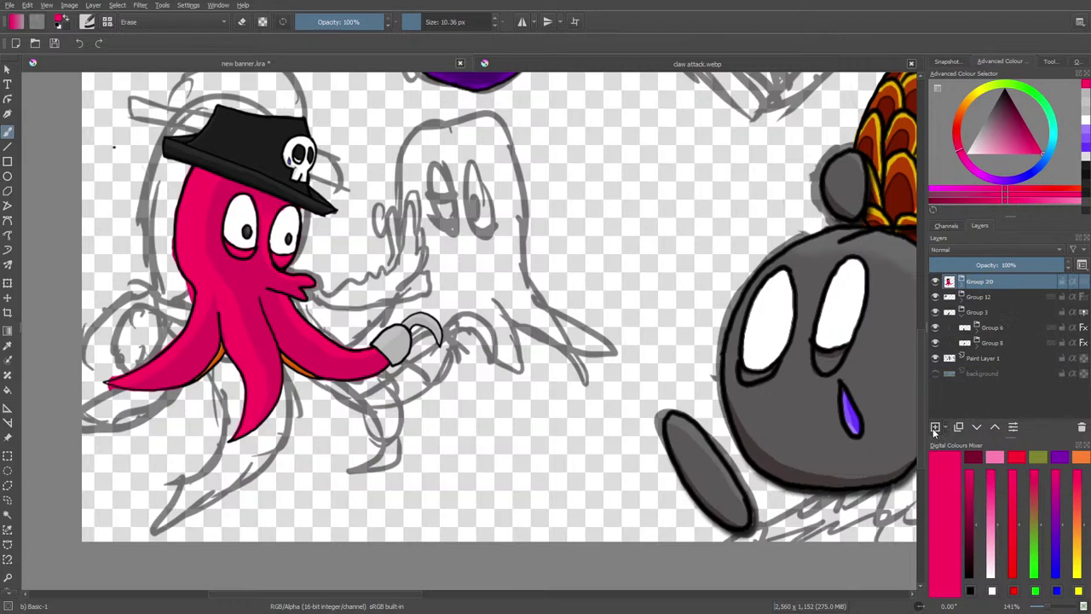
left_click(935, 426)
right_click(968, 281)
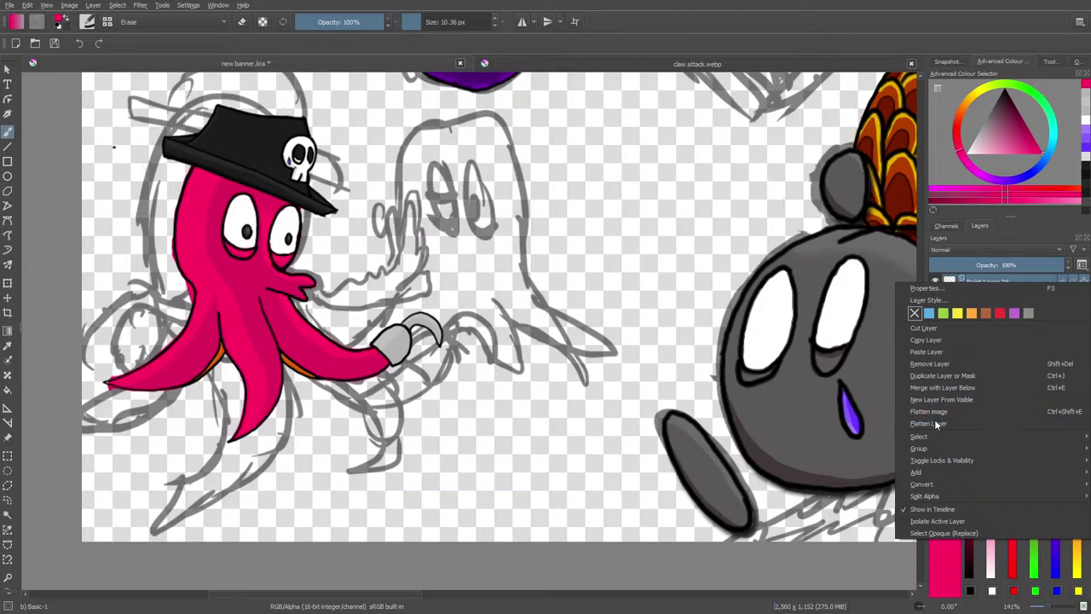
mouse_move(925, 447)
left_click(871, 448)
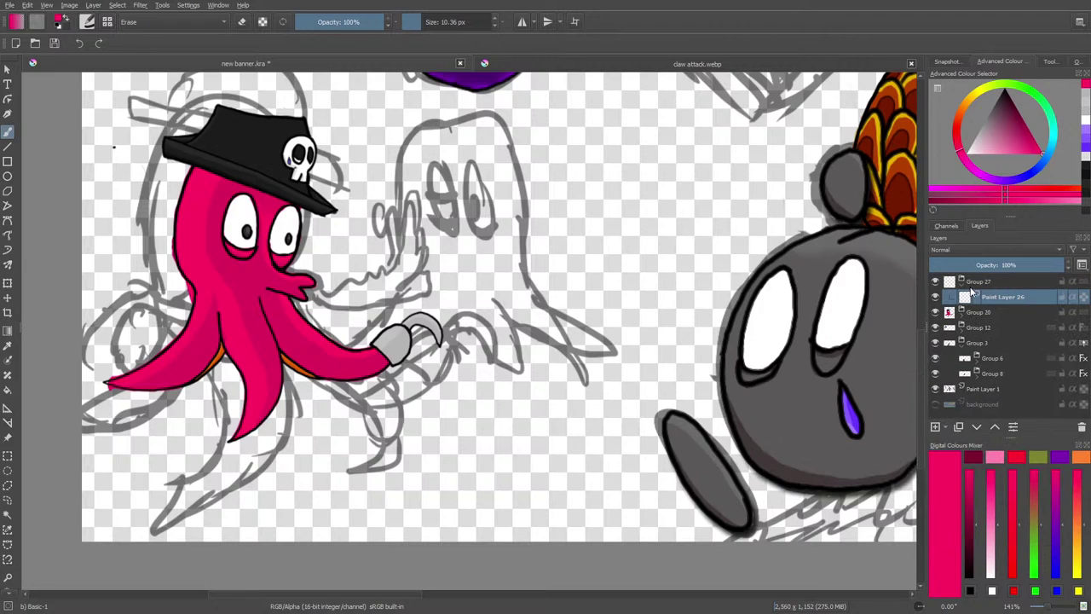
- Move Group 20 into Group 27 and wrap Paint Layer 26 in its own quick group inside it
left_click(971, 316)
left_click(994, 428)
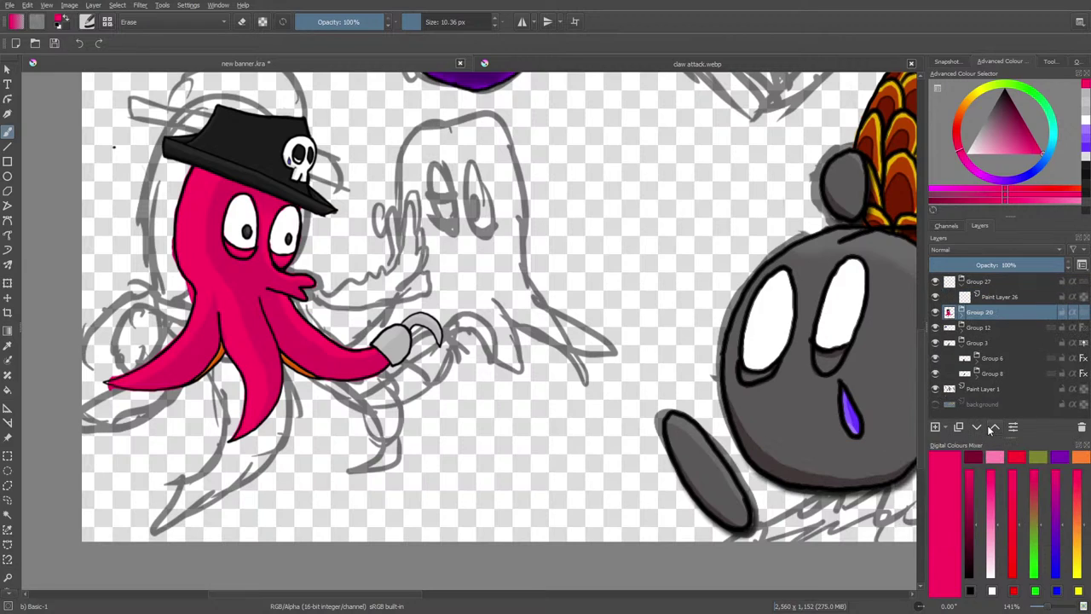
left_click(987, 296)
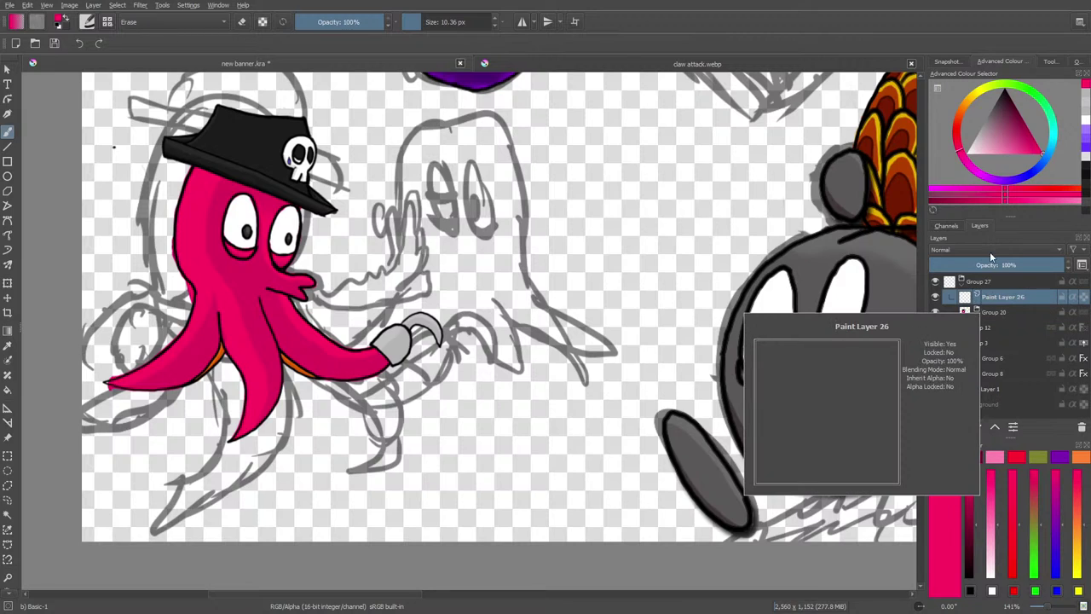
right_click(991, 296)
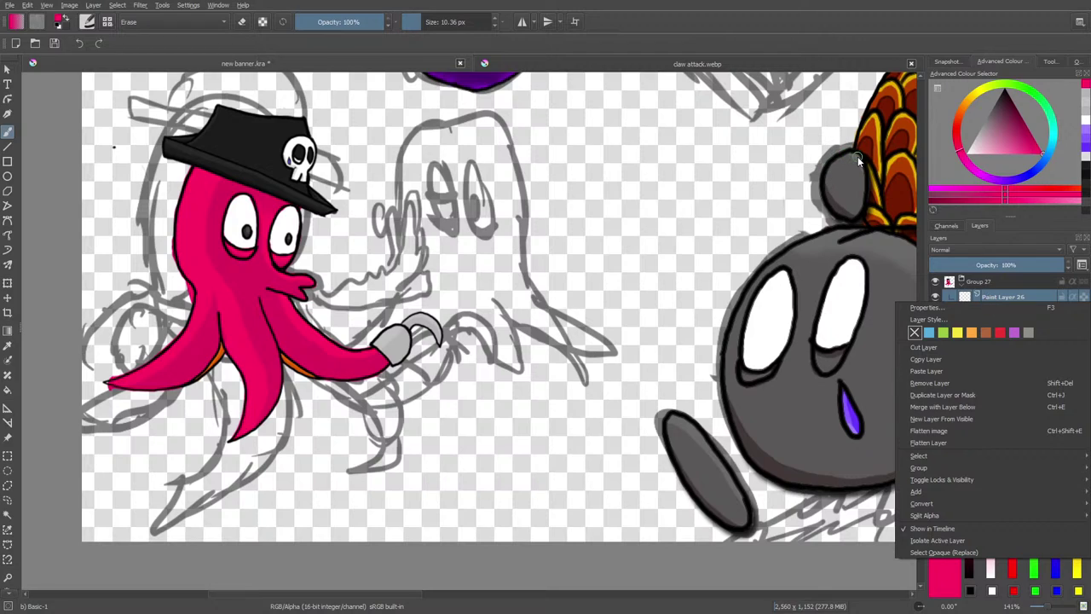
mouse_move(928, 454)
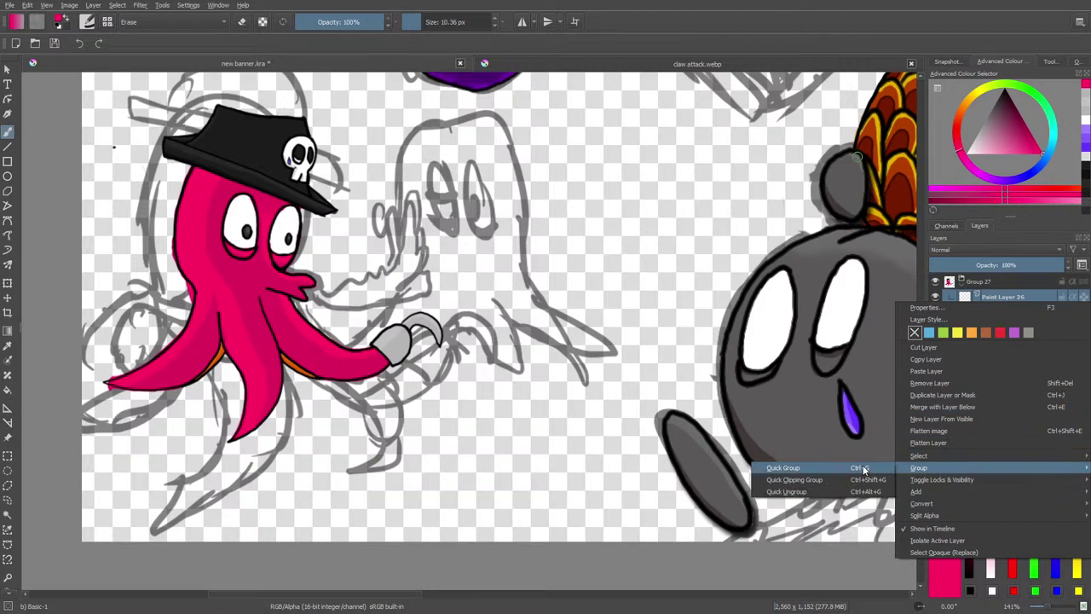
left_click(863, 467)
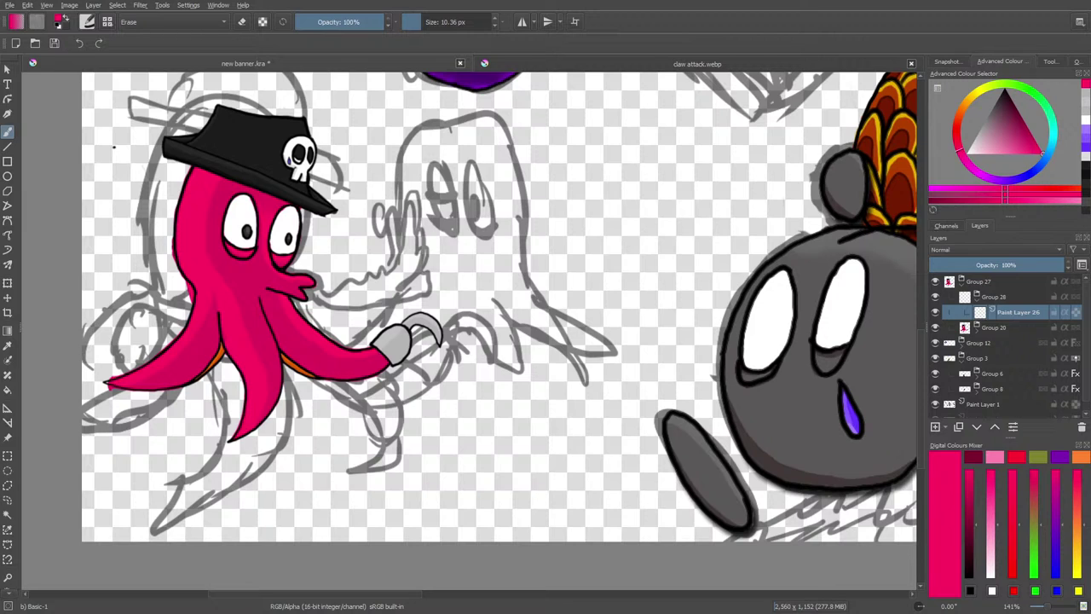
- Choose the Ink-3 Gpen brush preset at 7.12 px and set the foreground colour to black
left_click(87, 22)
left_click(115, 174)
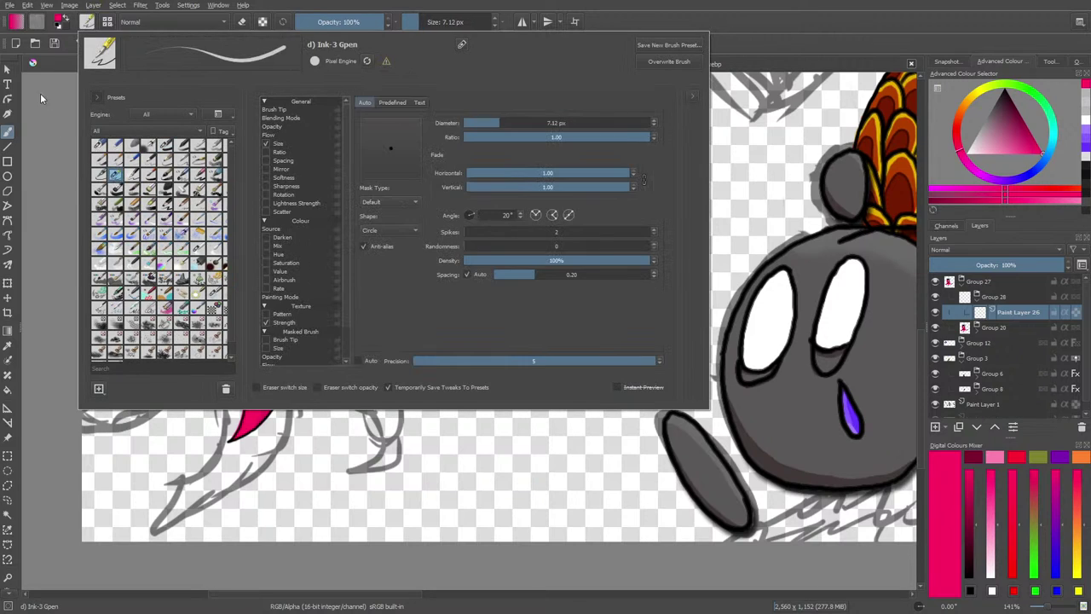
right_click(42, 96)
right_click(48, 91)
right_click(111, 145)
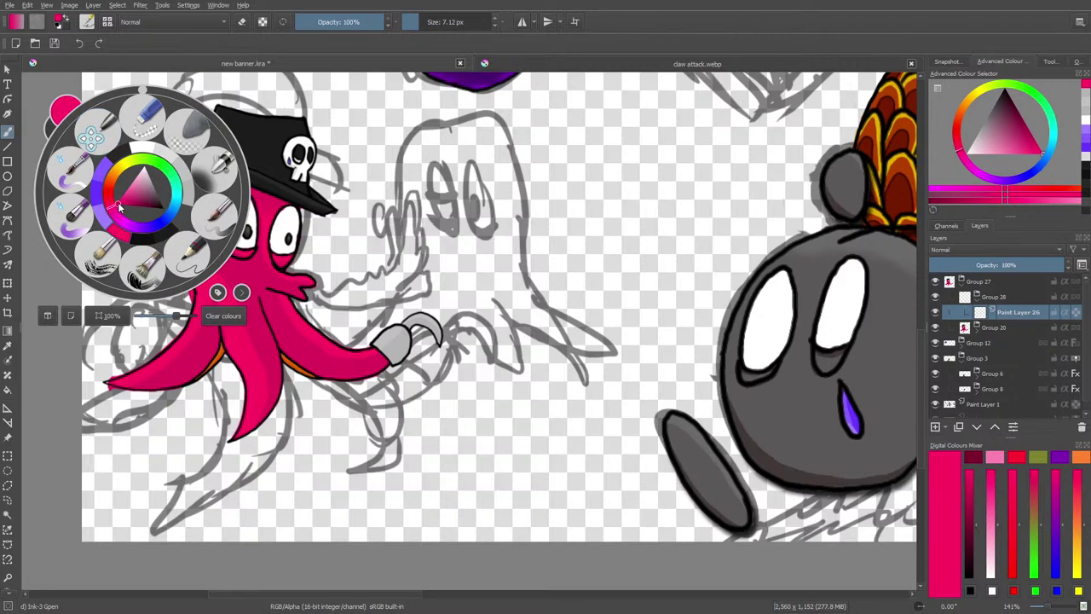
left_click(119, 207)
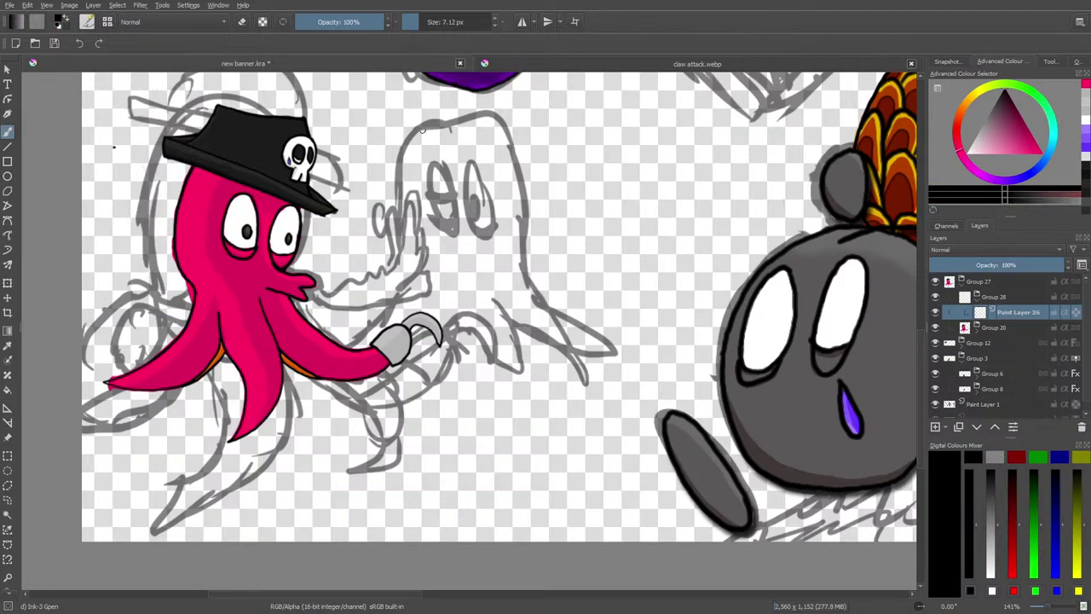
left_click_drag(422, 127, 401, 201)
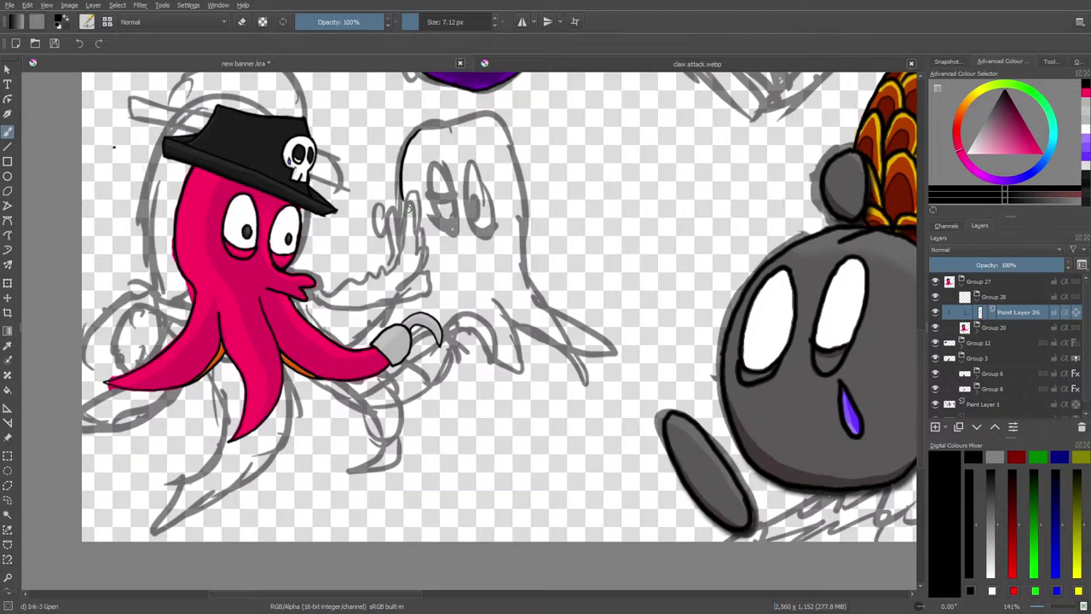
key("ctrl+t")
mouse_move(427, 126)
left_mouse_down()
mouse_move(481, 152)
mouse_move(478, 134)
mouse_move(484, 154)
mouse_move(435, 178)
mouse_move(432, 19)
mouse_move(440, 158)
mouse_move(454, 159)
mouse_move(420, 158)
left_mouse_up()
left_click(6, 133)
left_click(432, 23)
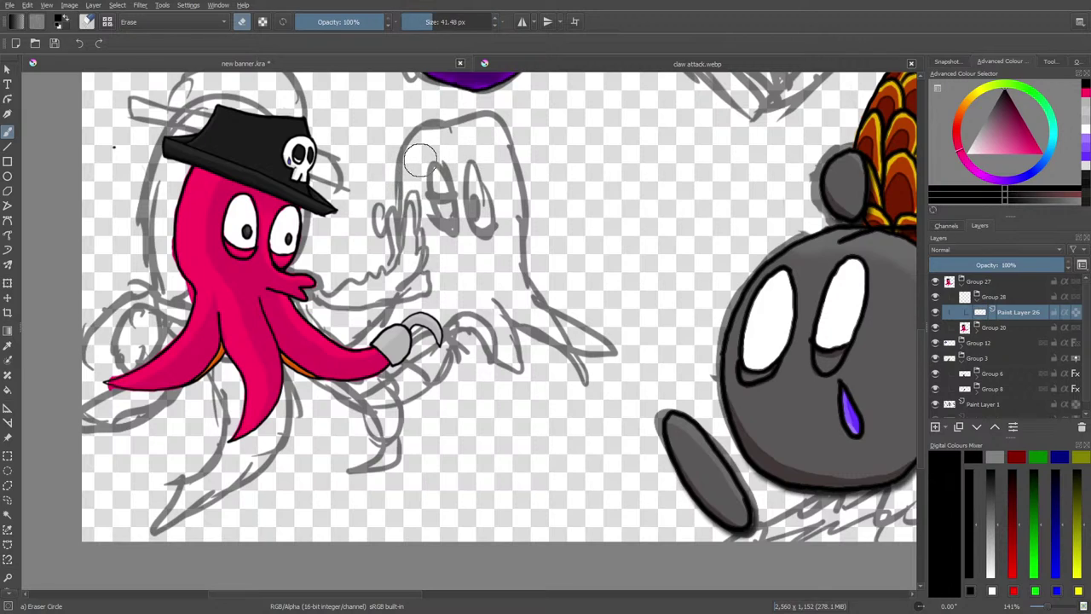
key("slash")
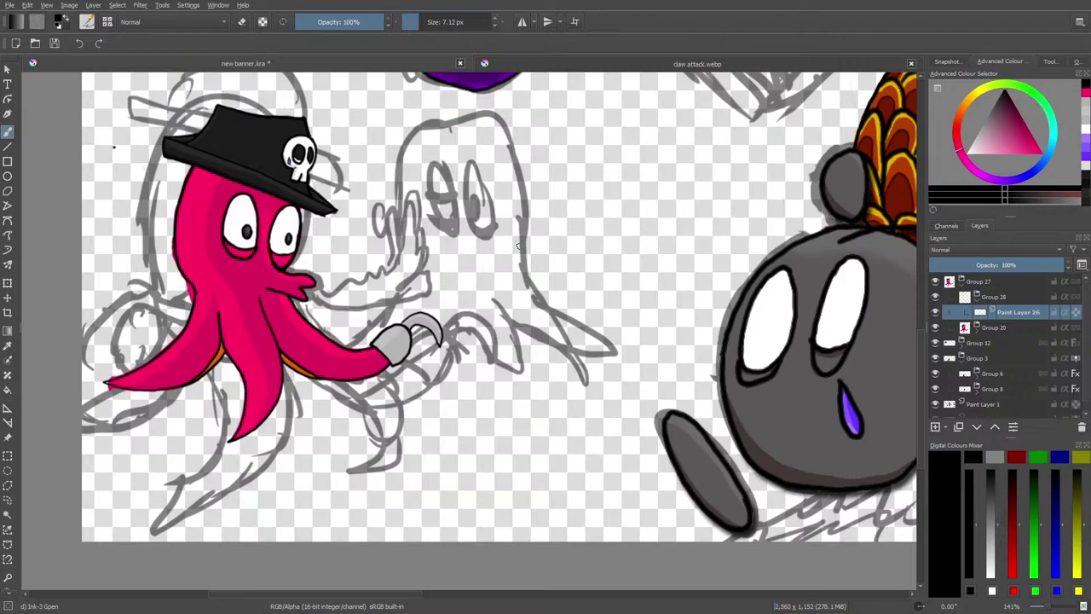
- Ink the second octopus's head outline over the sketch, continuing into the tentacle that reaches the pirate's hook
mouse_move(521, 262)
left_mouse_down()
mouse_move(507, 142)
mouse_move(475, 113)
mouse_move(439, 105)
mouse_move(402, 145)
mouse_move(397, 177)
mouse_move(411, 284)
mouse_move(381, 321)
mouse_move(330, 339)
left_mouse_up()
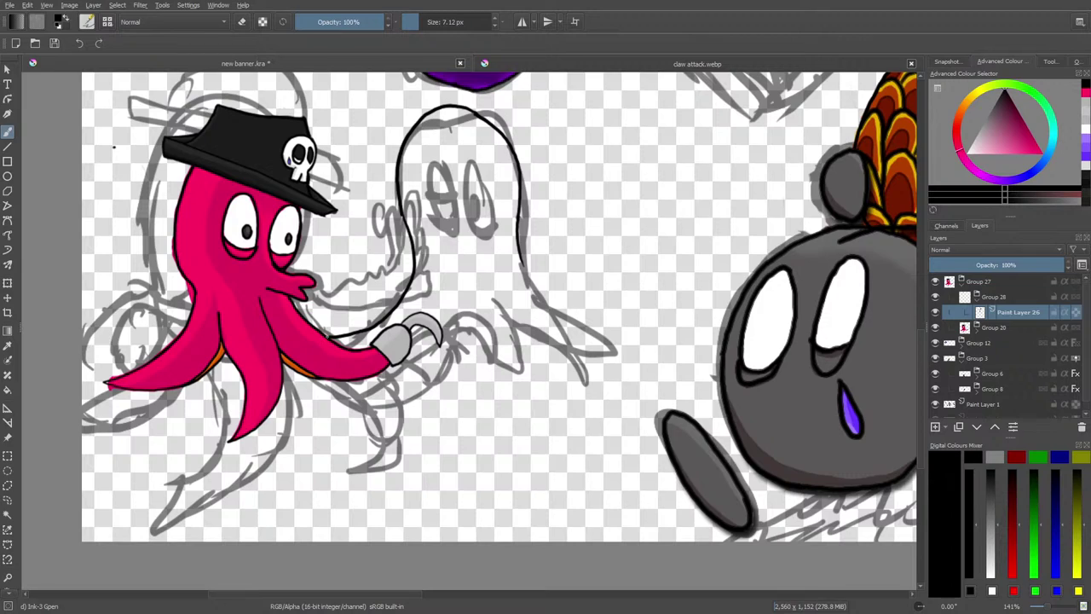
mouse_move(345, 347)
left_mouse_down()
mouse_move(392, 356)
mouse_move(442, 325)
left_mouse_up()
- Move Group 28 below Group 20 so the pirate octopus overlaps the new line art, and reselect Paint Layer 26
left_click(977, 295)
left_click(979, 300)
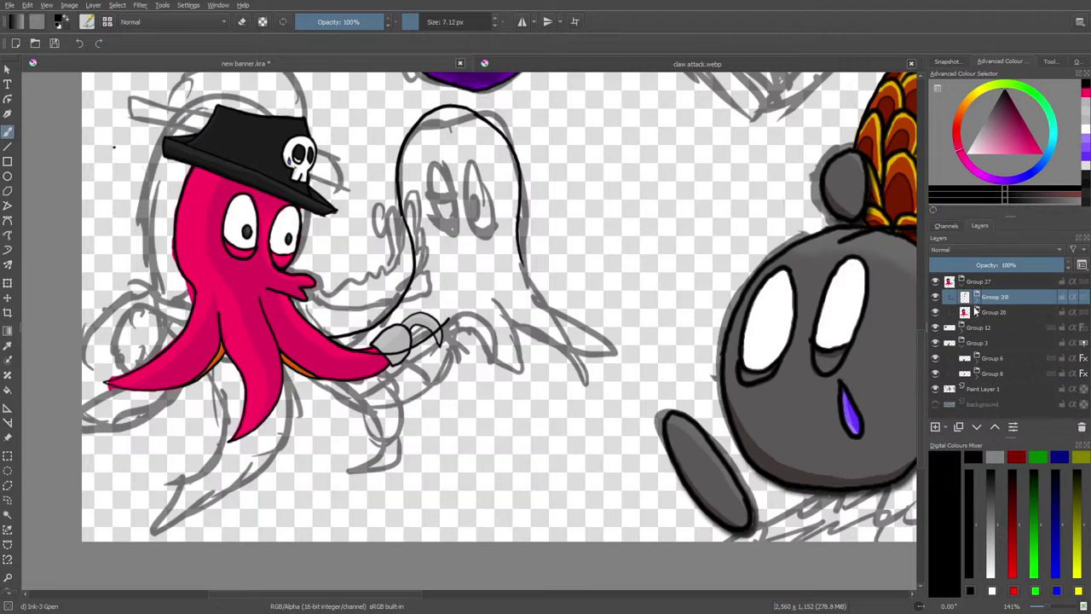
left_click(976, 427)
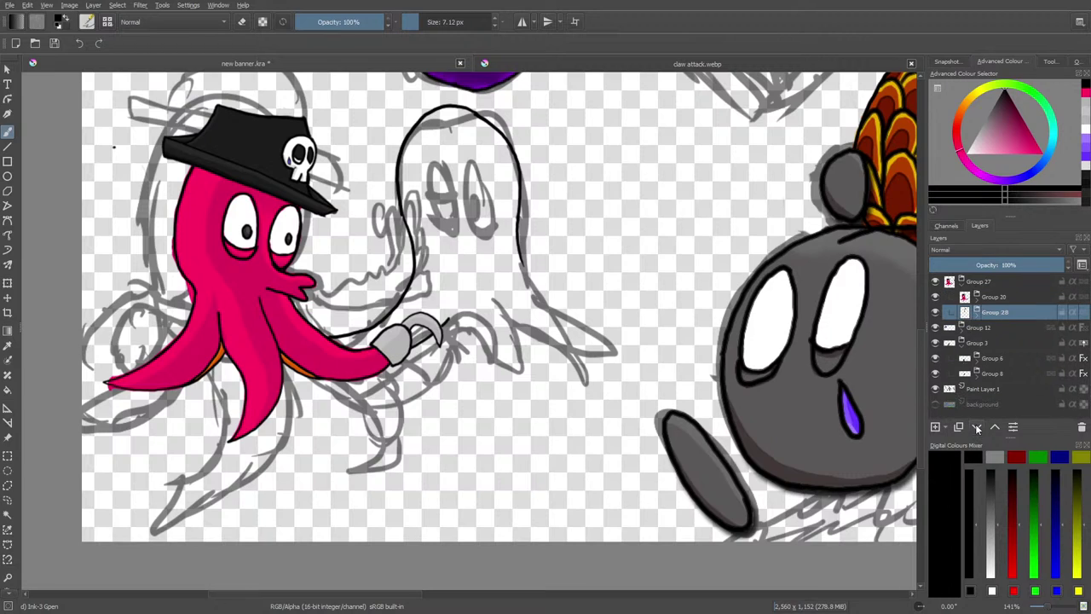
left_click(977, 312)
left_click(1002, 322)
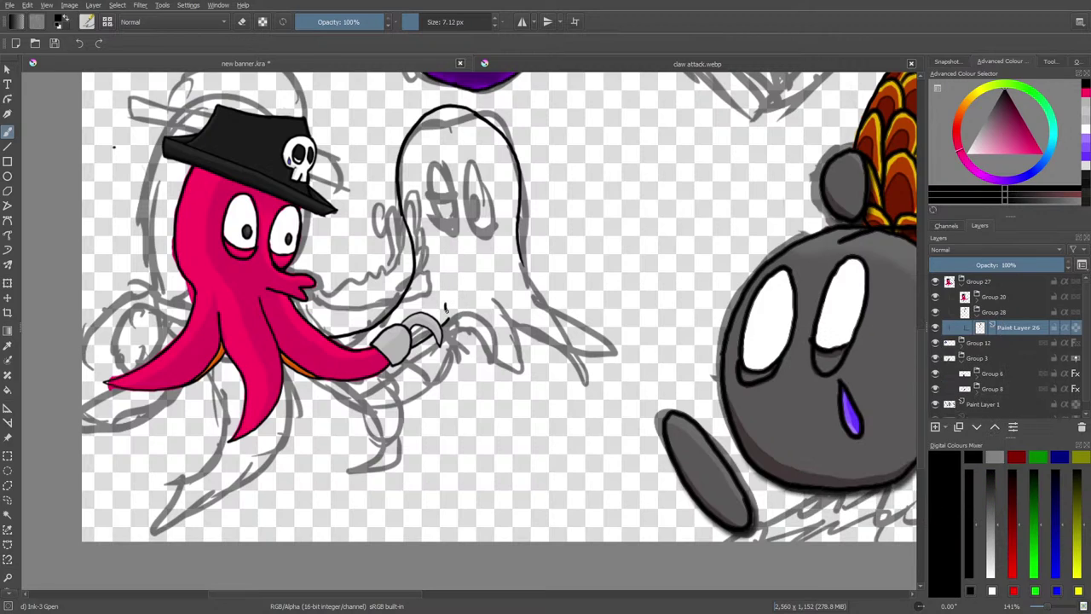
- Ink the second octopus's remaining tentacles and draw its two oval eyes with eyelids and pupils
mouse_move(445, 308)
left_mouse_down()
mouse_move(492, 369)
mouse_move(525, 383)
mouse_move(549, 382)
mouse_move(503, 327)
mouse_move(496, 281)
mouse_move(530, 277)
mouse_move(570, 310)
mouse_move(612, 304)
mouse_move(576, 334)
mouse_move(542, 334)
mouse_move(499, 312)
left_mouse_up()
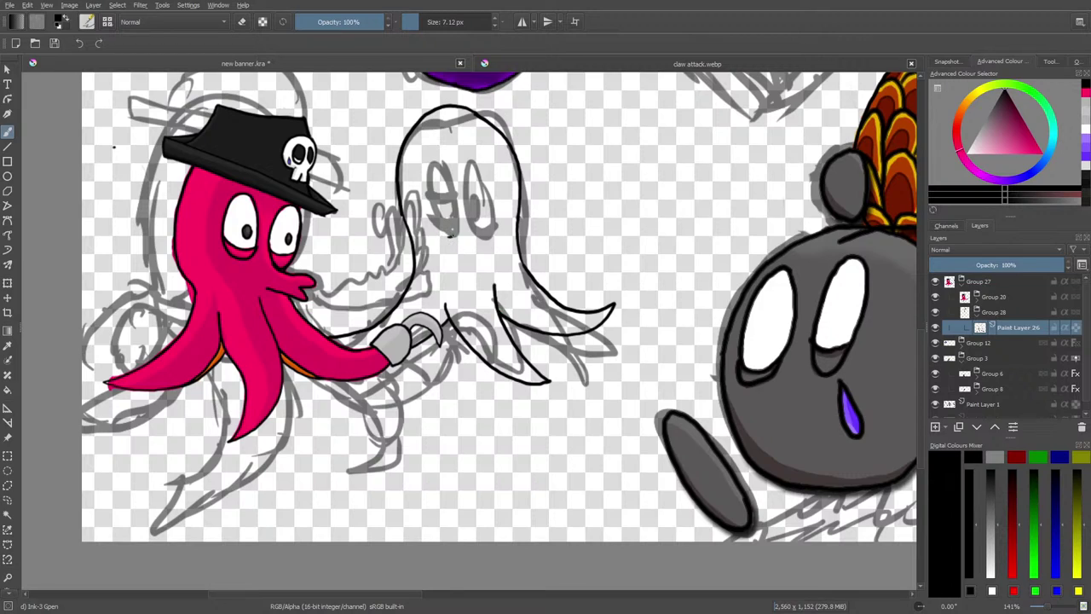
mouse_move(452, 233)
left_mouse_down()
mouse_move(434, 164)
mouse_move(428, 211)
mouse_move(445, 237)
mouse_move(456, 221)
mouse_move(424, 198)
left_mouse_up()
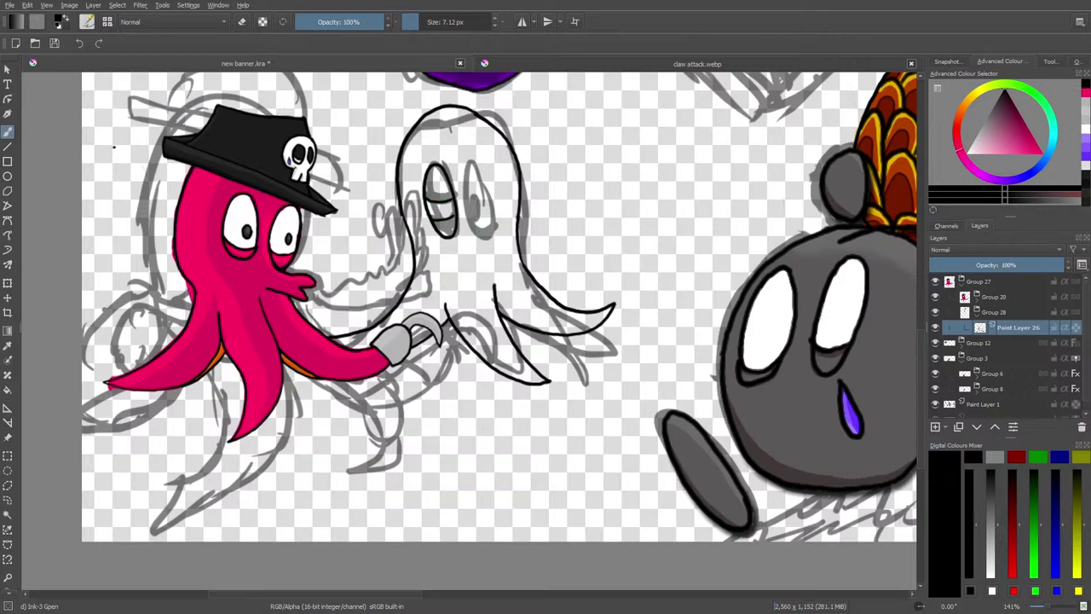
mouse_move(482, 237)
left_mouse_down()
mouse_move(462, 186)
mouse_move(469, 161)
mouse_move(484, 180)
mouse_move(493, 237)
mouse_move(482, 226)
left_mouse_up()
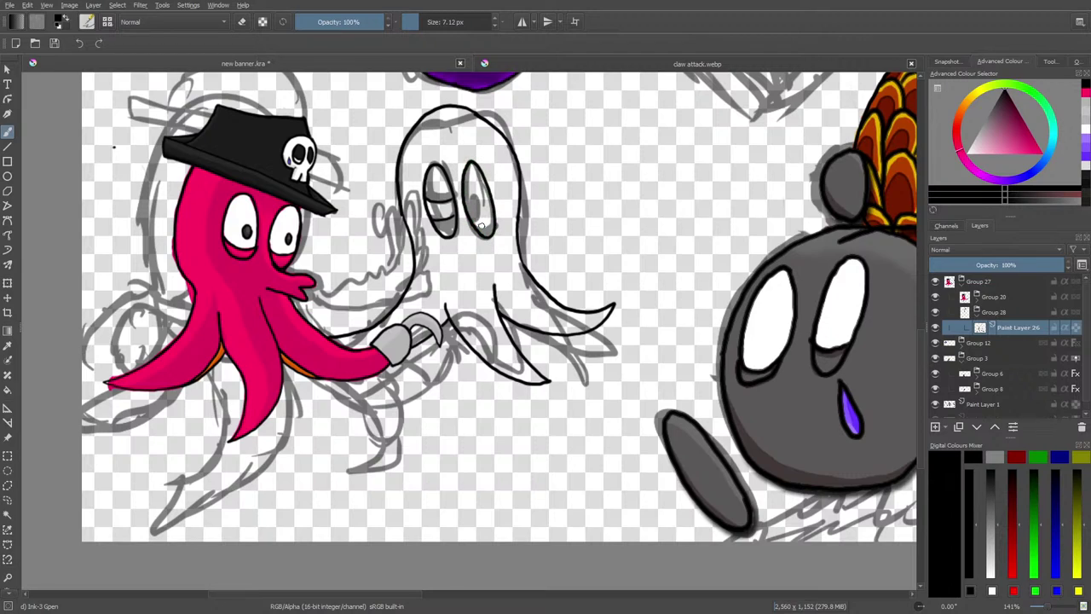
mouse_move(480, 181)
left_mouse_down()
mouse_move(473, 223)
mouse_move(488, 220)
mouse_move(494, 210)
mouse_move(442, 211)
left_mouse_up()
- Erase the eyelid and pupil lines inside the second octopus's left eye and redraw the eyelid lines in ink
key("e")
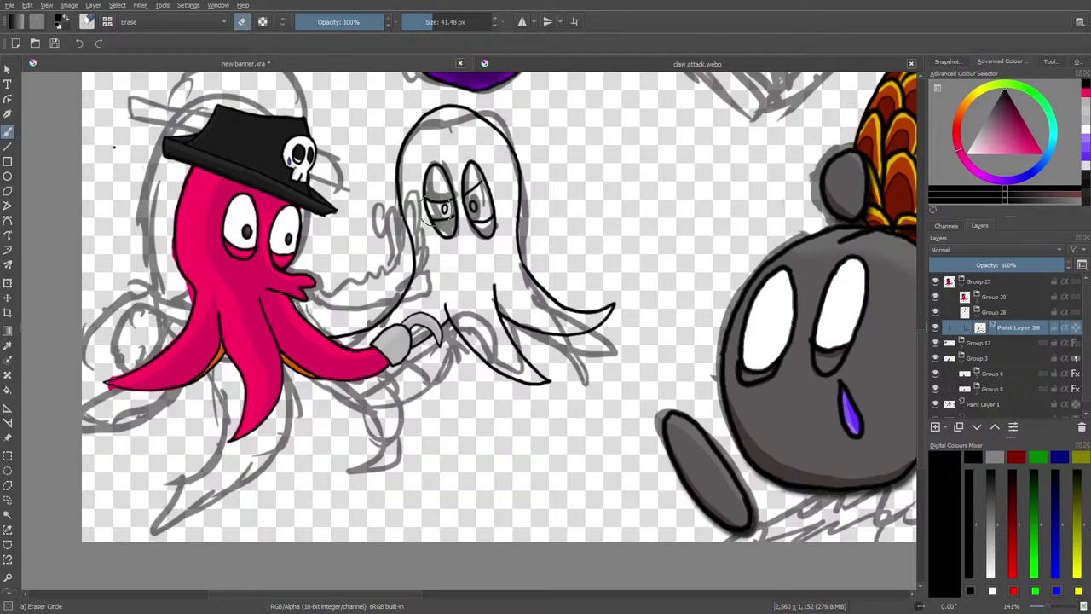
left_click_drag(444, 209, 445, 210)
key("e")
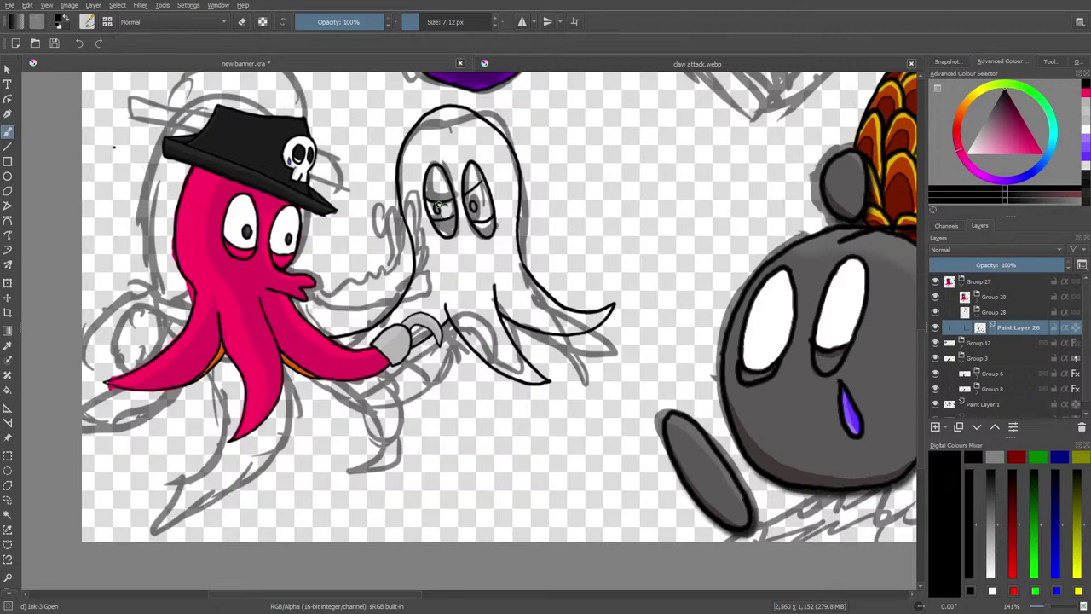
key("e")
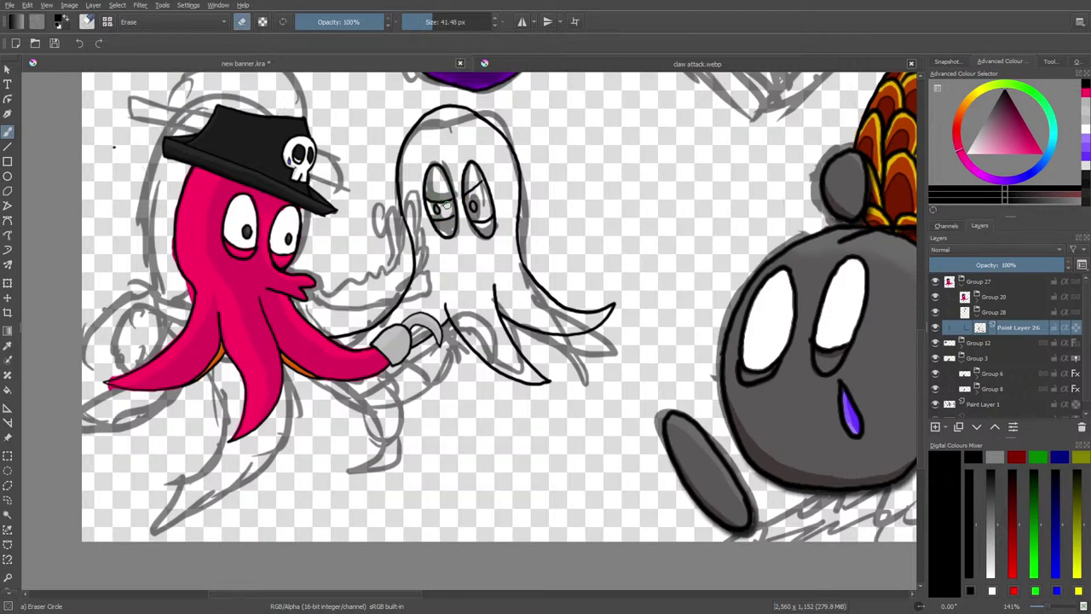
mouse_move(441, 202)
left_mouse_down()
mouse_move(431, 200)
mouse_move(446, 214)
mouse_move(436, 212)
left_mouse_up()
key("slash")
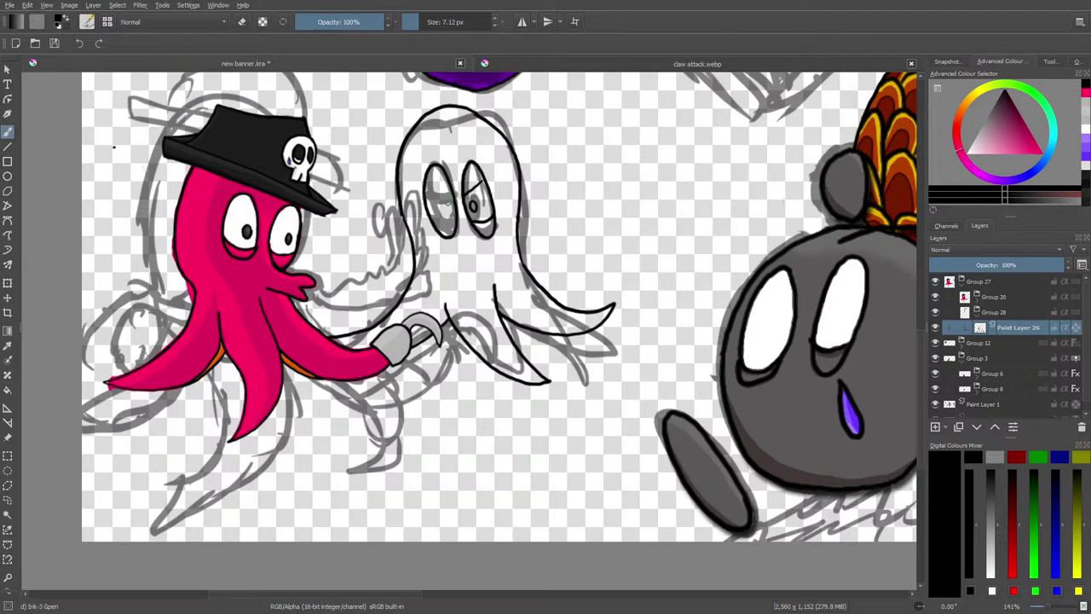
left_click_drag(454, 201, 429, 211)
- Add a paint layer above Paint Layer 26 and ink a tilted hat with brim and peaked crown on the second octopus
mouse_move(1048, 606)
left_mouse_down()
mouse_move(1031, 607)
mouse_move(1051, 606)
left_mouse_up()
left_click(937, 428)
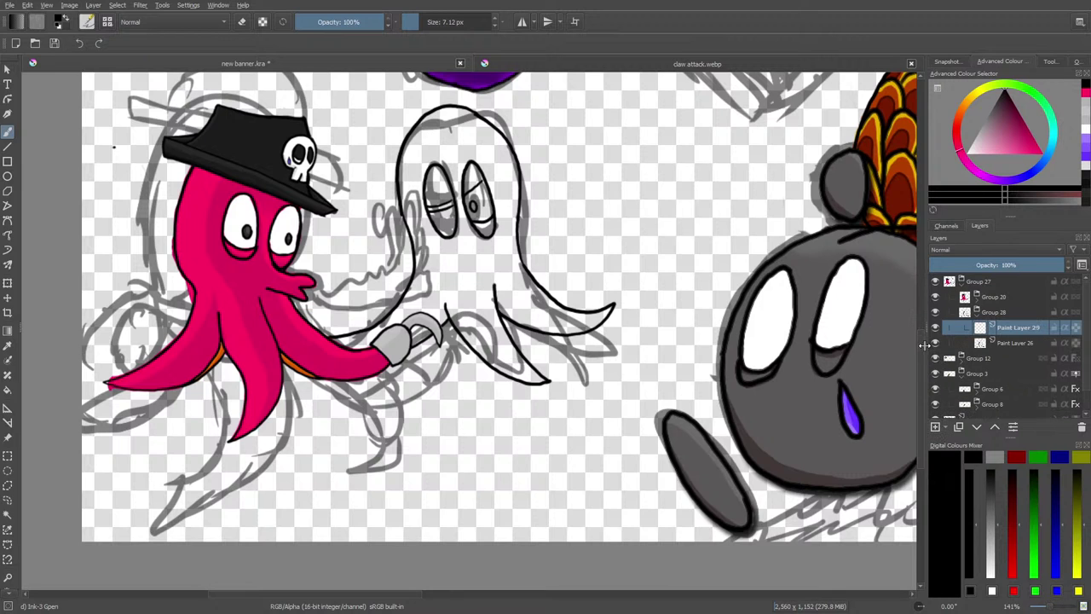
scroll(922, 311, "up", 3)
left_click_drag(404, 596, 366, 599)
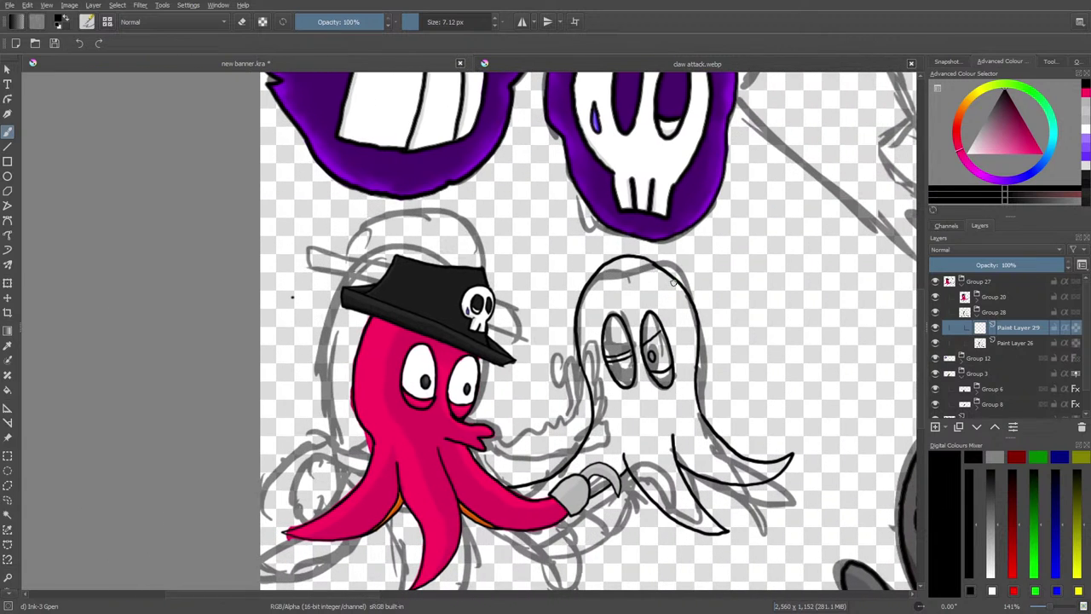
left_click_drag(692, 284, 559, 323)
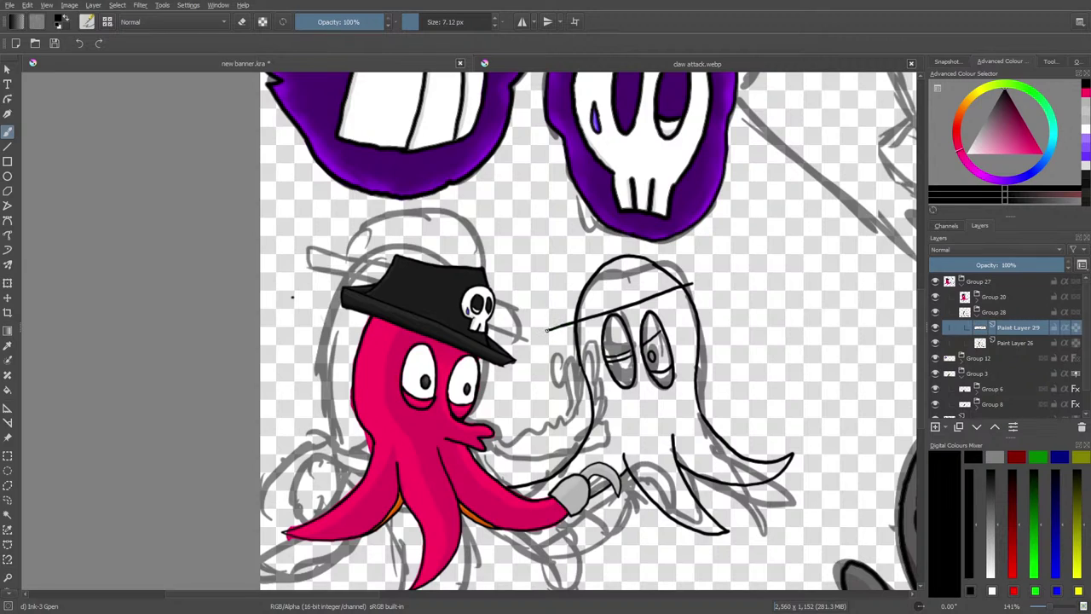
mouse_move(524, 329)
left_mouse_down()
mouse_move(700, 259)
mouse_move(687, 286)
left_mouse_up()
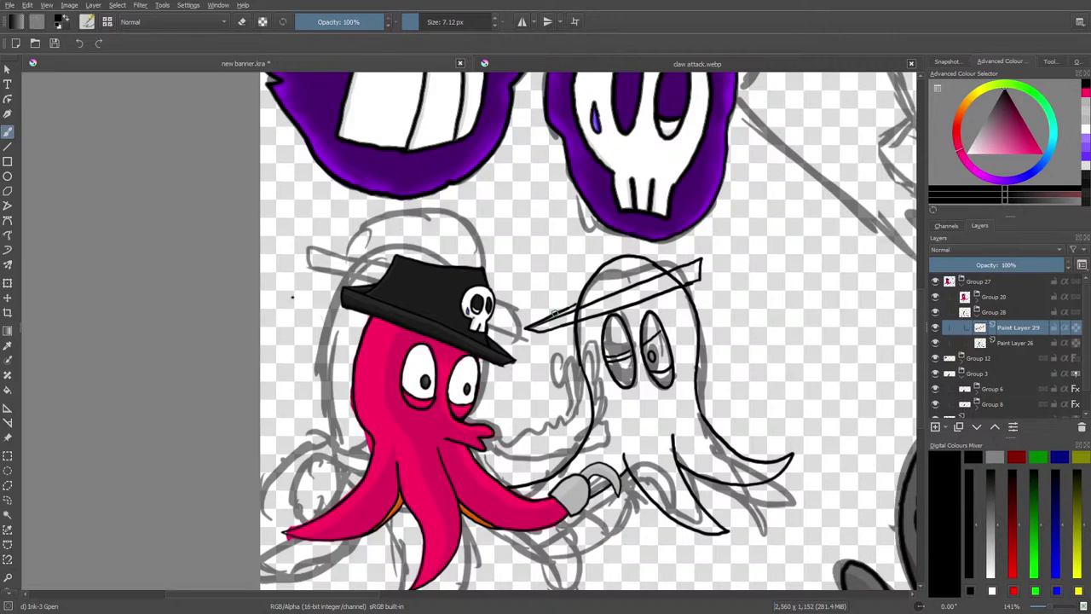
mouse_move(561, 305)
left_mouse_down()
mouse_move(569, 251)
mouse_move(656, 223)
left_mouse_up()
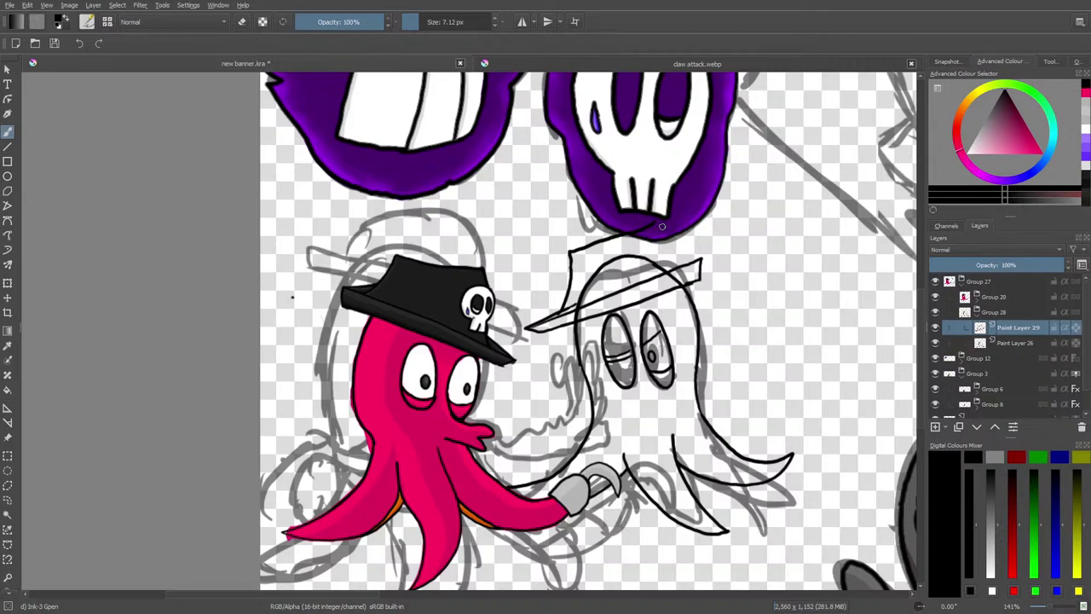
mouse_move(665, 234)
left_mouse_down()
mouse_move(694, 261)
mouse_move(711, 258)
mouse_move(711, 274)
mouse_move(696, 279)
mouse_move(699, 255)
mouse_move(687, 254)
left_mouse_up()
- Erase and redraw the right end of the hat brim, then clean up the brim's left corner with an 11.30 px eraser
key("e")
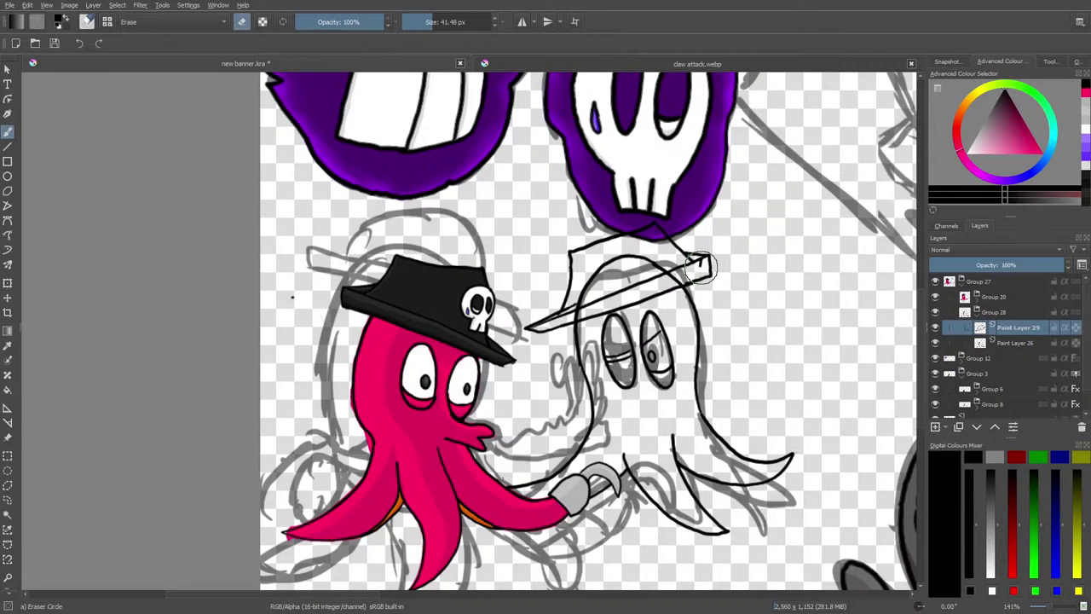
left_click(419, 23)
key("slash")
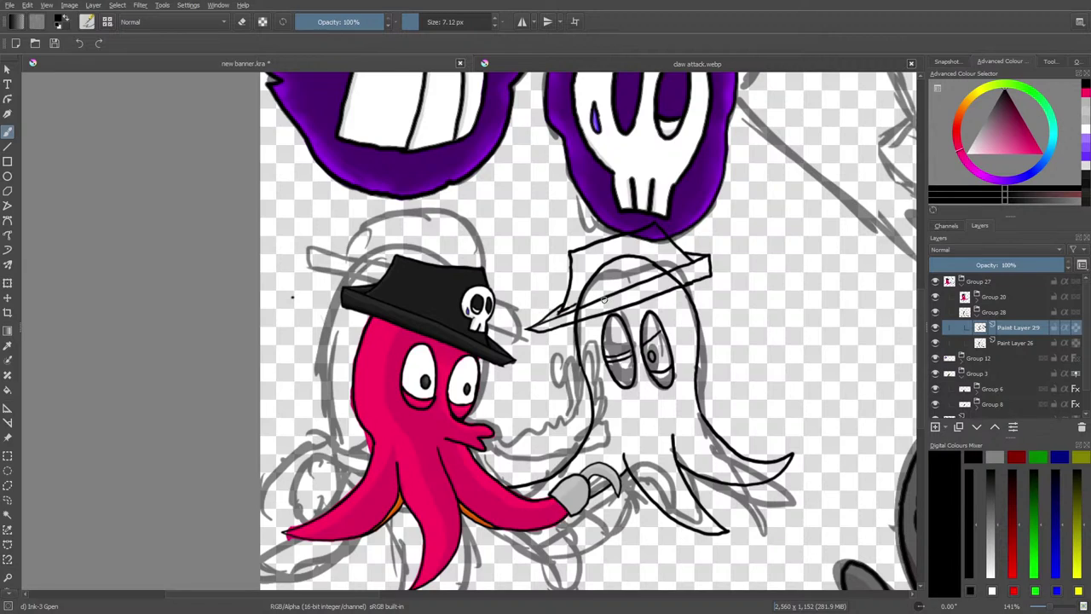
key("slash")
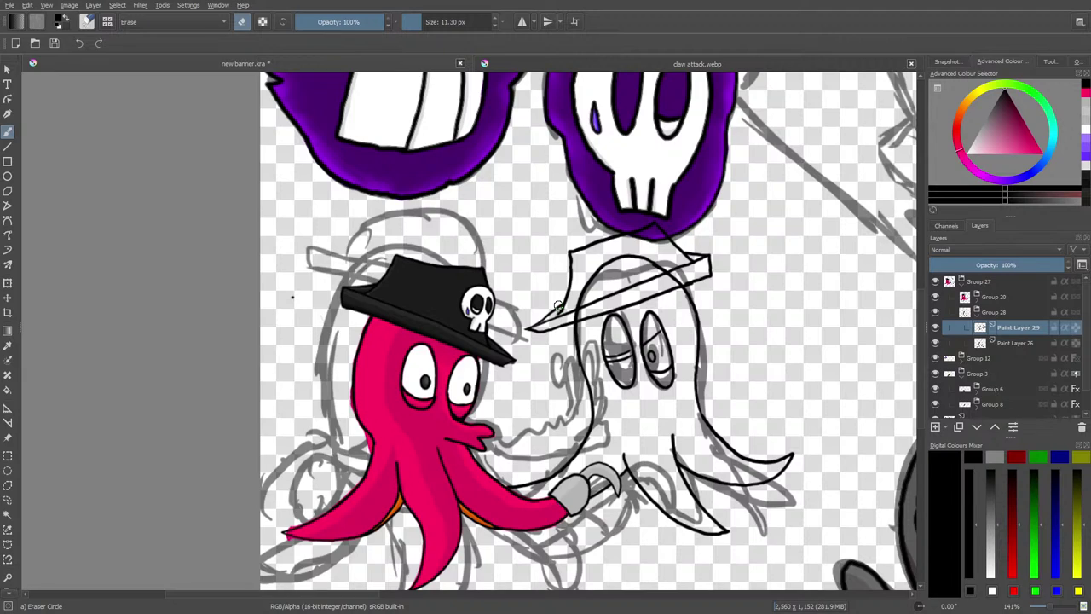
key("slash")
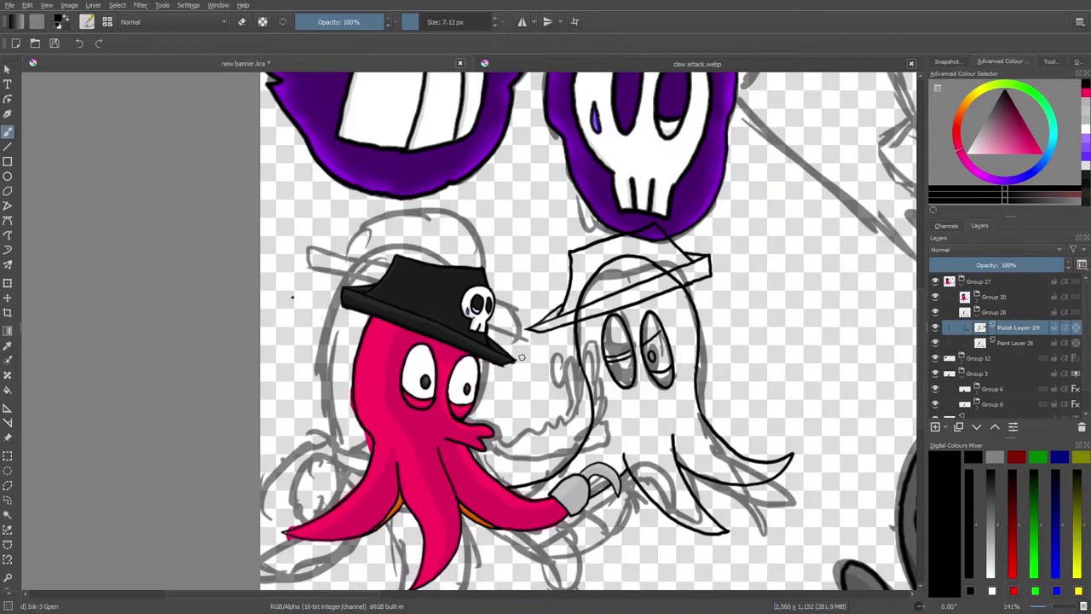
- Add a paint layer above Paint Layer 29 and ink a small skull outline with teeth near the front of the second octopus's hat
left_click(935, 427)
left_click_drag(1049, 607, 1054, 607)
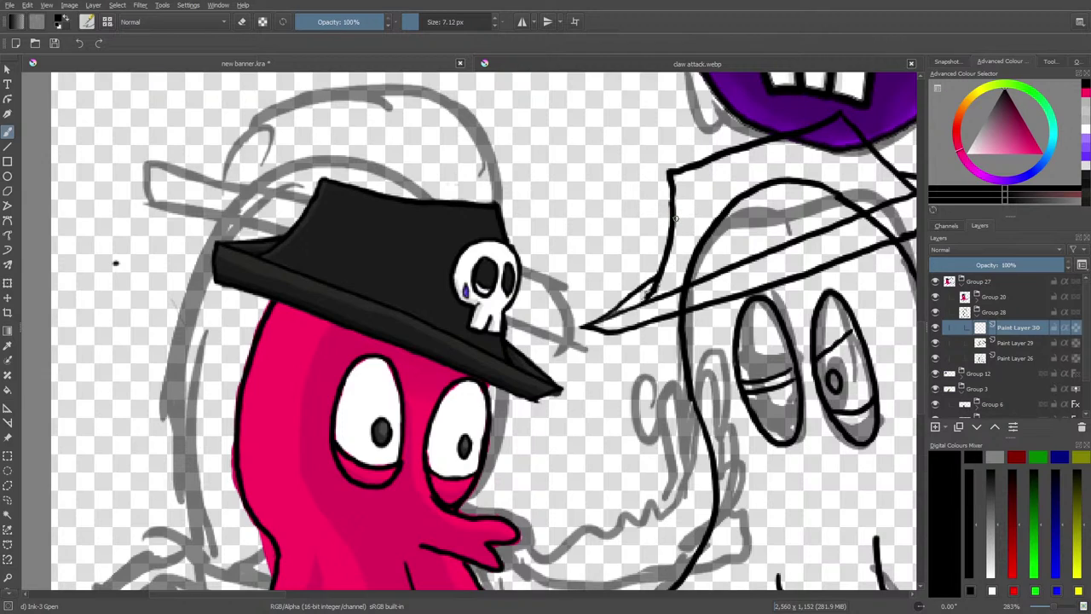
mouse_move(676, 215)
left_mouse_down()
mouse_move(702, 218)
mouse_move(707, 240)
mouse_move(683, 280)
mouse_move(666, 269)
mouse_move(658, 287)
left_mouse_up()
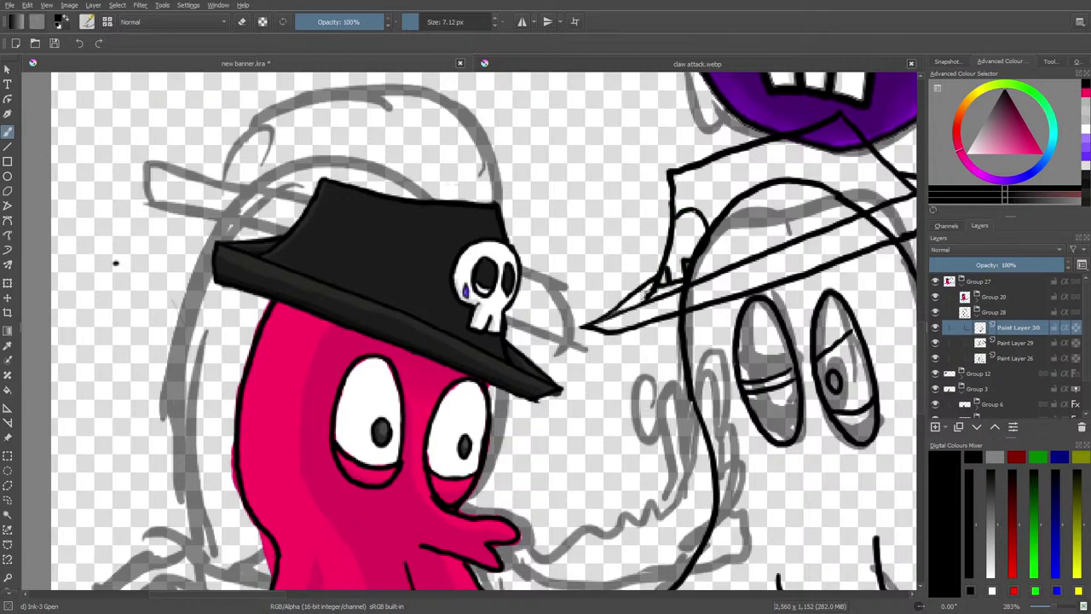
mouse_move(680, 206)
left_mouse_down()
mouse_move(652, 235)
mouse_move(654, 286)
left_mouse_up()
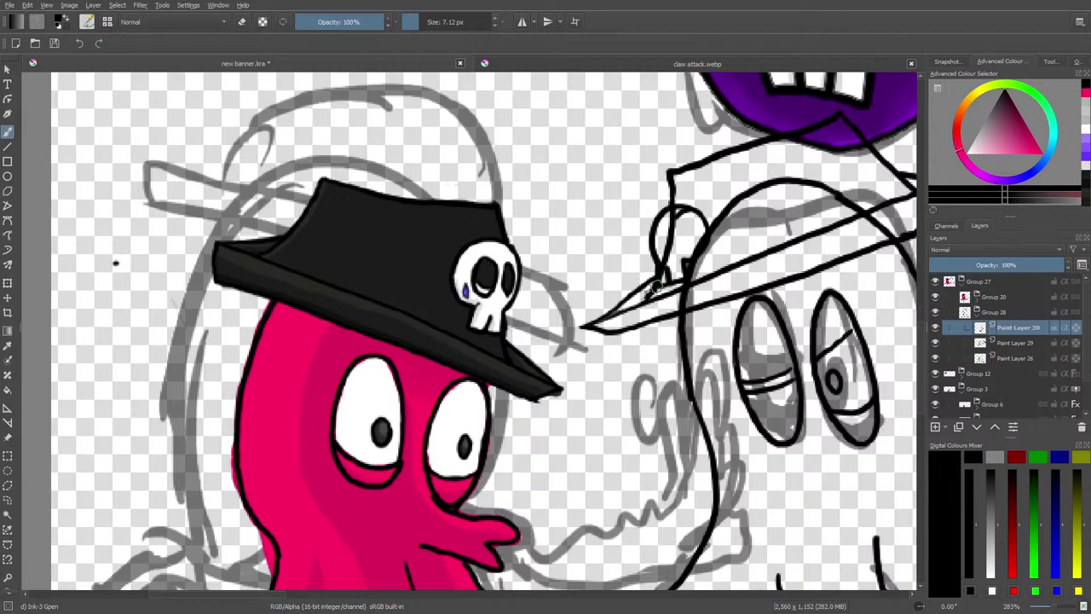
- Hide Paint Layers 29 and 26, erase the stray curve inside the small skull, and ink its two oval eye sockets
left_click(935, 343)
left_click(935, 358)
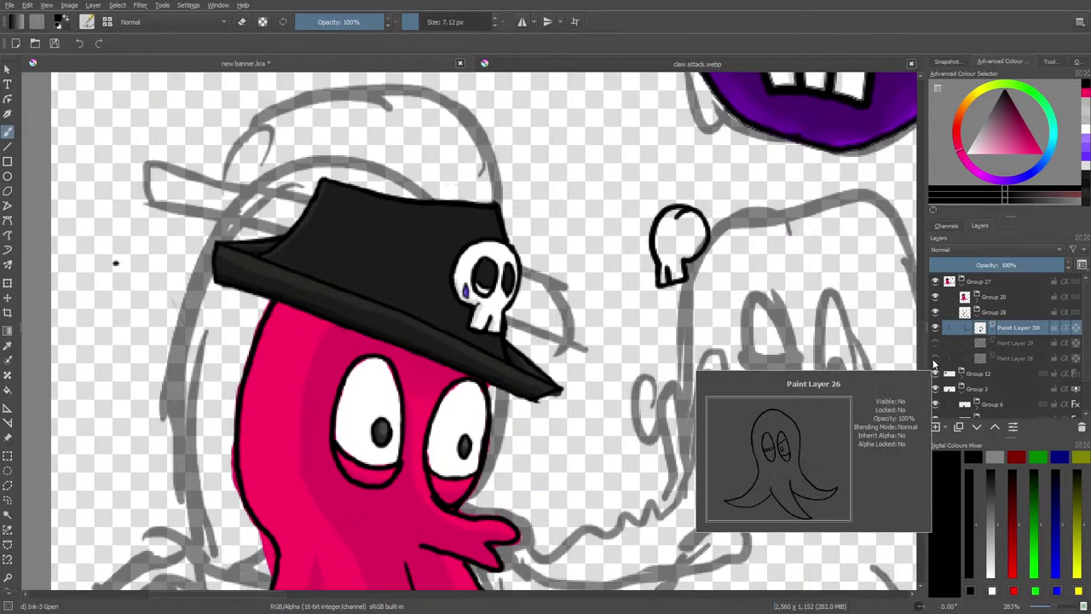
key("e")
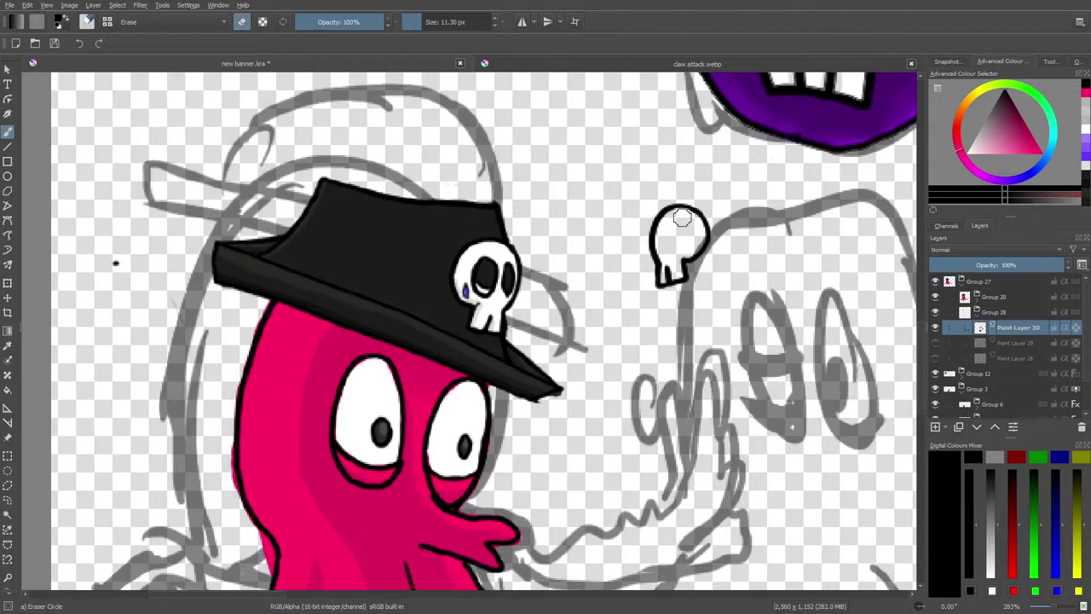
key("e")
mouse_move(680, 248)
left_mouse_down()
mouse_move(671, 223)
mouse_move(678, 246)
mouse_move(663, 253)
left_mouse_up()
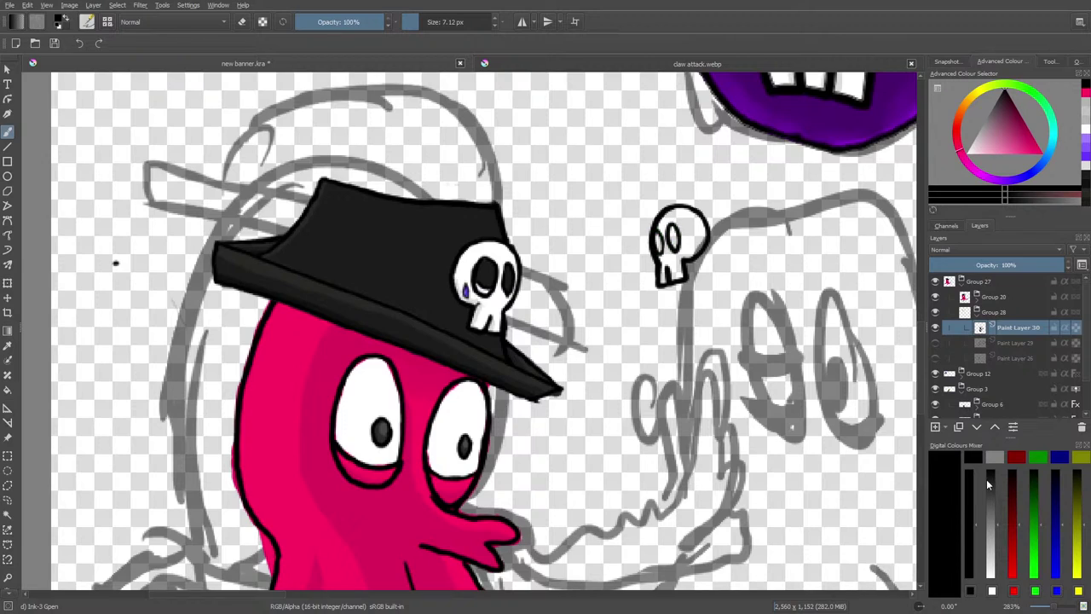
- Show Paint Layer 29 again, erase its hat lines running through the small skull, and make Paint Layer 26 visible
left_click(1047, 607)
left_click(1046, 607)
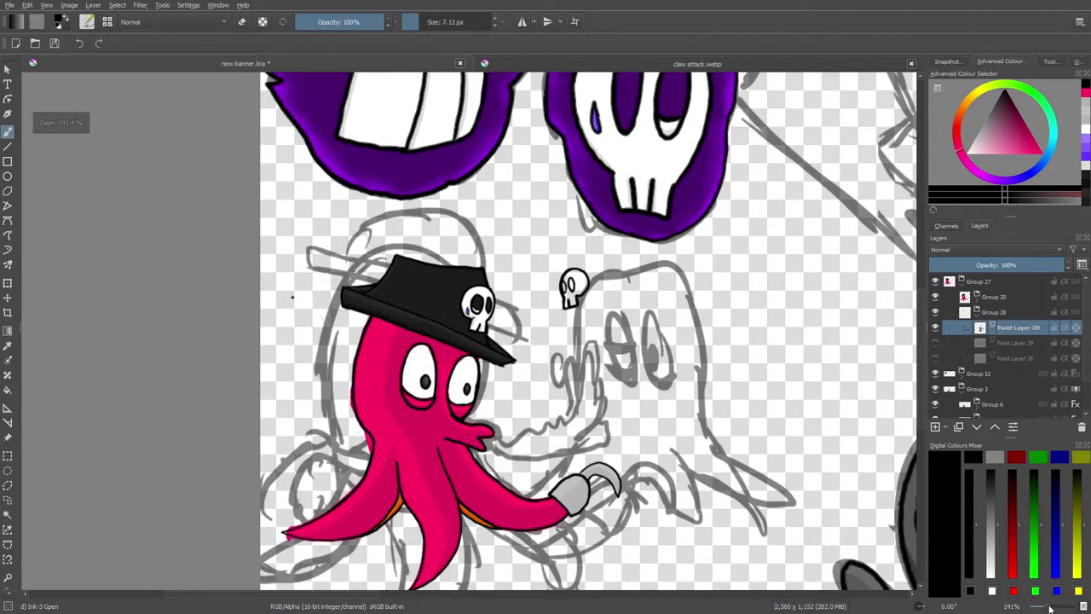
left_click(935, 343)
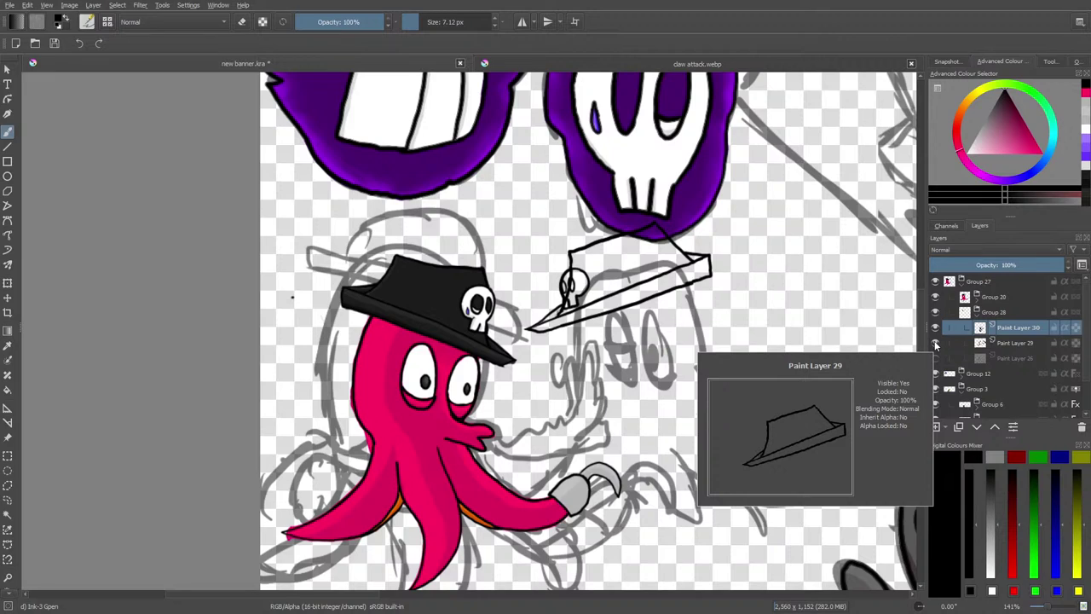
left_click(980, 343)
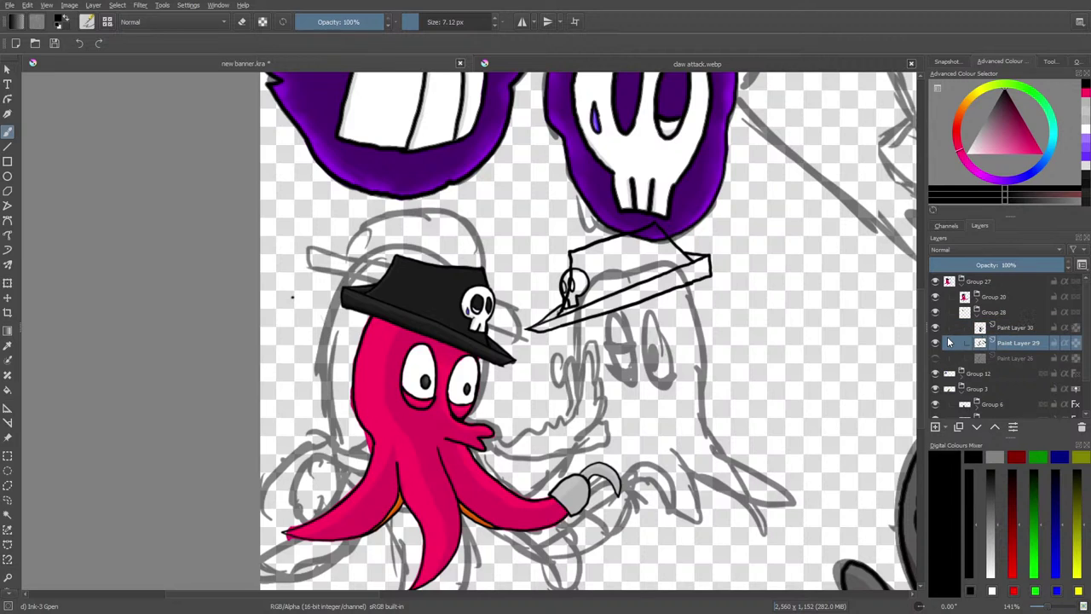
left_click(937, 344)
left_click(937, 343)
key("e")
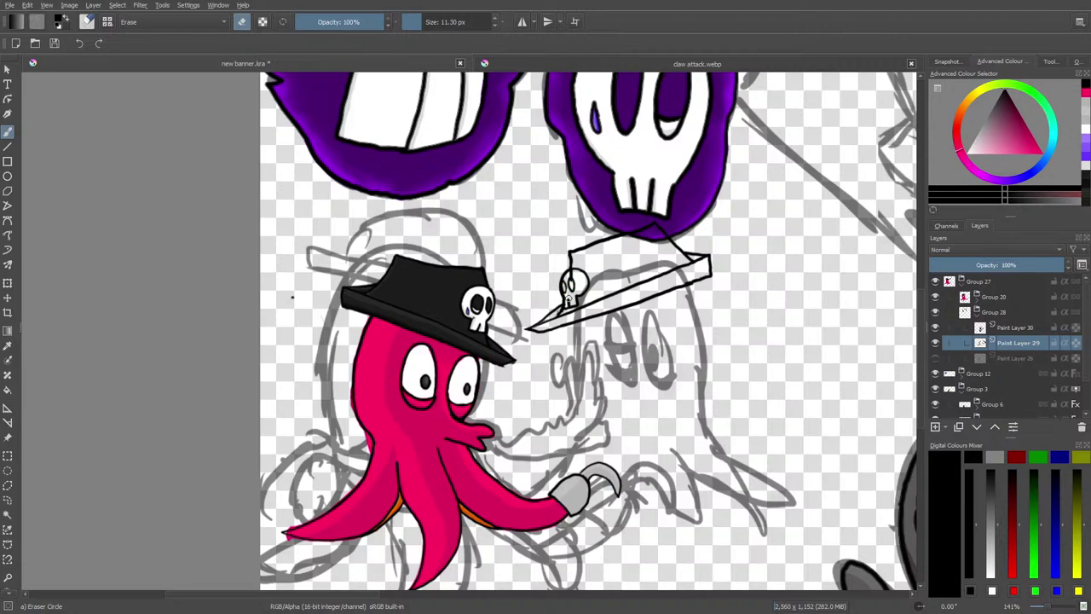
left_click_drag(572, 276, 568, 279)
left_click(935, 358)
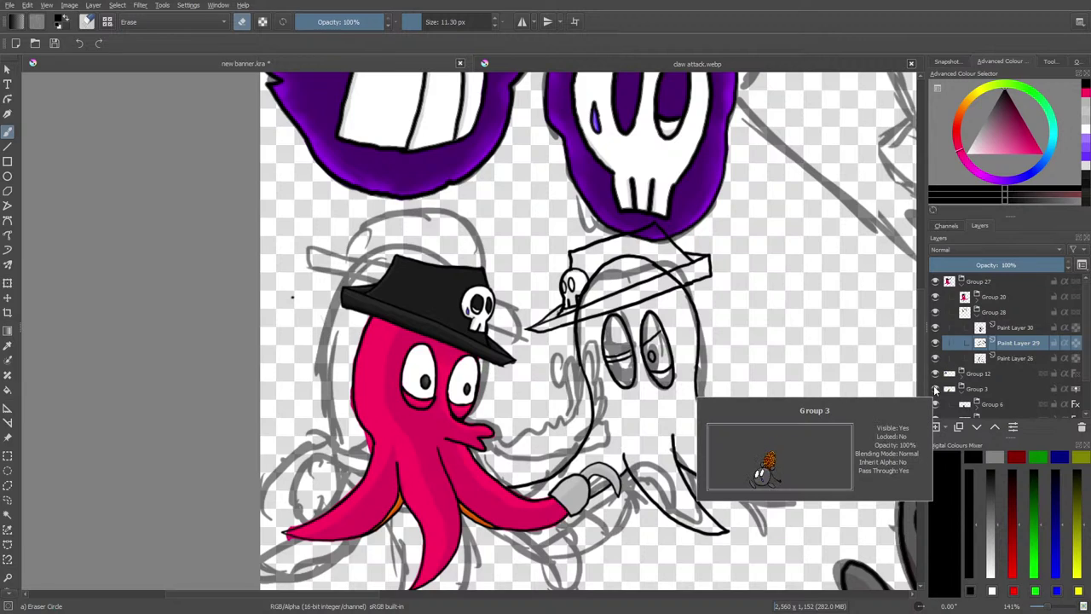
- Ink a narrow rectangular guard across the second octopus's outer tentacle and a blade extending beyond it
left_click_drag(358, 595, 408, 603)
key("e")
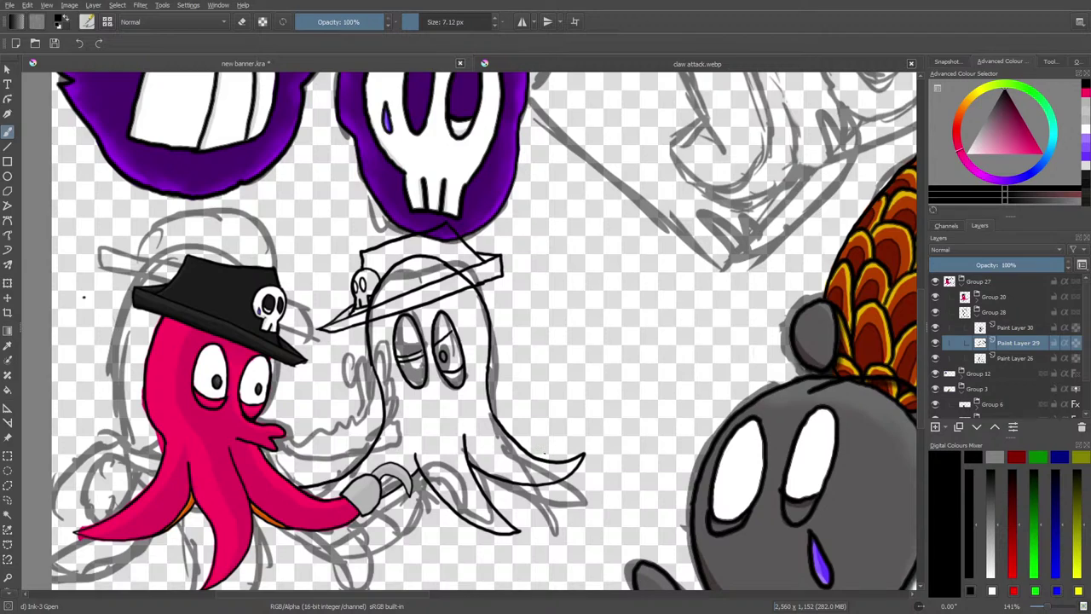
mouse_move(543, 452)
left_mouse_down()
mouse_move(547, 490)
mouse_move(548, 447)
mouse_move(556, 460)
mouse_move(616, 446)
mouse_move(555, 485)
left_mouse_up()
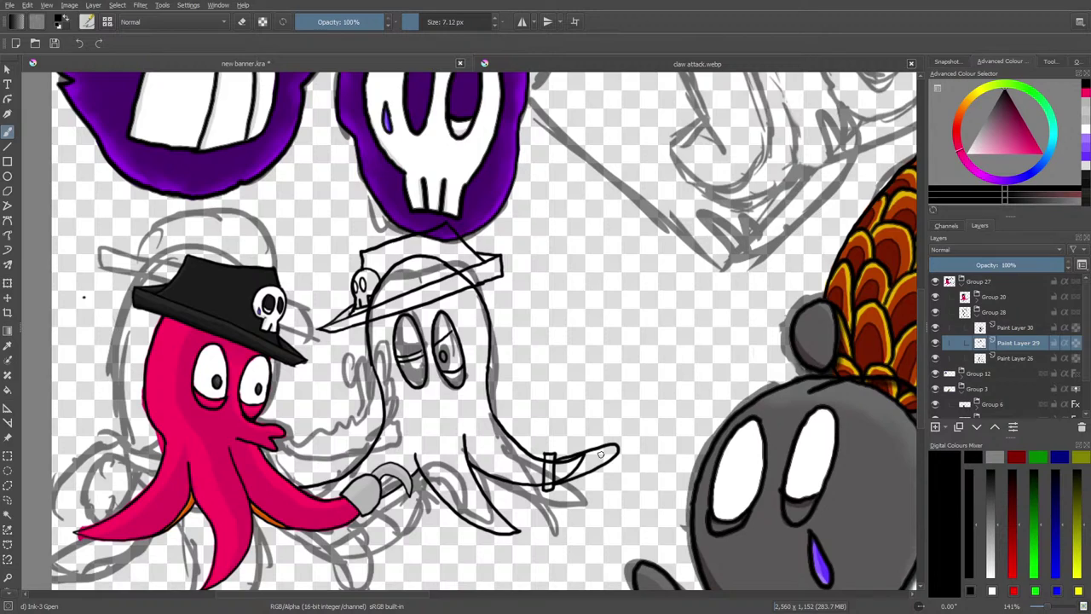
- Erase the blade's rounded tip with the 11.30 px eraser and redraw it as a sharp point
key("e")
left_click_drag(600, 454, 614, 461)
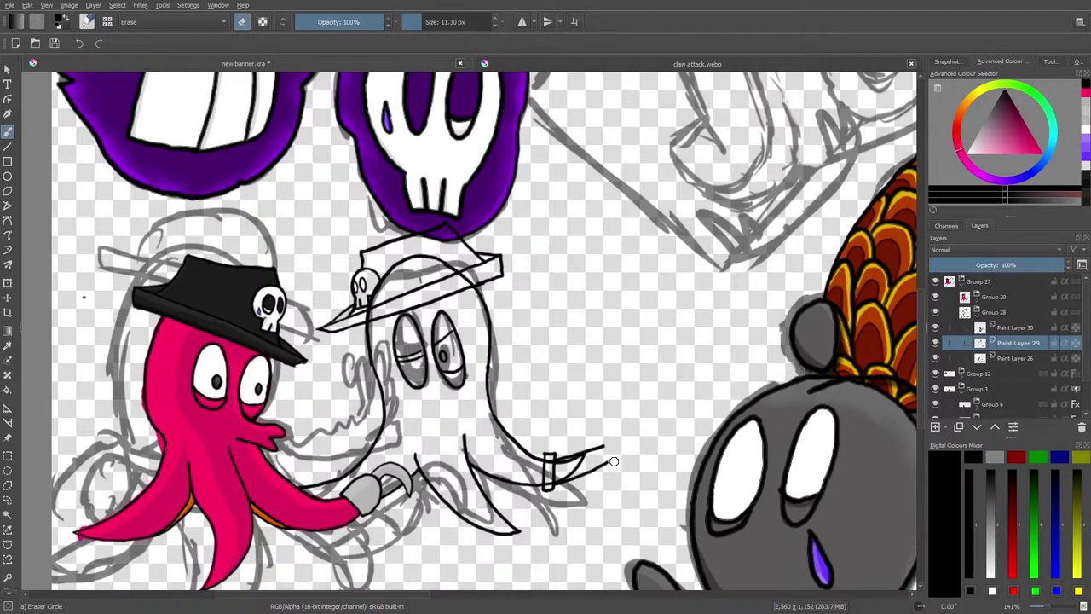
key("e")
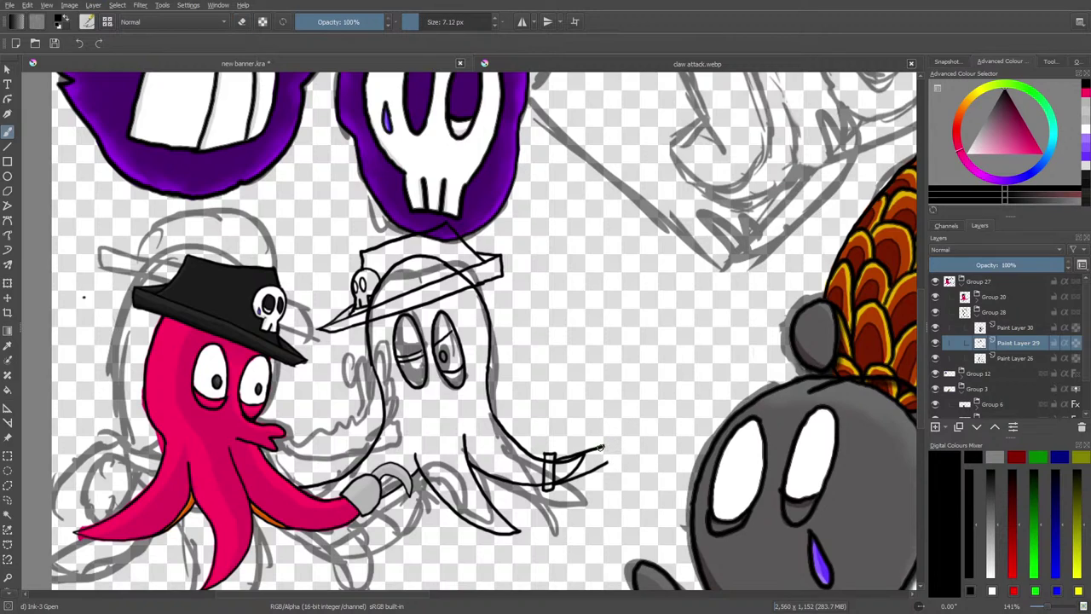
mouse_move(618, 448)
left_mouse_down()
mouse_move(607, 463)
mouse_move(570, 460)
left_mouse_up()
key("e")
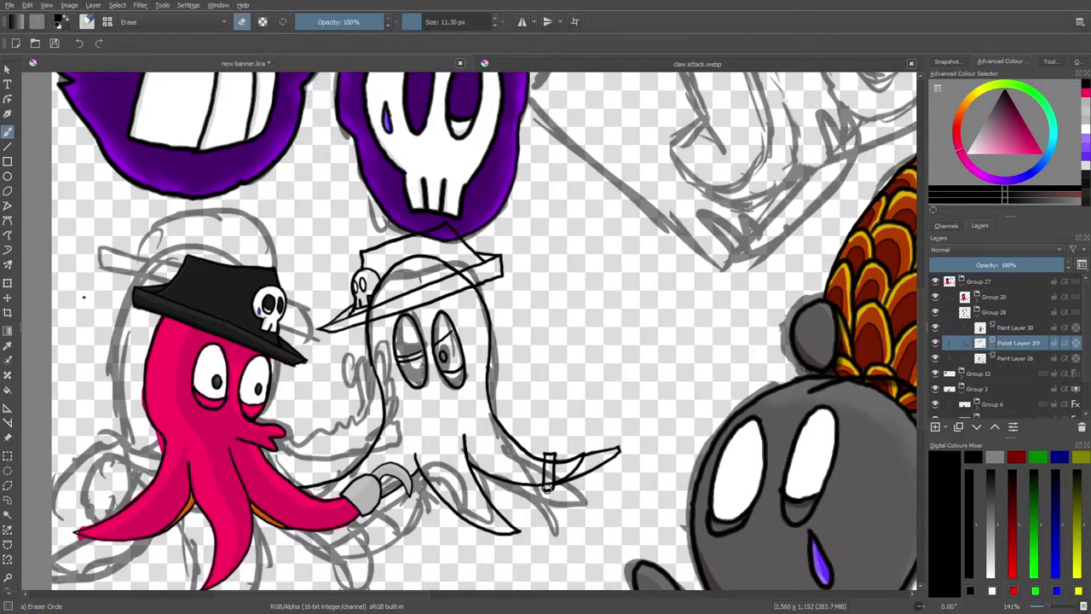
key("e")
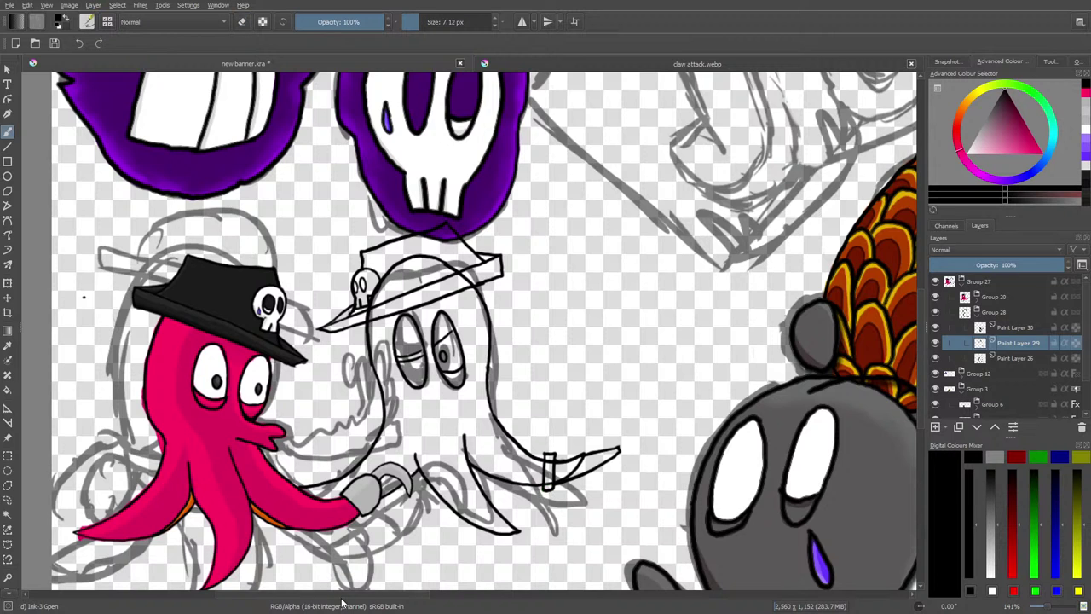
- On Paint Layer 30, ink a wider outer contour on the skull's left side and a new line in its right eye socket
mouse_move(342, 596)
left_mouse_down()
mouse_move(284, 605)
mouse_move(312, 605)
left_mouse_up()
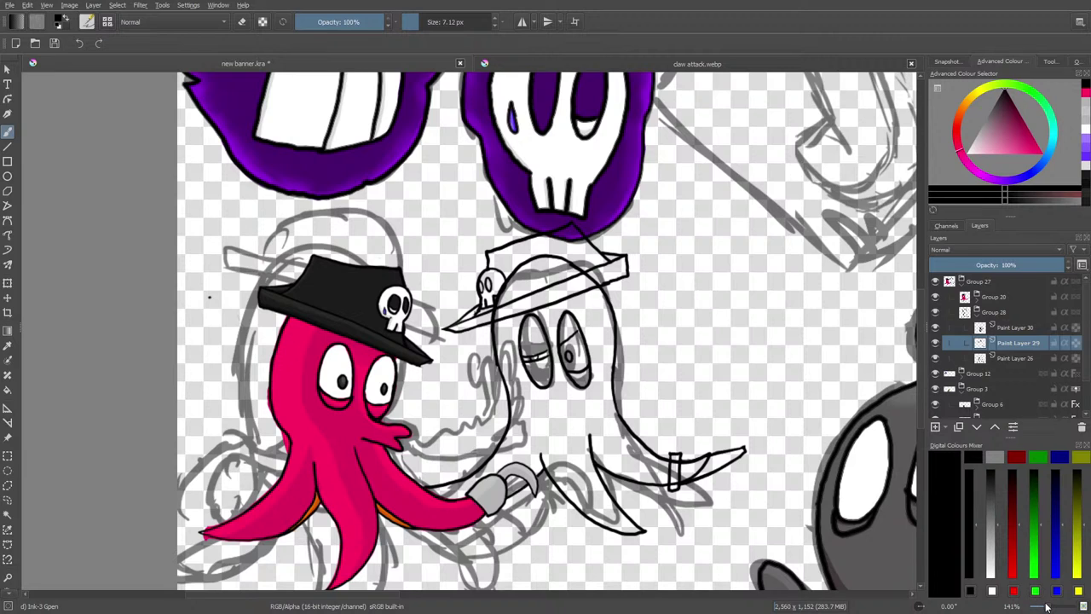
left_click_drag(1047, 607, 1054, 606)
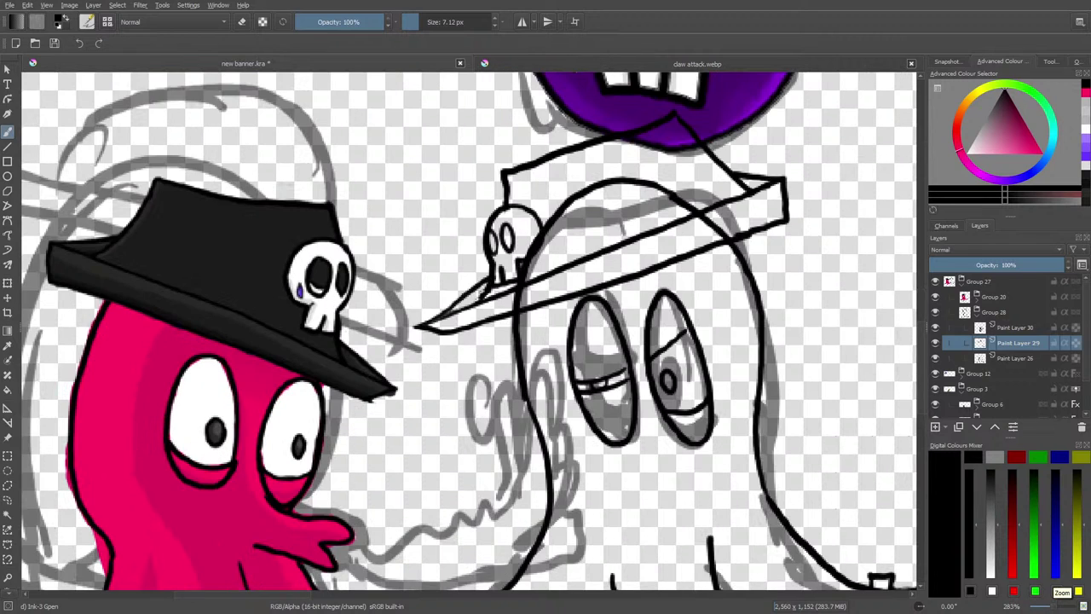
left_click(1010, 358)
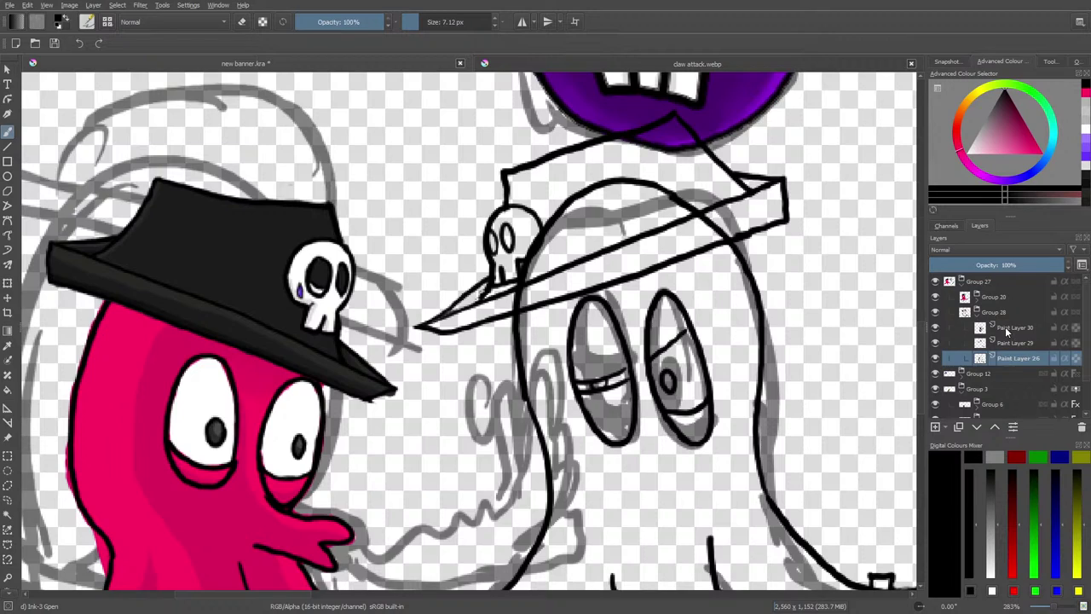
left_click(1005, 327)
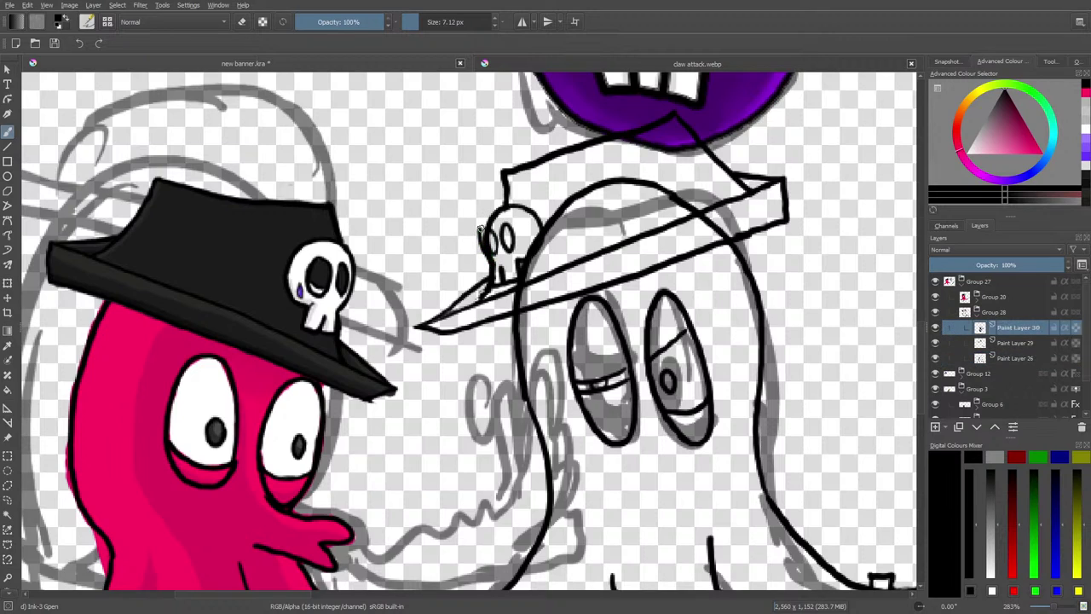
left_click_drag(481, 229, 503, 203)
mouse_move(511, 247)
left_mouse_down()
mouse_move(518, 232)
mouse_move(504, 217)
left_mouse_up()
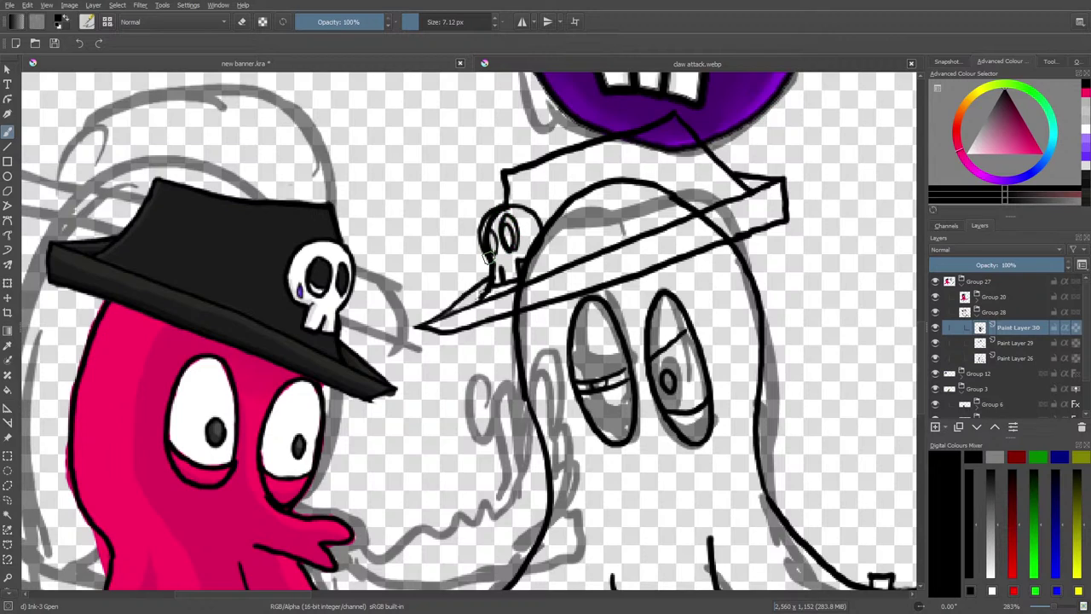
- Erase the skull's old left contour and surplus eye socket lines, and ink a new left eye socket
key("e")
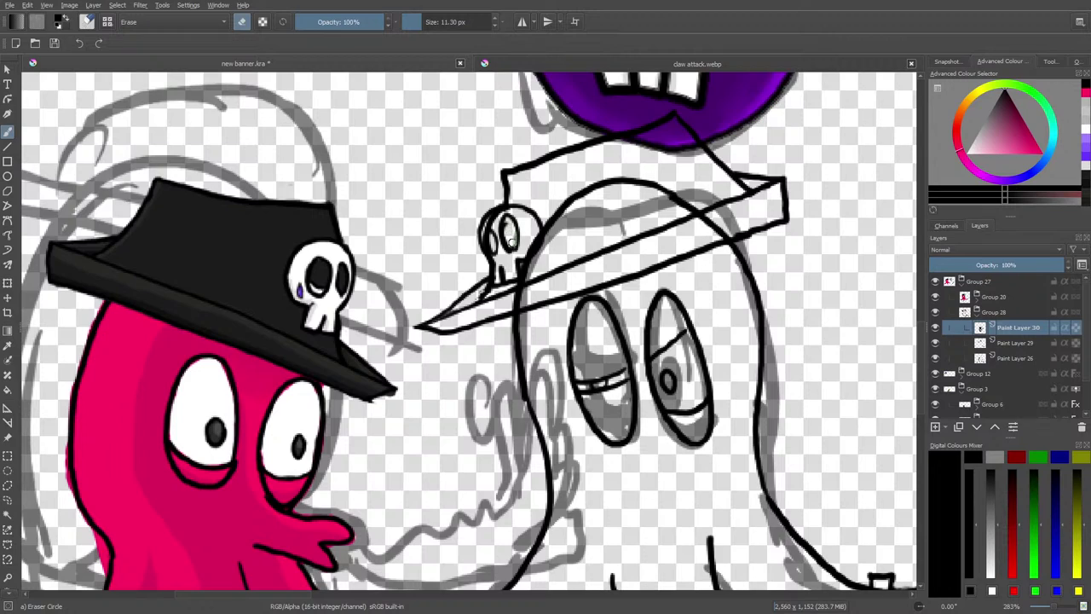
mouse_move(508, 231)
left_mouse_down()
mouse_move(489, 249)
mouse_move(497, 216)
mouse_move(515, 212)
mouse_move(494, 254)
mouse_move(495, 219)
left_mouse_up()
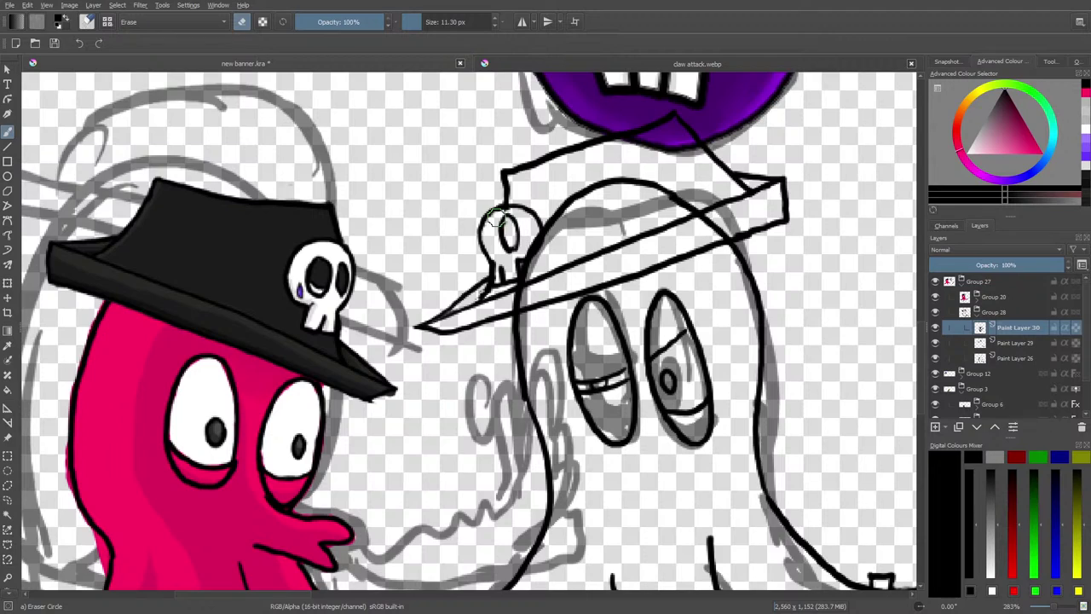
key("e")
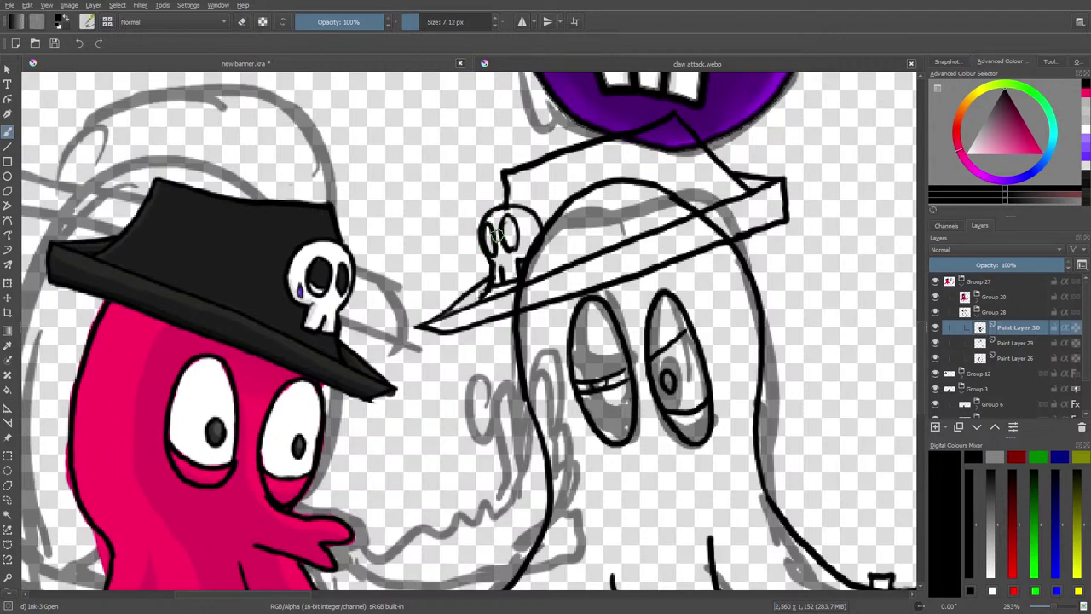
- Tidy stray lines at the skull's edge with the eraser and check the hat on Paint Layer 29 with Paint Layer 26 hidden
key("e")
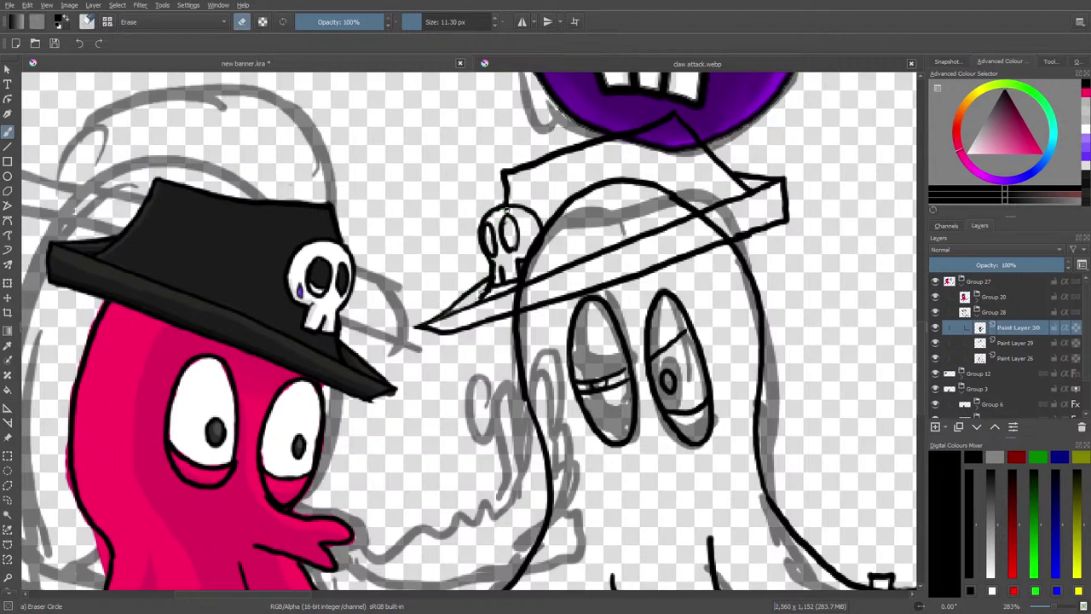
left_click(1010, 341)
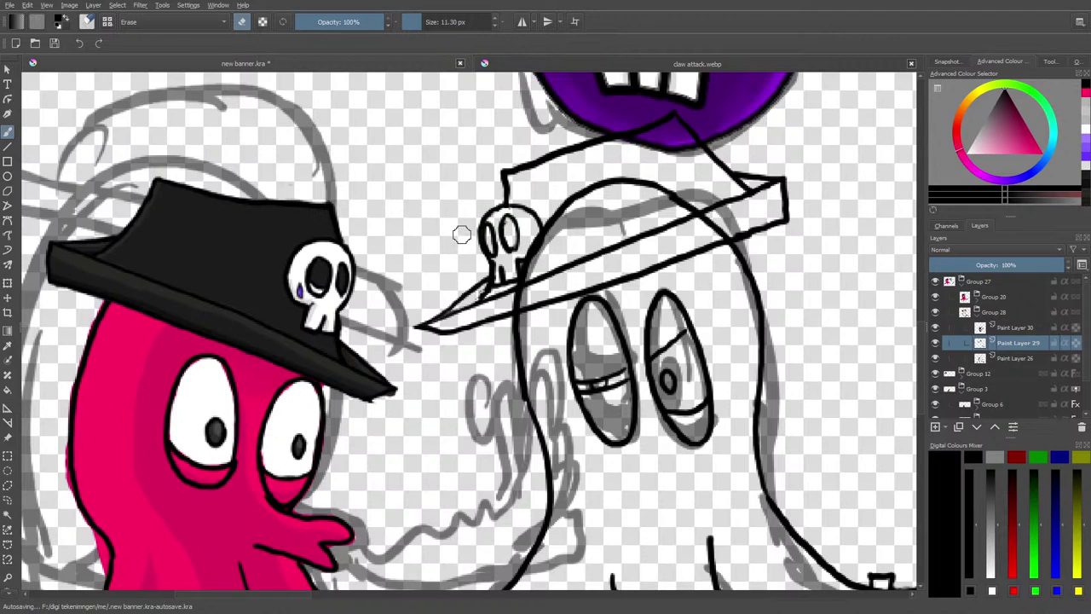
left_click(935, 357)
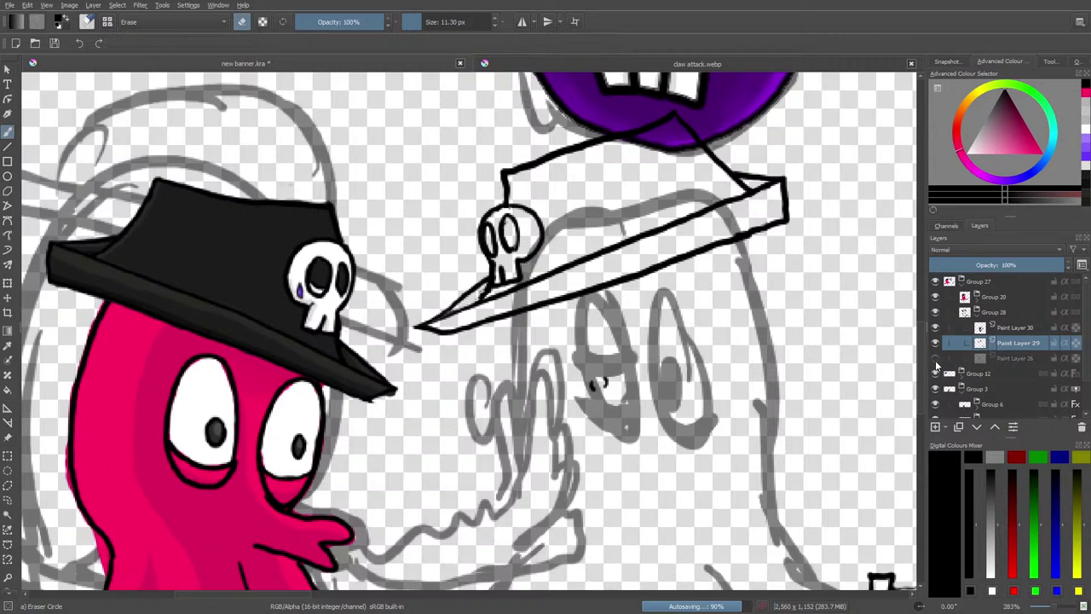
left_click(935, 358)
- Put Paint Layer 26 into its own group with Quick Group and return to the 7.12 px ink pen
left_click(1001, 357)
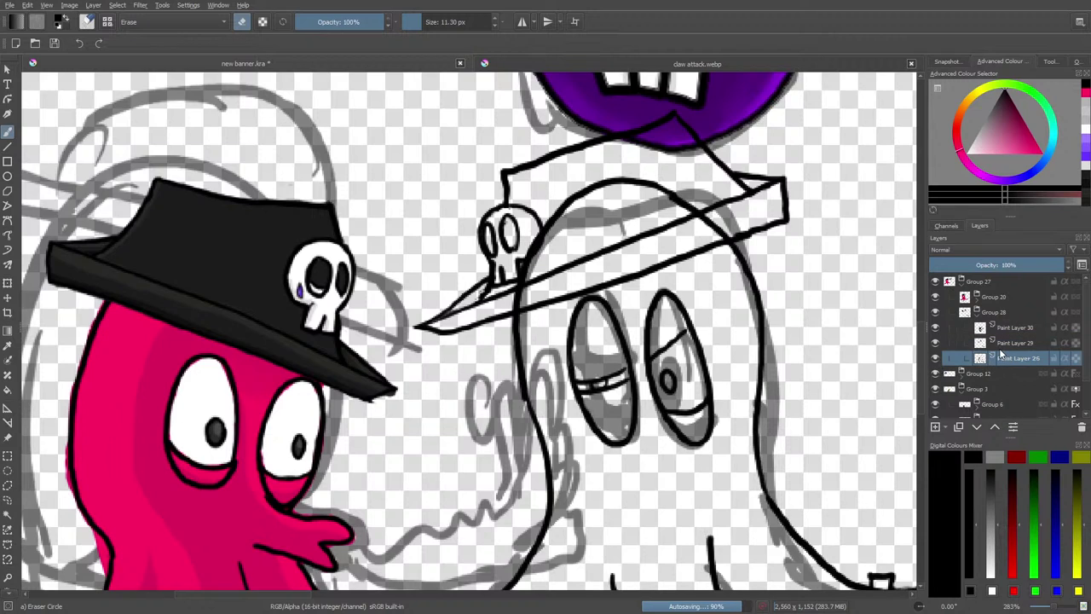
right_click(1010, 359)
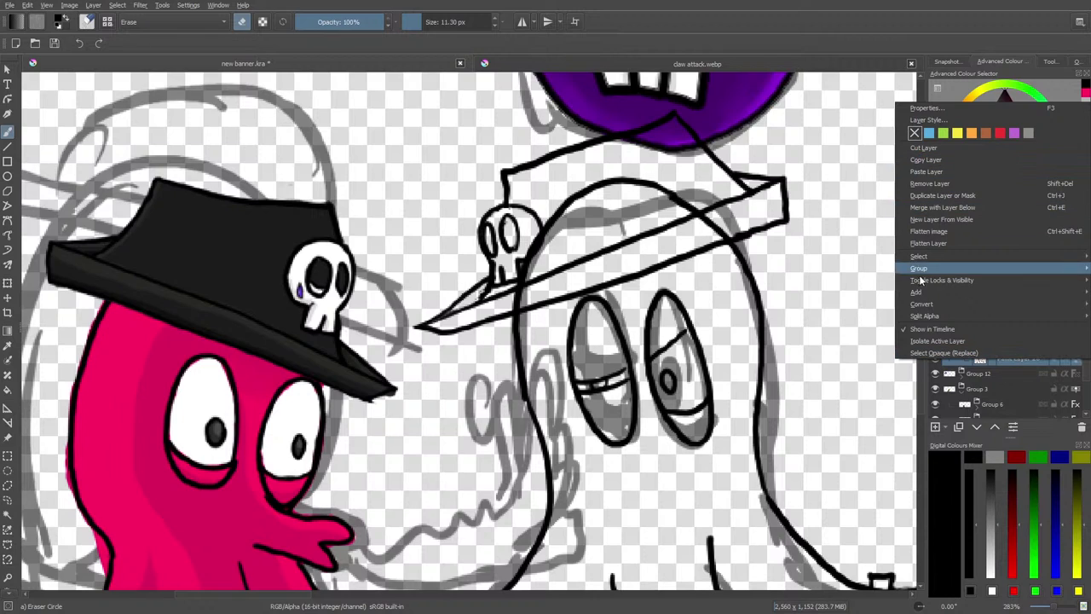
mouse_move(921, 295)
mouse_move(918, 268)
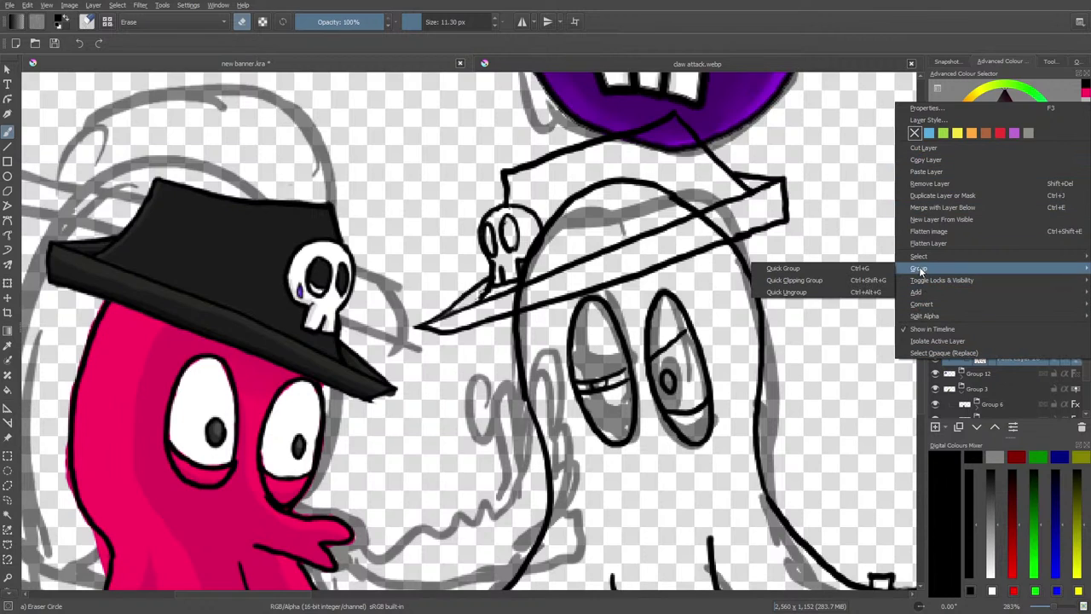
left_click(878, 267)
key("e")
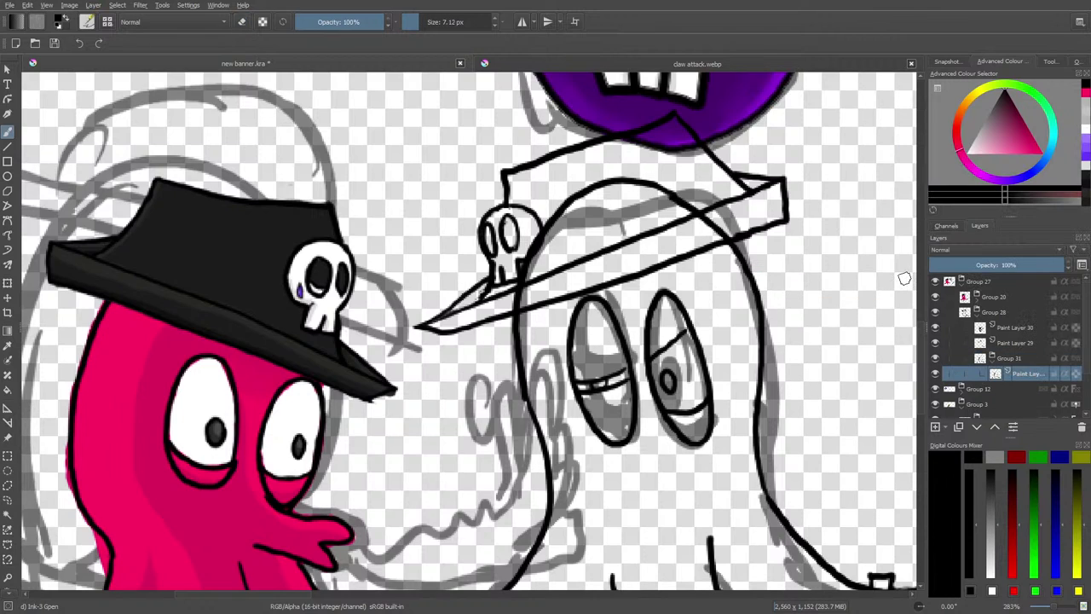
- Add a paint layer beneath Paint Layer 26 inside its group and make Paint Layer 26 the active layer again
left_click(935, 426)
left_click(978, 426)
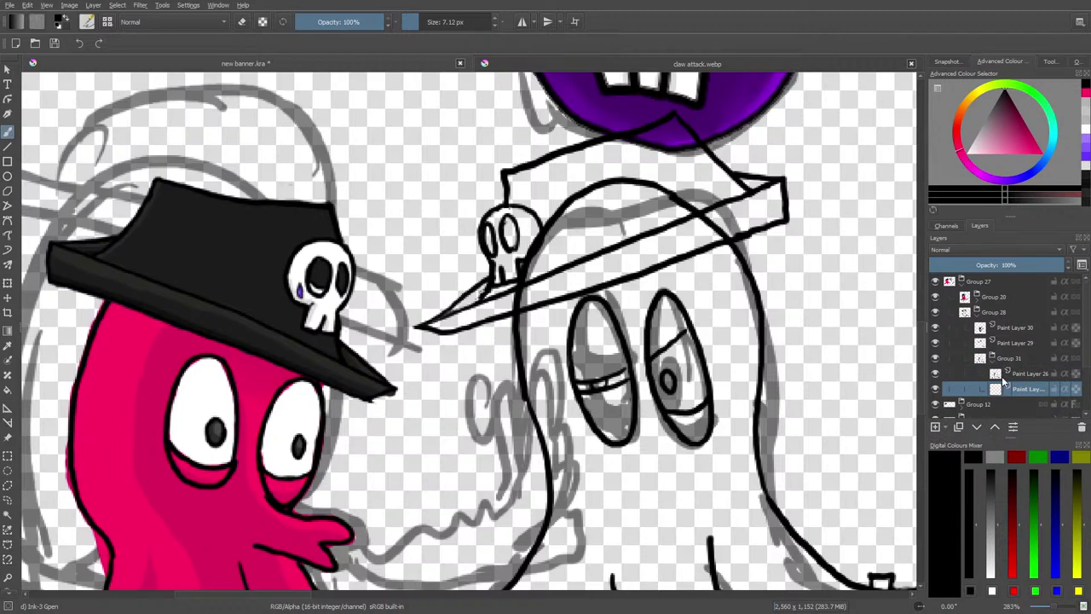
left_click(1015, 374)
scroll(917, 311, "down", 5)
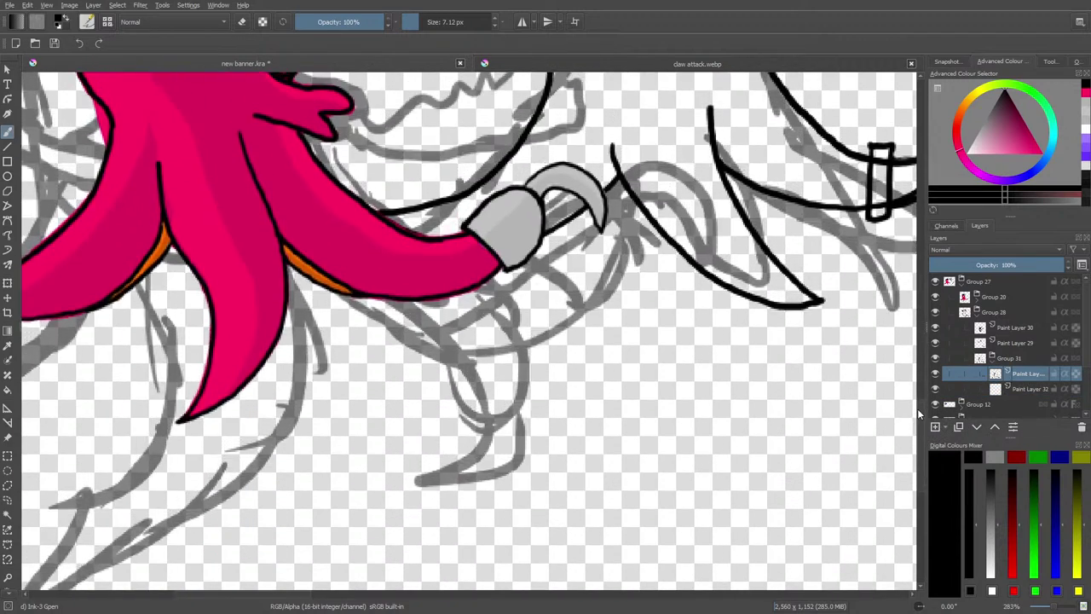
scroll(917, 408, "up", 2)
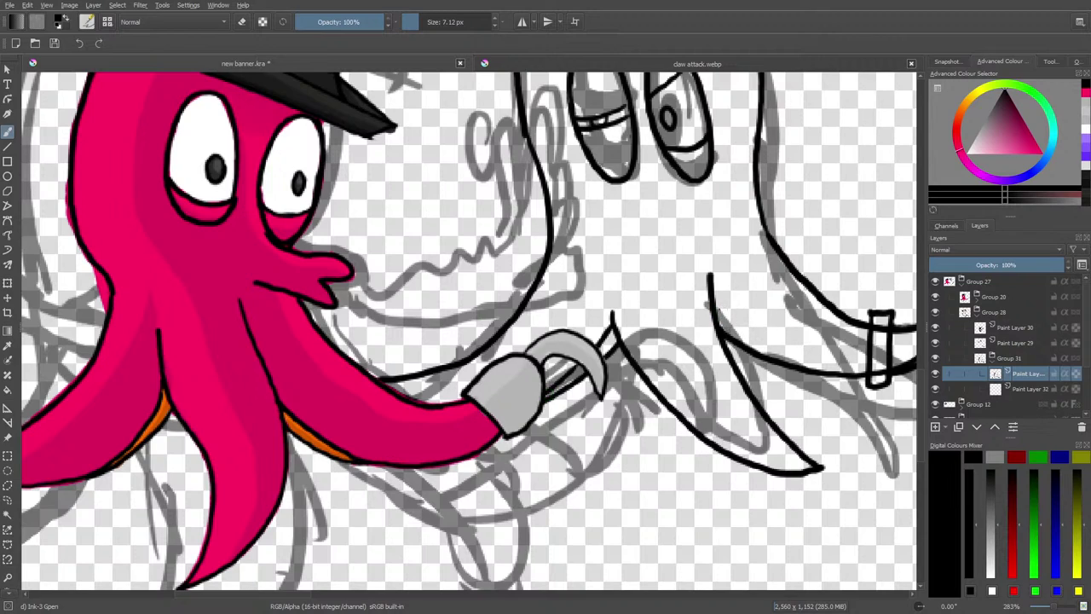
- Thicken the lower ink contour of the second octopus's knife-holding tentacle, and sample the first octopus's darker pink for Paint Layer 32
mouse_move(717, 309)
left_mouse_down()
mouse_move(788, 362)
mouse_move(858, 378)
left_mouse_up()
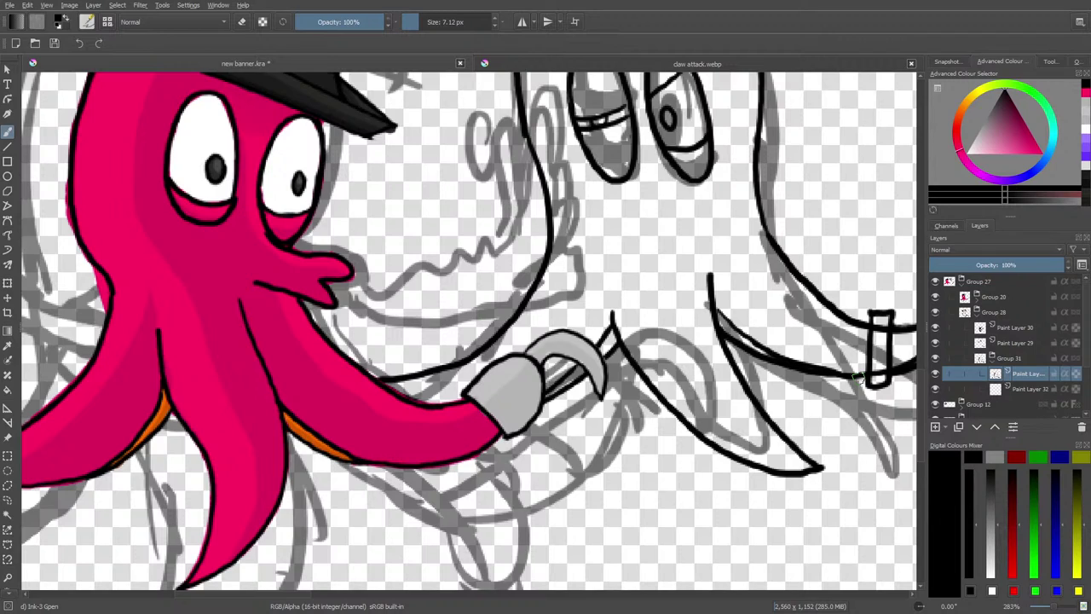
left_click(1021, 388)
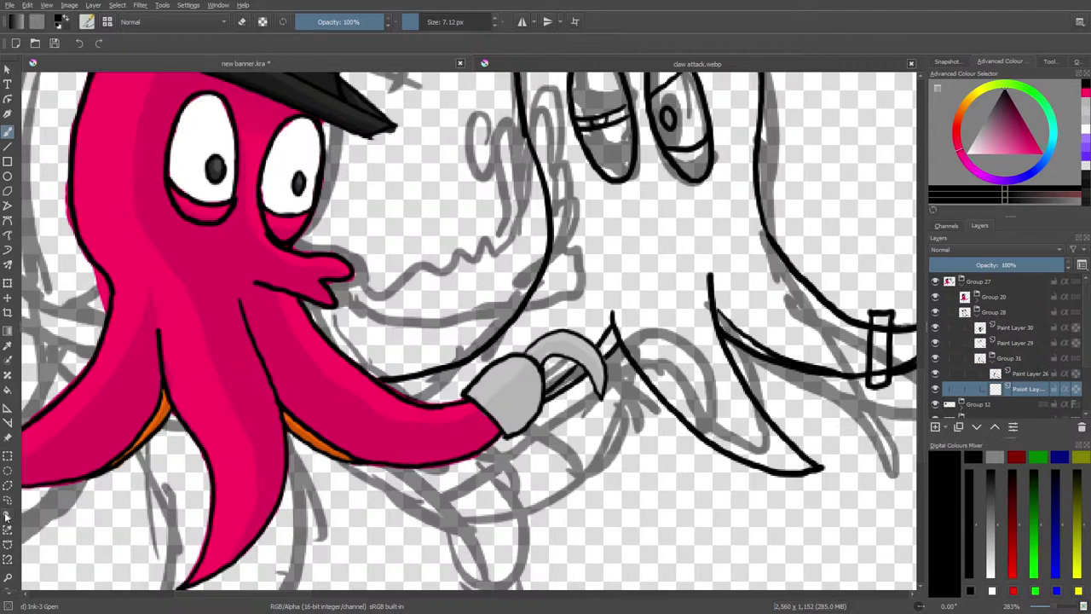
left_click(8, 346)
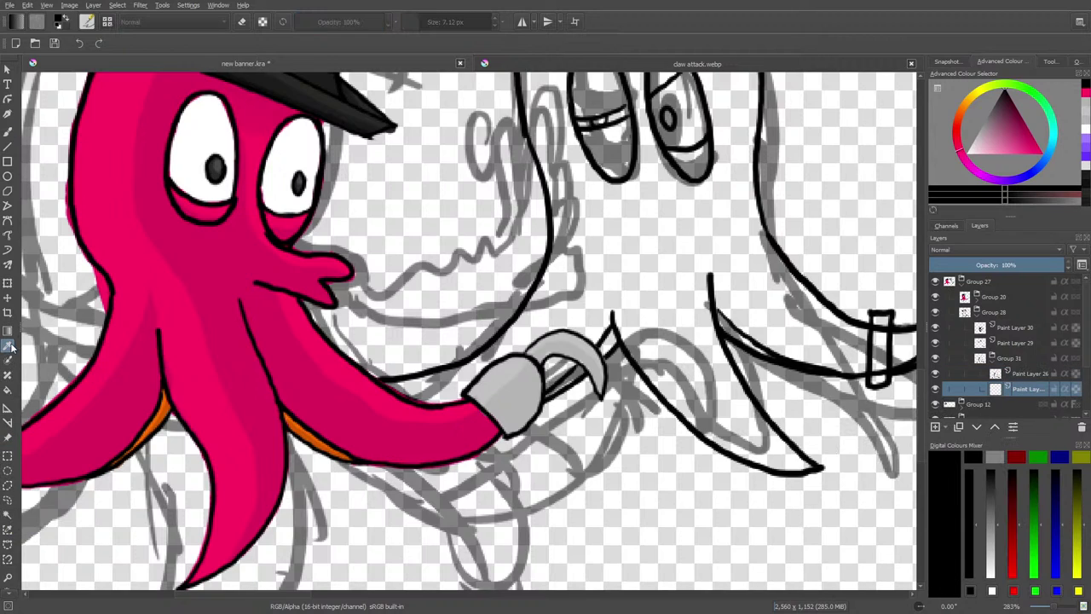
left_click(199, 243)
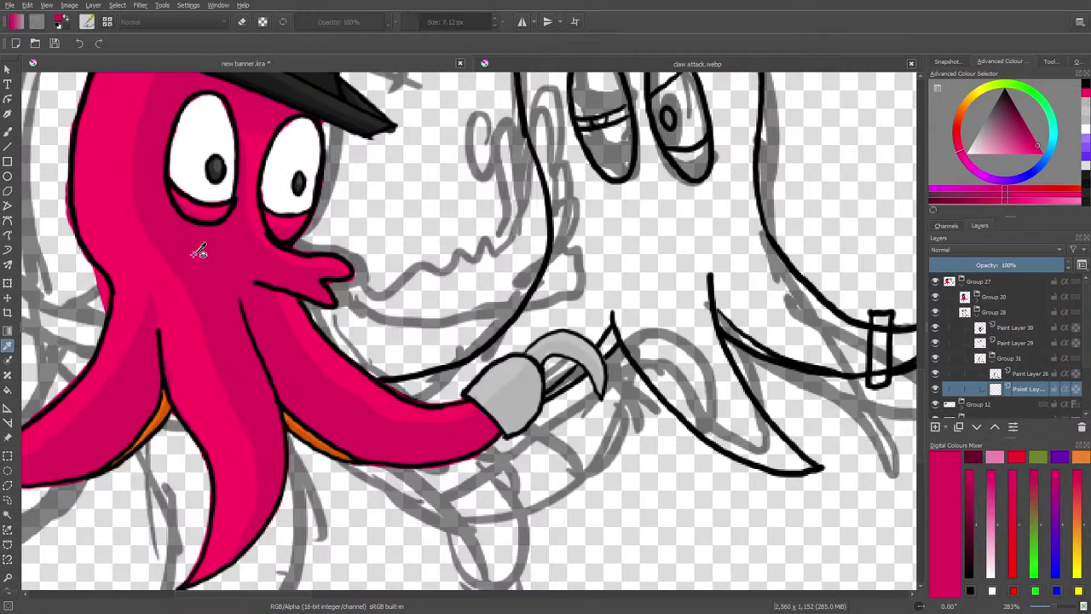
left_click(12, 131)
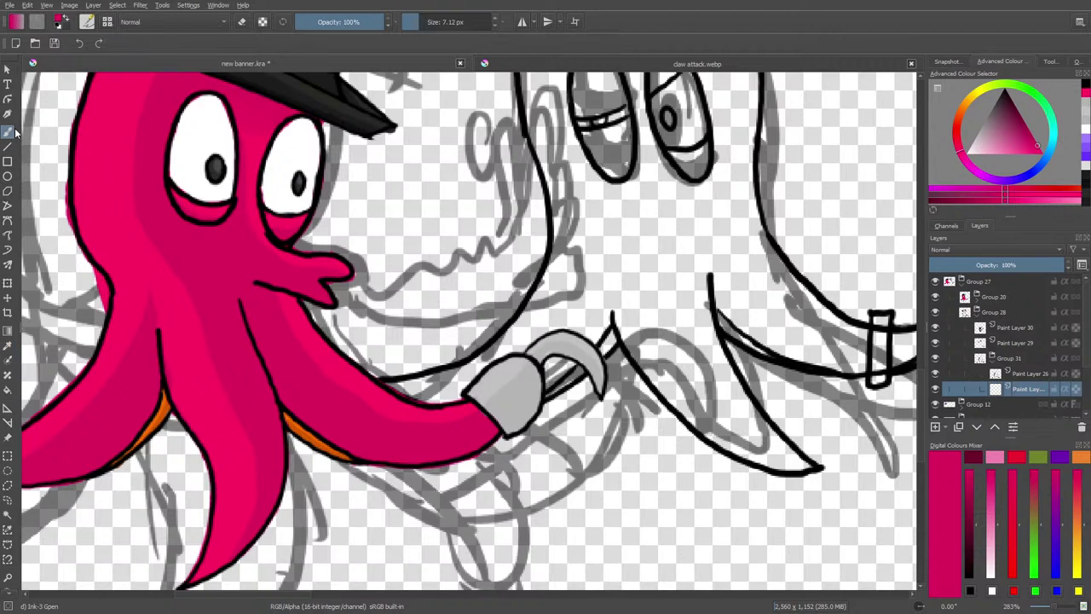
- Switch from the ink pen to the Basic-1 brush preset at 10.36 px
key("minus")
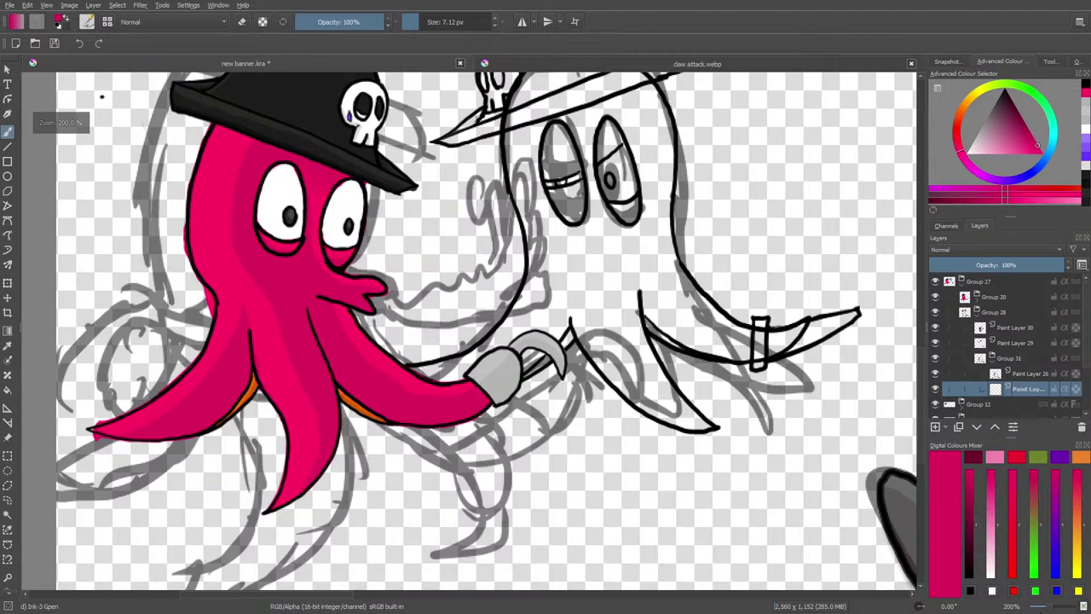
mouse_move(1048, 606)
left_mouse_down()
mouse_move(1018, 607)
mouse_move(1047, 608)
left_mouse_up()
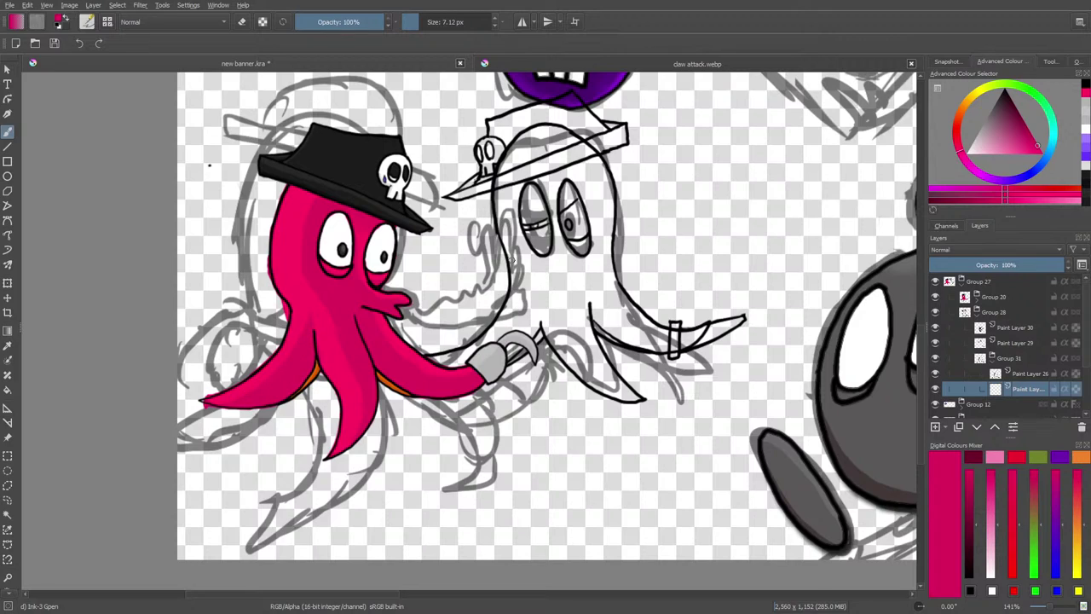
left_click_drag(401, 24, 435, 23)
left_click(88, 22)
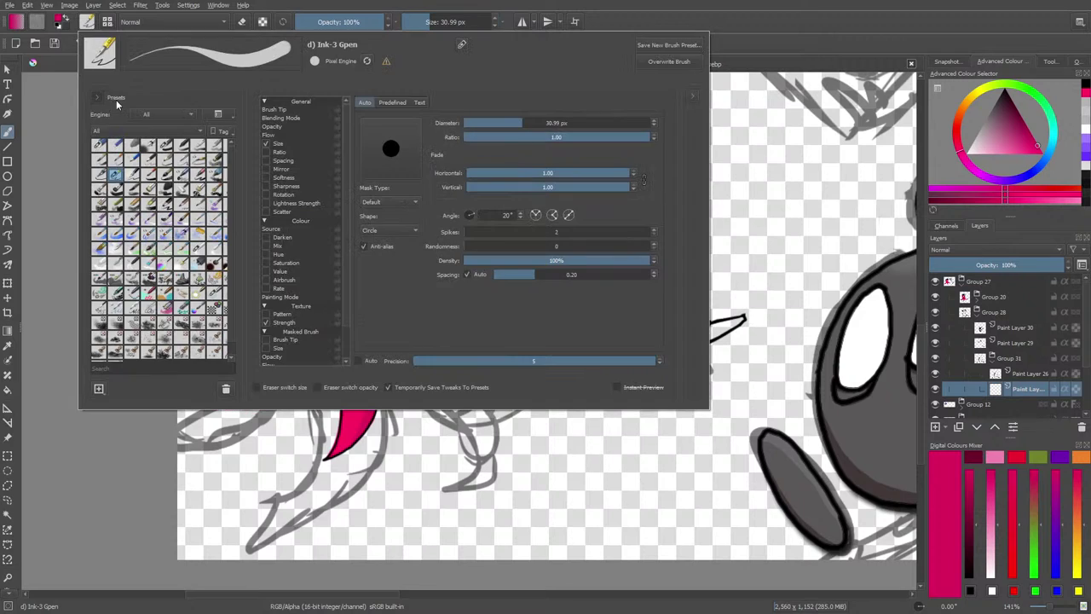
left_click(165, 145)
right_click(69, 101)
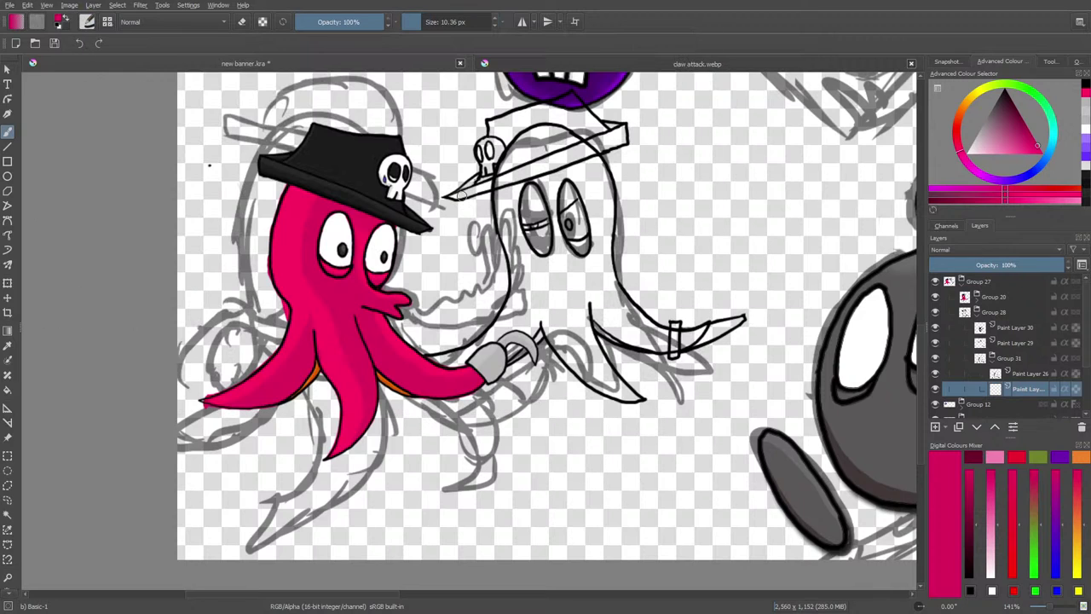
- Paint the second octopus's hook-side tentacle, upper body and the area around its eyes with the darker pink
mouse_move(552, 186)
left_mouse_down()
mouse_move(551, 279)
mouse_move(552, 265)
mouse_move(529, 325)
mouse_move(550, 292)
mouse_move(533, 327)
mouse_move(497, 357)
mouse_move(531, 330)
mouse_move(515, 348)
mouse_move(530, 319)
mouse_move(491, 341)
mouse_move(510, 307)
mouse_move(468, 354)
mouse_move(447, 364)
mouse_move(475, 346)
mouse_move(444, 358)
left_mouse_up()
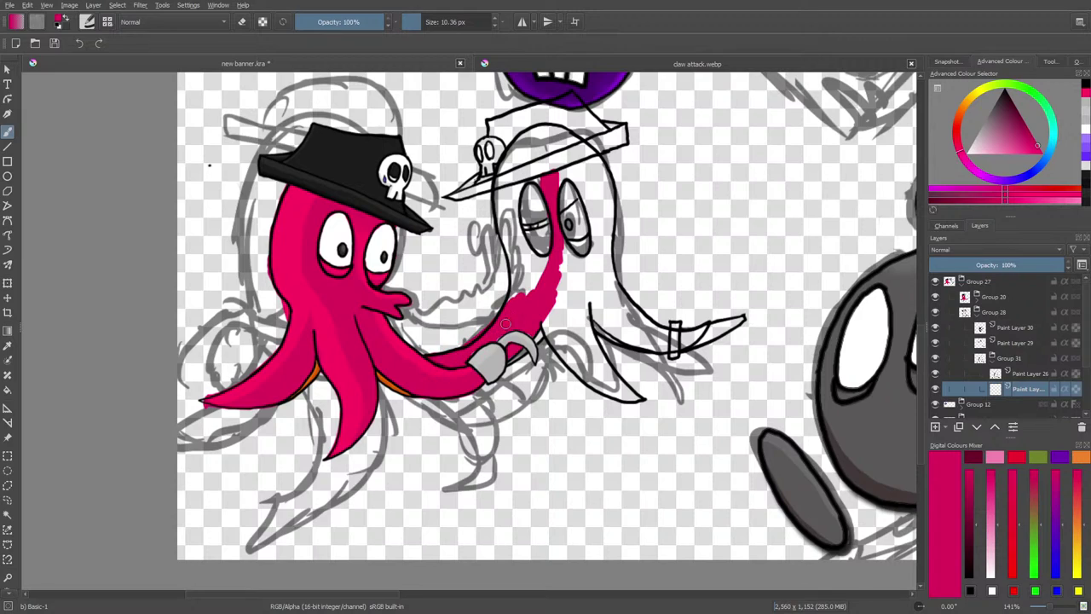
mouse_move(505, 324)
left_mouse_down()
mouse_move(521, 291)
mouse_move(513, 305)
mouse_move(516, 249)
mouse_move(497, 211)
mouse_move(507, 306)
mouse_move(506, 219)
mouse_move(533, 268)
mouse_move(529, 254)
mouse_move(546, 259)
mouse_move(520, 298)
mouse_move(541, 269)
left_mouse_up()
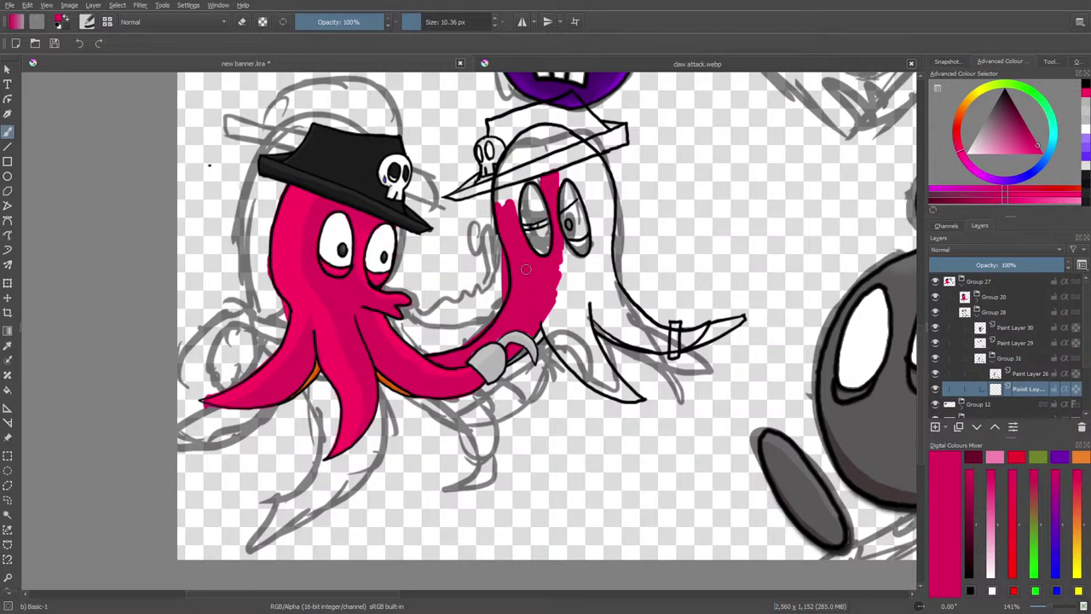
mouse_move(512, 229)
left_mouse_down()
mouse_move(505, 165)
mouse_move(502, 212)
mouse_move(521, 170)
mouse_move(514, 210)
mouse_move(530, 142)
mouse_move(539, 176)
mouse_move(522, 159)
mouse_move(525, 174)
mouse_move(541, 179)
mouse_move(546, 136)
mouse_move(559, 185)
mouse_move(560, 146)
mouse_move(584, 186)
mouse_move(583, 147)
mouse_move(612, 210)
mouse_move(584, 174)
mouse_move(594, 259)
mouse_move(612, 213)
mouse_move(578, 296)
mouse_move(590, 246)
mouse_move(571, 194)
left_mouse_up()
mouse_move(545, 230)
left_mouse_down()
mouse_move(529, 235)
mouse_move(544, 242)
mouse_move(541, 254)
left_mouse_up()
mouse_move(518, 217)
left_mouse_down()
mouse_move(547, 215)
mouse_move(535, 195)
mouse_move(524, 218)
left_mouse_up()
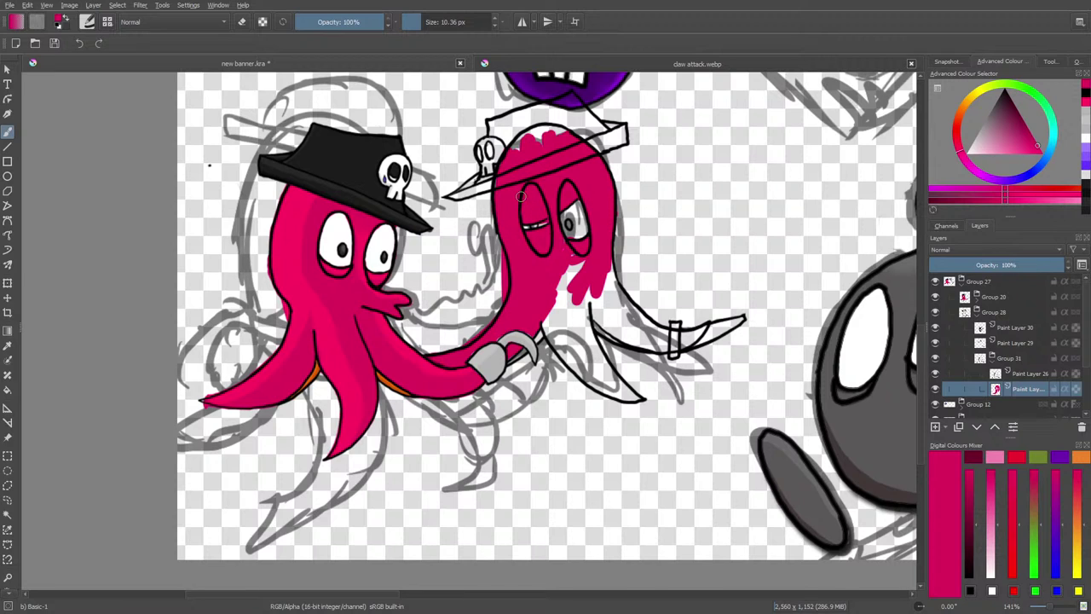
- Examine how the pirate octopuses are coloured in the claw attack.webp reference and return to the banner document
left_click(520, 64)
left_click_drag(920, 378, 919, 313)
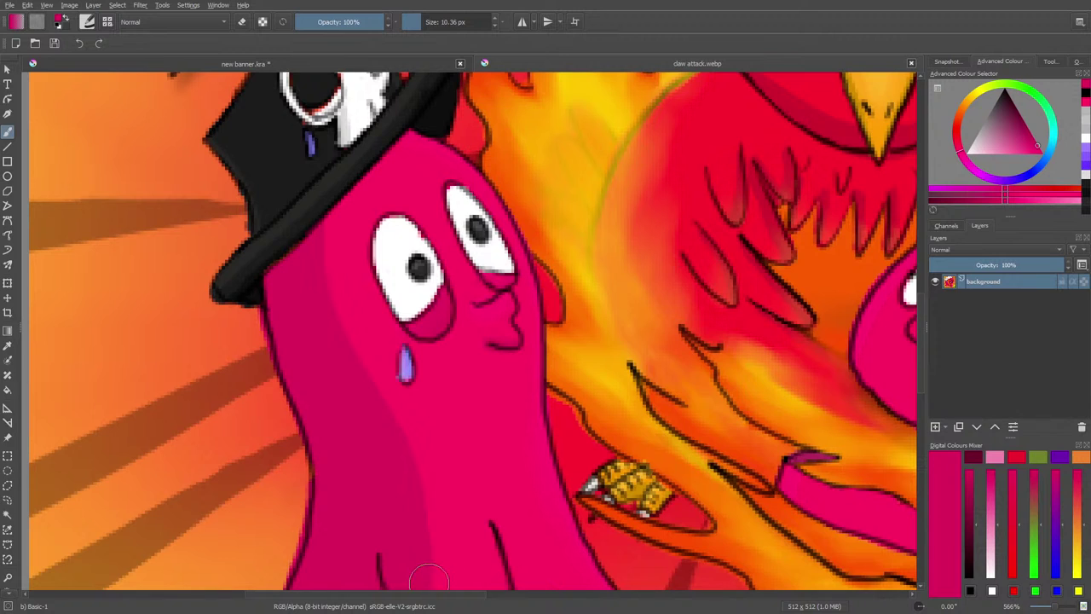
left_click_drag(423, 595, 636, 583)
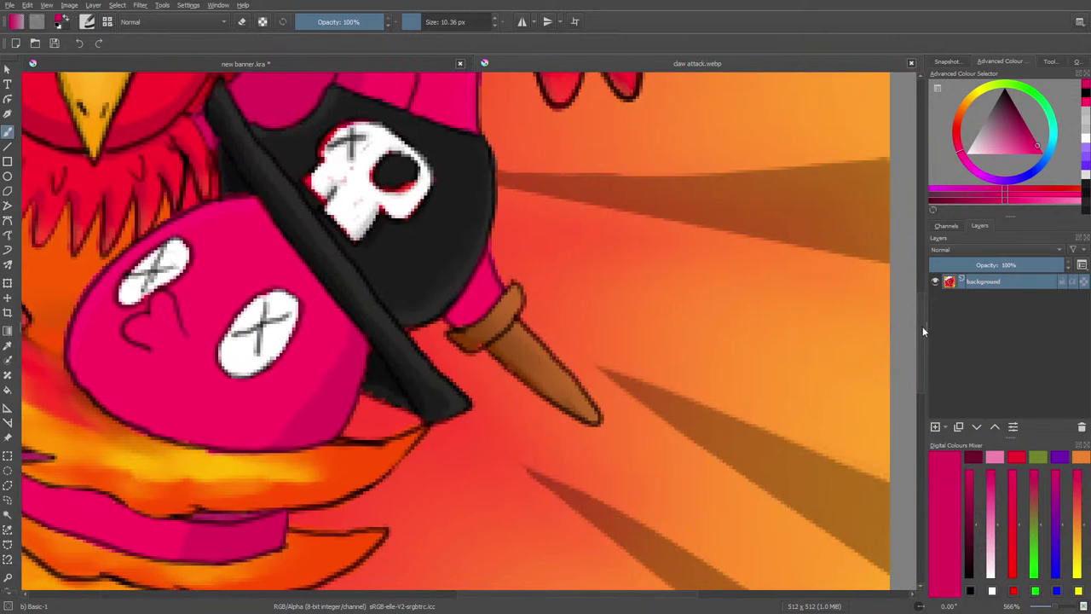
left_click_drag(922, 326, 922, 231)
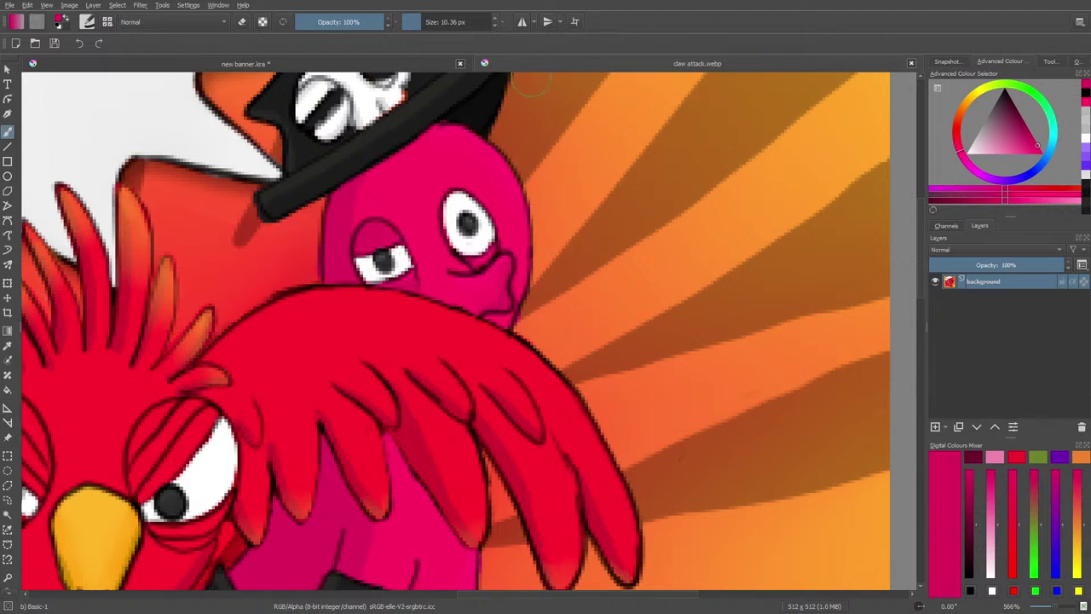
left_click(394, 62)
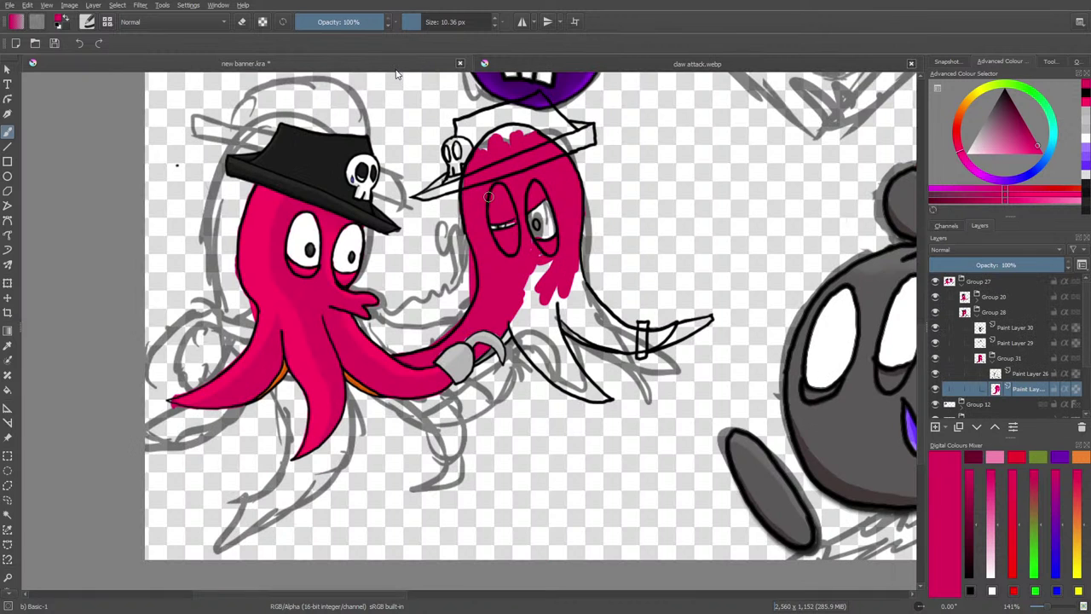
- Fill the second octopus's lower body, remaining tentacles and top of the head with the darker pink, and save the file
mouse_move(544, 301)
left_mouse_down()
mouse_move(553, 262)
mouse_move(532, 292)
mouse_move(543, 298)
mouse_move(531, 276)
mouse_move(519, 312)
mouse_move(540, 301)
mouse_move(532, 251)
mouse_move(538, 336)
mouse_move(519, 302)
mouse_move(513, 325)
mouse_move(530, 352)
mouse_move(532, 328)
mouse_move(559, 381)
mouse_move(533, 329)
mouse_move(555, 367)
mouse_move(528, 351)
mouse_move(555, 357)
mouse_move(545, 293)
mouse_move(559, 353)
mouse_move(598, 395)
mouse_move(556, 382)
mouse_move(535, 359)
left_mouse_up()
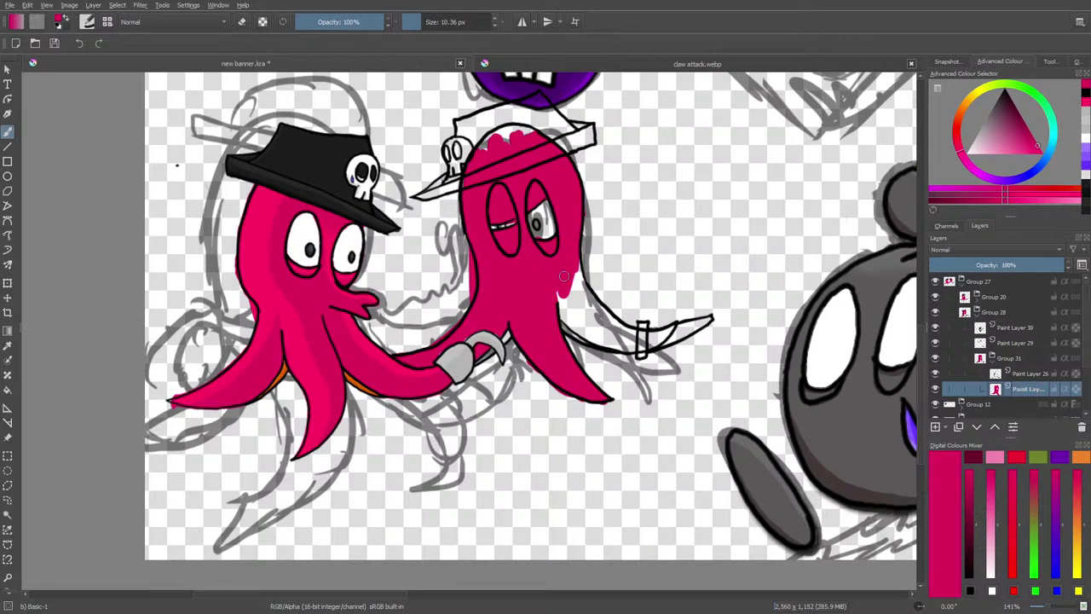
mouse_move(553, 294)
left_mouse_down()
mouse_move(576, 264)
mouse_move(562, 301)
mouse_move(571, 314)
mouse_move(583, 307)
mouse_move(564, 322)
mouse_move(571, 334)
mouse_move(631, 347)
mouse_move(655, 334)
mouse_move(583, 311)
mouse_move(578, 252)
mouse_move(616, 317)
mouse_move(582, 246)
mouse_move(582, 182)
left_mouse_up()
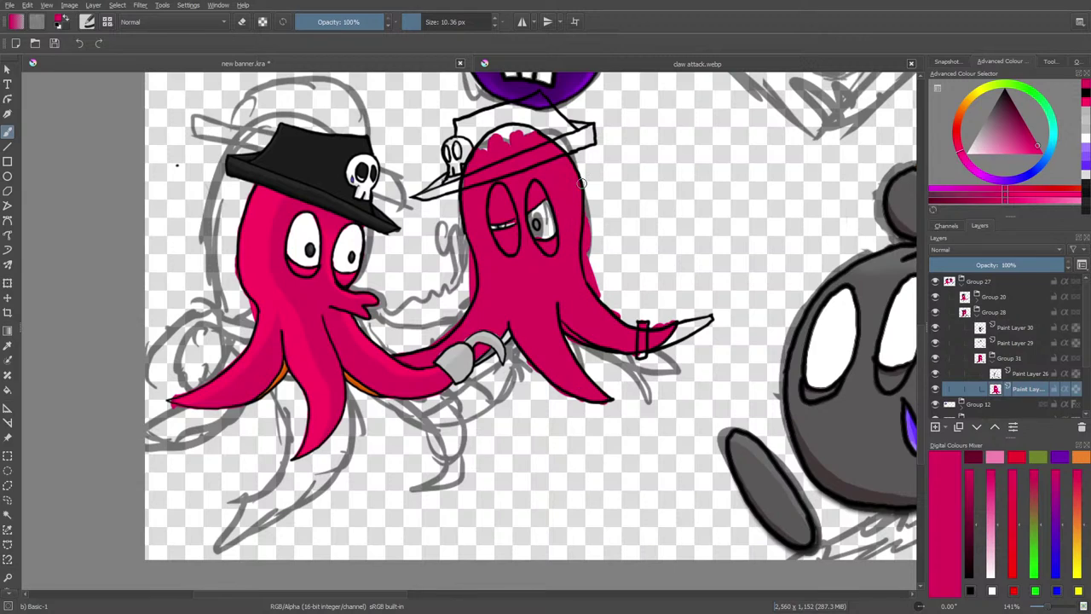
mouse_move(521, 136)
left_mouse_down()
mouse_move(503, 128)
mouse_move(479, 154)
left_mouse_up()
left_click(53, 43)
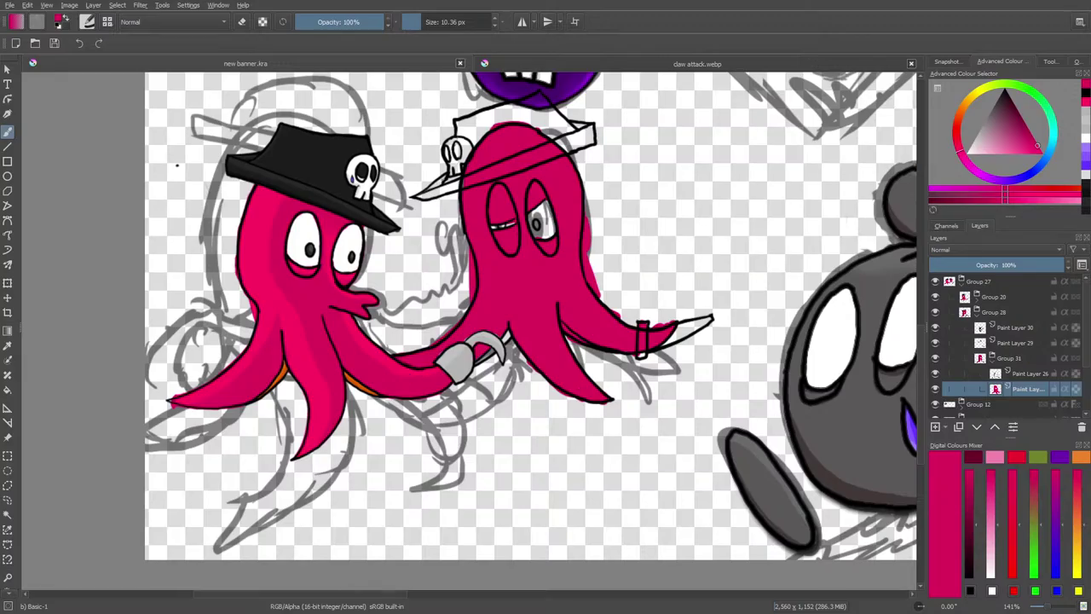
- Erase the pink paint spilling past the top of the second octopus's head with the 11.30 px circle eraser
left_click_drag(353, 595, 511, 587)
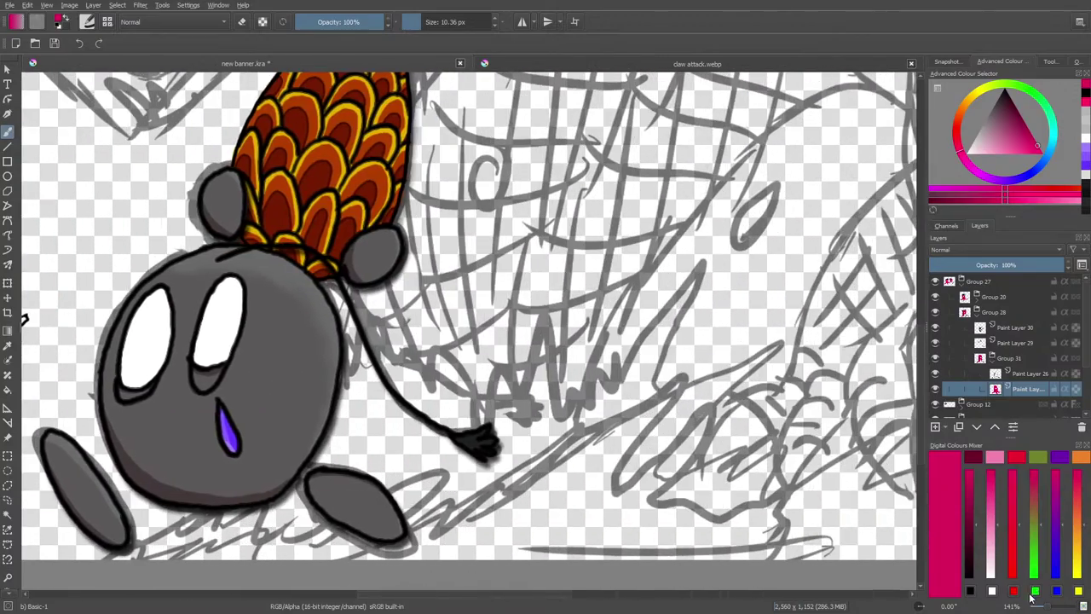
scroll(1045, 607, "down", 3)
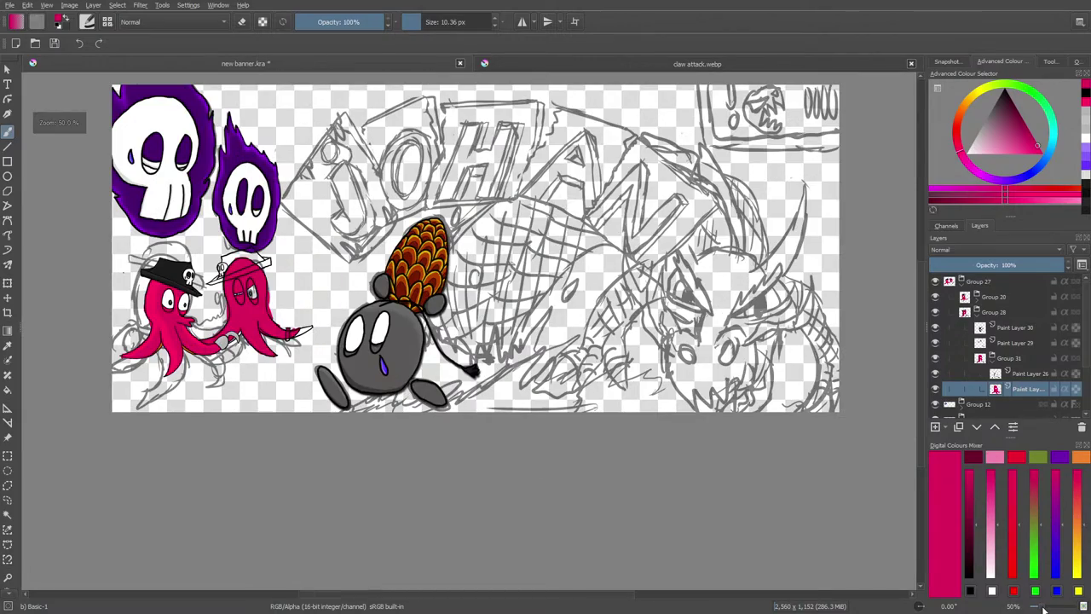
scroll(1044, 606, "up", 1)
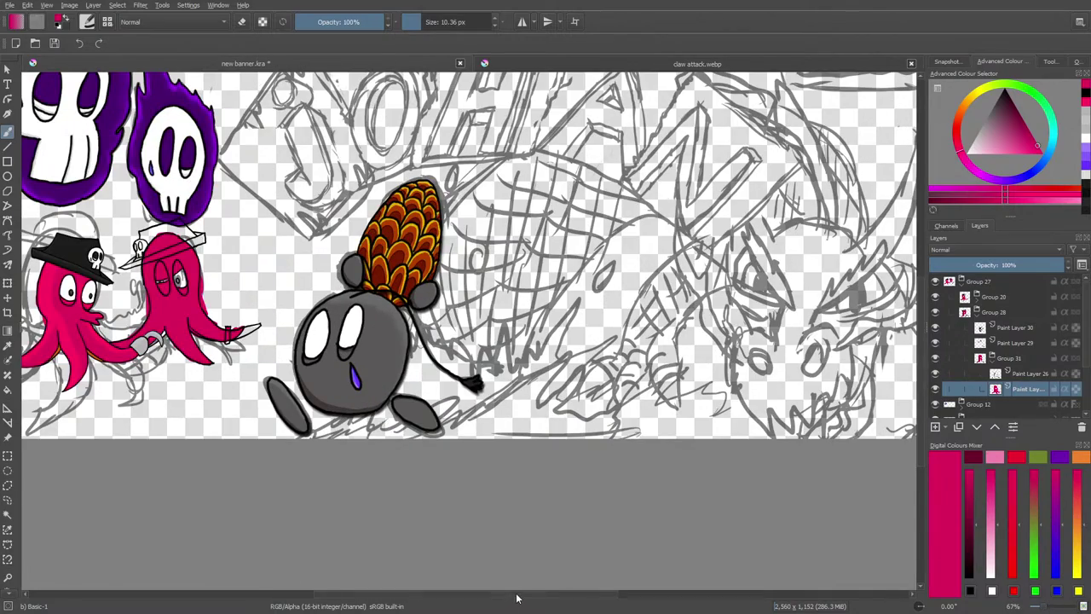
left_click_drag(516, 598, 388, 597)
scroll(922, 384, "up", 3)
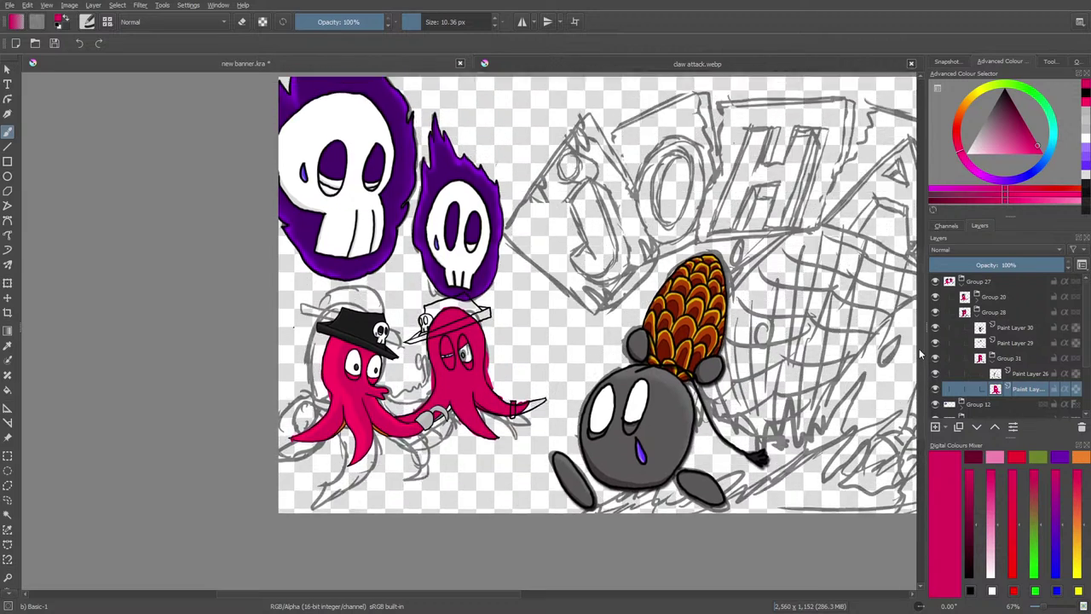
scroll(1047, 607, "up", 2)
scroll(1046, 607, "up", 3)
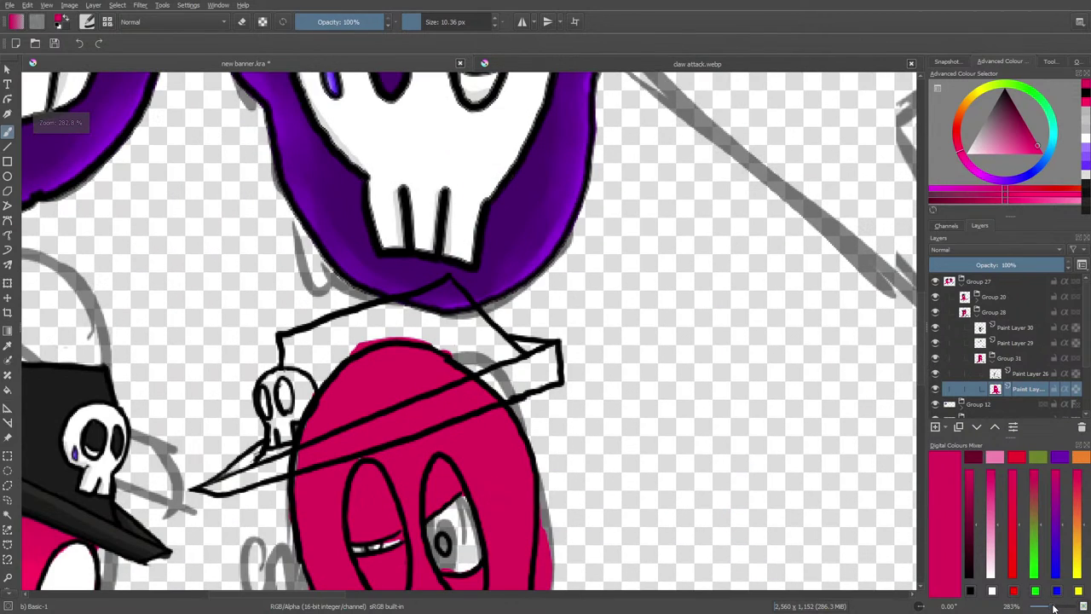
scroll(908, 348, "down", 3)
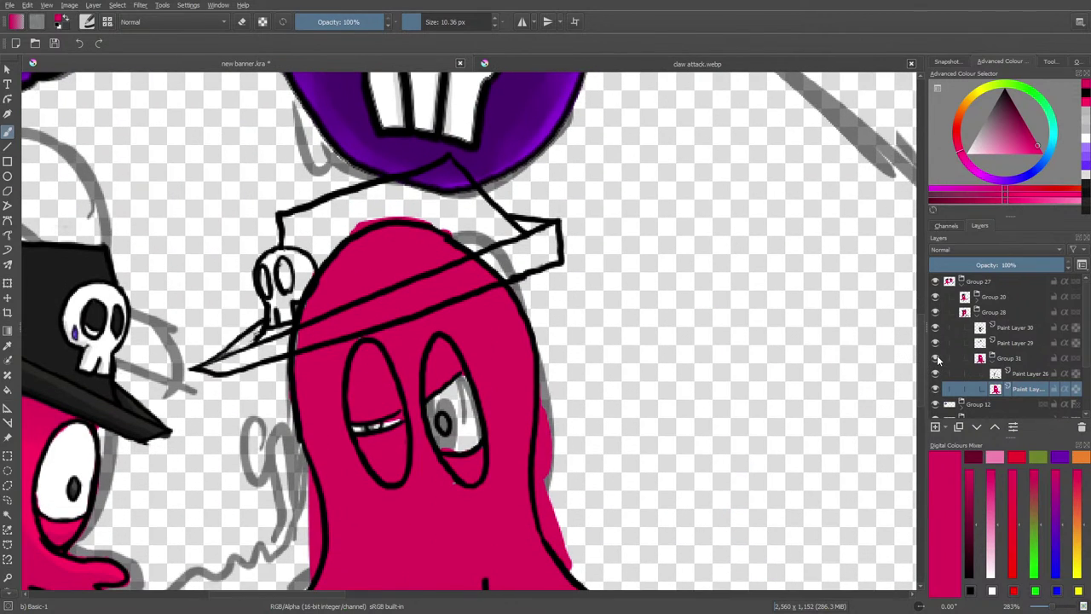
key("e")
mouse_move(458, 230)
left_mouse_down()
mouse_move(400, 214)
mouse_move(349, 223)
mouse_move(376, 217)
left_mouse_up()
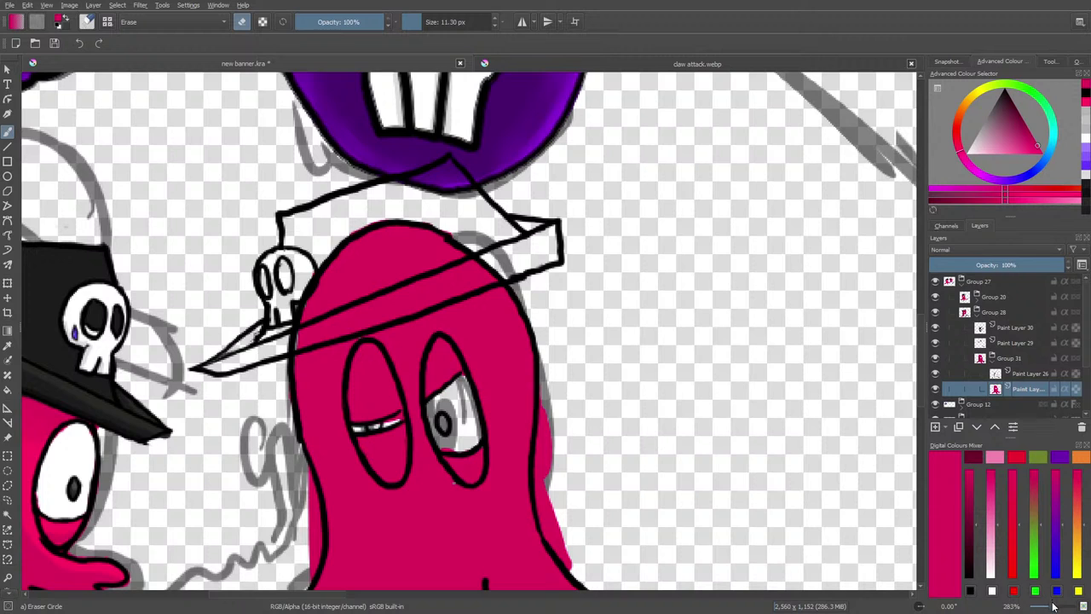
left_click_drag(1053, 606, 1050, 607)
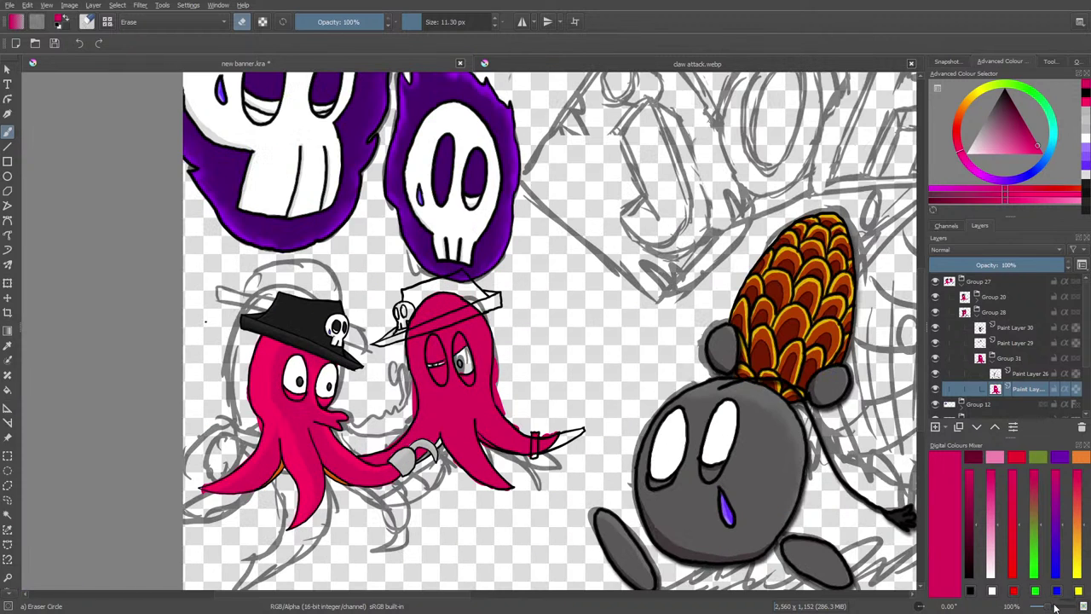
- Return to the Basic-1 brush, sample the first octopus's lighter pink and turn on Preserve Alpha for painting
key("e")
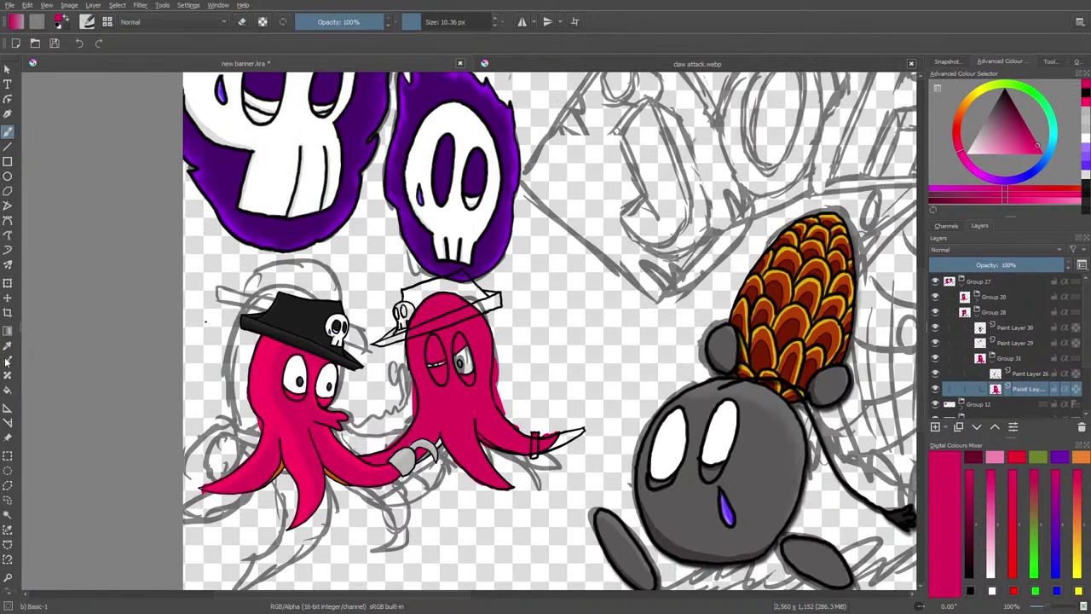
left_click(6, 345)
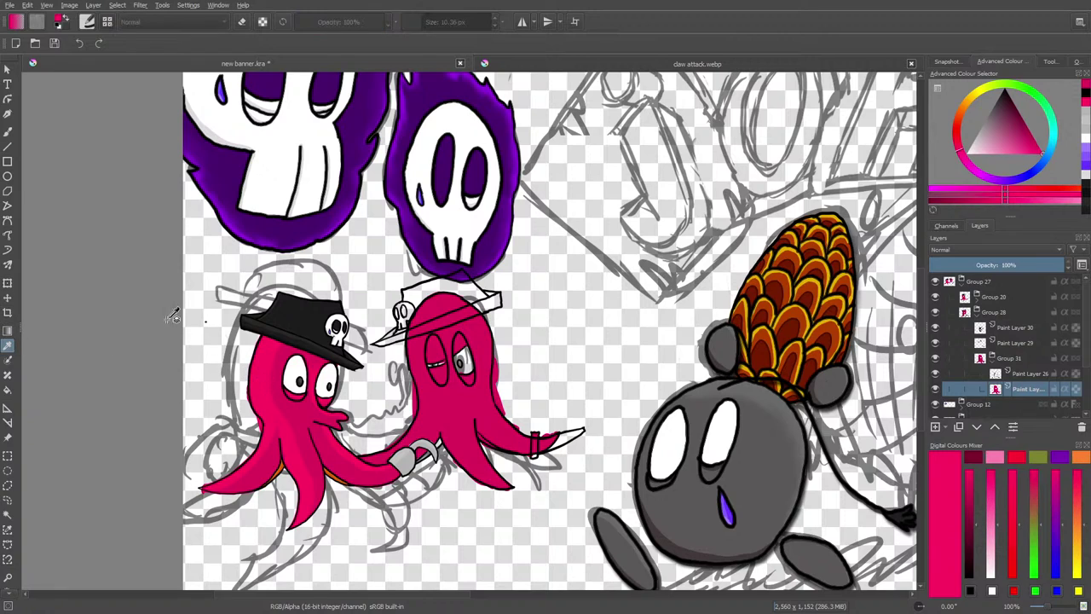
left_click(10, 133)
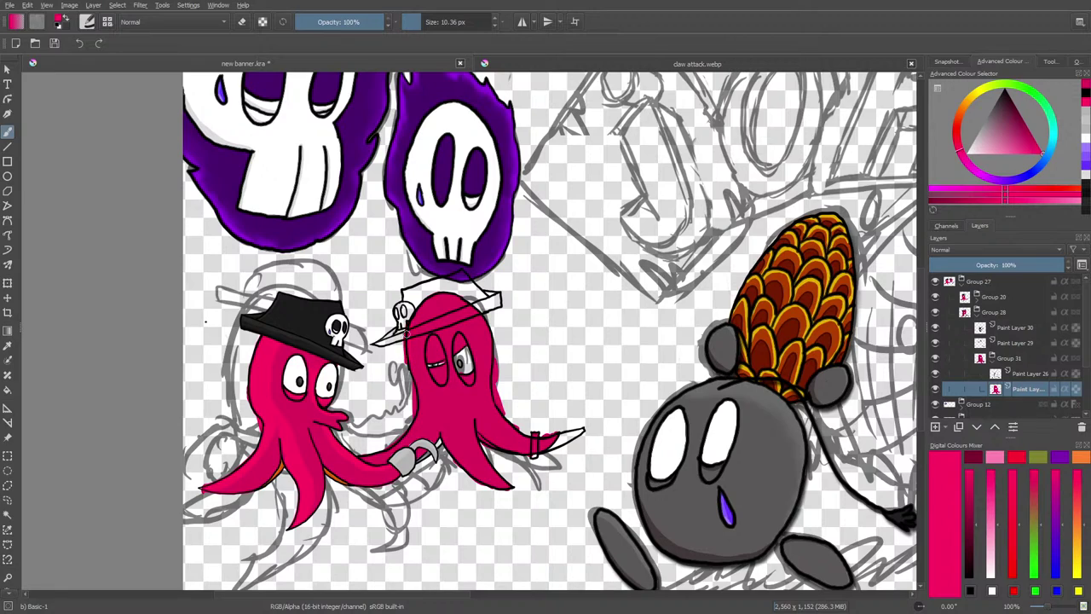
left_click(261, 21)
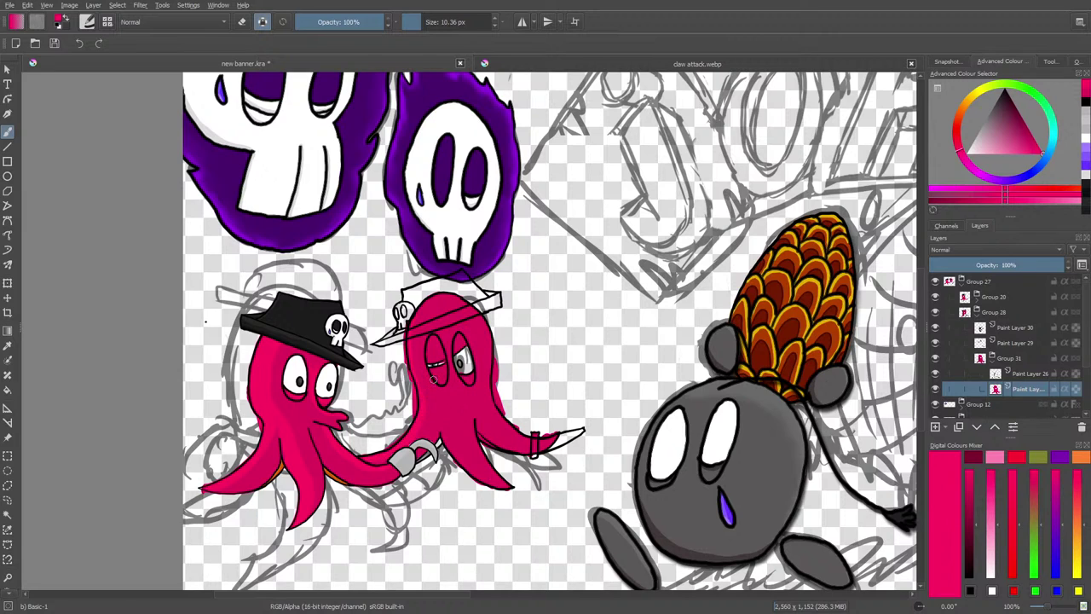
- Examine the shading on the octopus heads and tentacles in claw attack.webp and go back to the banner document
left_click(521, 66)
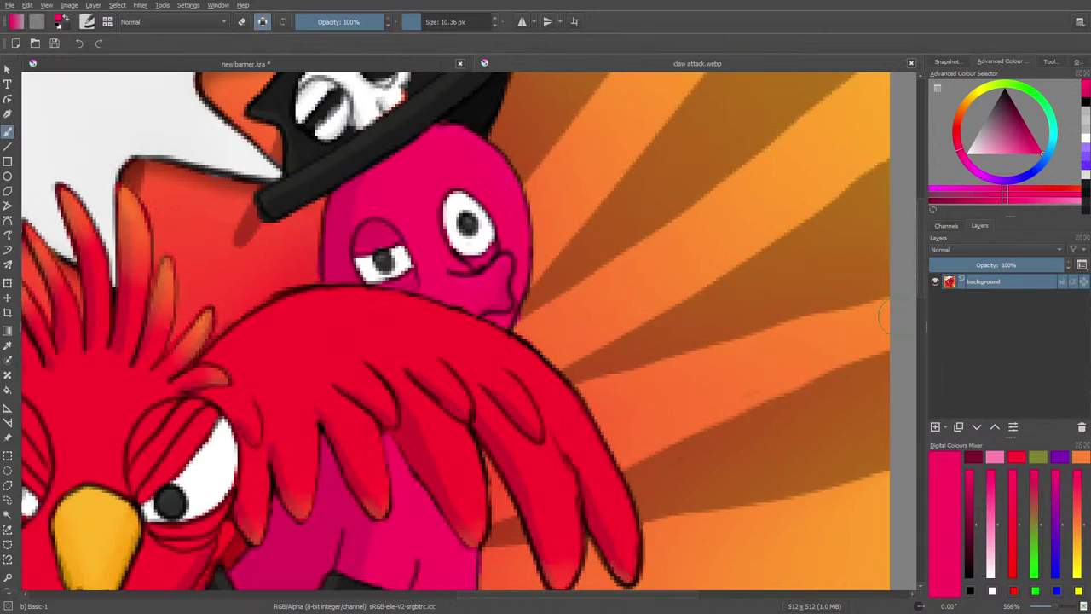
scroll(922, 298, "down", 1)
scroll(921, 298, "down", 10)
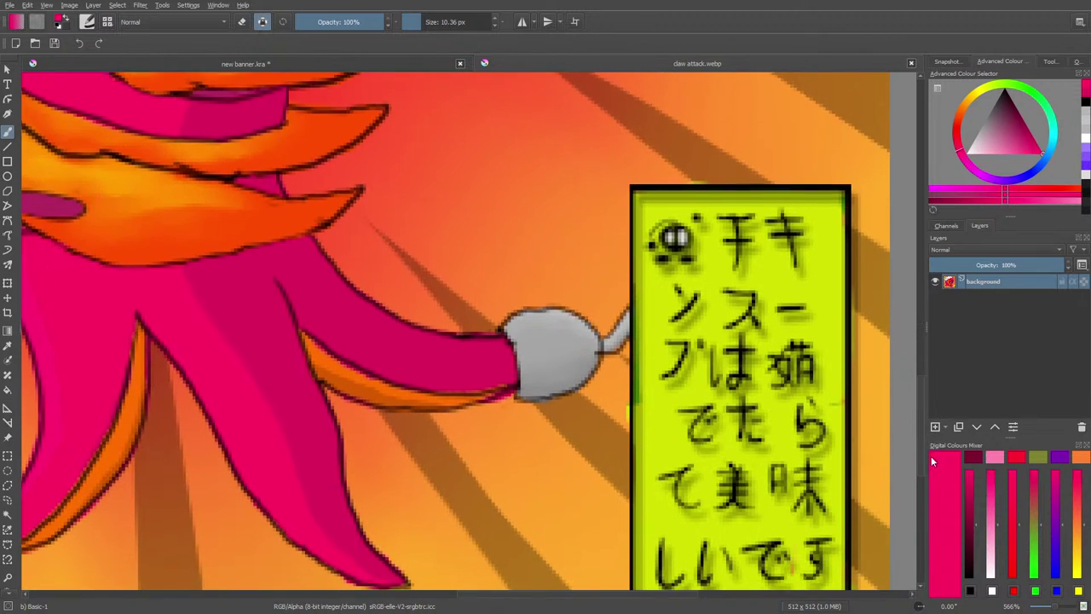
left_click(409, 64)
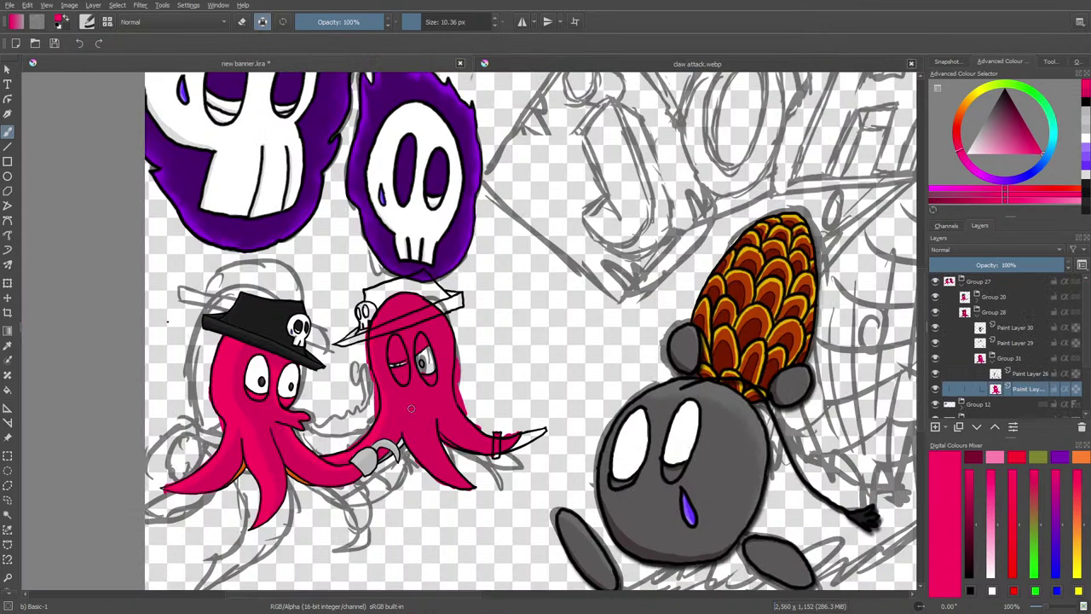
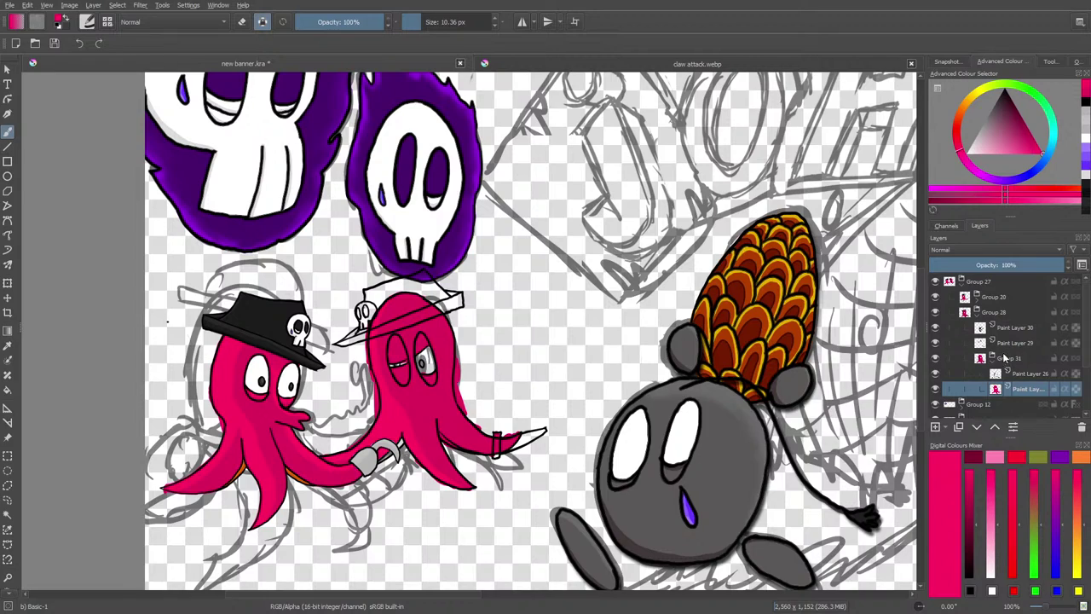
- Select Paint Layer 26 in Group 31, choose black and switch to the Ink-3 Gpen brush preset
left_click(1021, 372)
right_click(140, 332)
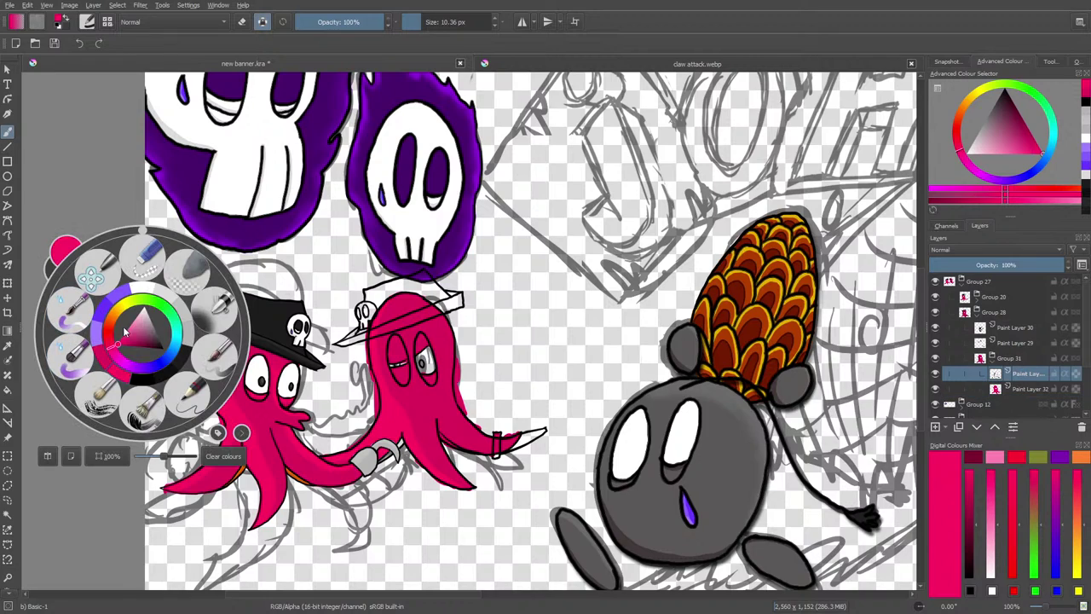
left_click(119, 347)
left_click(87, 21)
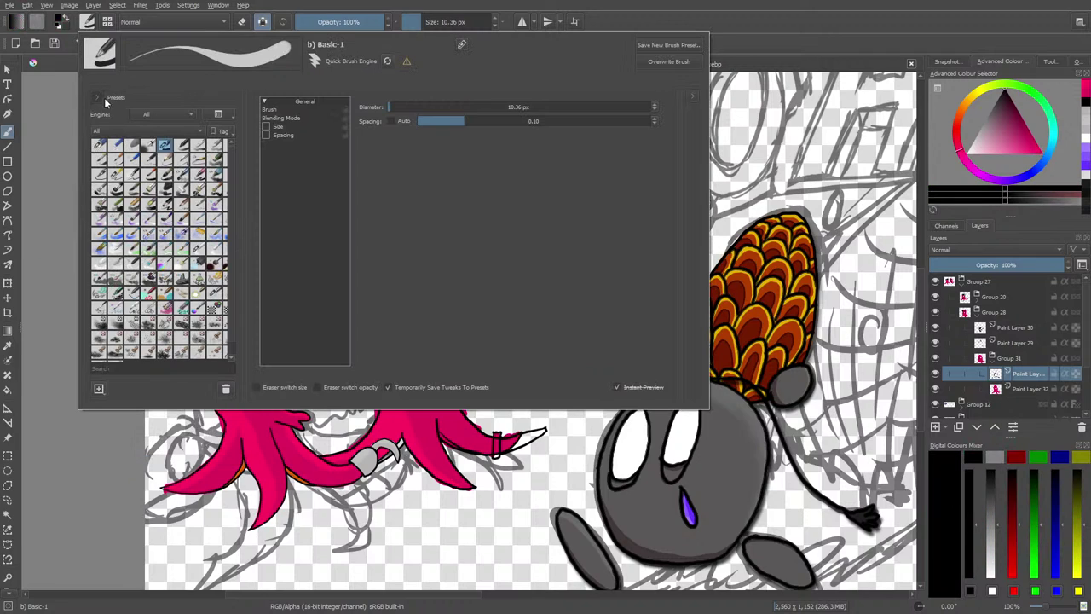
left_click(116, 176)
- Turn off Preserve Alpha and set the brush size to 7.12 px
right_click(50, 164)
left_click(263, 23)
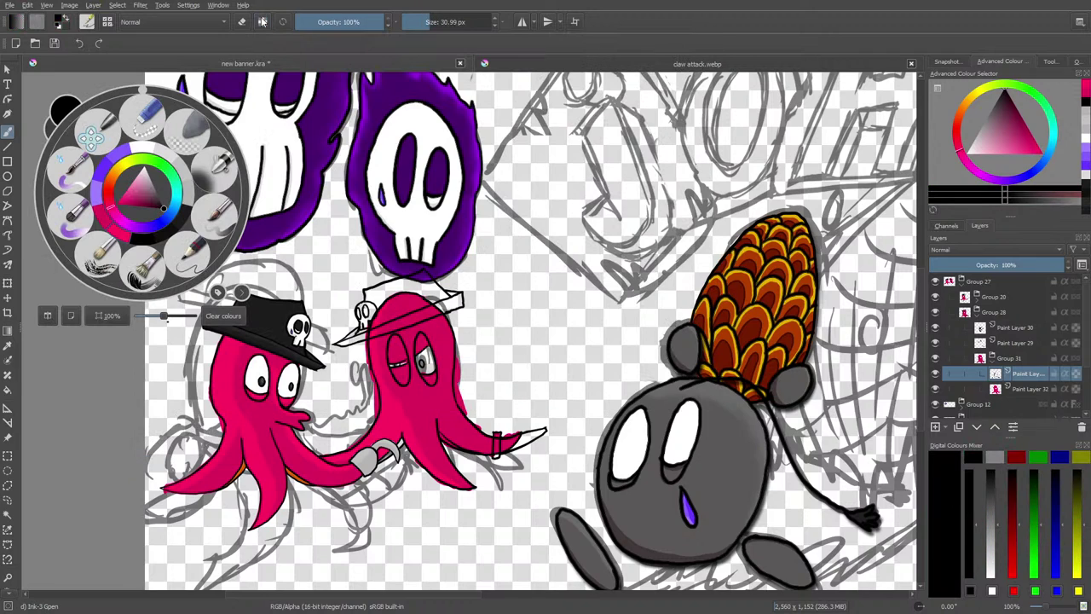
left_click(403, 408)
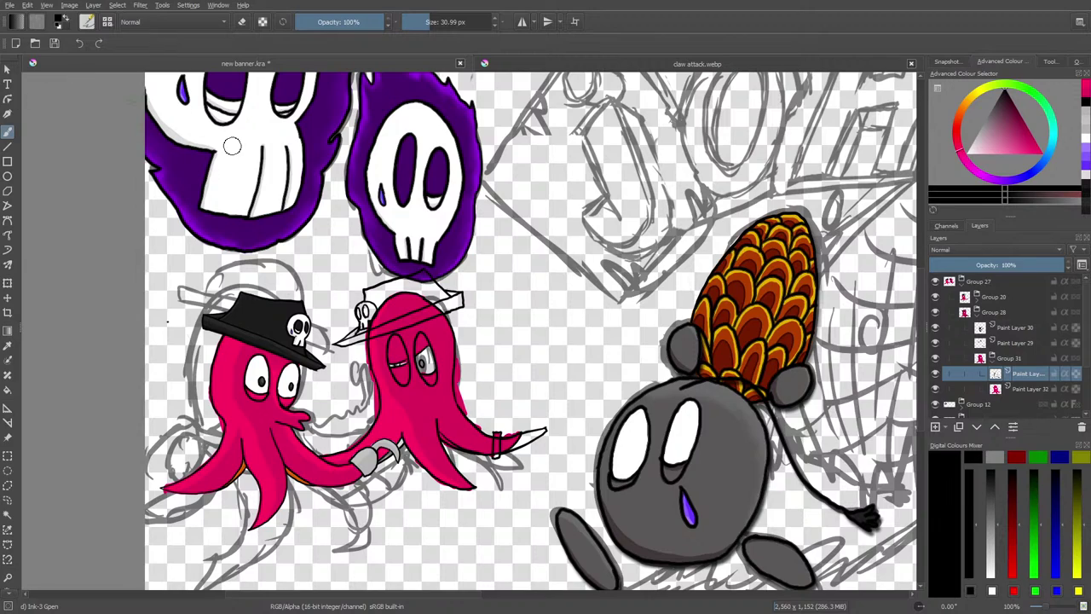
left_click_drag(426, 21, 416, 21)
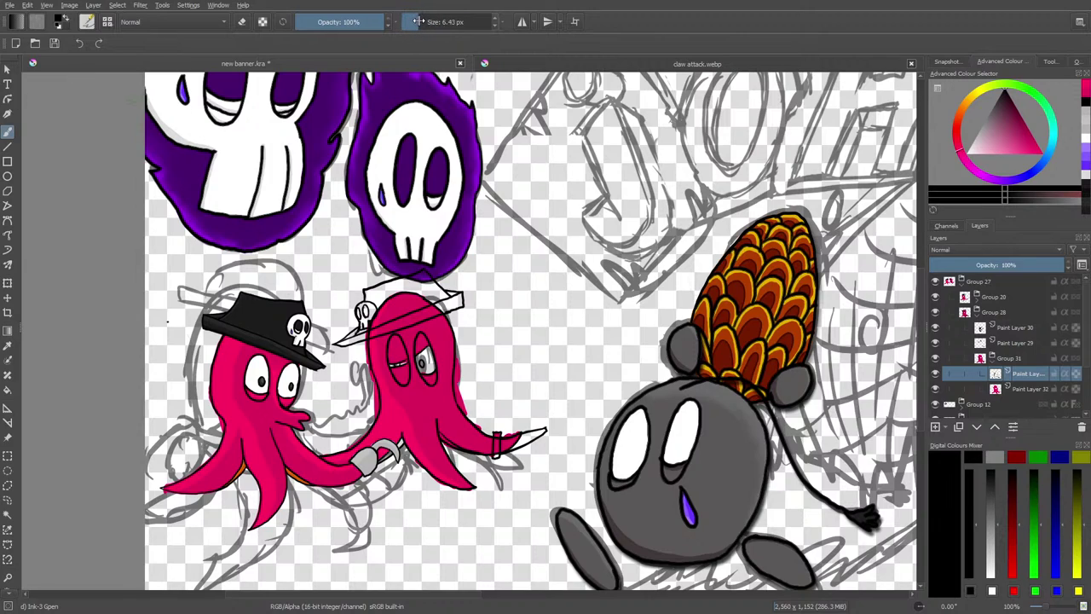
- Check the octopus faces in claw attack.webp and draw a puckered mouth in black below the second octopus's eyes
left_click(509, 69)
scroll(918, 379, "up", 5)
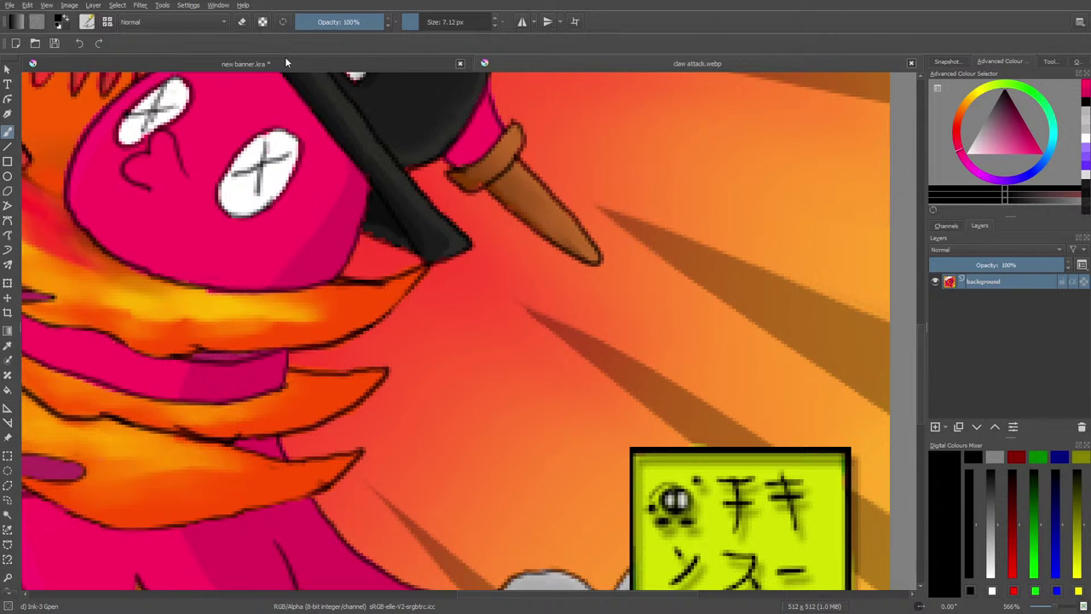
left_click(285, 62)
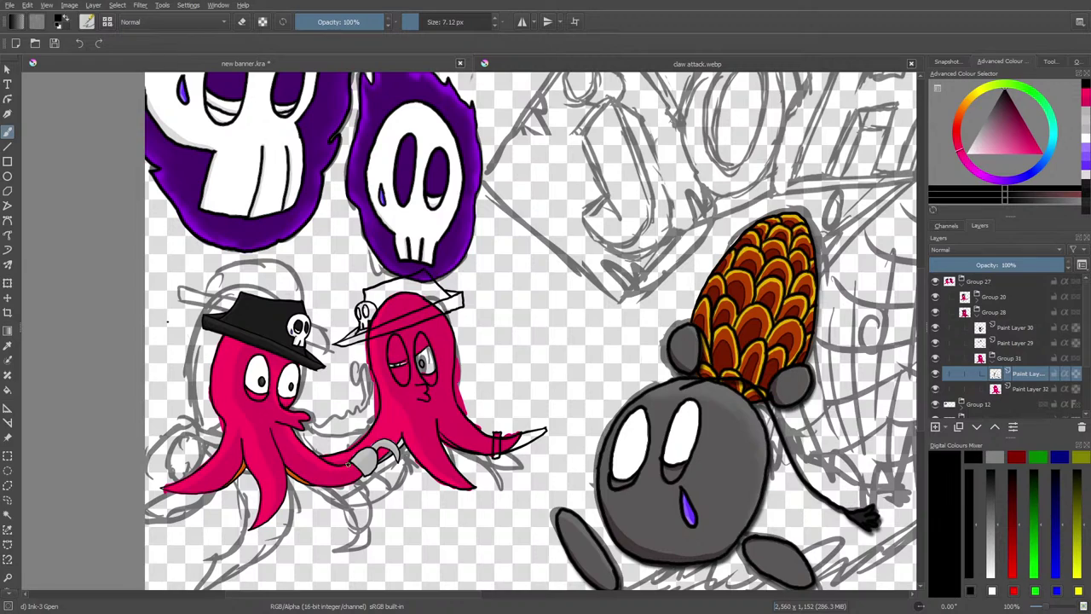
key("ctrl")
left_click_drag(357, 594, 328, 601)
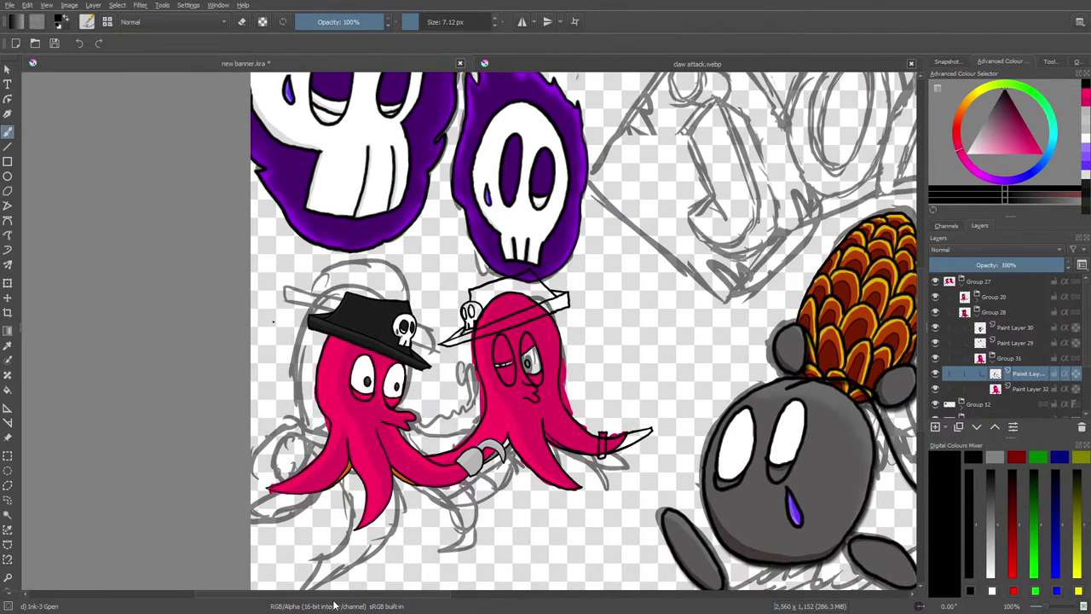
- Sample the pink from the second octopus's body, return to the brush and select its colour layer, Paint Layer 32
left_click(8, 345)
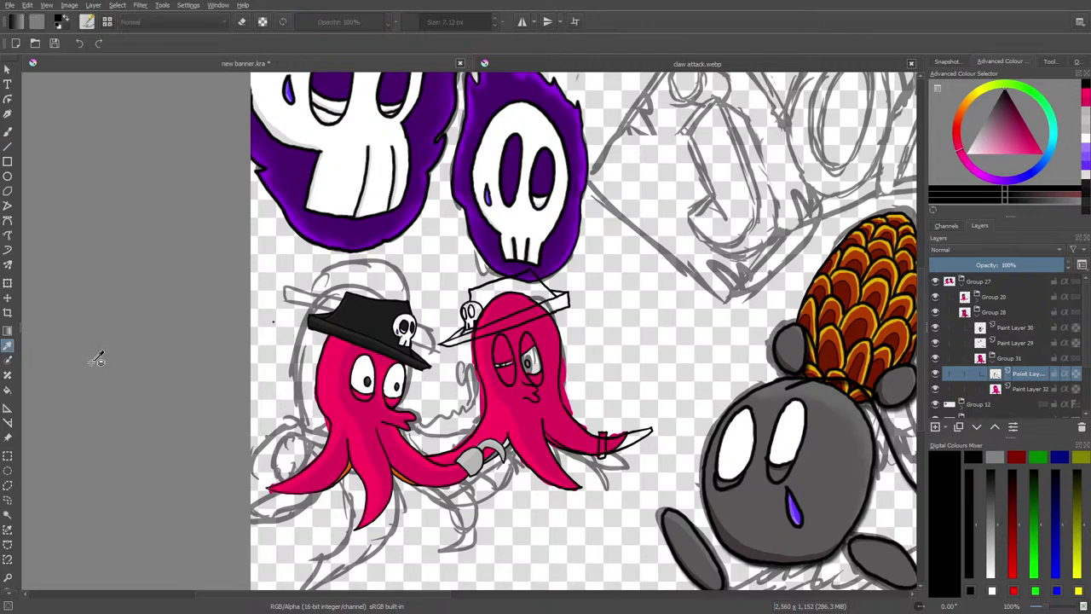
left_click(500, 403)
left_click(9, 127)
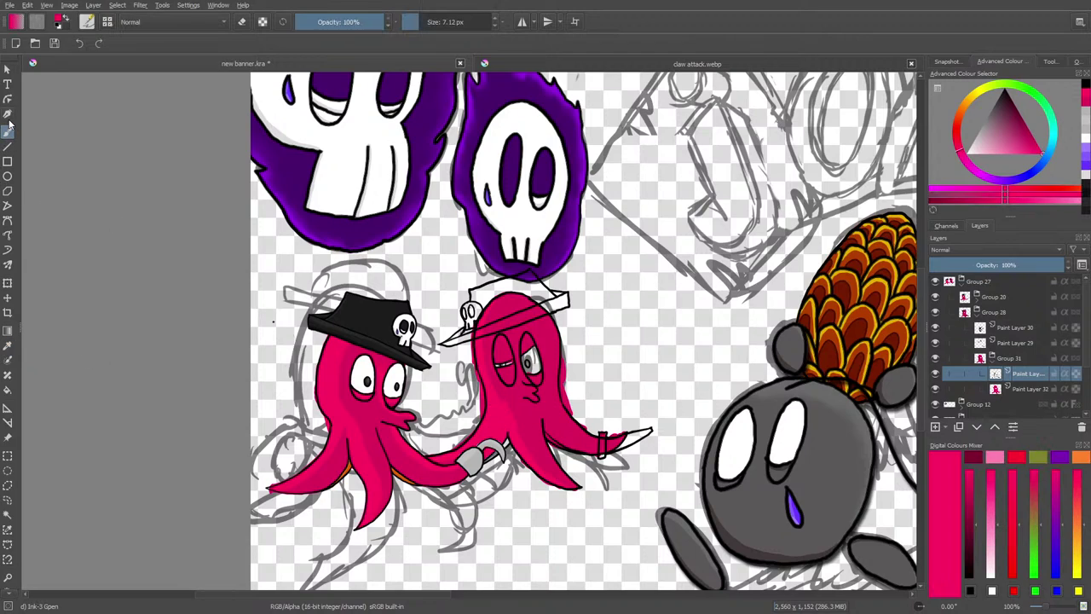
left_click(1028, 391)
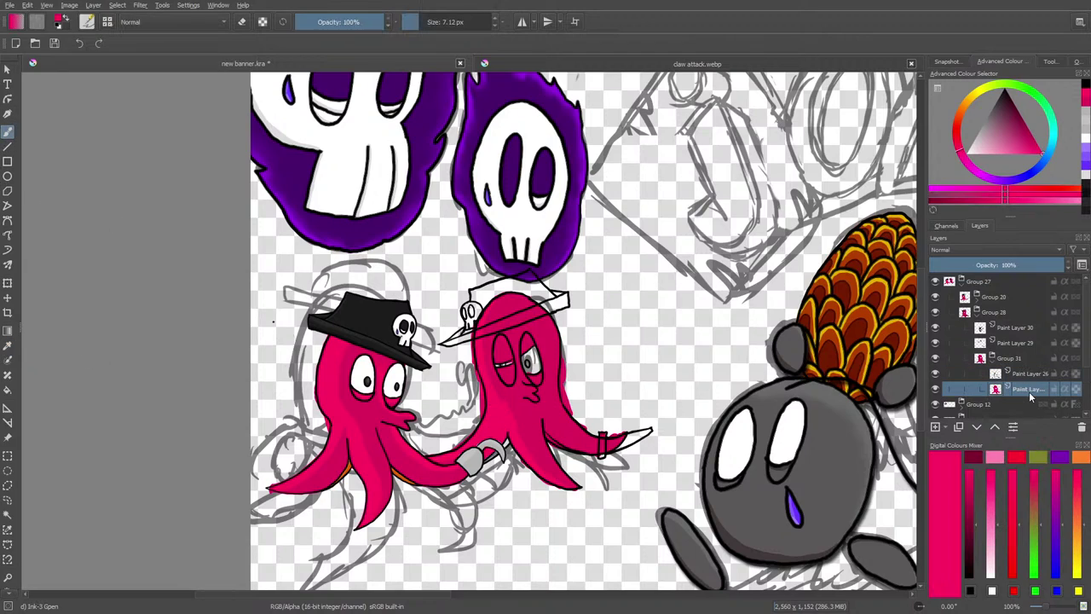
- Compare the second octopus with the octopus faces and shading in claw attack.webp and return to the banner document
left_click(1048, 608)
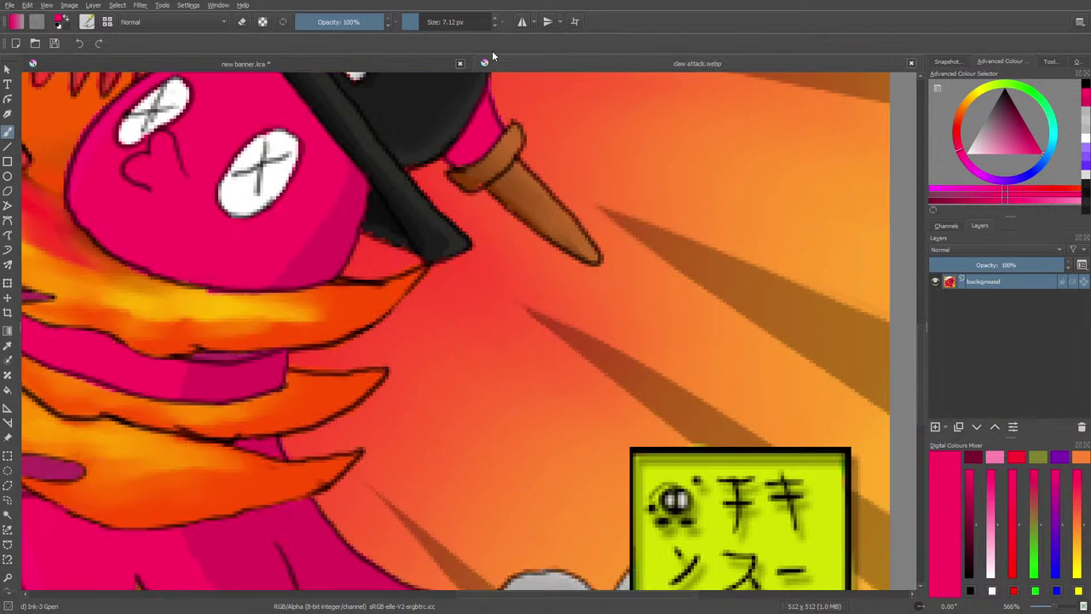
left_click_drag(920, 347, 923, 233)
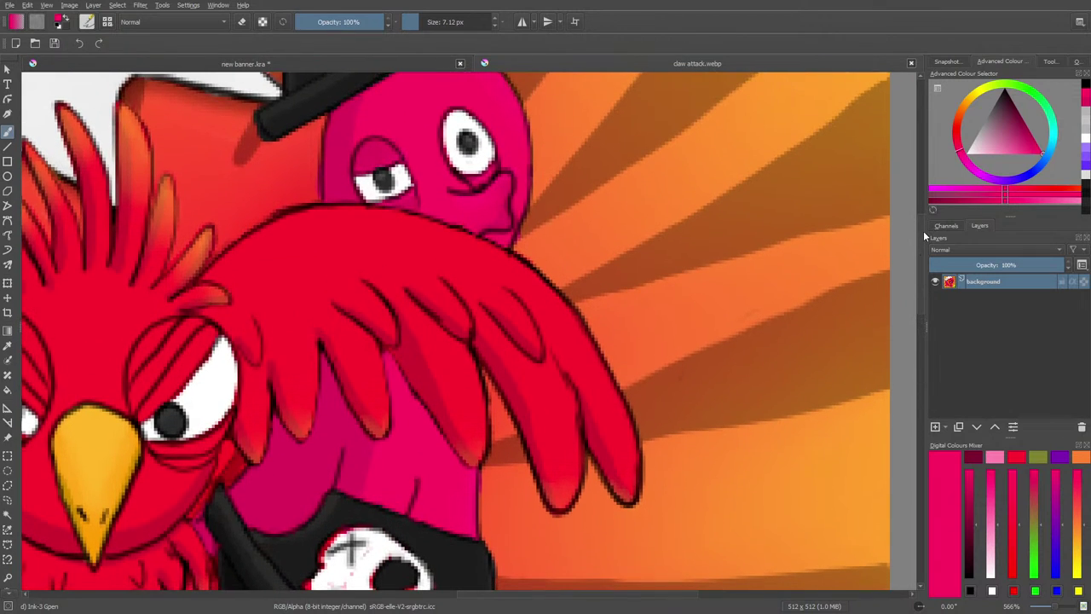
left_click(377, 63)
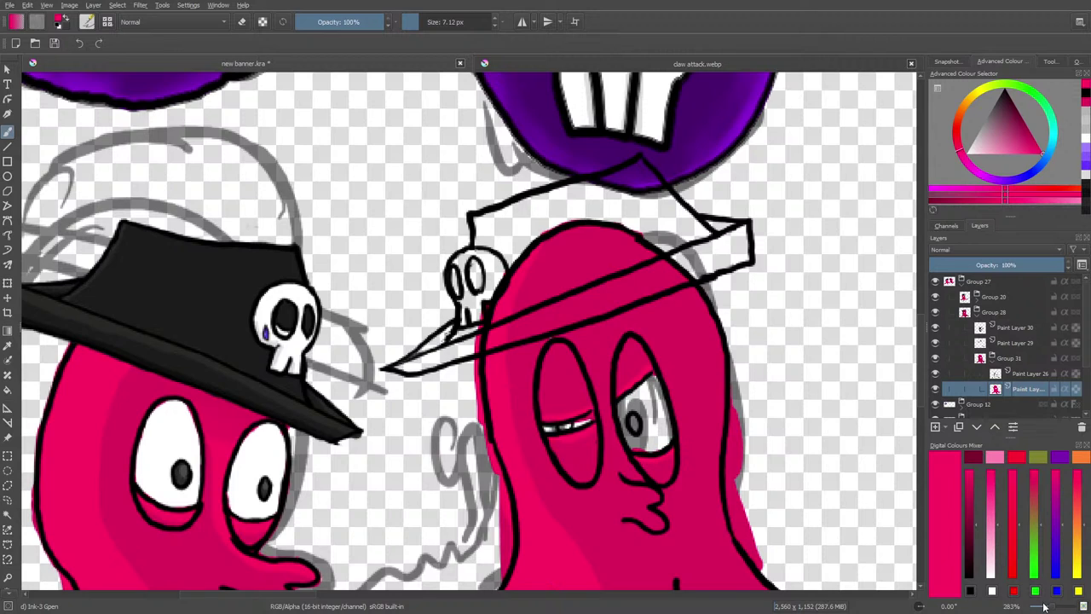
left_click_drag(1051, 606, 1046, 608)
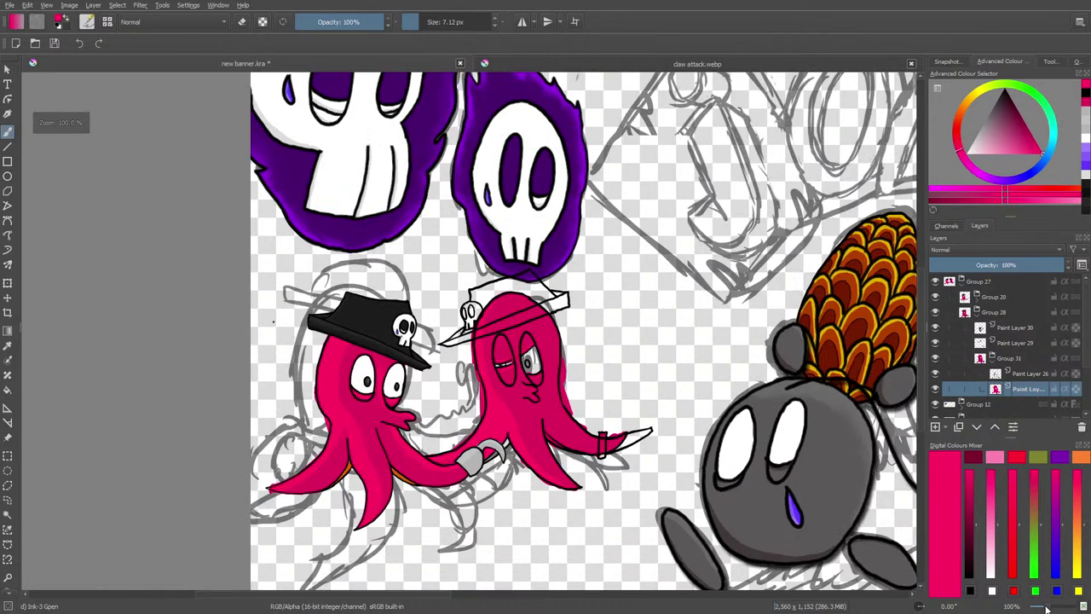
left_click(519, 59)
left_click_drag(1054, 606, 1049, 608)
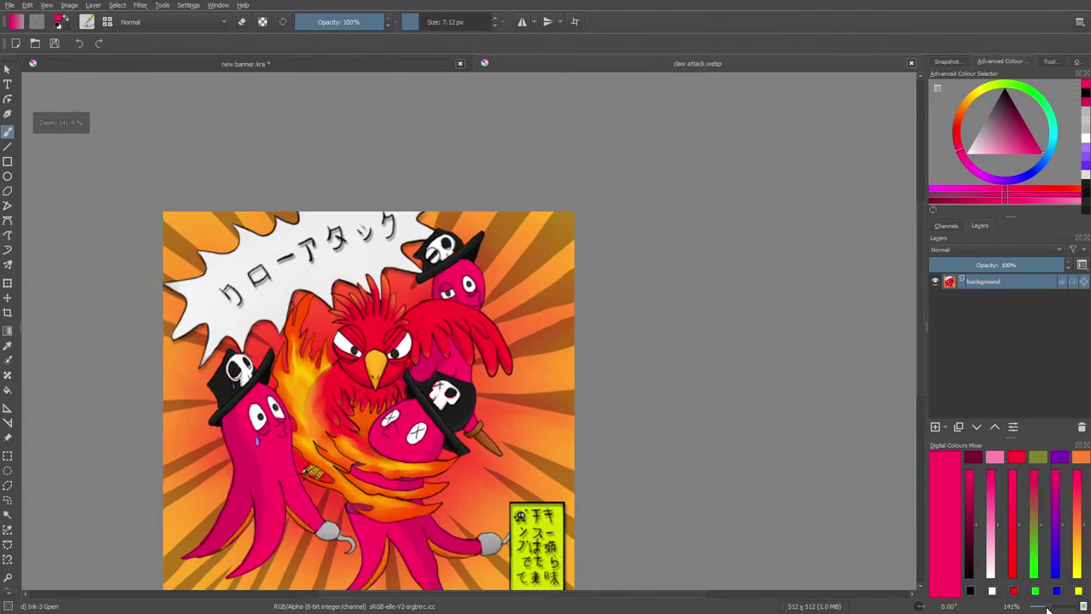
left_click(416, 64)
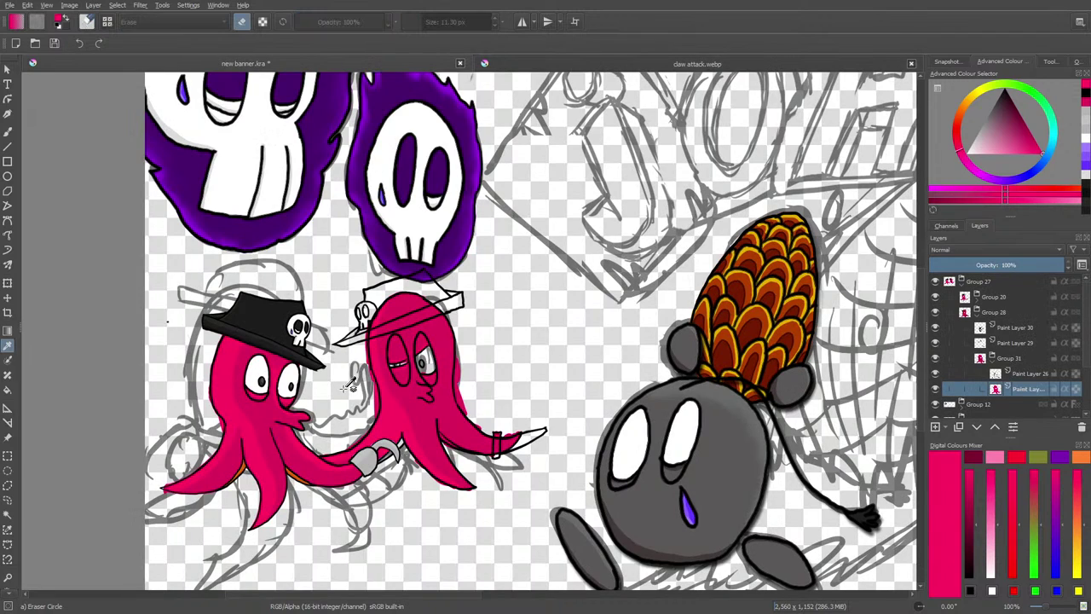
- Erase the pink spilling past the second octopus's outlines with the 11.30 px circle eraser and return to the Ink-3 Gpen brush
key("e")
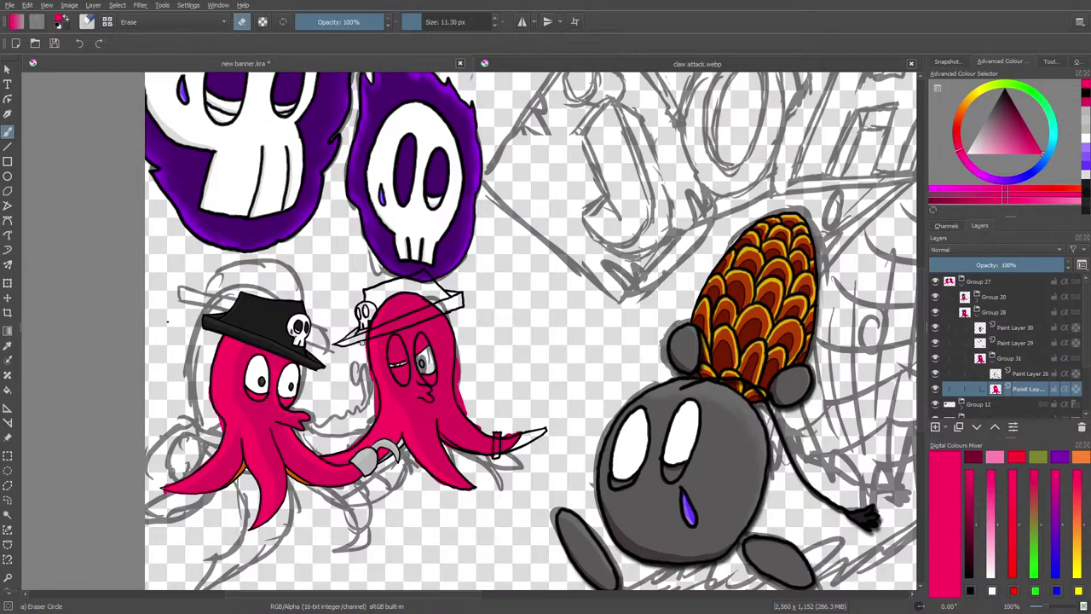
left_click_drag(375, 372, 366, 426)
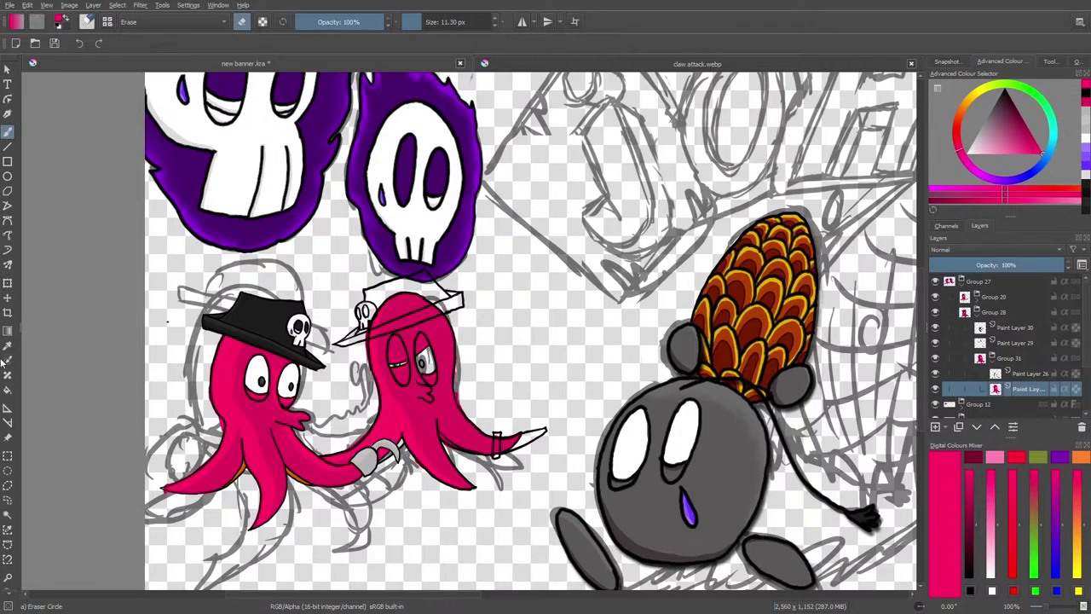
key("slash")
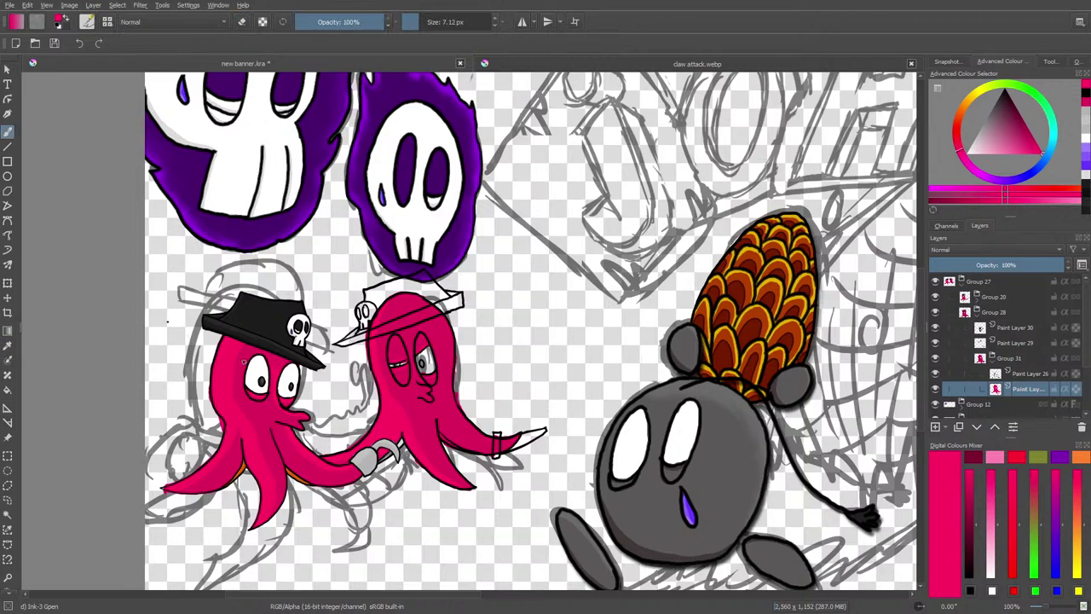
- Sample the orange beneath the first octopus's tentacles and paint the underside of the second octopus's tentacles with it
left_click(8, 345)
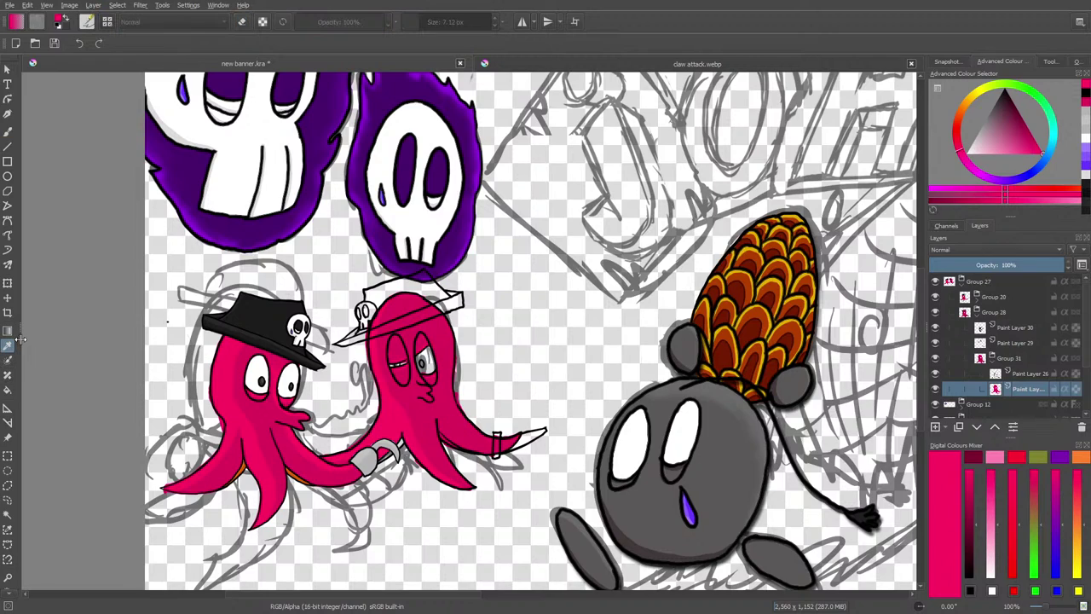
left_click(242, 470)
left_click(242, 471)
left_click(243, 472)
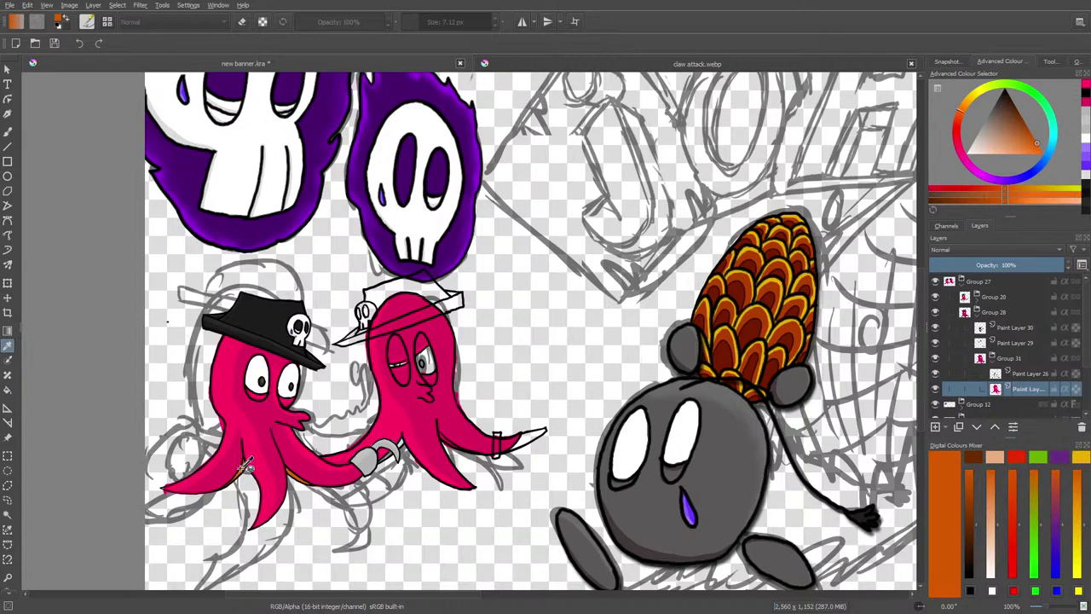
left_click(8, 131)
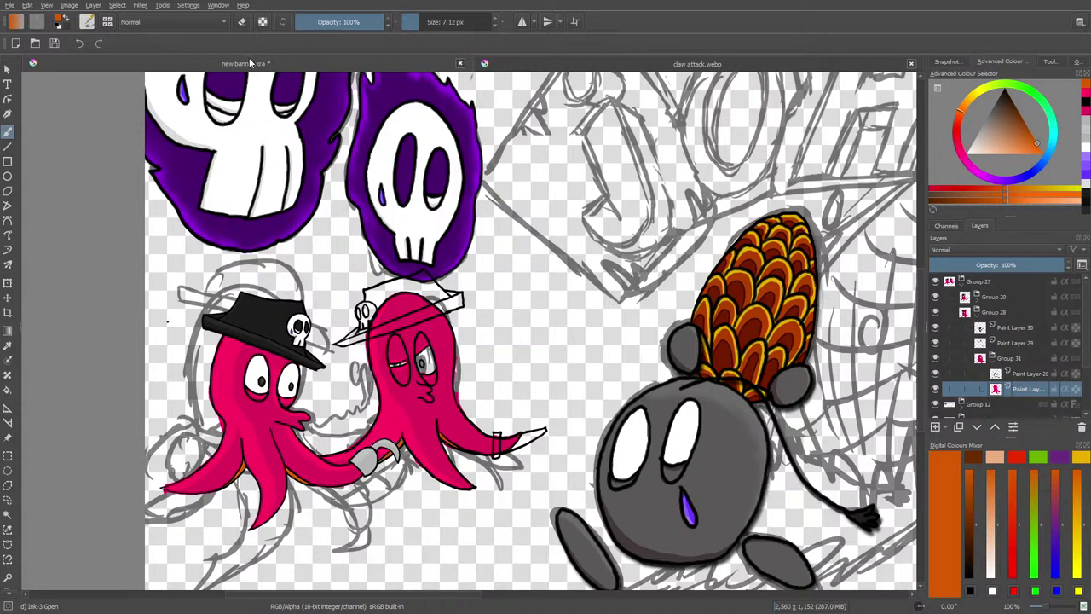
- Open Crystal rino.webp from the story of awsomeness folder inside digi tekenimngen on the TOSHIBA EXT drive
left_click(36, 44)
left_click(272, 29)
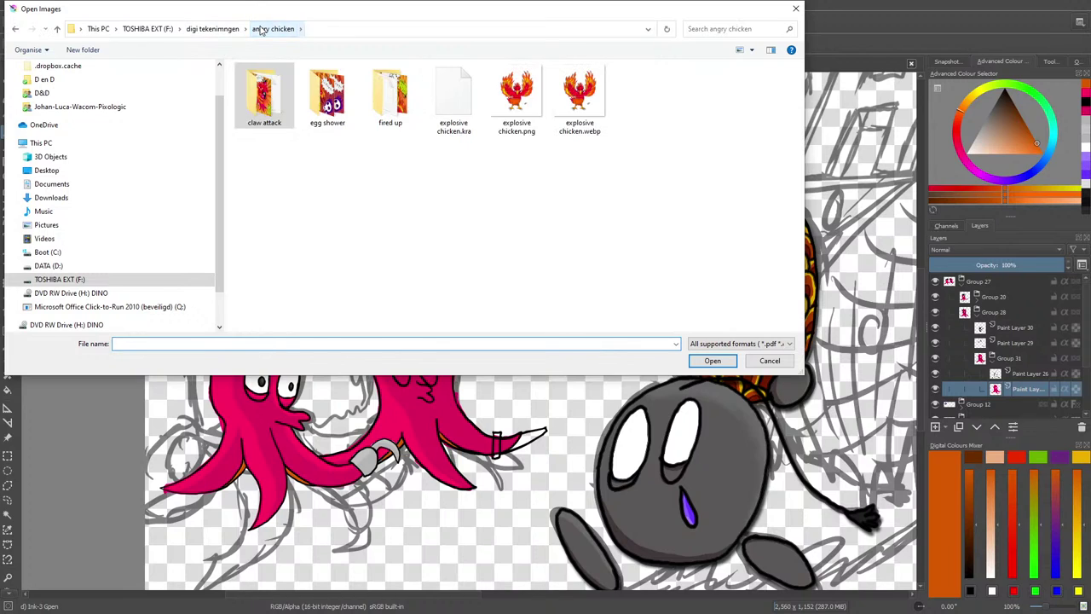
left_click(149, 29)
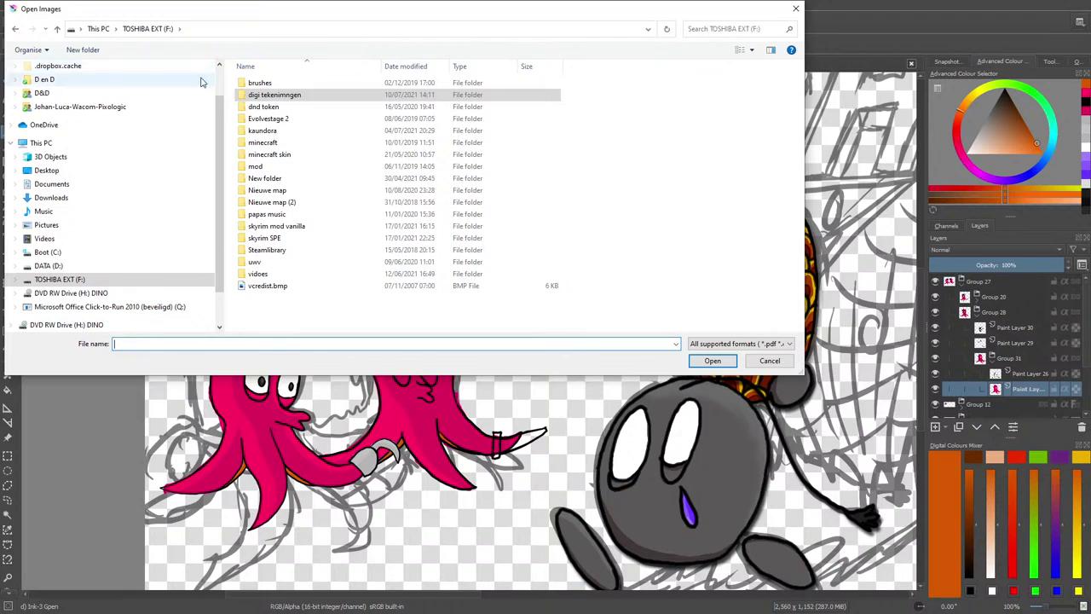
double_click(272, 94)
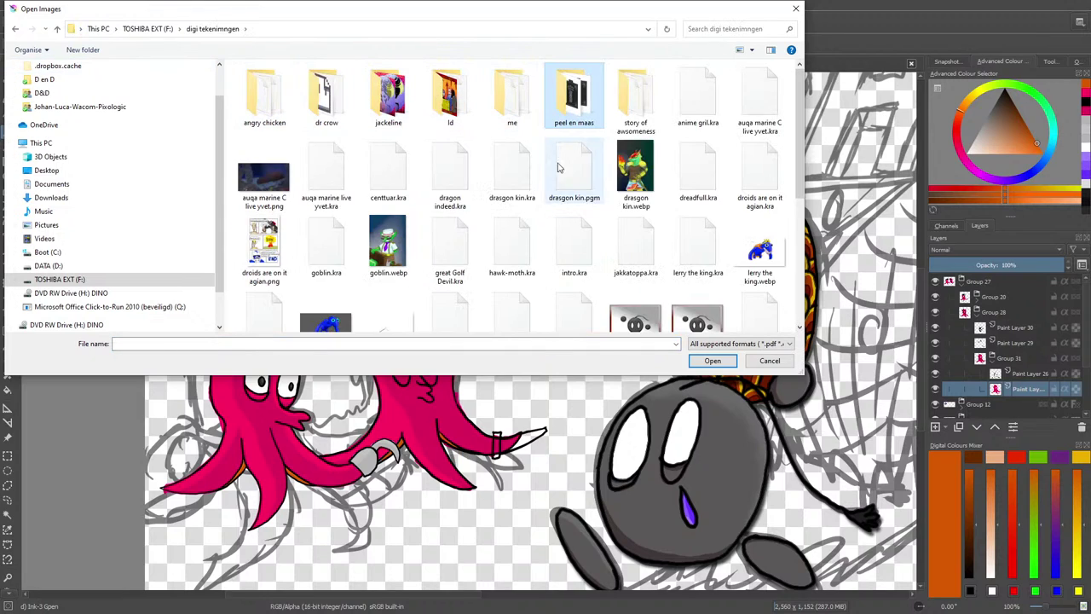
left_click(635, 96)
left_click(712, 360)
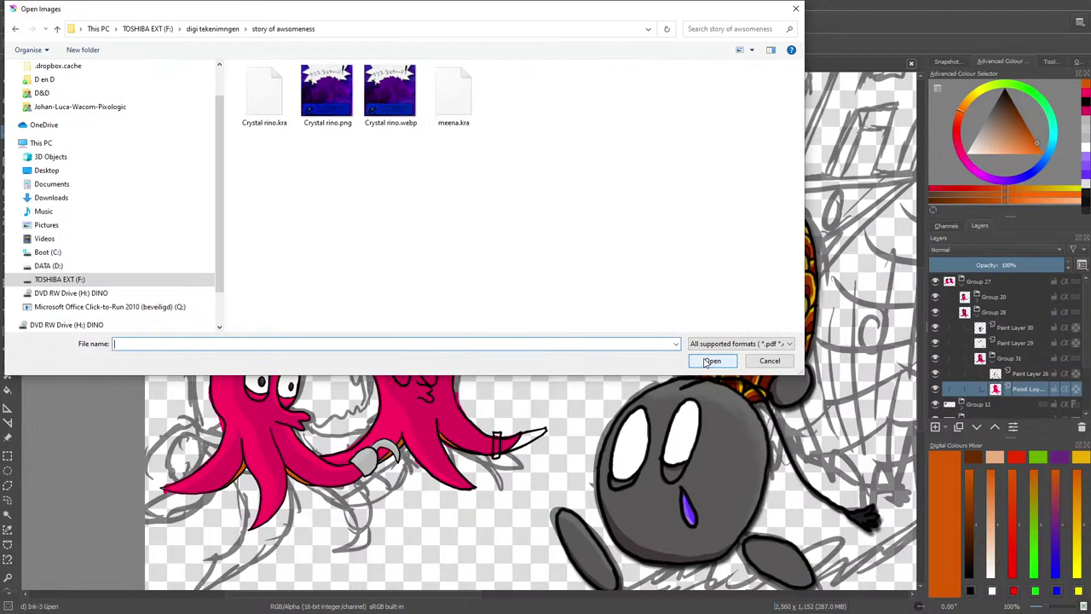
left_click(391, 95)
left_click(711, 360)
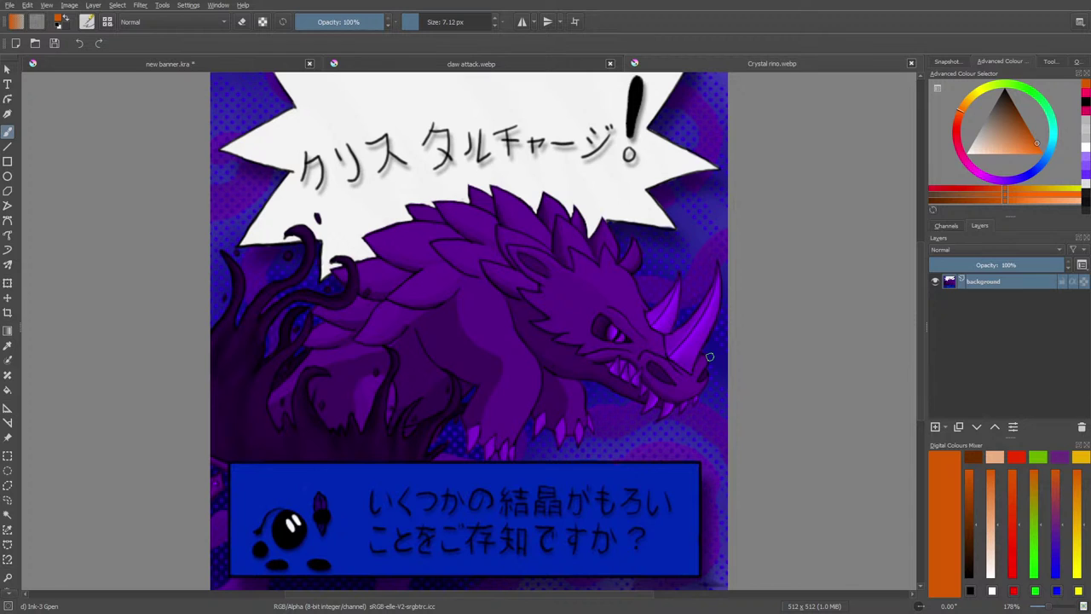
- Examine Crystal rino.webp and claw attack.webp as references, and look over the whole banner composition and its two octopuses
left_click(254, 65)
left_click(442, 63)
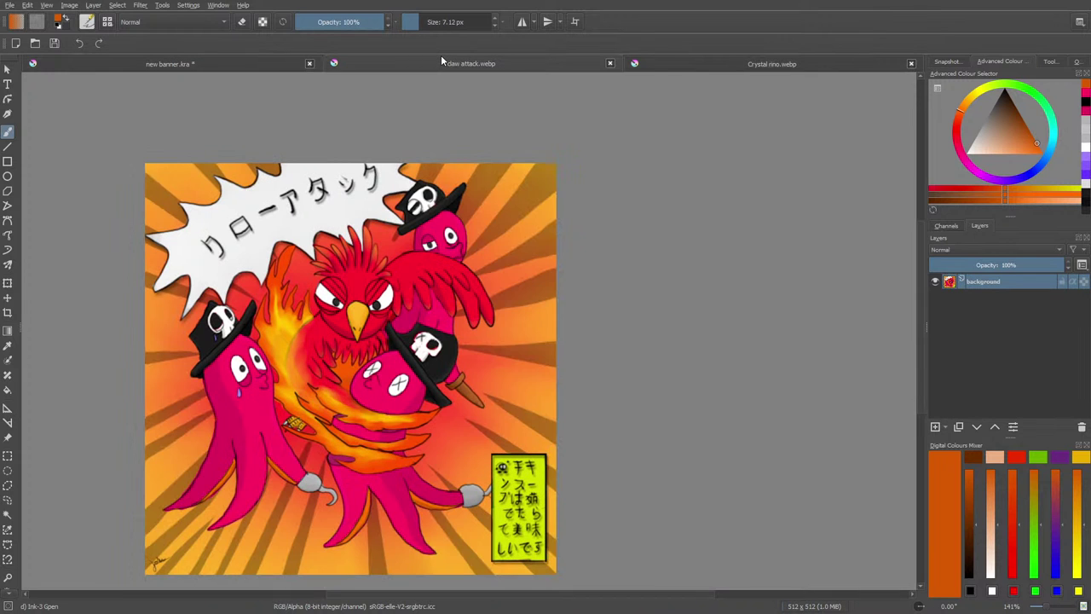
left_click(678, 57)
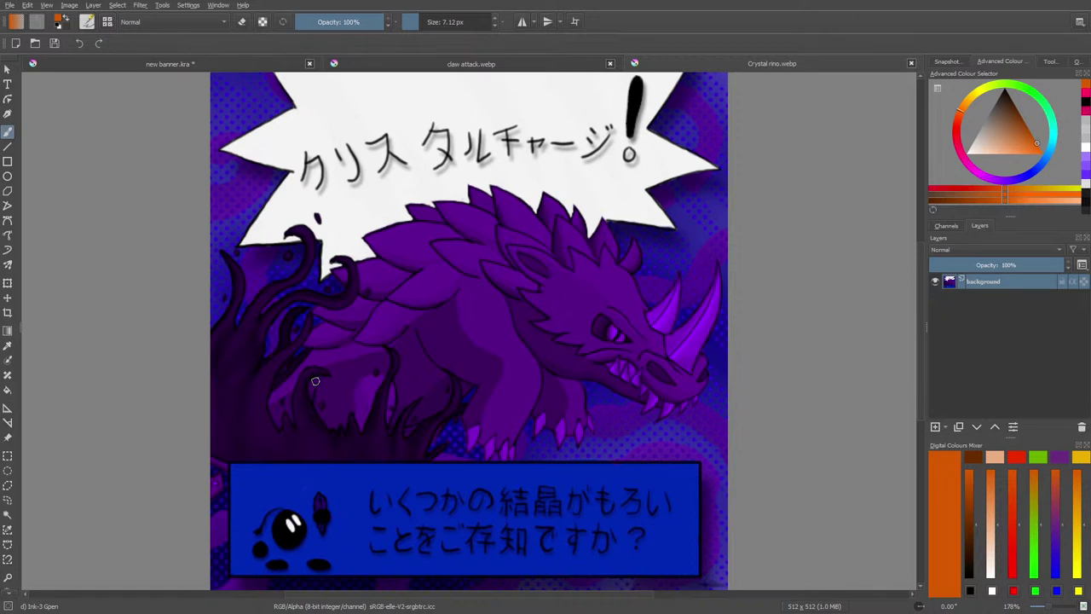
left_click(213, 60)
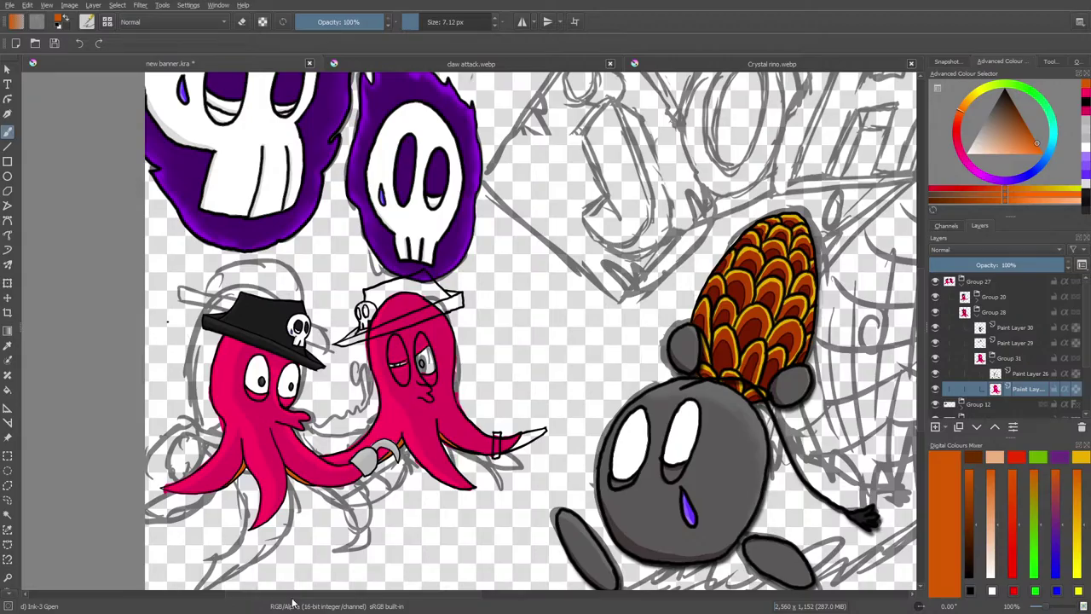
left_click_drag(297, 595, 403, 606)
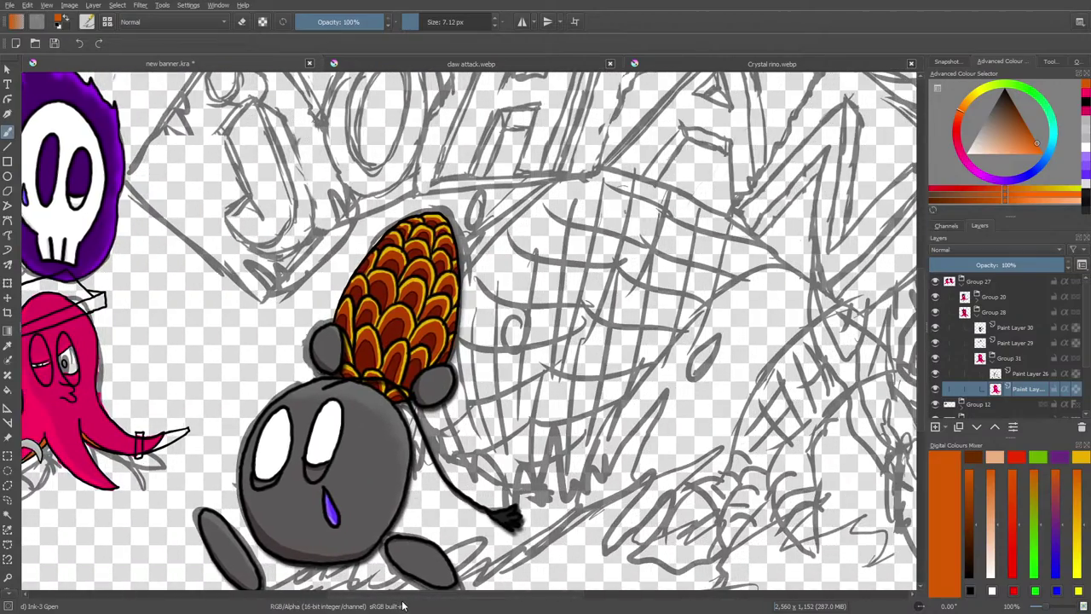
left_click(1038, 605)
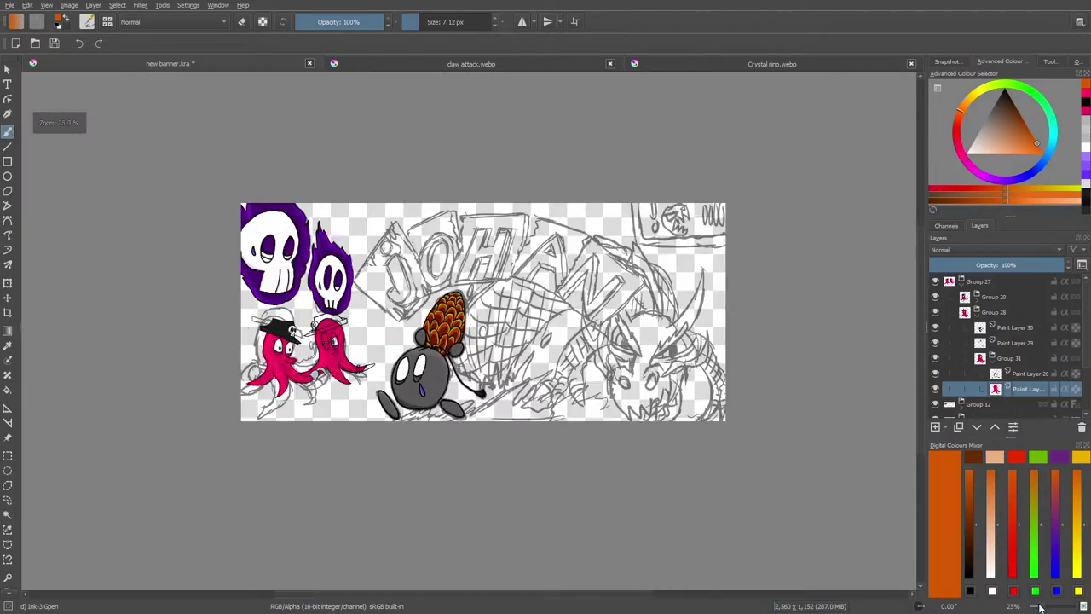
left_click_drag(1038, 605, 1044, 607)
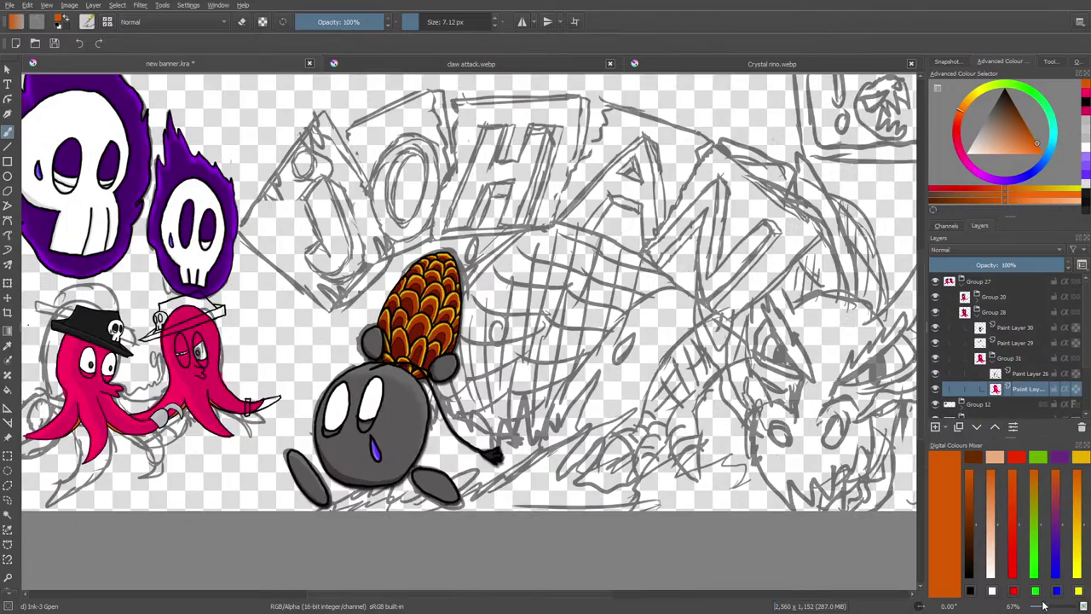
left_click_drag(477, 596, 384, 608)
mouse_move(923, 339)
left_mouse_down()
mouse_move(923, 330)
mouse_move(926, 345)
left_mouse_up()
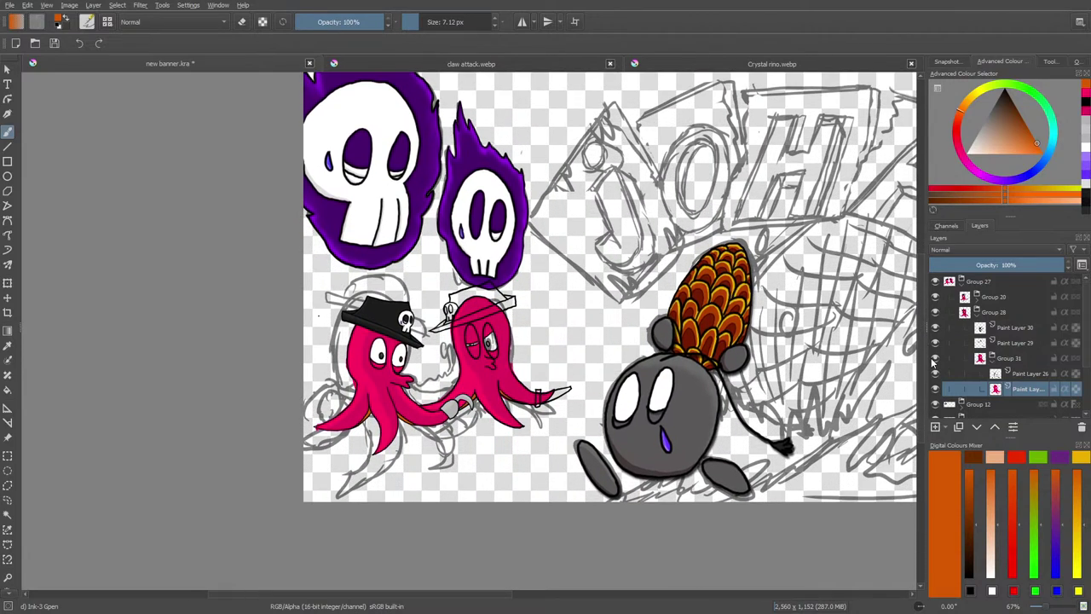
- Sample white from the first octopus's eye and paint the whites of the second octopus's two half-closed eyes with it
left_click(1050, 606)
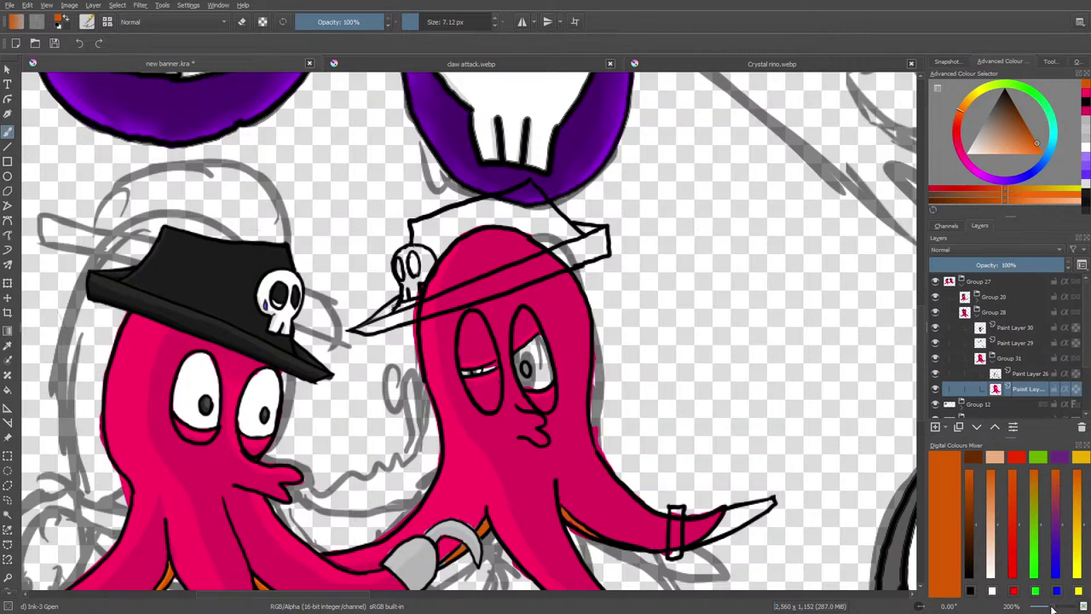
left_click(7, 345)
left_click(210, 365)
left_click(8, 132)
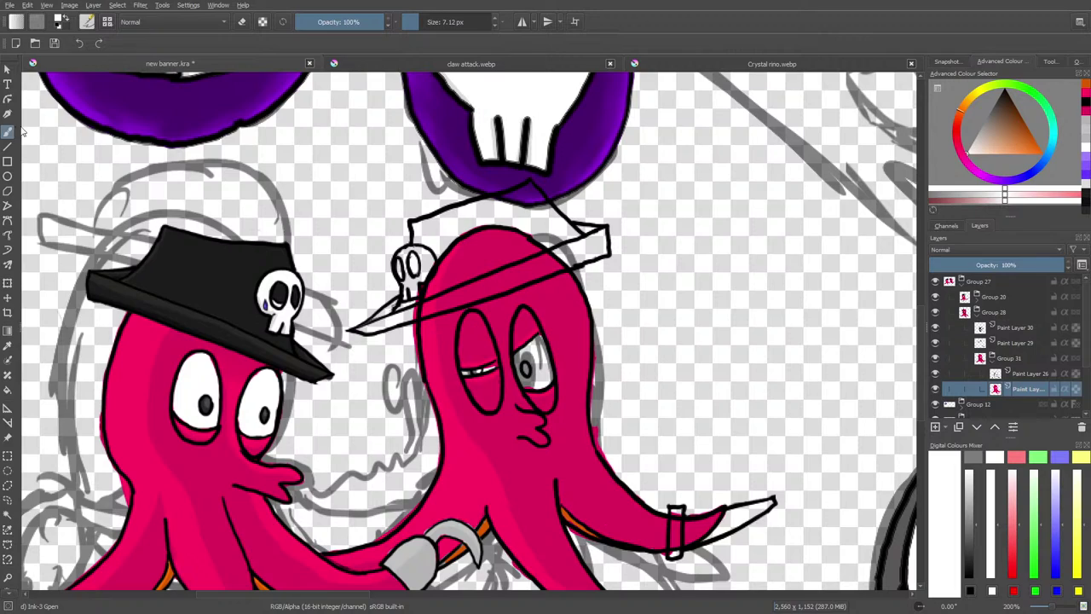
left_click_drag(490, 364, 498, 368)
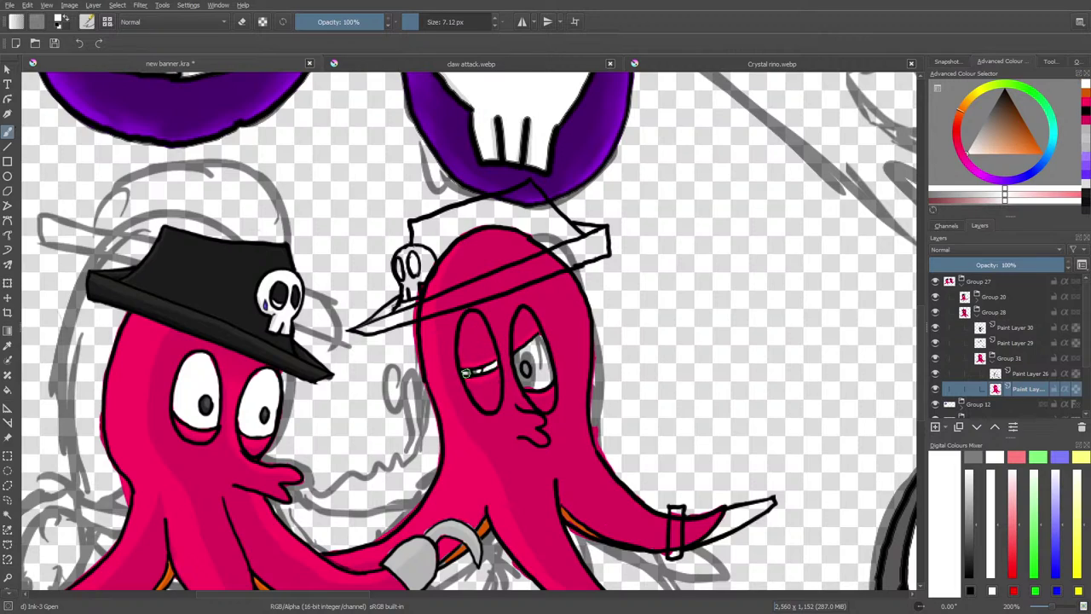
left_click(465, 374)
mouse_move(527, 367)
left_mouse_down()
mouse_move(542, 388)
mouse_move(550, 384)
mouse_move(545, 349)
mouse_move(547, 369)
mouse_move(531, 382)
mouse_move(542, 378)
mouse_move(531, 380)
mouse_move(533, 347)
mouse_move(515, 360)
mouse_move(527, 361)
mouse_move(539, 339)
mouse_move(549, 364)
left_mouse_up()
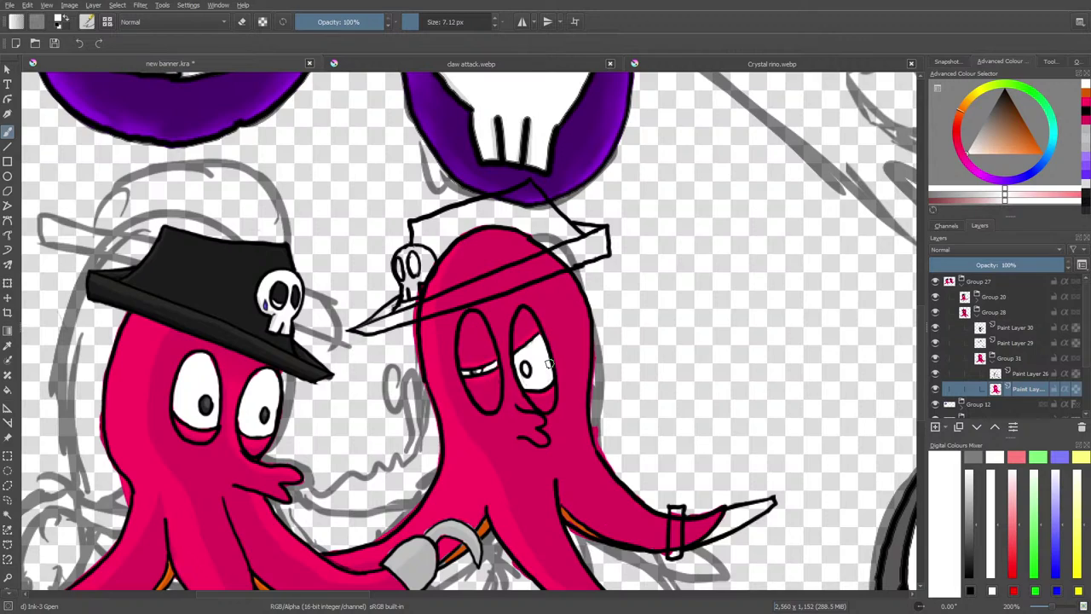
key("e")
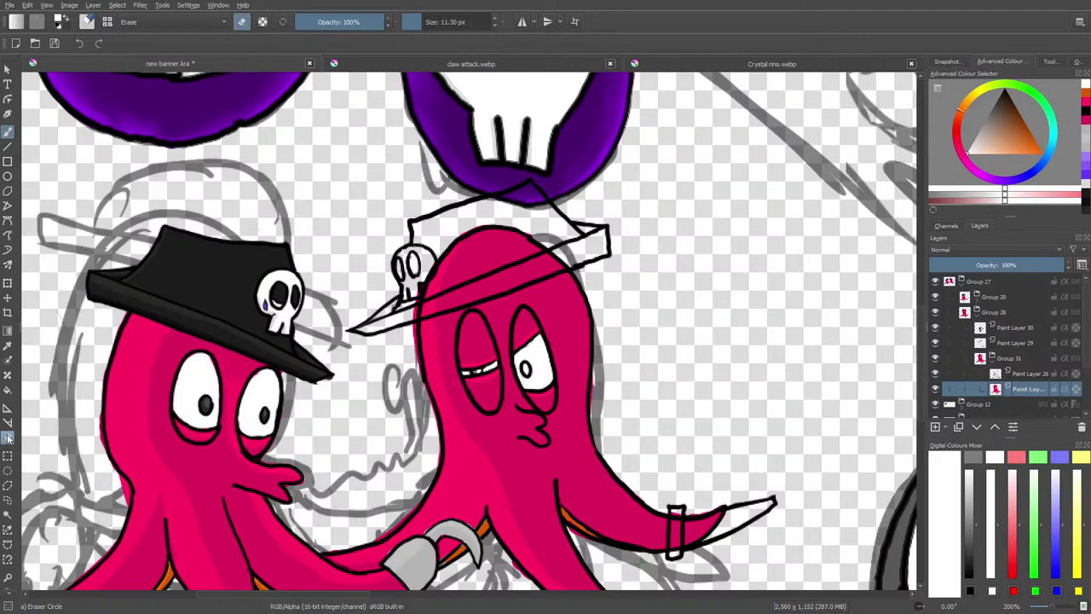
key("slash")
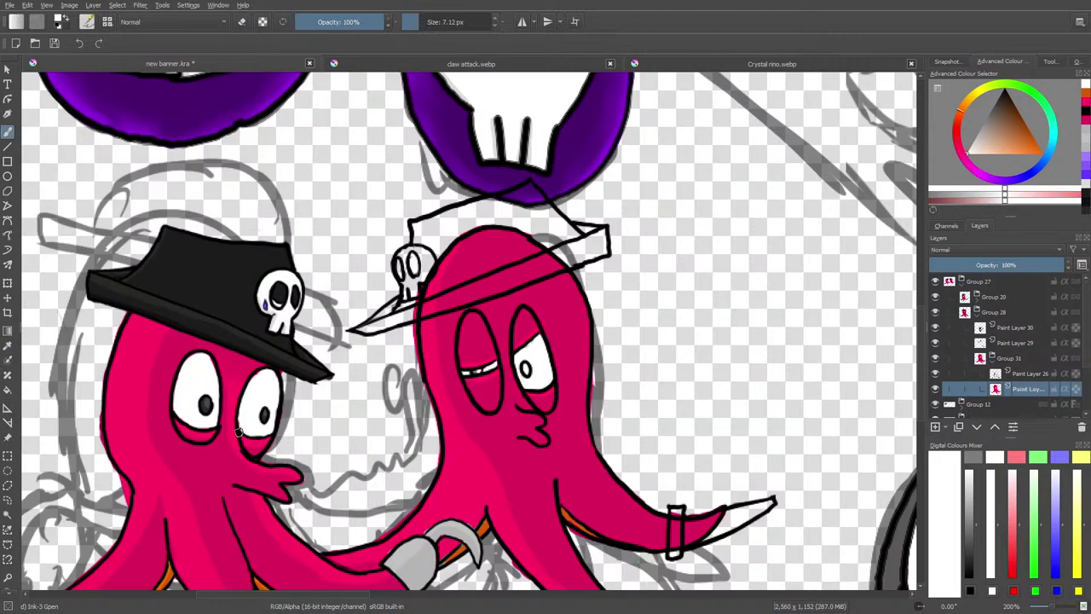
- Sample the first octopus's pink and paint the shading beneath its hat on the body colour layer inside Group 23
key("p")
left_click(181, 331)
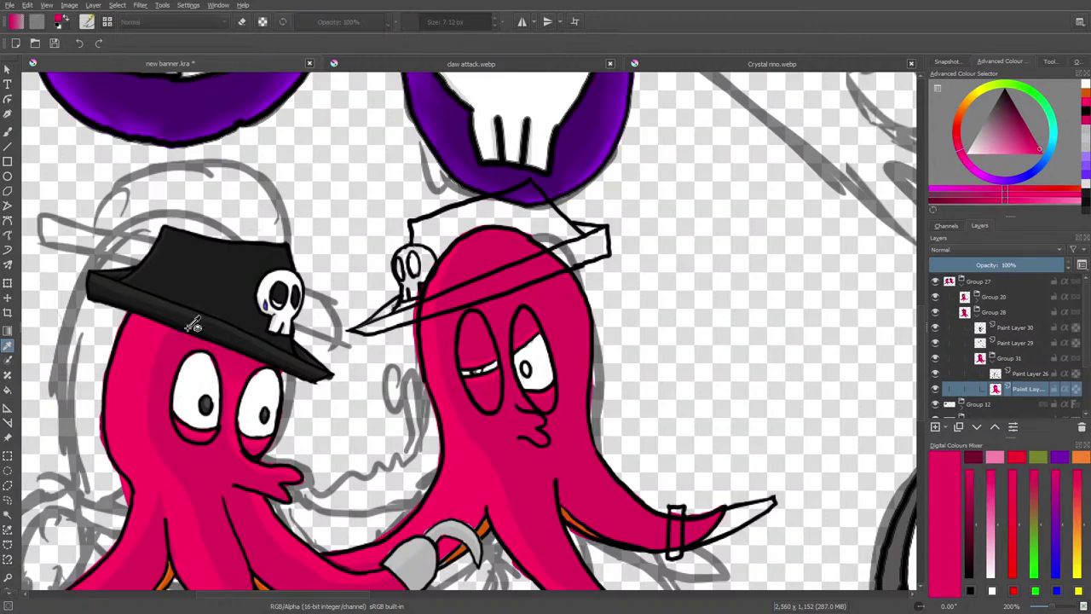
left_click(7, 132)
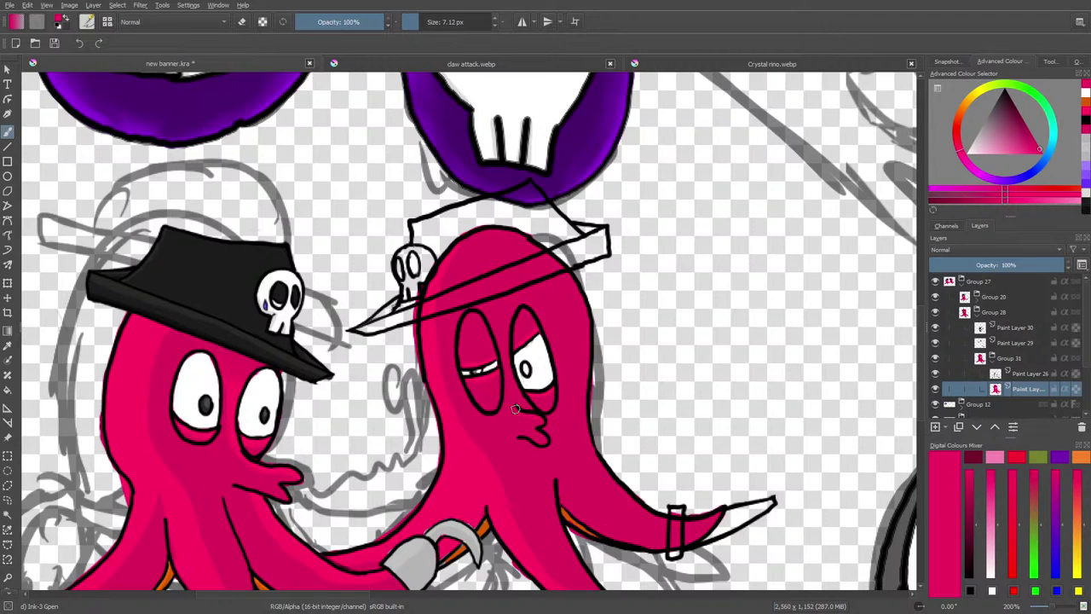
left_click(6, 337)
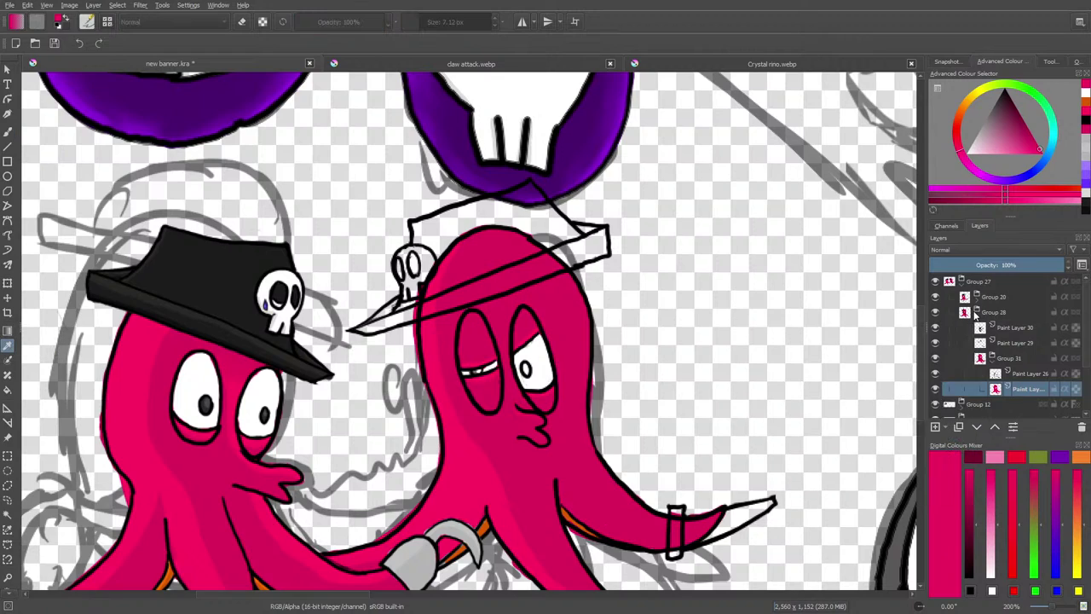
left_click(976, 314)
left_click(977, 299)
left_click(974, 388)
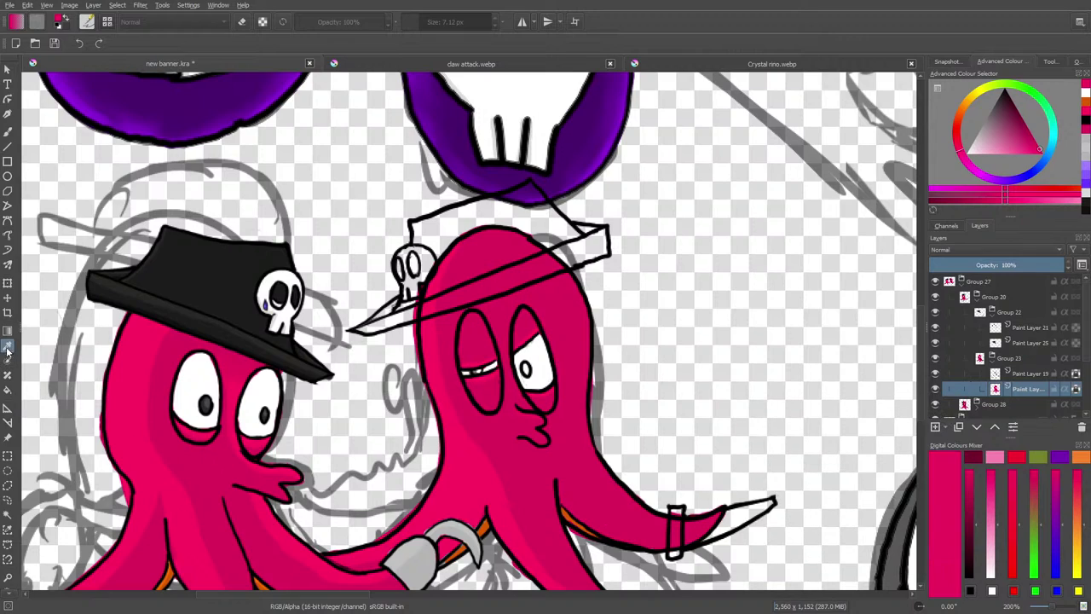
left_click(7, 131)
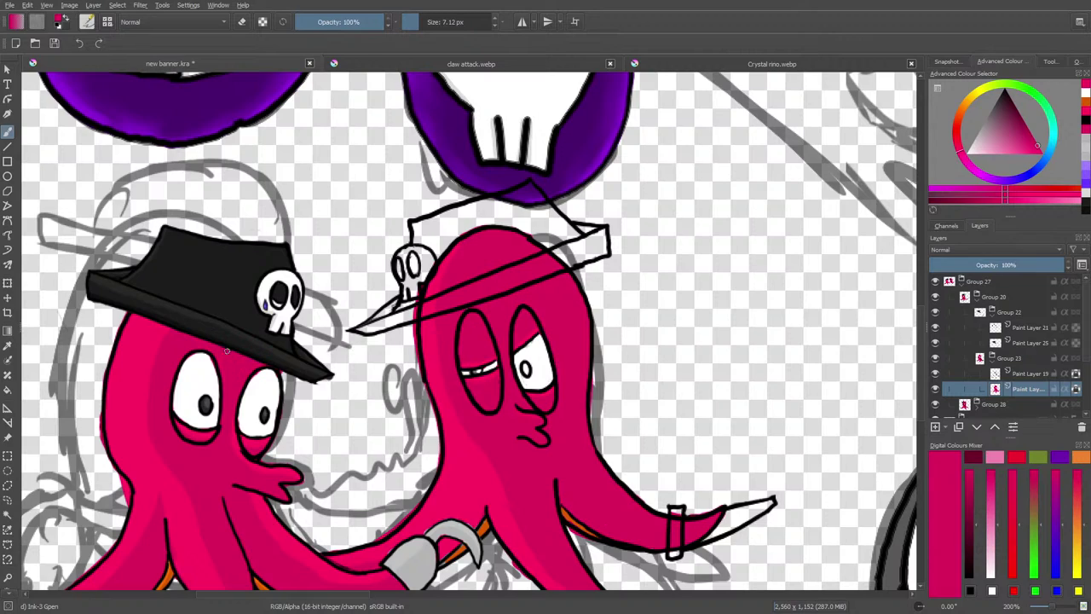
left_click_drag(178, 337, 177, 362)
scroll(921, 381, "down", 5)
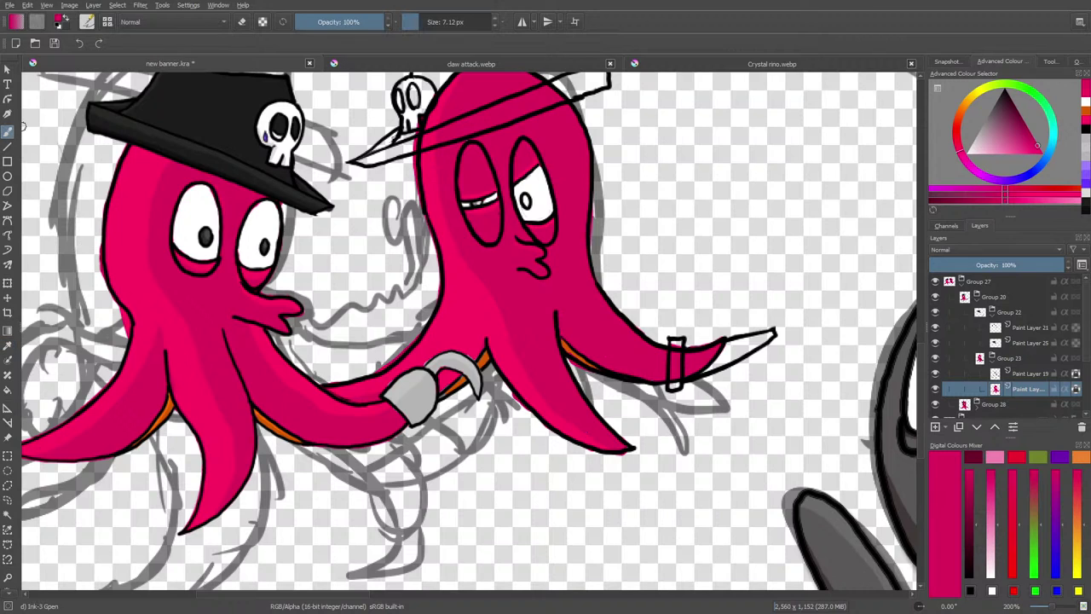
- Switch to the Basic-1 brush at 10.36 px with alpha preserved and sample the bright pink of the first octopus's body
left_click(89, 20)
left_click(167, 147)
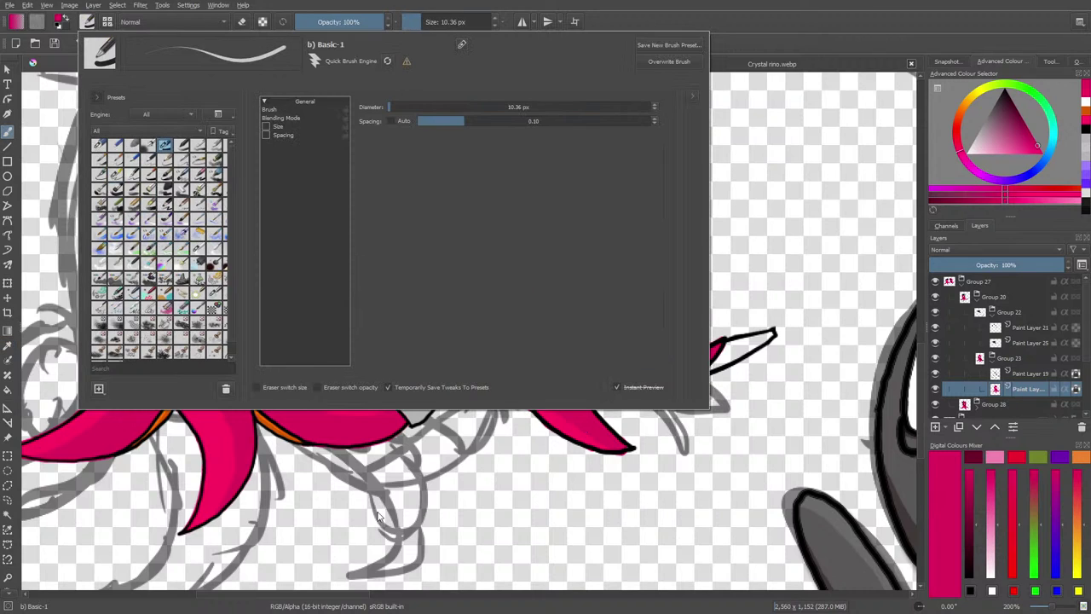
right_click(378, 439)
left_click(260, 333)
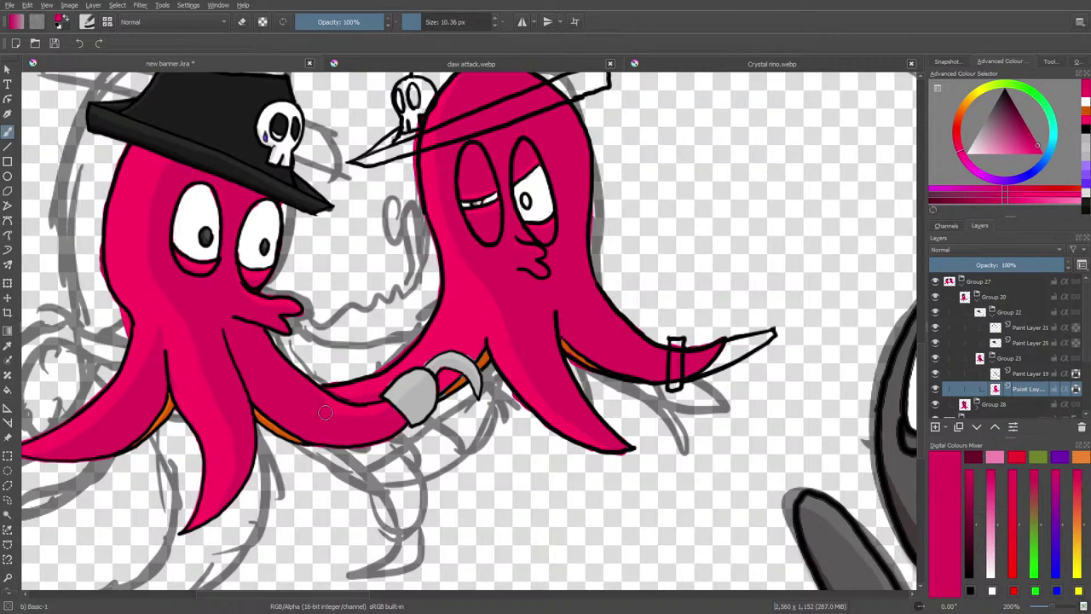
left_click(264, 23)
left_click_drag(341, 594, 290, 595)
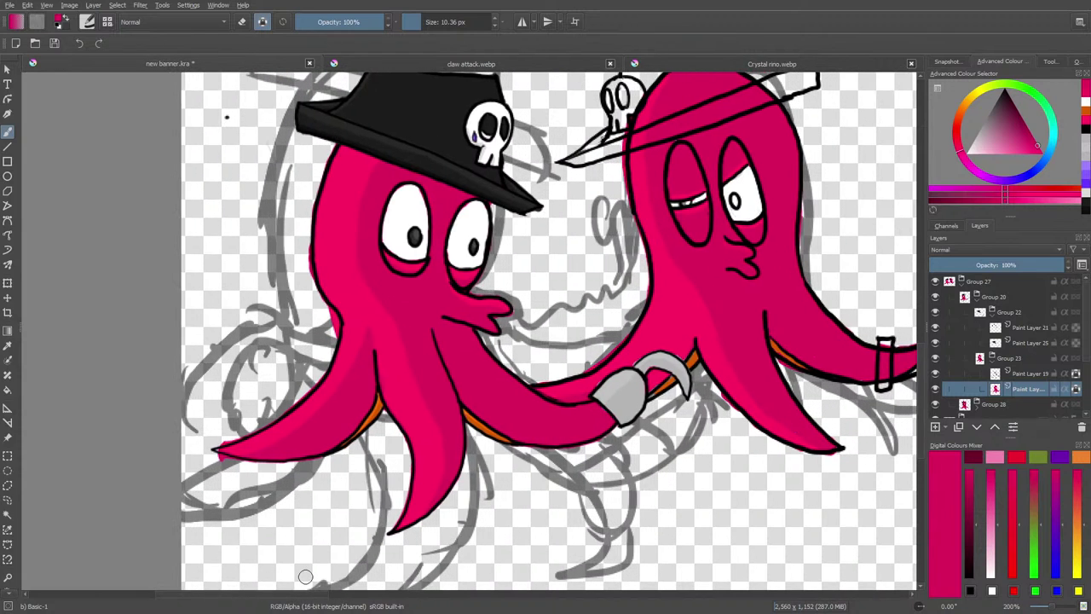
left_click(8, 347)
left_click(396, 371)
left_click(8, 132)
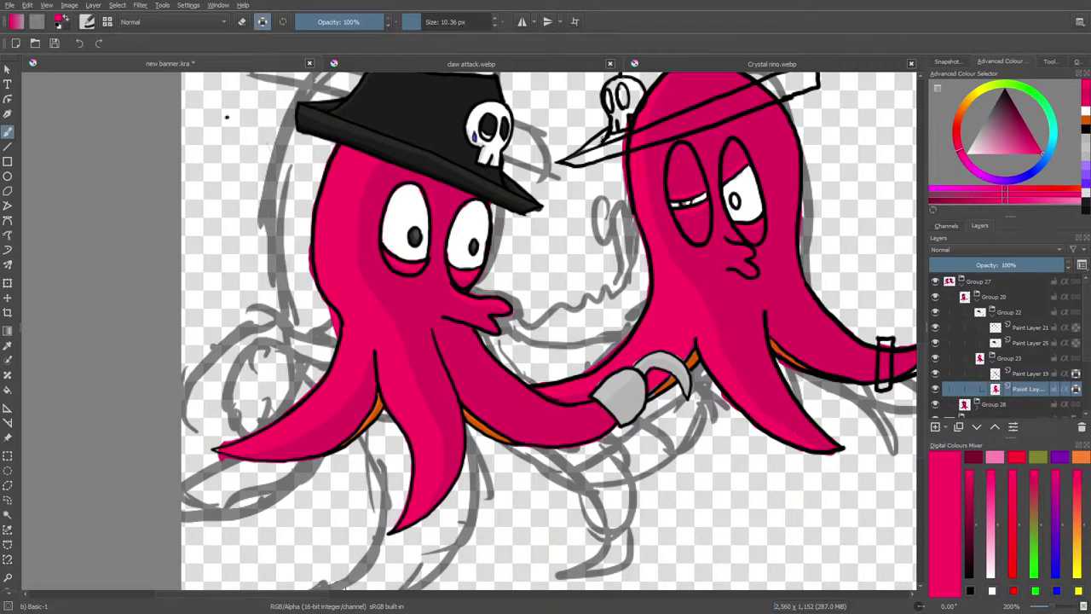
- Merge Paint Layer 30 into Paint Layer 29 in Group 28 and check which artwork the merged layer holds
left_click_drag(302, 595, 378, 594)
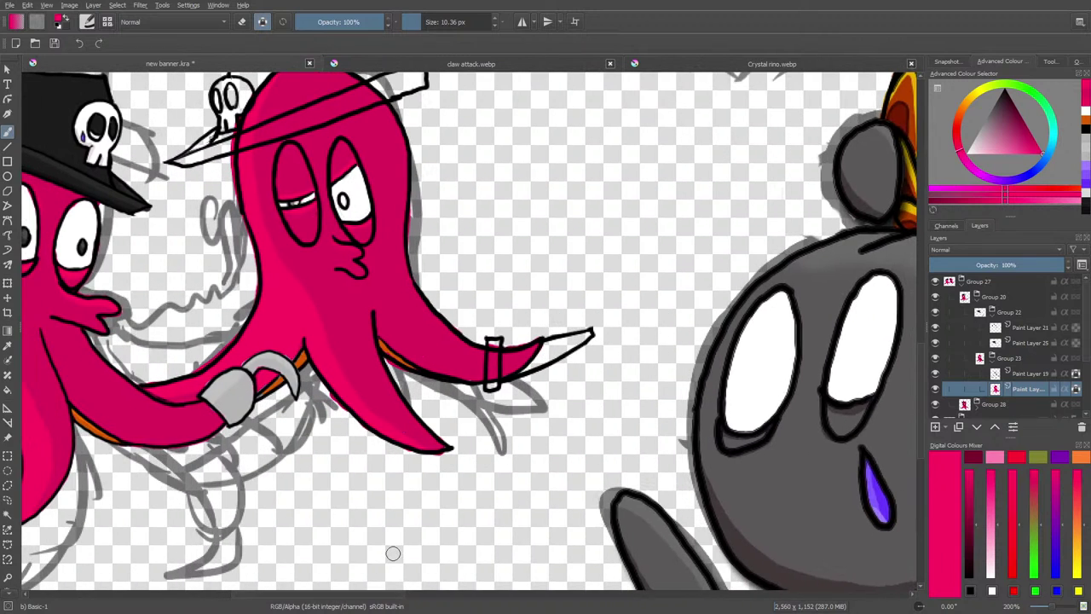
scroll(1023, 350, "down", 1)
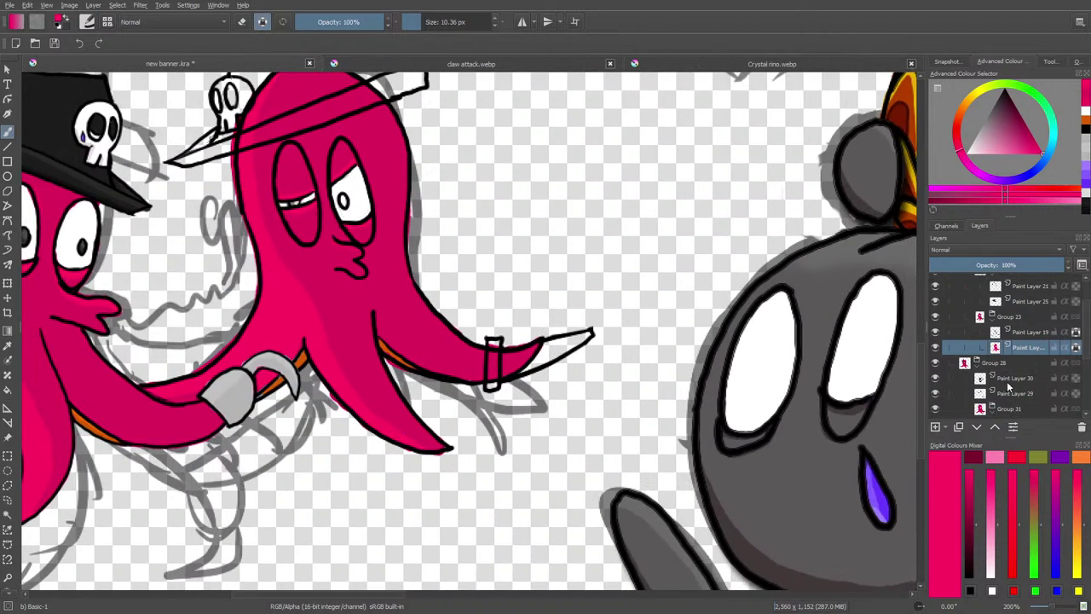
left_click(1008, 407)
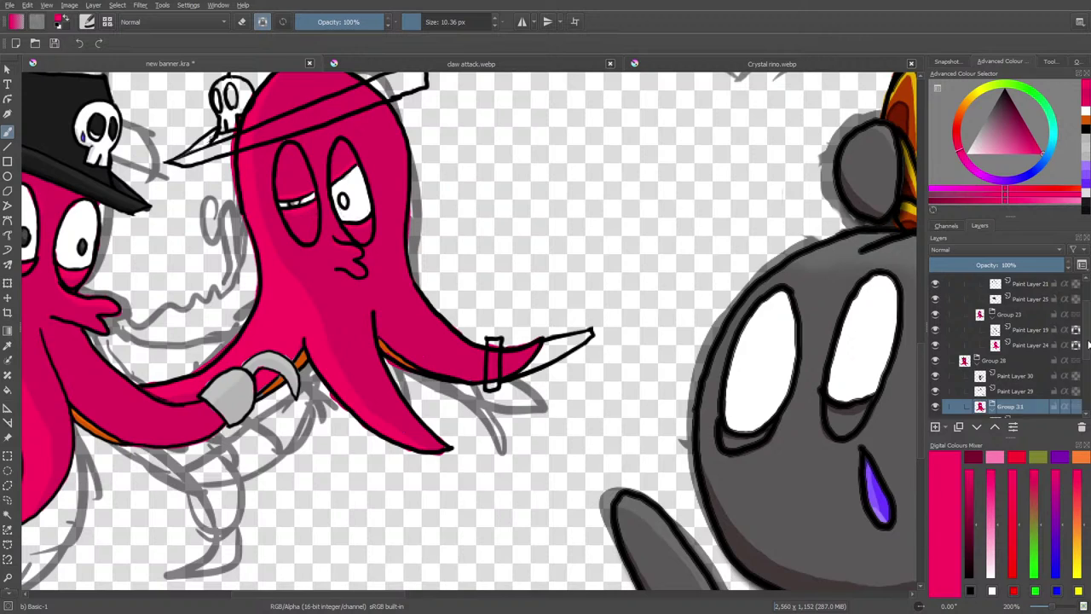
scroll(1082, 337, "down", 1)
left_click(935, 352)
left_click(936, 353)
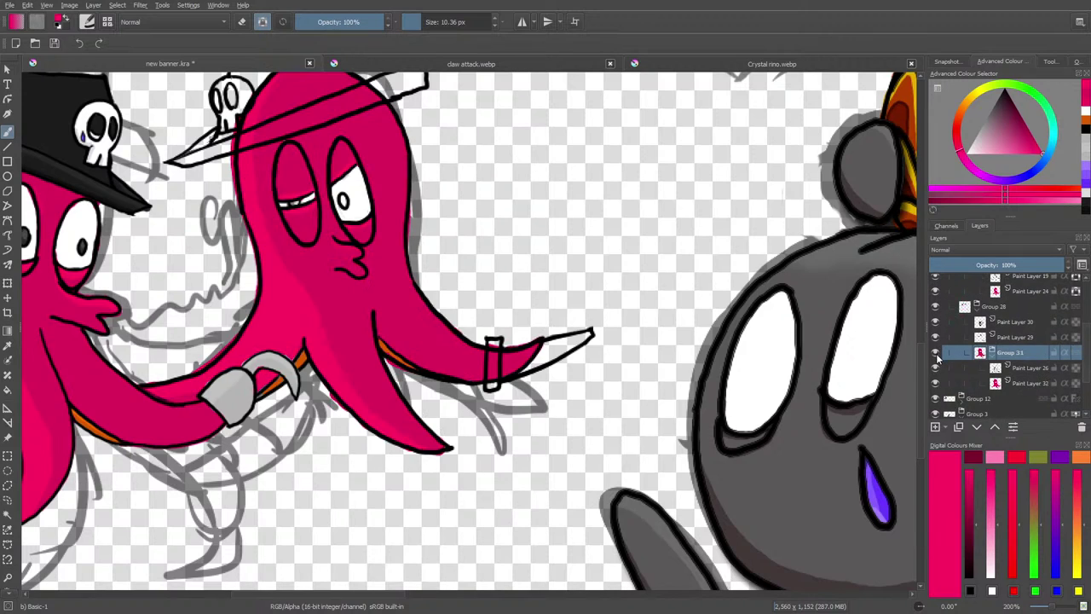
left_click(1001, 322)
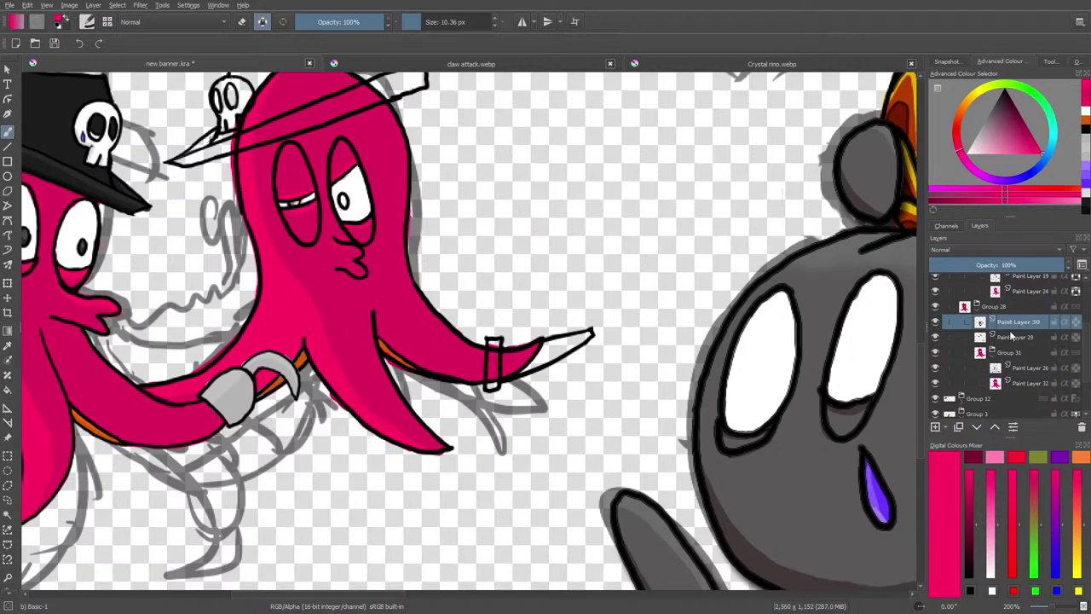
right_click(1012, 325)
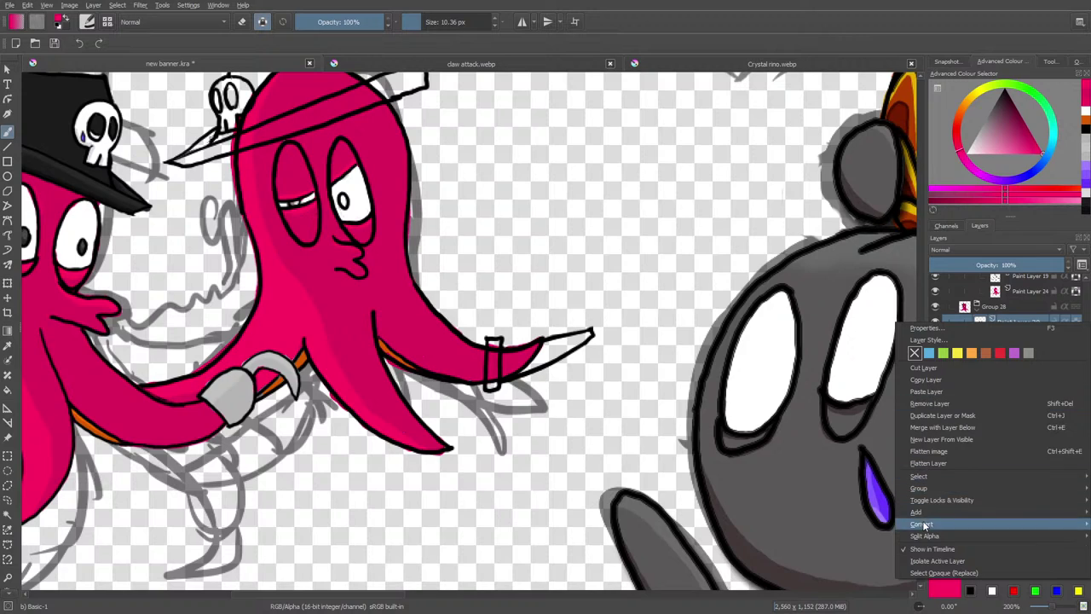
left_click(926, 429)
key("shift+Delete")
left_click(935, 321)
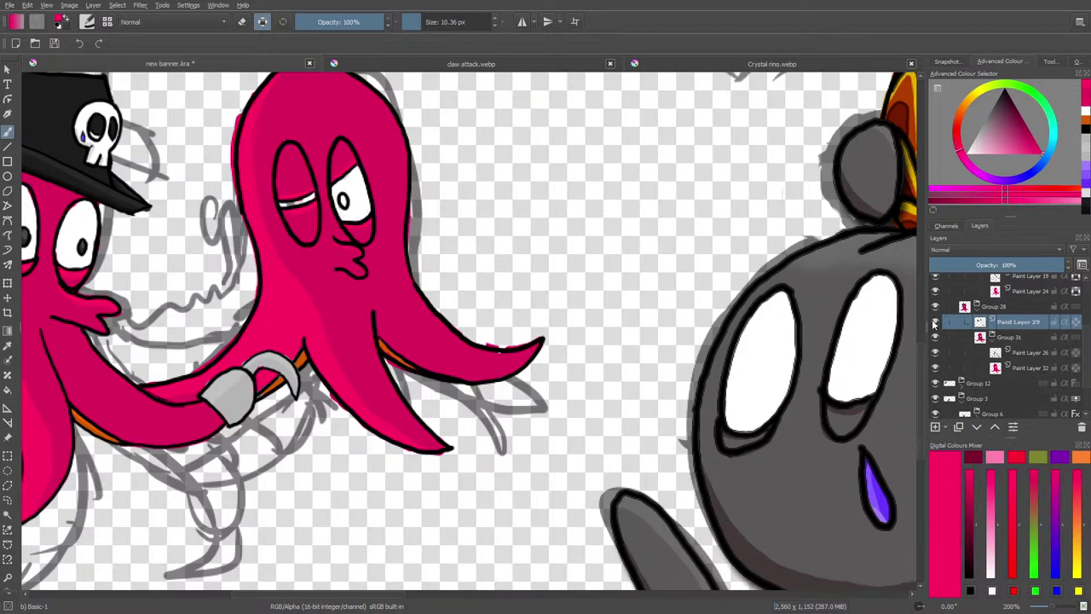
left_click(935, 321)
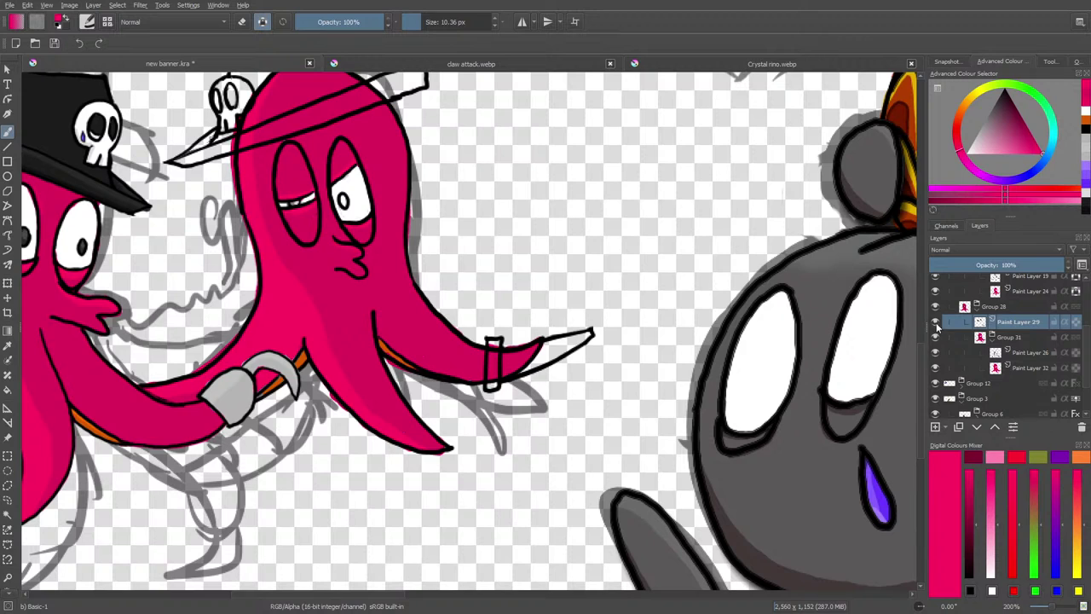
- Add a new paint layer in Group 28 and move it beneath the hat line art on Paint Layer 29
left_click(935, 426)
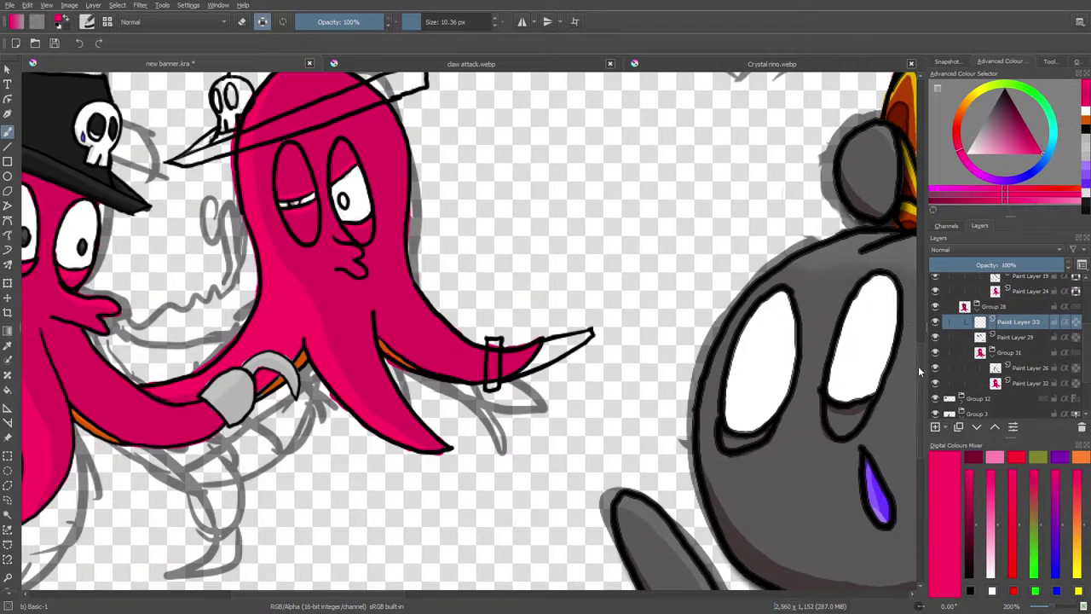
scroll(918, 366, "up", 3)
left_click(977, 427)
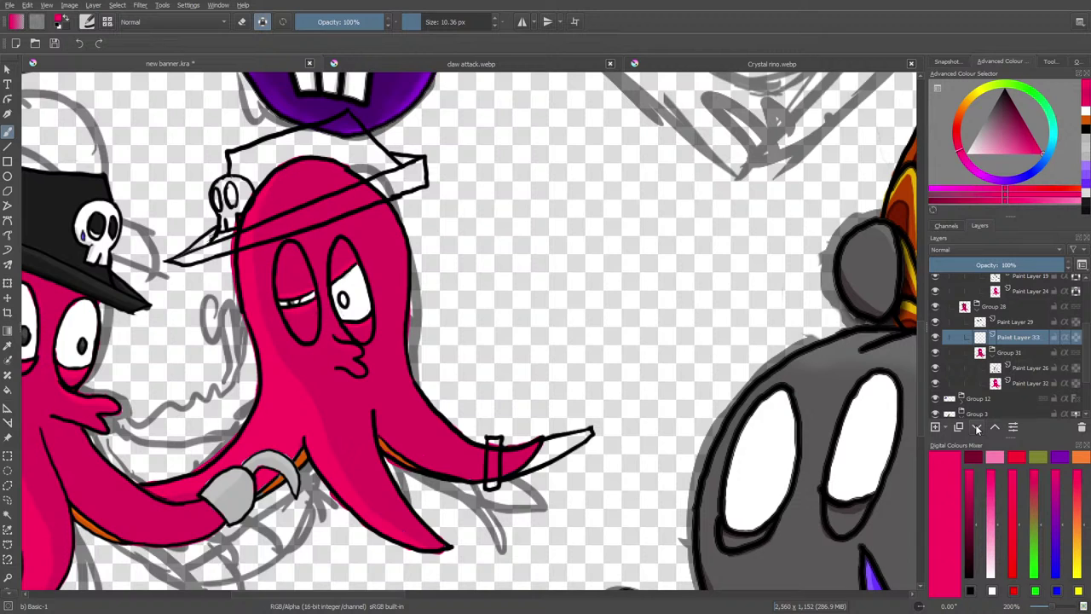
- Sample the black of the first octopus's hat and, with alpha preservation off, fill the second octopus's hat with it
scroll(319, 597, "left", 3)
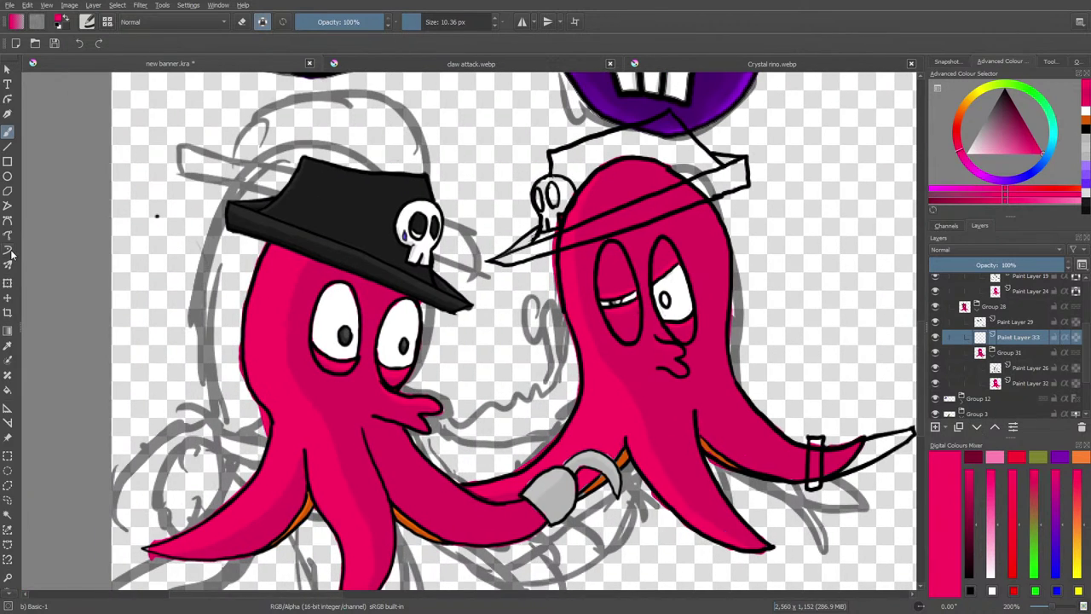
left_click(6, 341)
left_click(339, 196)
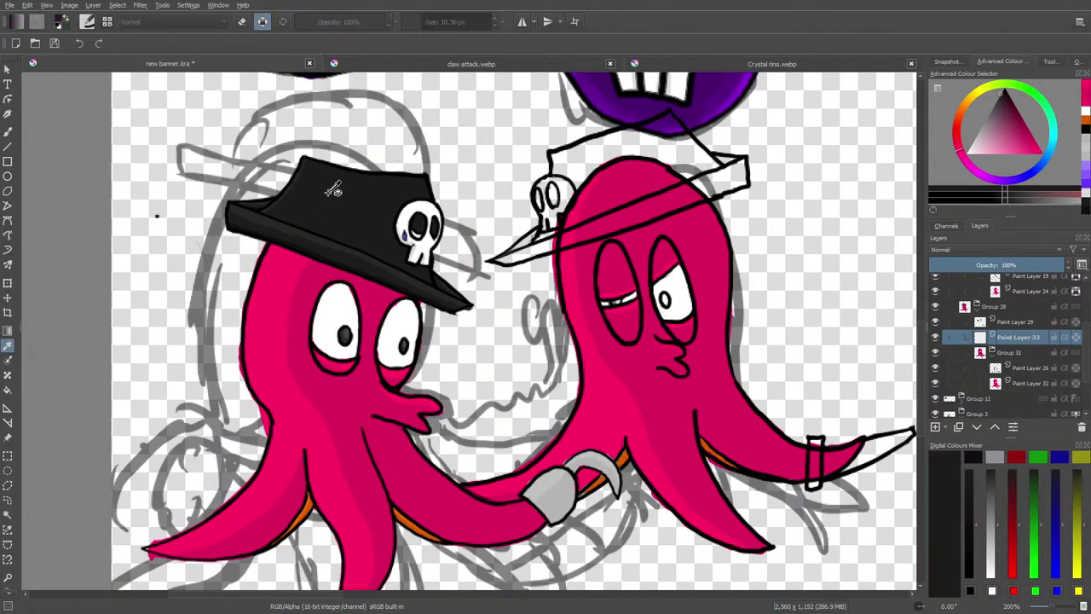
left_click(6, 131)
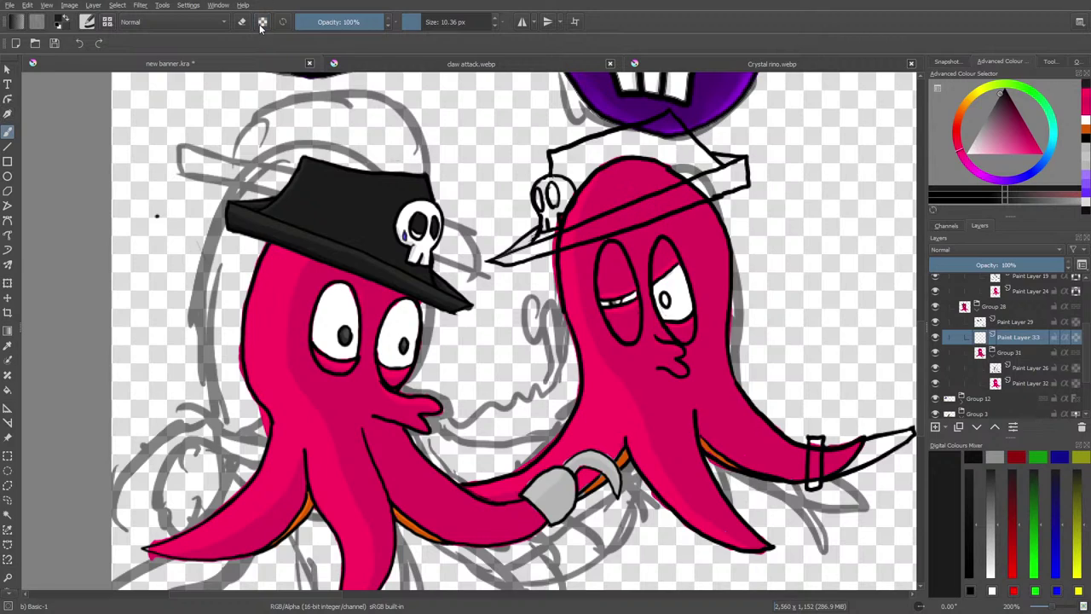
mouse_move(671, 189)
left_mouse_down()
mouse_move(709, 173)
mouse_move(594, 215)
left_mouse_up()
mouse_move(696, 177)
left_mouse_down()
mouse_move(647, 162)
mouse_move(639, 129)
mouse_move(677, 128)
mouse_move(695, 149)
mouse_move(682, 140)
mouse_move(674, 152)
mouse_move(665, 140)
mouse_move(724, 175)
mouse_move(727, 162)
mouse_move(743, 166)
mouse_move(738, 183)
mouse_move(722, 174)
left_mouse_up()
scroll(1045, 605, "down", 5)
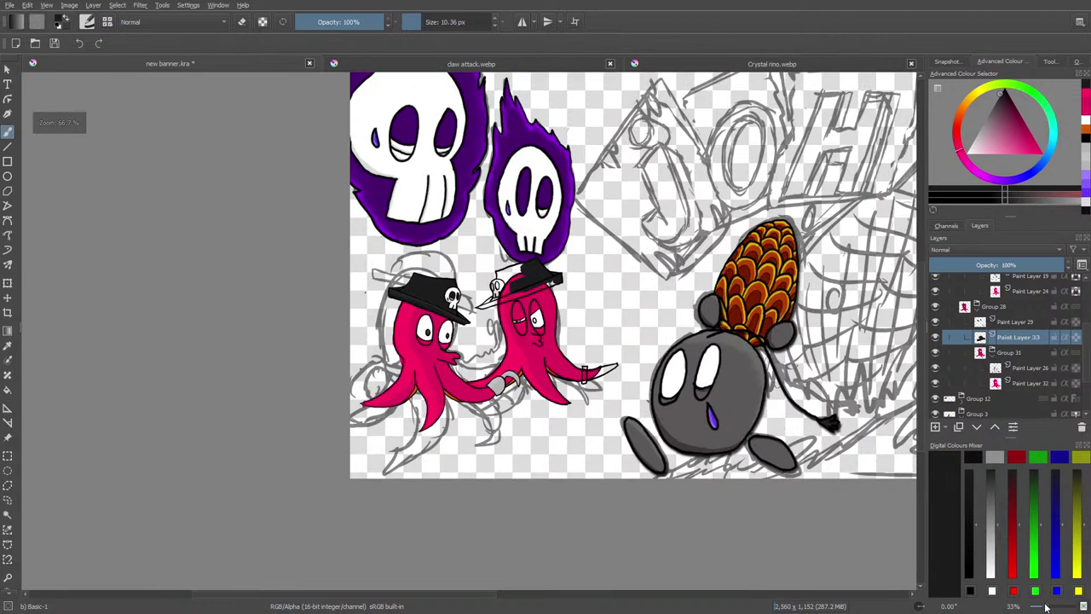
scroll(1047, 605, "up", 1)
scroll(1048, 606, "up", 1)
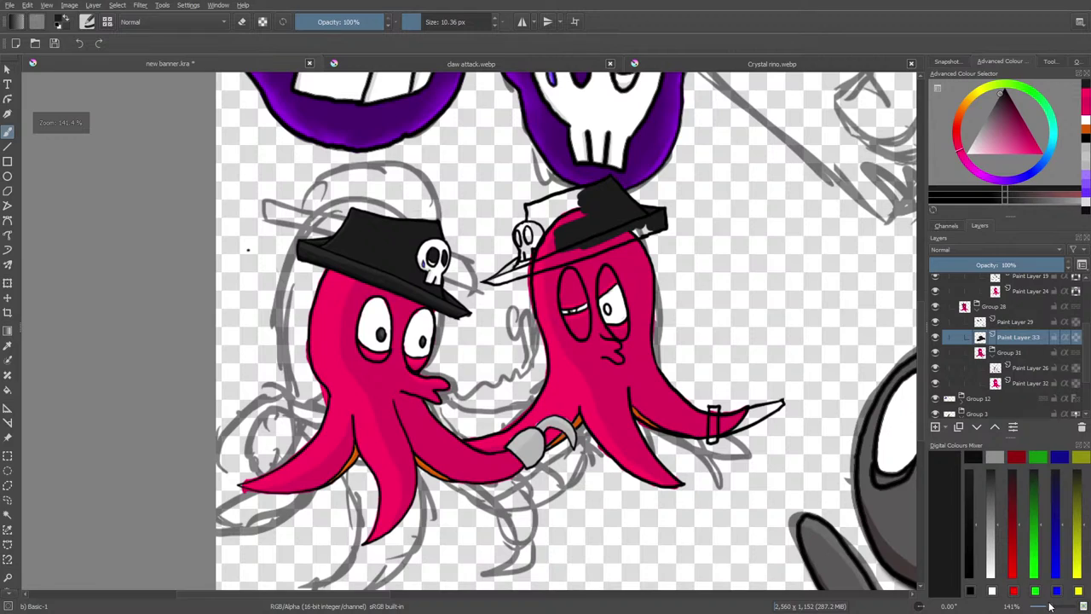
mouse_move(587, 196)
left_mouse_down()
mouse_move(547, 203)
mouse_move(544, 219)
mouse_move(592, 202)
mouse_move(546, 241)
mouse_move(584, 227)
mouse_move(493, 281)
mouse_move(645, 228)
left_mouse_up()
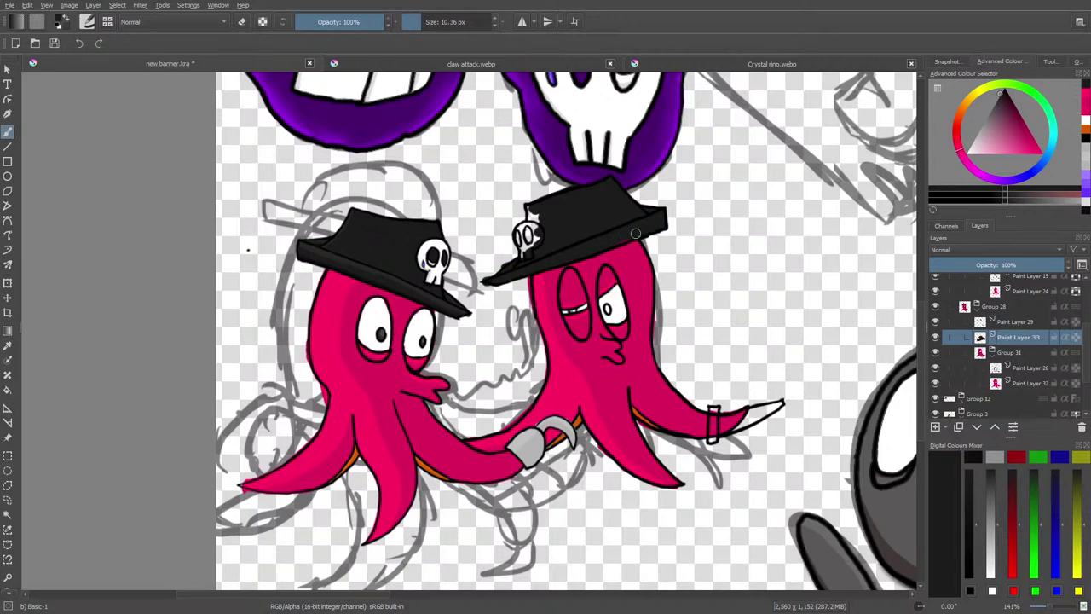
mouse_move(526, 246)
left_mouse_down()
mouse_move(528, 223)
mouse_move(540, 241)
mouse_move(514, 265)
mouse_move(523, 219)
left_mouse_up()
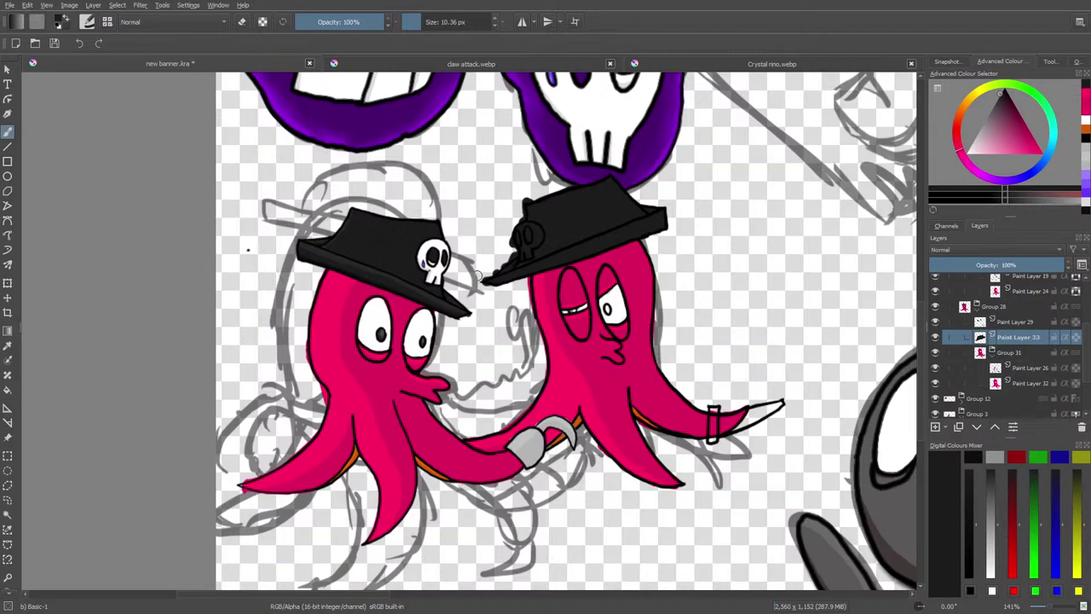
- Sample the lighter grey from the first octopus's hat and paint highlights on the second octopus's hat with a 4.63 px brush
left_click(7, 344)
left_click(333, 247)
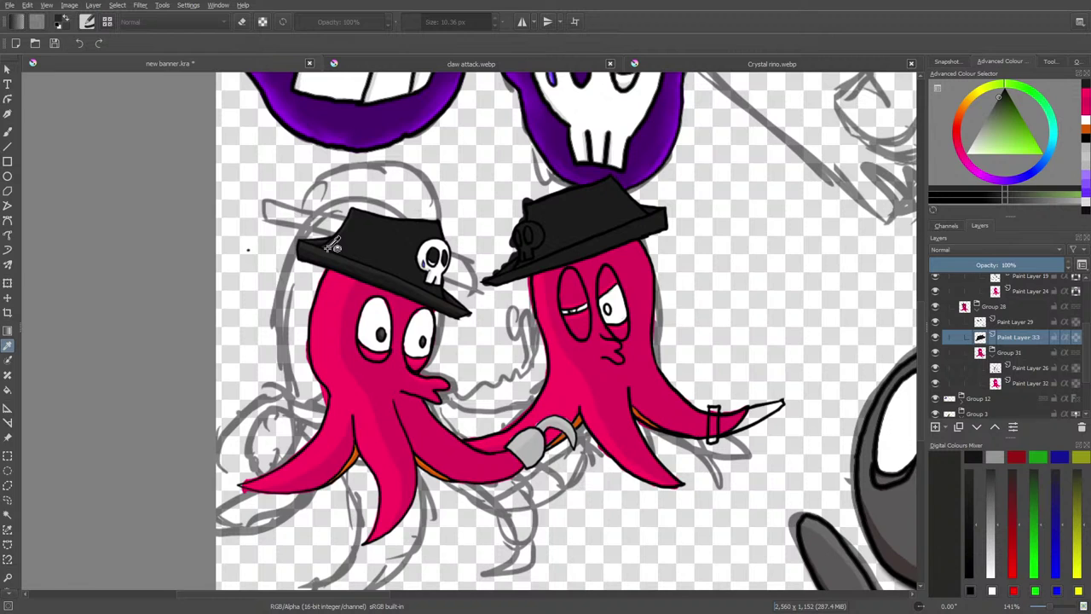
left_click(9, 130)
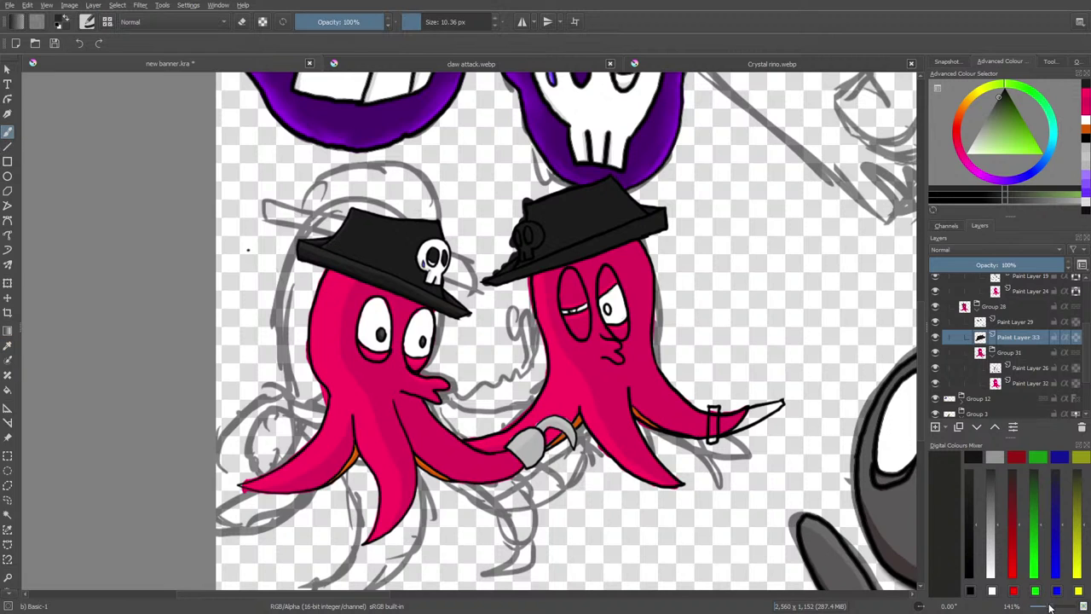
scroll(1050, 607, "up", 2)
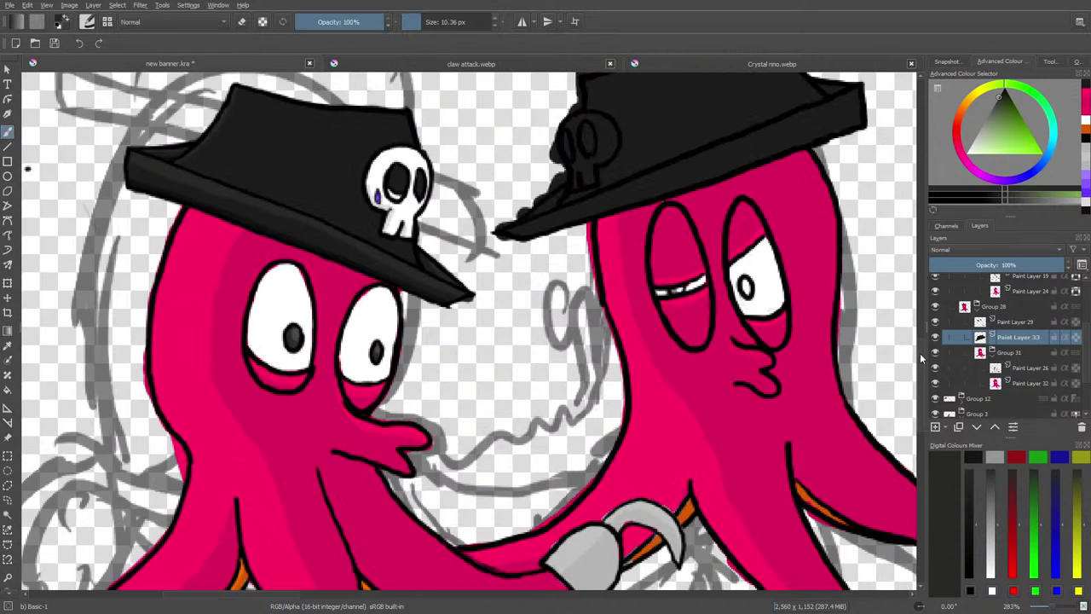
left_click_drag(920, 358, 926, 324)
left_click_drag(419, 15, 417, 19)
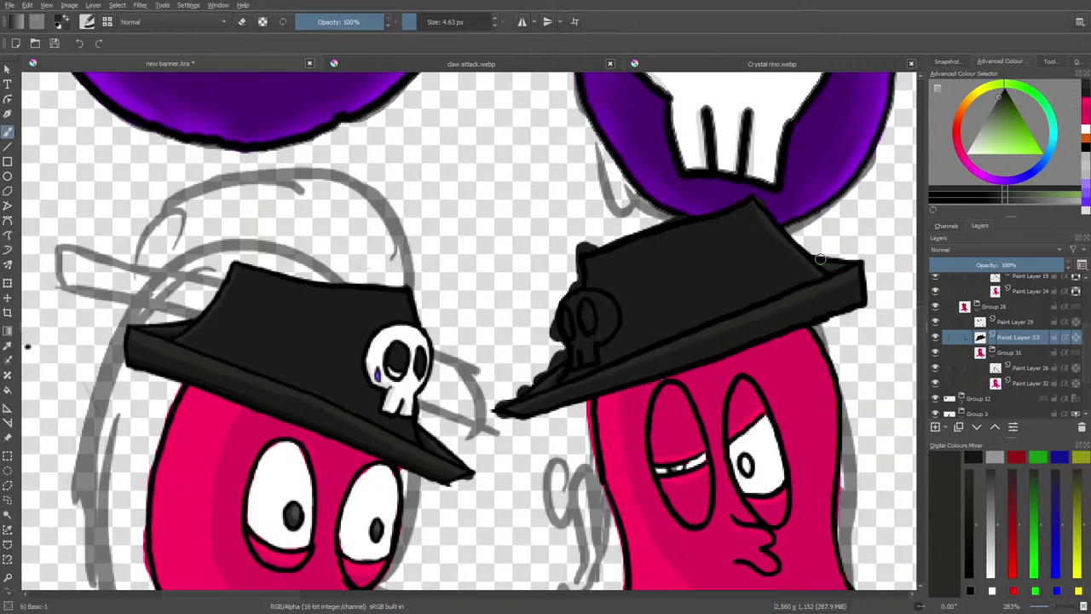
- Compare the second octopus's hat with the pirate hats in claw attack.webp and return to new banner.kra
left_click(464, 64)
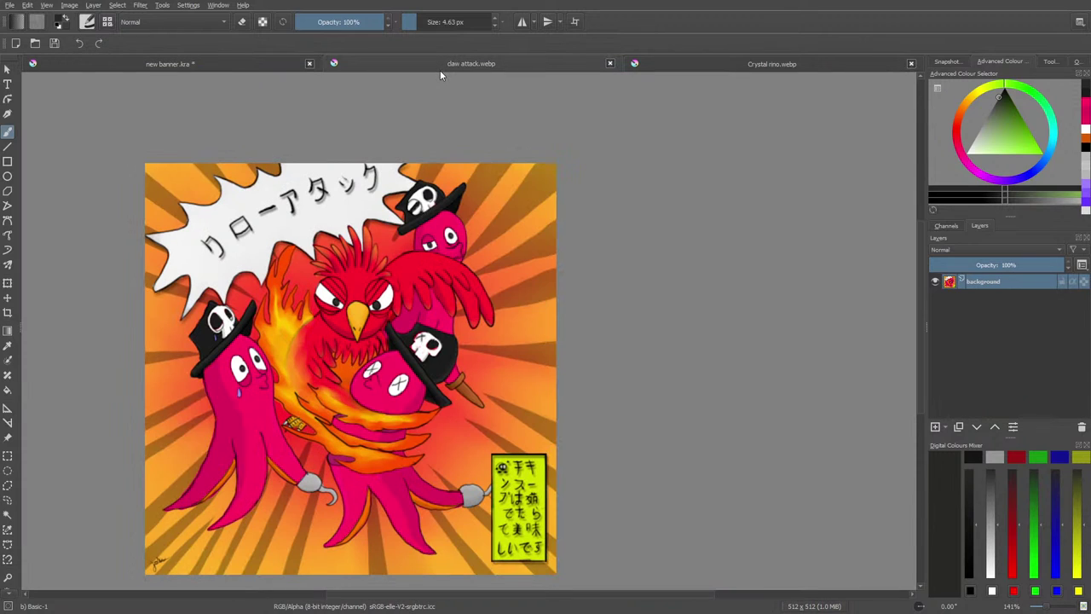
left_click(241, 60)
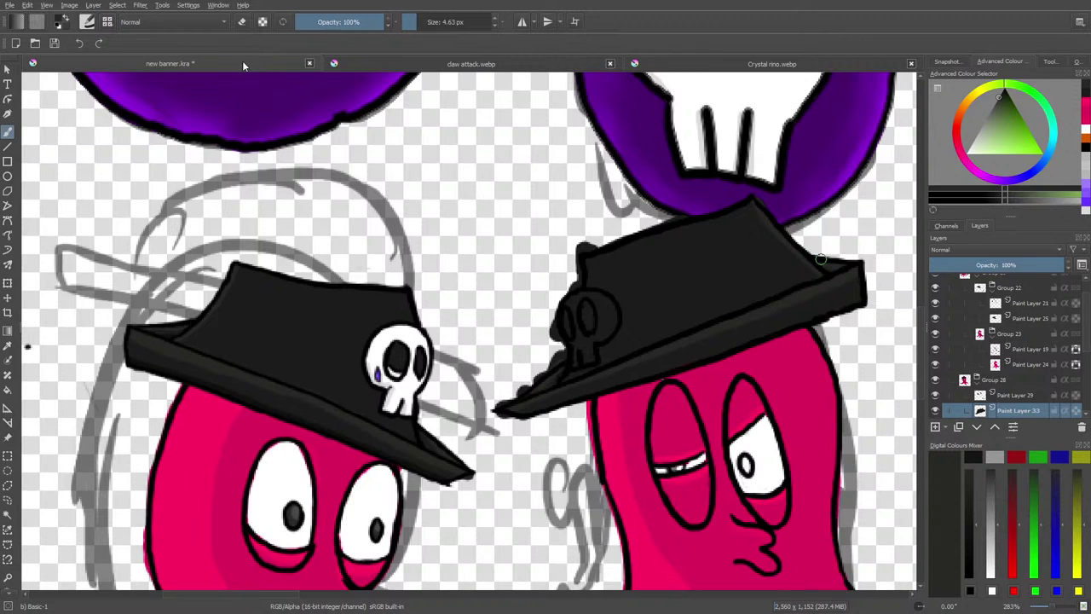
left_click_drag(1048, 608, 1045, 609)
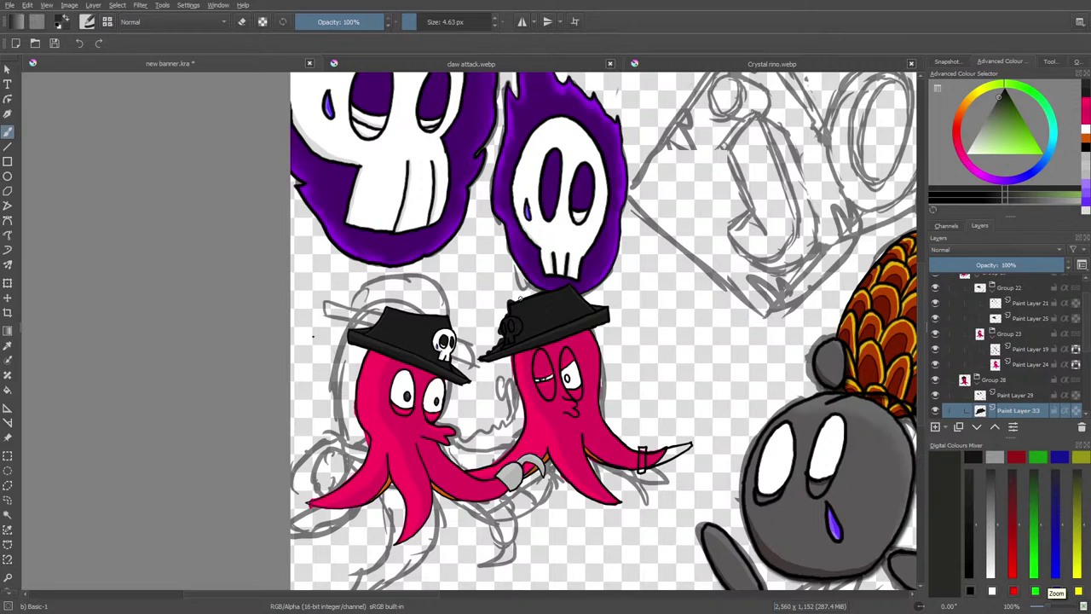
left_click_drag(1048, 607, 1057, 611)
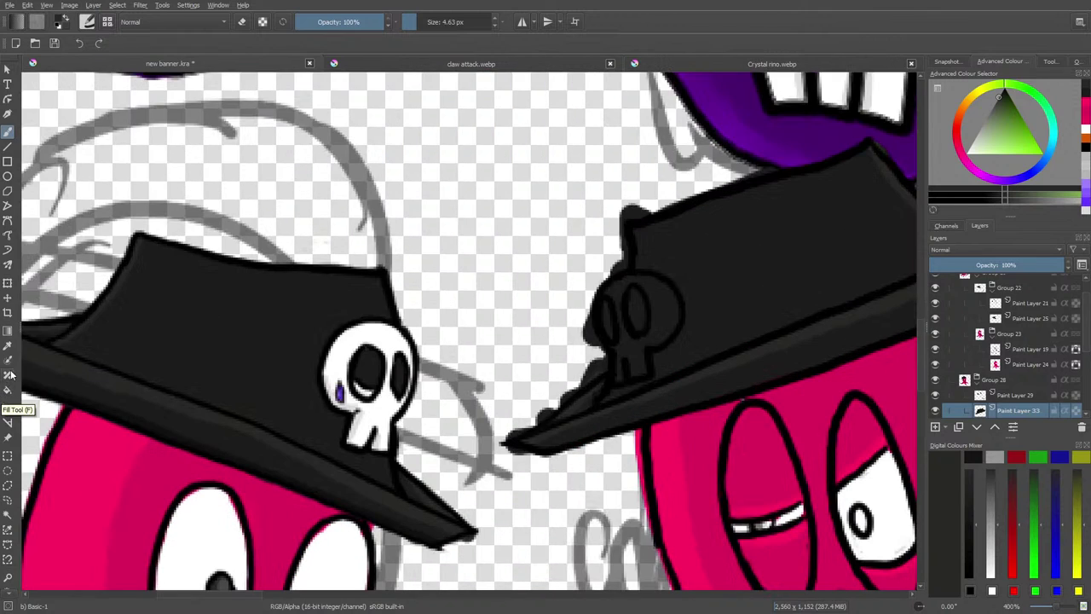
- Sample the darker shade of the first hat's brim and, with alpha preserved, paint shadow along the lower edge of the second hat's brim
left_click(7, 345)
left_click(182, 424)
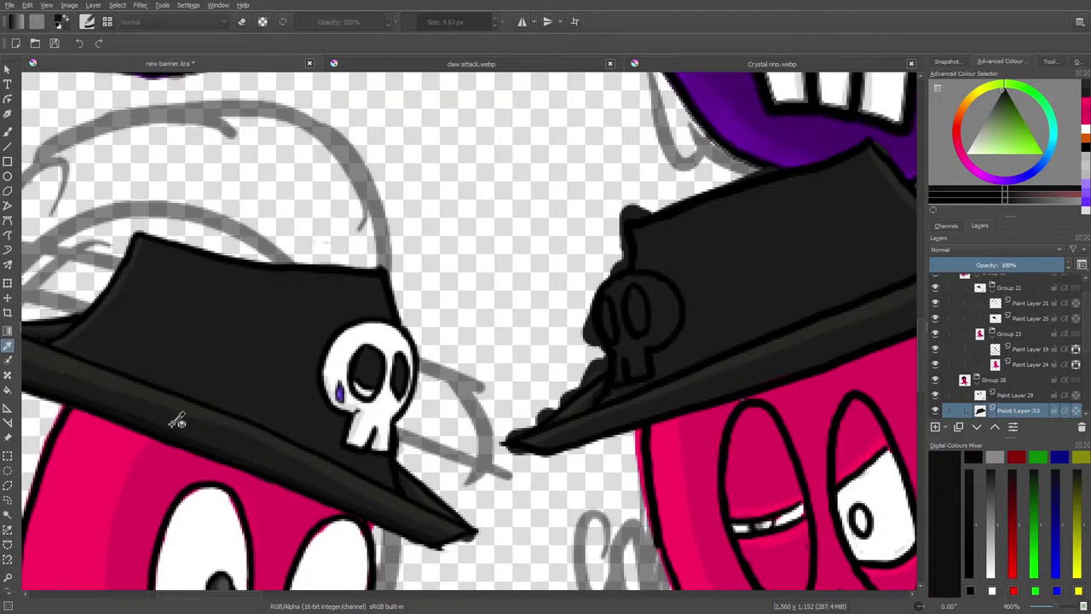
left_click(6, 132)
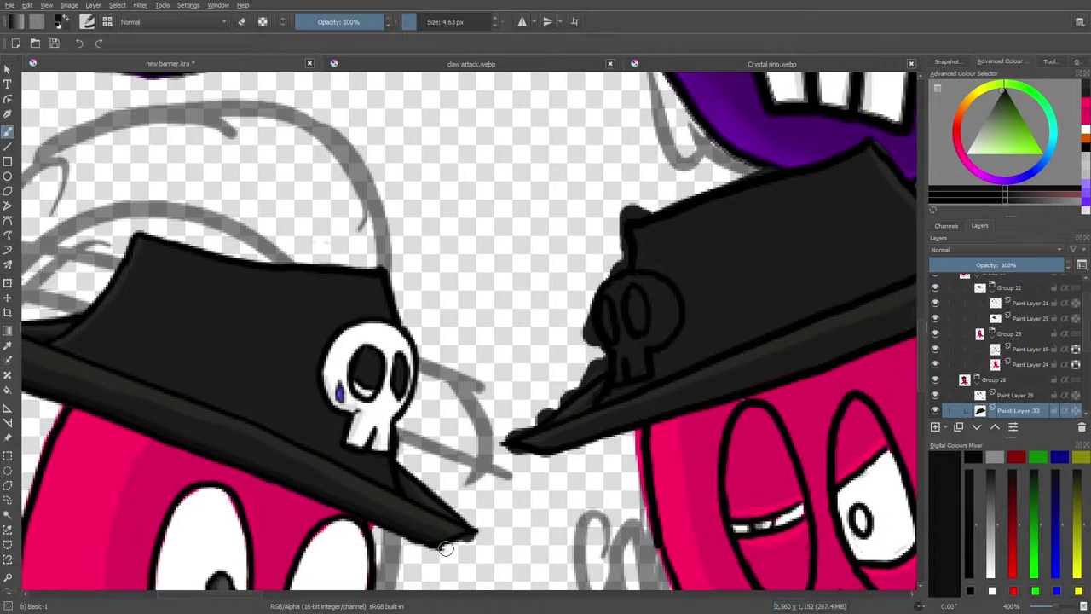
left_click_drag(239, 594, 292, 594)
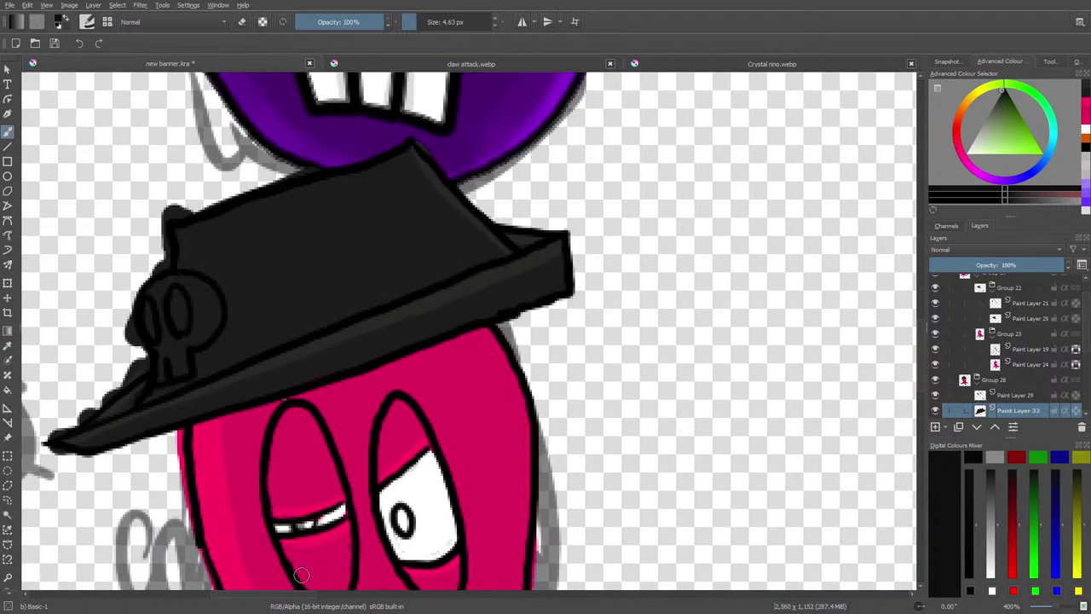
left_click_drag(568, 283, 496, 313)
left_click_drag(569, 281, 482, 319)
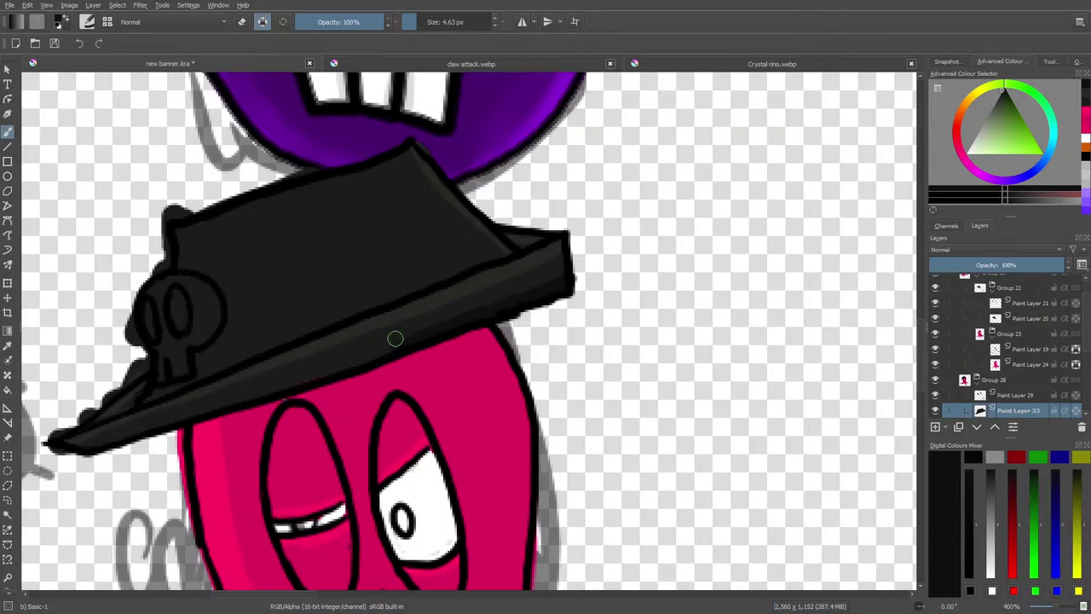
left_click_drag(380, 354, 300, 387)
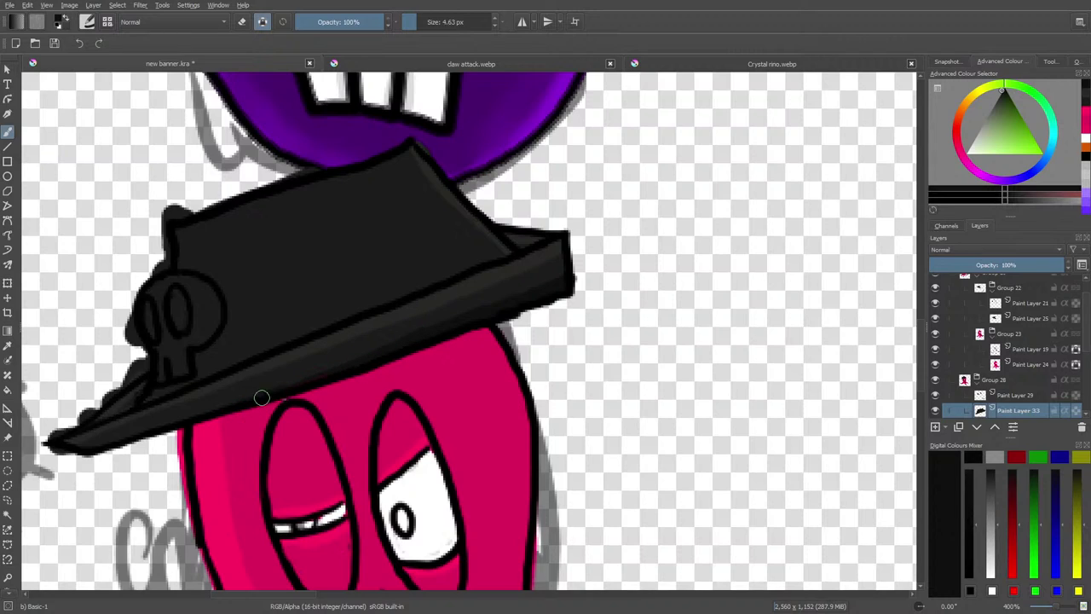
- Sample the white of the first hat's skull and paint the second hat's skull emblem with a 2.11 px brush
left_click(412, 21)
left_click_drag(281, 594, 253, 596)
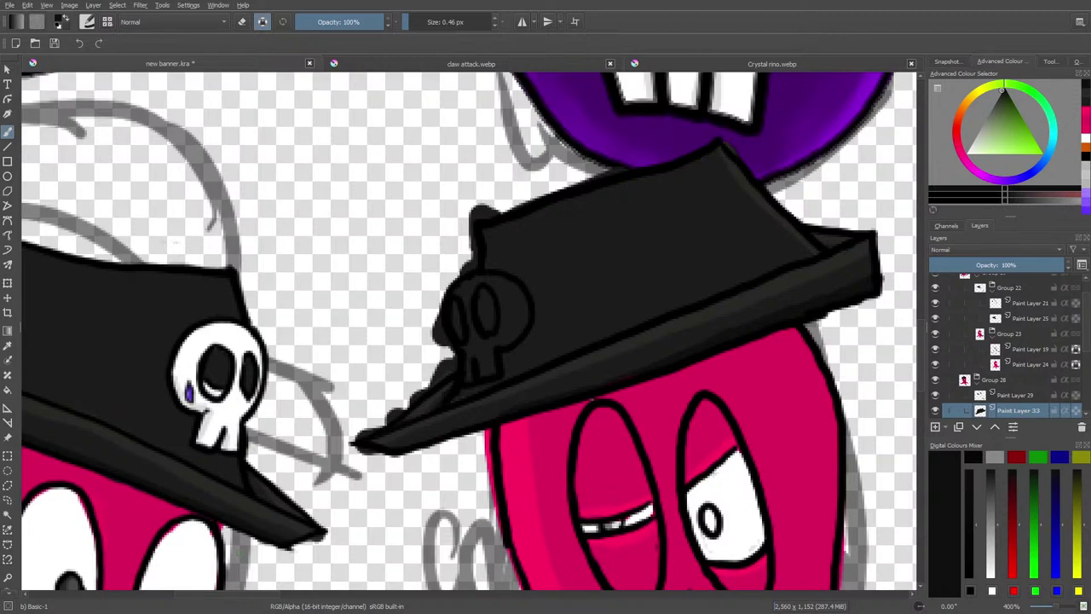
left_click(8, 345)
left_click(210, 330)
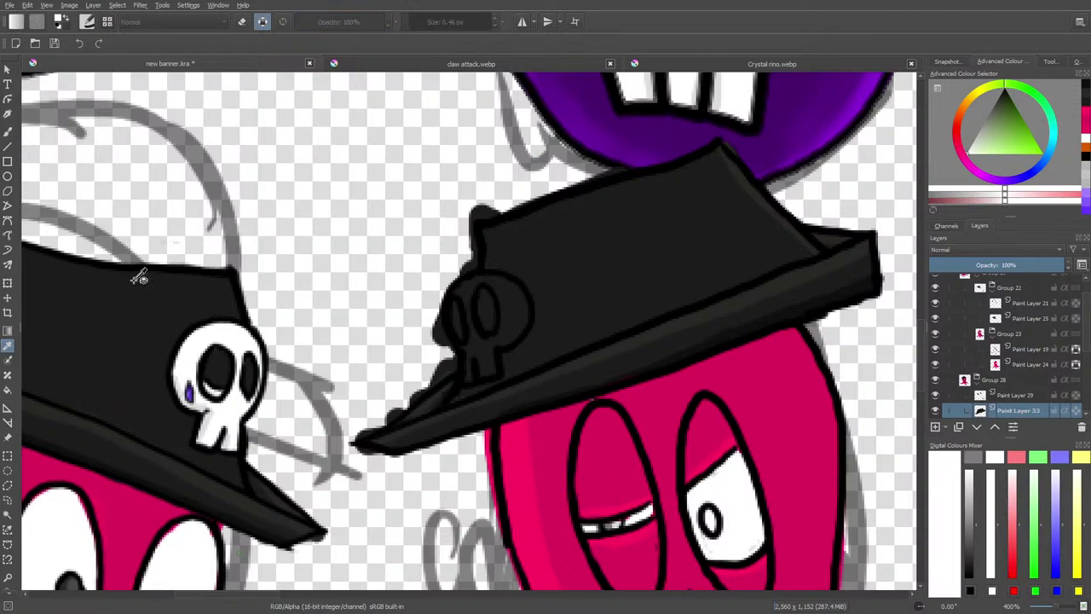
left_click(8, 130)
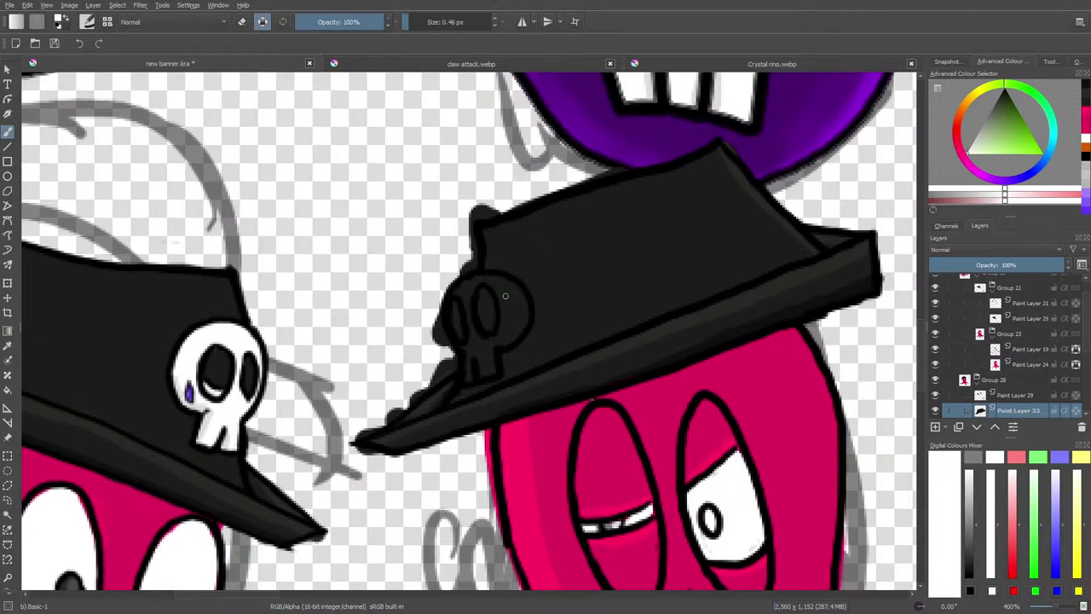
left_click_drag(420, 18, 430, 20)
mouse_move(494, 284)
left_mouse_down()
mouse_move(507, 321)
mouse_move(508, 294)
mouse_move(471, 284)
mouse_move(469, 374)
mouse_move(474, 352)
mouse_move(496, 367)
mouse_move(490, 348)
mouse_move(484, 364)
mouse_move(484, 347)
mouse_move(470, 344)
mouse_move(492, 346)
mouse_move(521, 308)
mouse_move(511, 332)
mouse_move(522, 304)
mouse_move(507, 341)
mouse_move(522, 323)
mouse_move(511, 320)
mouse_move(519, 294)
mouse_move(463, 290)
left_mouse_up()
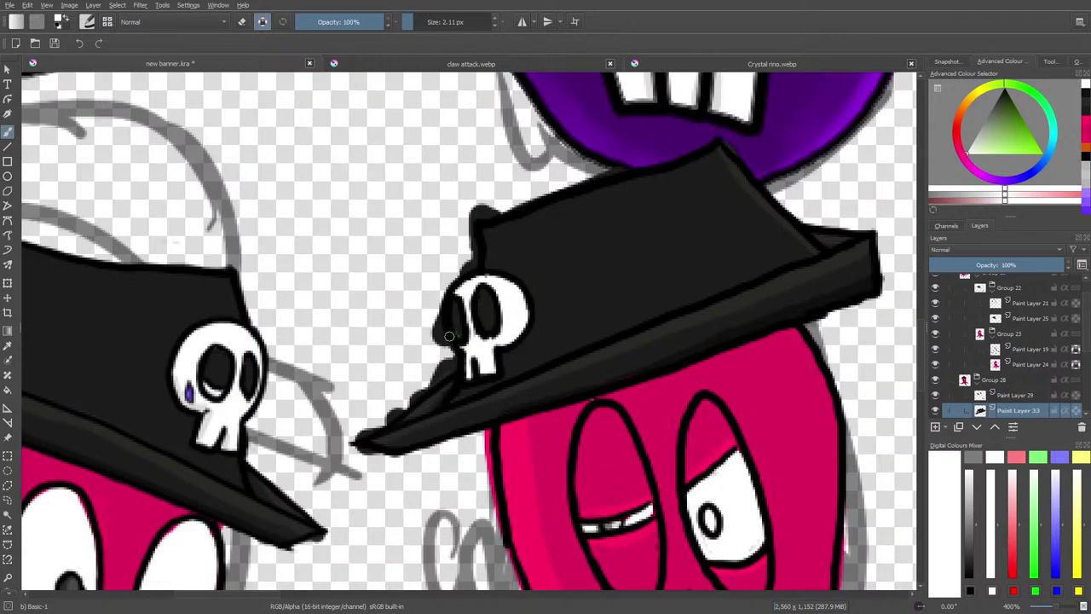
left_click_drag(449, 325, 451, 299)
- Sample the black of the second octopus's hat and darken the skull emblem's outer eye socket with it
left_click(8, 345)
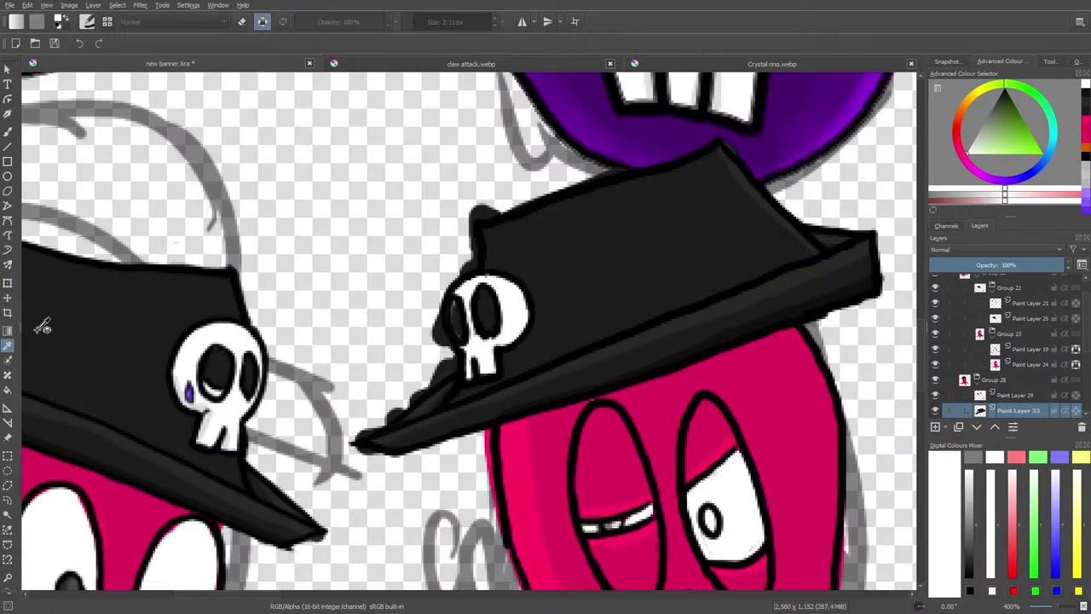
left_click(577, 240)
left_click(8, 129)
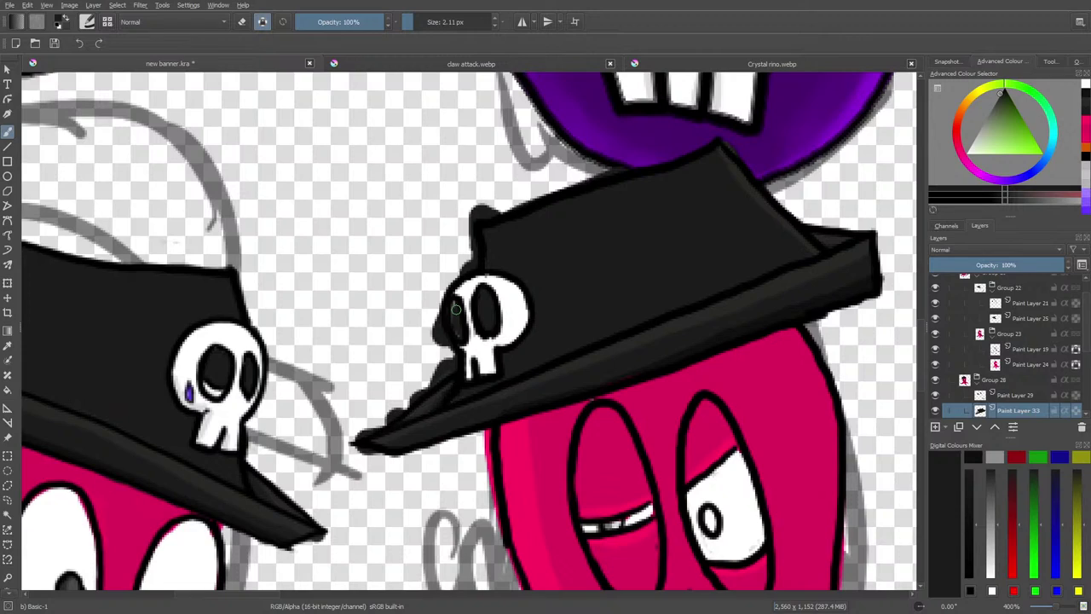
left_click_drag(459, 332, 450, 327)
- Erase the black spilling outside the second hat's crown, skull and brim outline with the 11.30 px Eraser Circle brush
key("p")
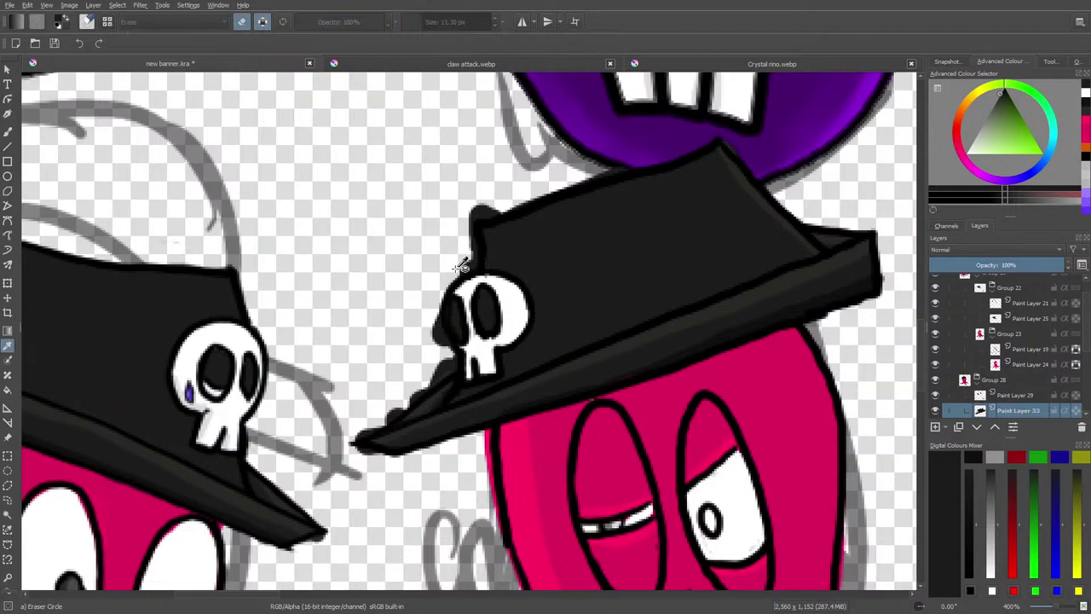
left_click(7, 132)
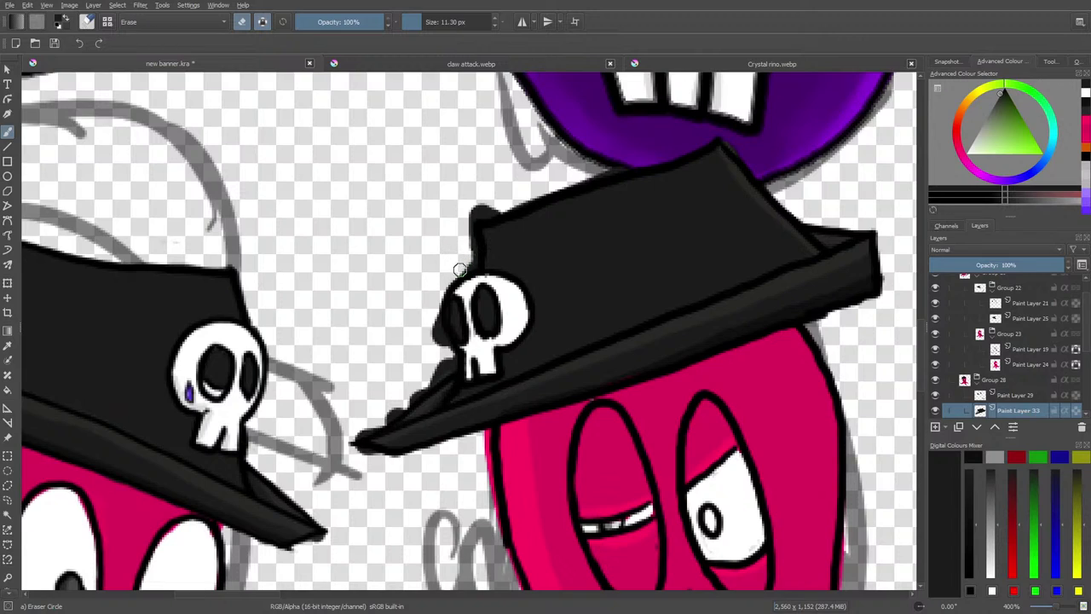
mouse_move(471, 253)
left_mouse_down()
mouse_move(461, 219)
mouse_move(501, 208)
left_mouse_up()
mouse_move(434, 329)
left_mouse_down()
mouse_move(433, 319)
mouse_move(448, 363)
mouse_move(356, 432)
mouse_move(361, 455)
left_mouse_up()
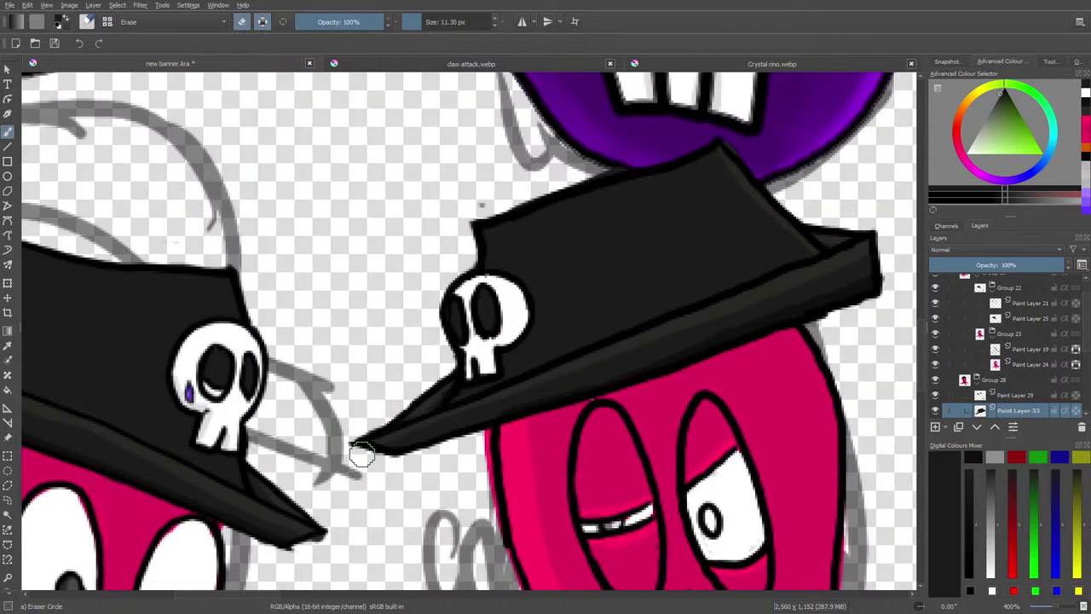
- Turn off alpha preservation and select Paint Layer 32, the second octopus's body colour layer in Group 31
left_click_drag(921, 336, 935, 368)
left_click(1018, 364)
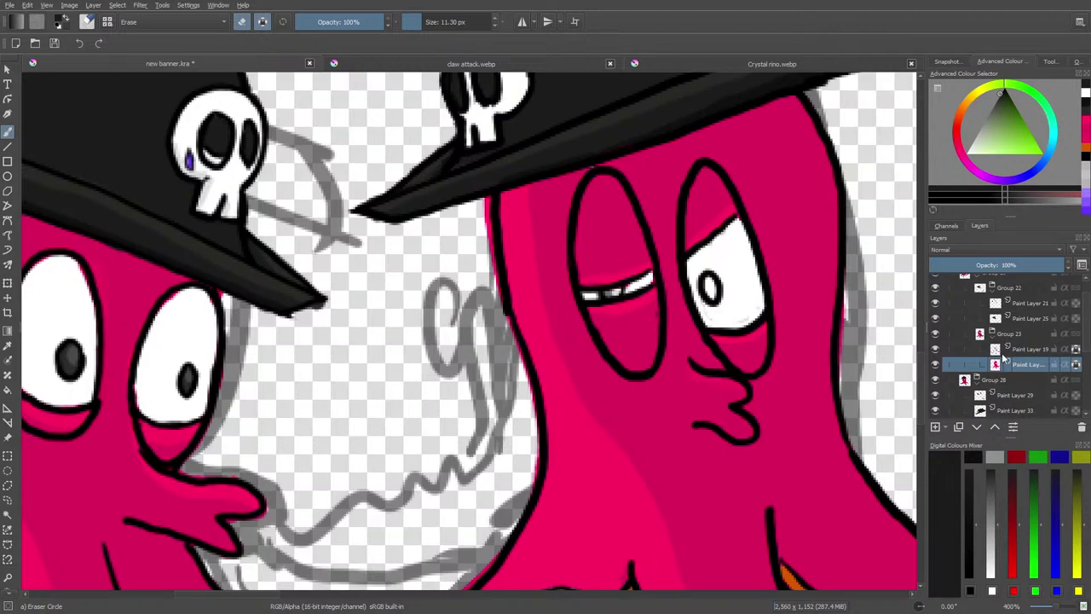
left_click(262, 22)
left_click(935, 377)
left_click(935, 377)
scroll(1082, 327, "down", 3)
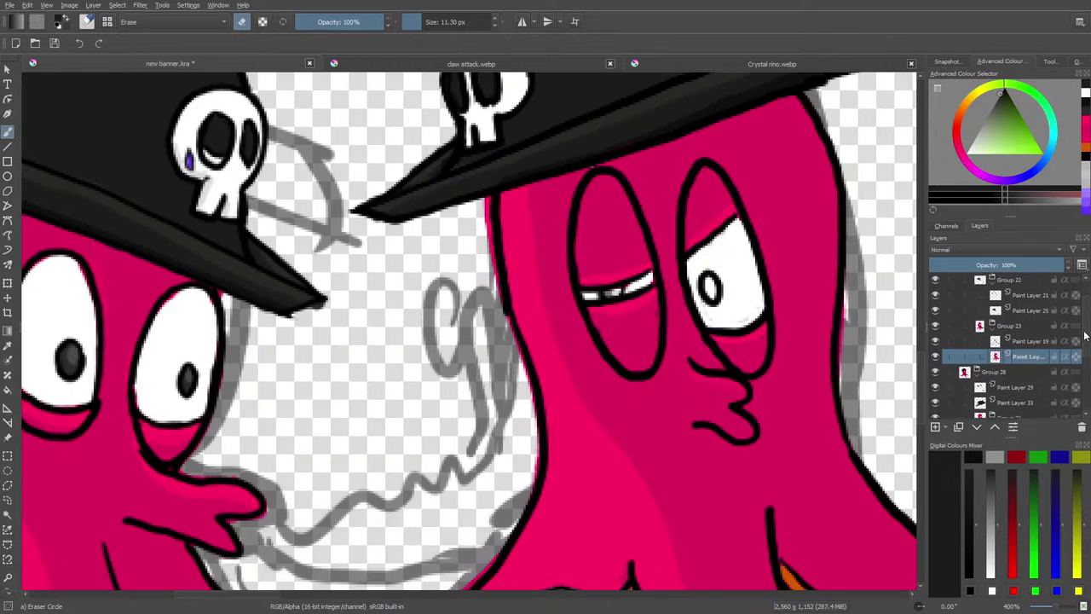
left_click(1027, 410)
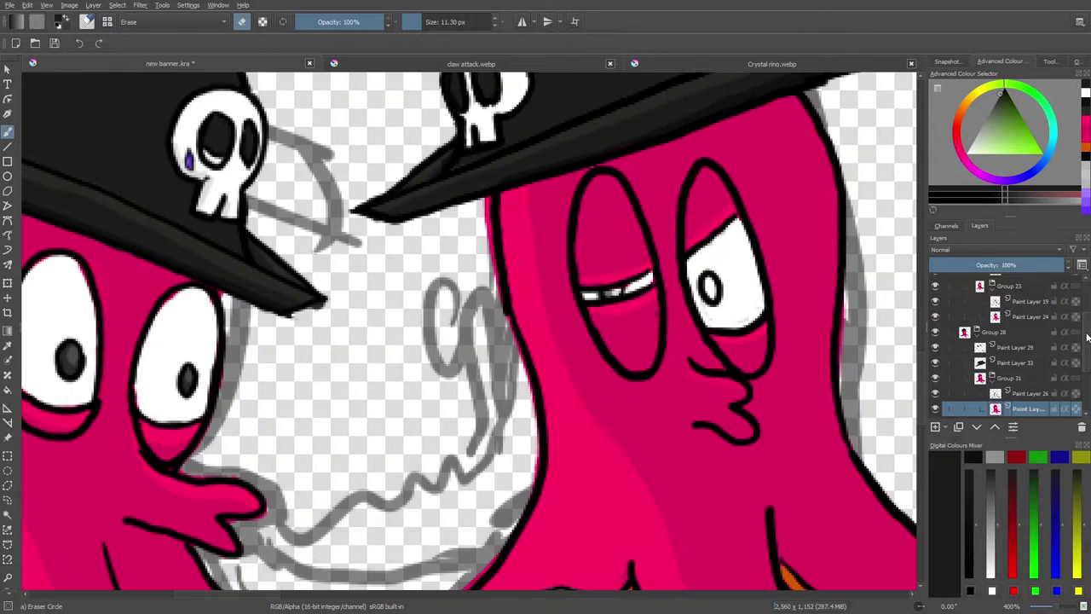
- Toggle the visibility of Paint Layers 21 and 25 in Group 22 to check which parts of the first hat they hold
scroll(1084, 319, "up", 5)
scroll(920, 344, "up", 5)
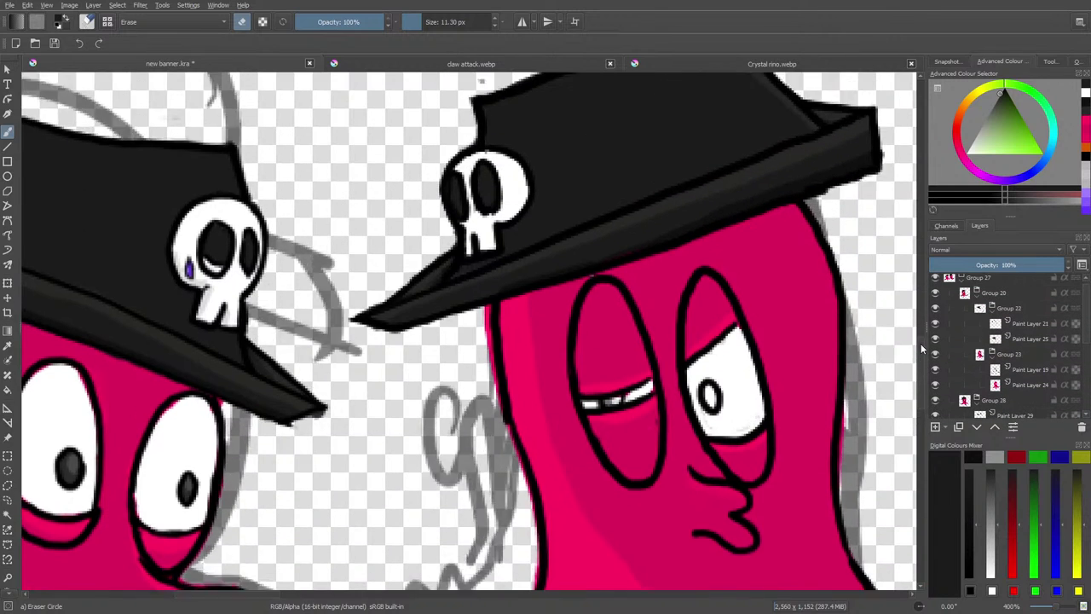
left_click(934, 324)
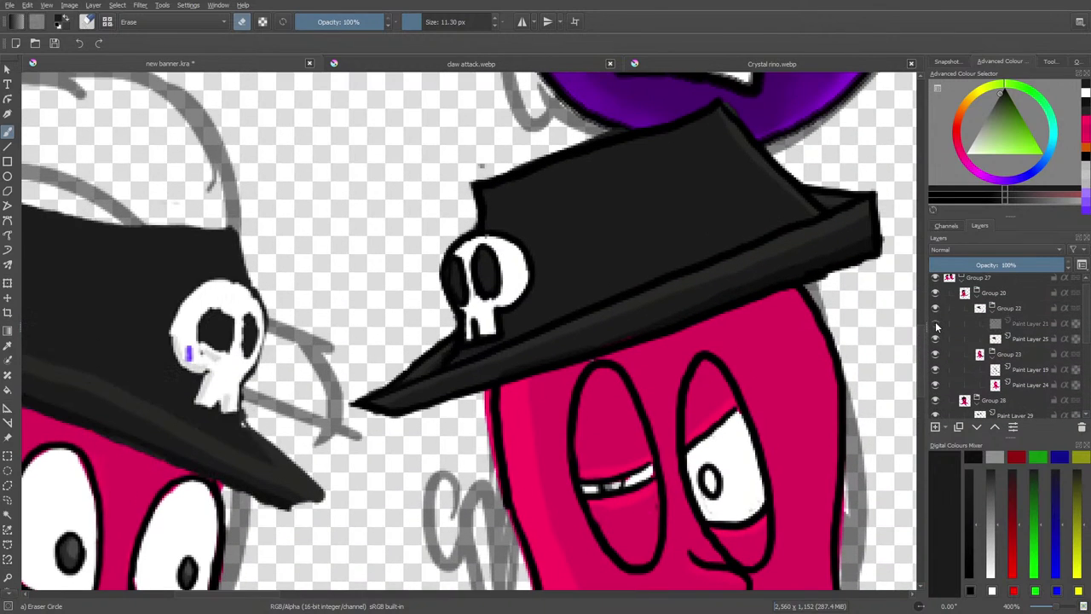
left_click(937, 325)
left_click(937, 339)
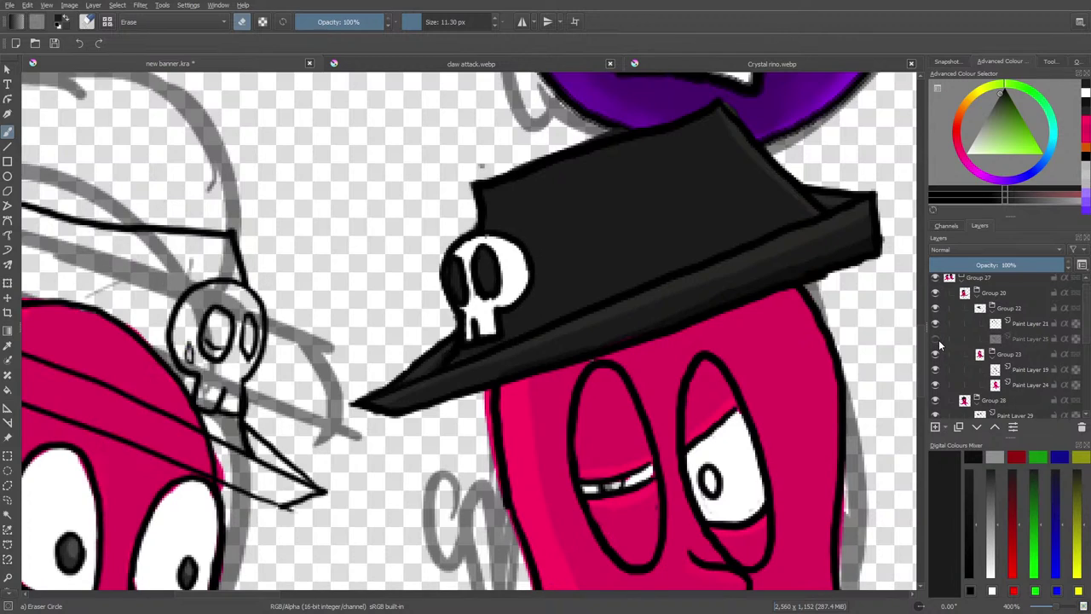
left_click(938, 339)
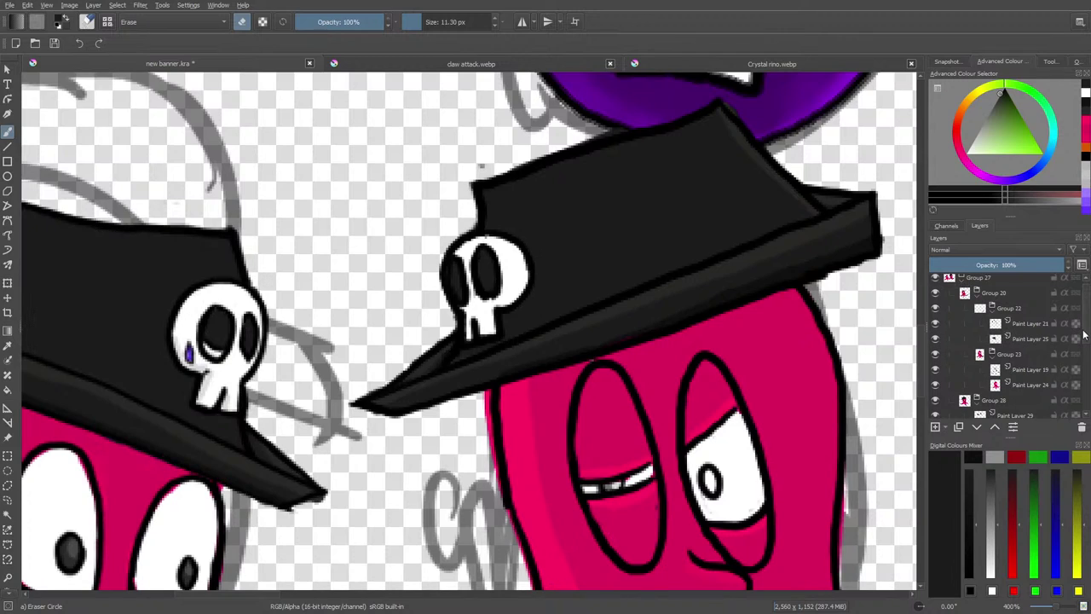
- Lock the alpha of Paint Layer 25 in Group 22 and toggle Paint Layer 33's visibility to check its artwork
scroll(1083, 330, "up", 1)
left_click(1080, 343)
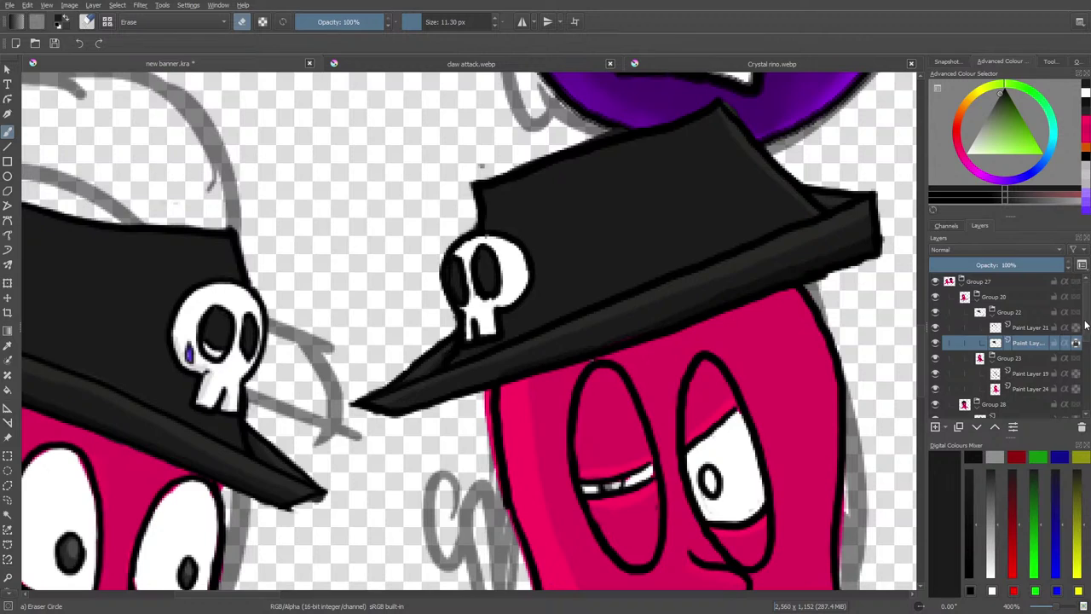
scroll(1083, 344, "down", 3)
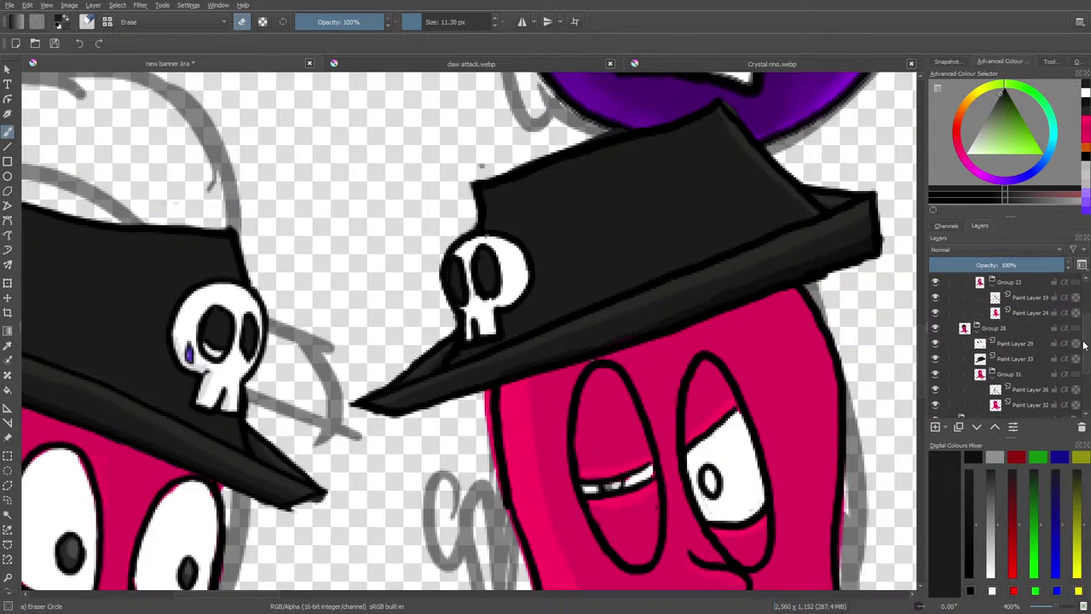
left_click(935, 359)
left_click(935, 359)
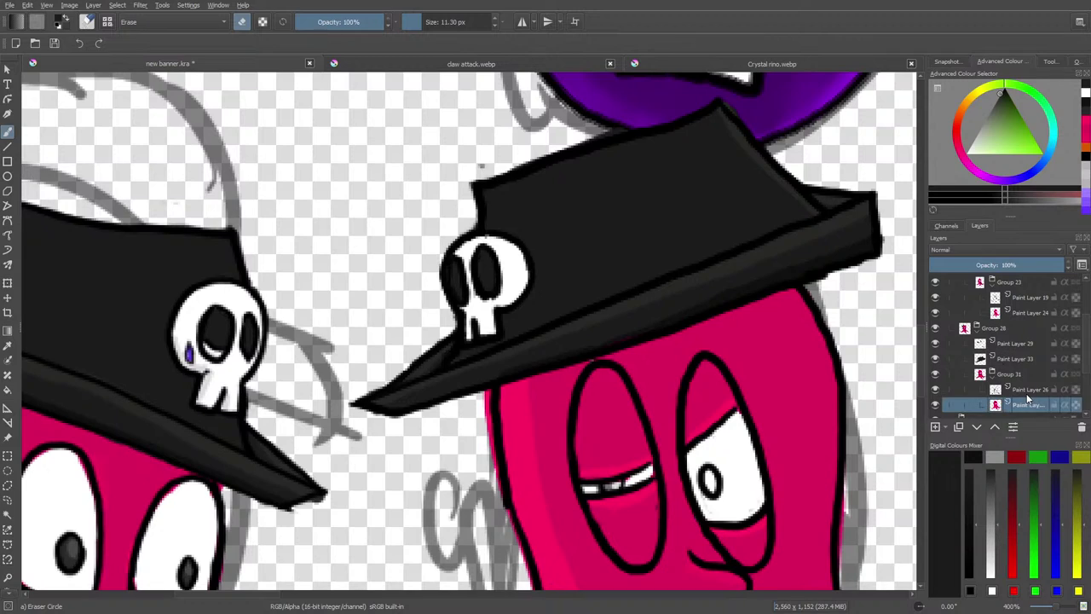
- Review both octopuses at 200% zoom and bring up the Crystal rino.webp image
mouse_move(1027, 398)
left_click_drag(1056, 606, 1051, 606)
scroll(922, 383, "down", 5)
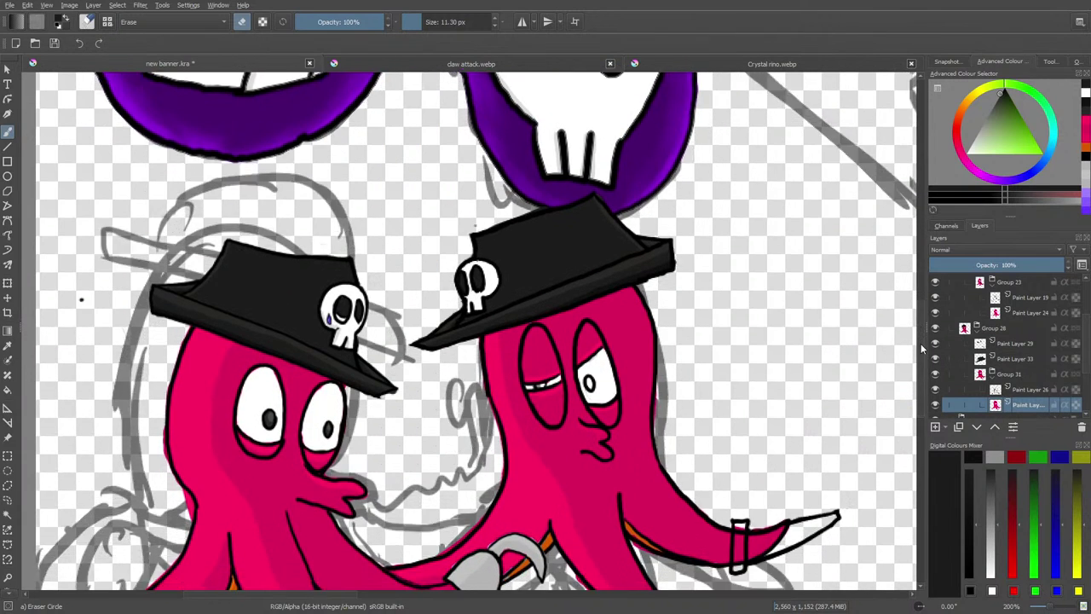
mouse_move(933, 388)
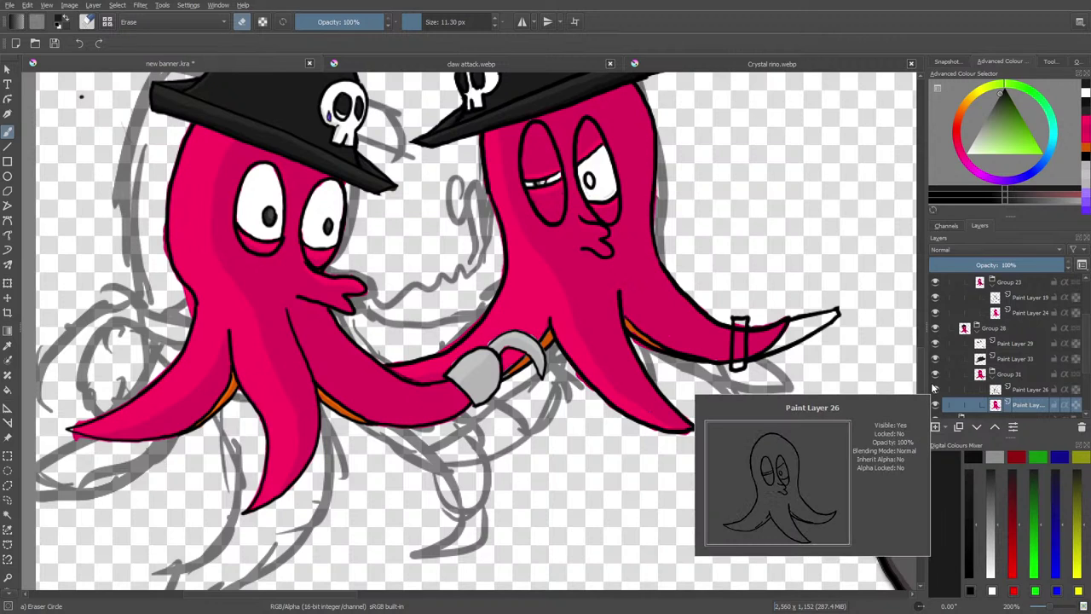
left_click(654, 63)
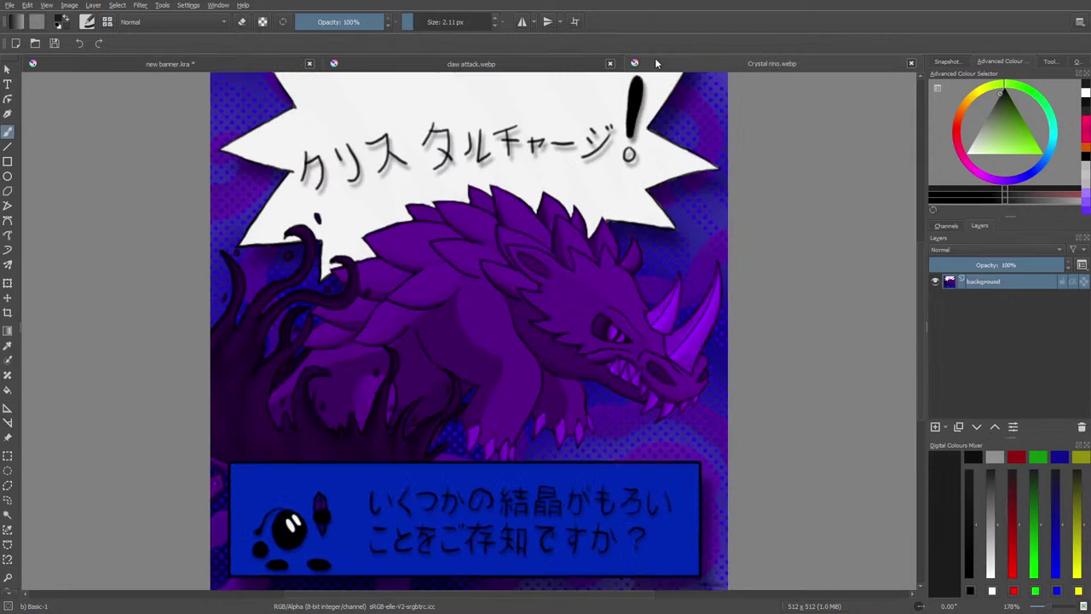
- Sample the dark brown of the peg leg in claw attack.webp as the painting colour
left_click(410, 63)
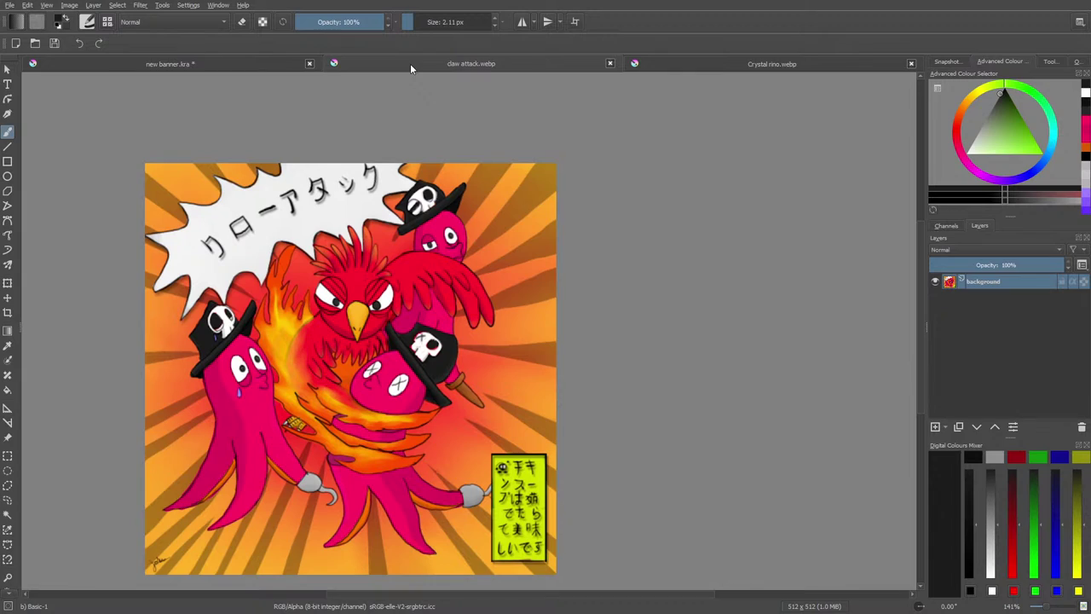
left_click(8, 346)
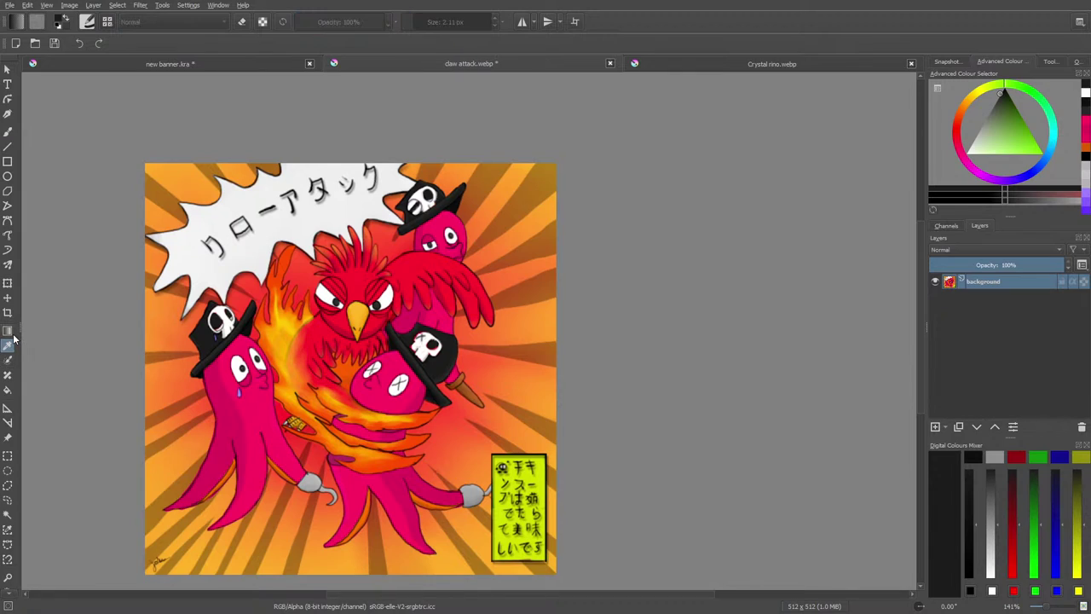
left_click(467, 373)
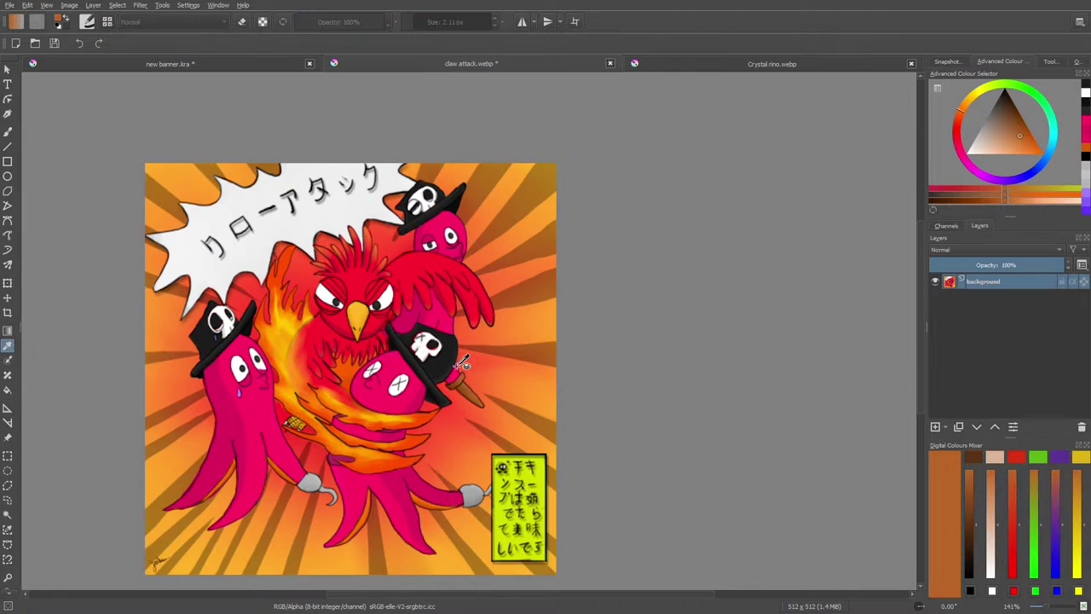
left_click(465, 380)
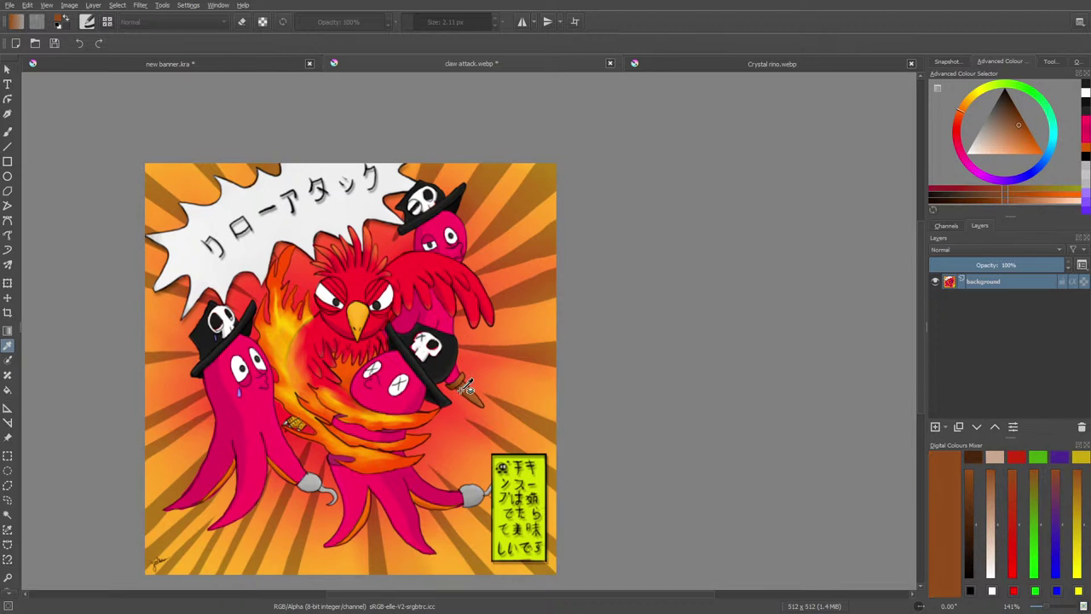
left_click(9, 132)
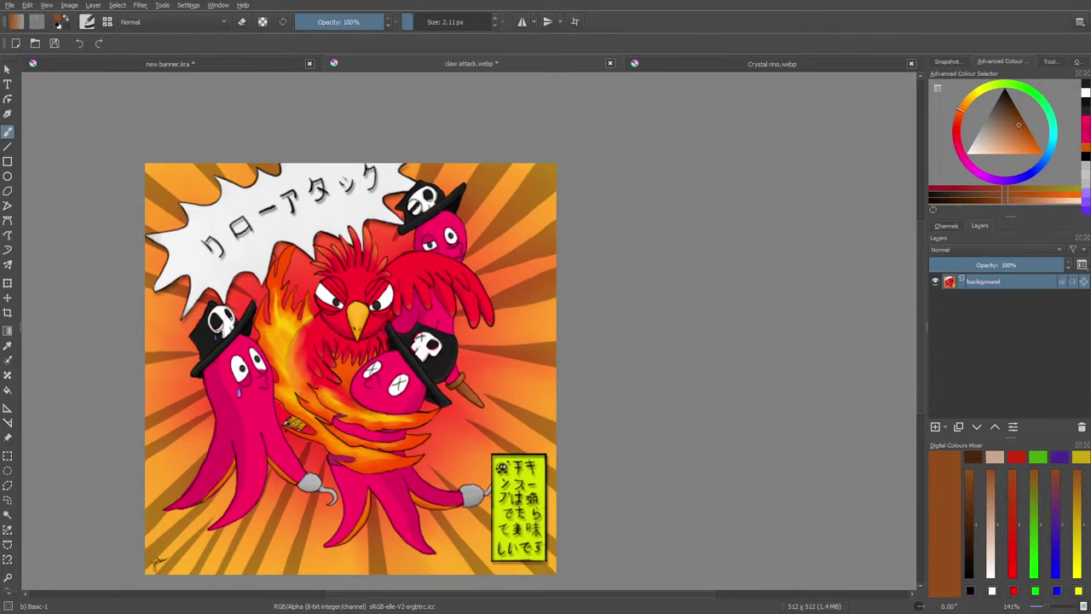
- Fill the second octopus's peg leg and its band with the sampled brown on Paint Layer 33 in new banner.kra
left_click(157, 65)
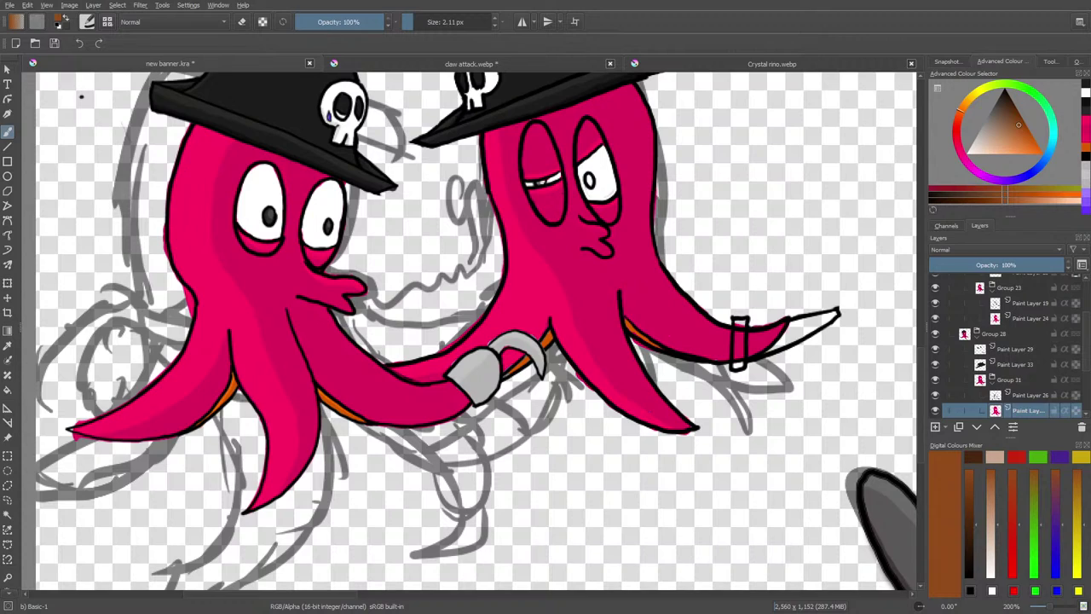
left_click(1009, 366)
mouse_move(794, 333)
left_mouse_down()
mouse_move(755, 341)
mouse_move(759, 332)
left_mouse_up()
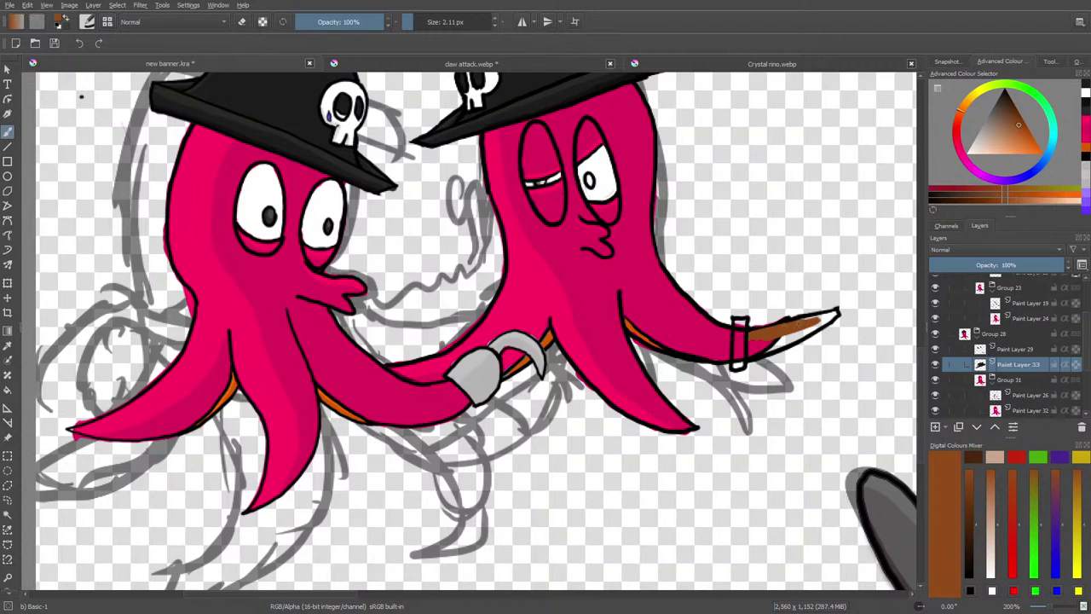
mouse_move(823, 317)
left_mouse_down()
mouse_move(808, 321)
mouse_move(840, 312)
mouse_move(752, 352)
mouse_move(742, 334)
mouse_move(738, 364)
mouse_move(737, 328)
left_mouse_up()
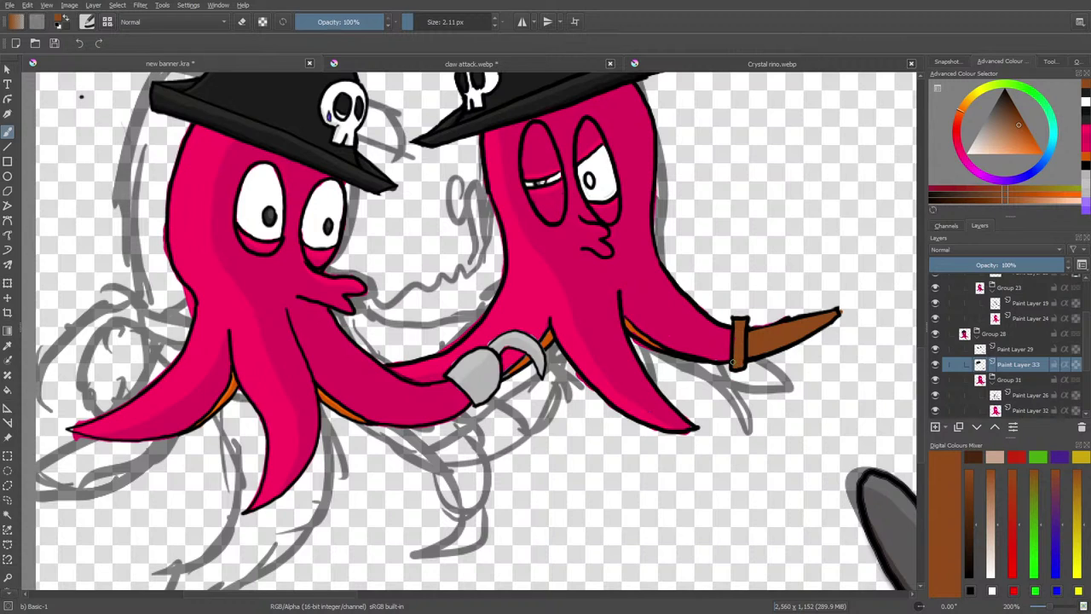
- Sample a slightly lighter brown from the peg leg in claw attack.webp and paint it onto the second octopus's peg leg
left_click(395, 58)
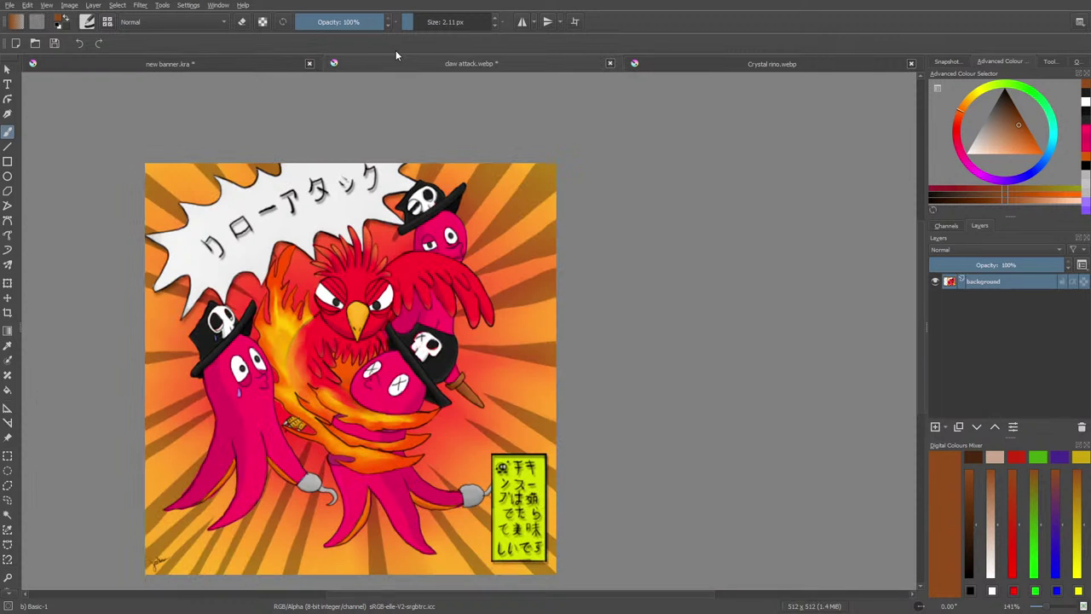
left_click(8, 345)
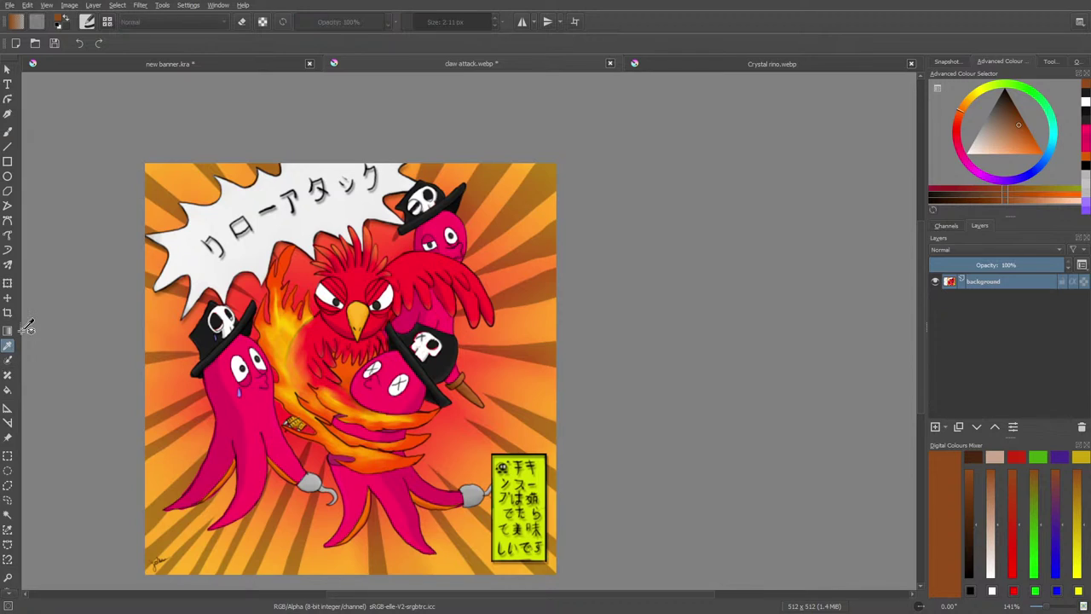
left_click(468, 384)
left_click(8, 131)
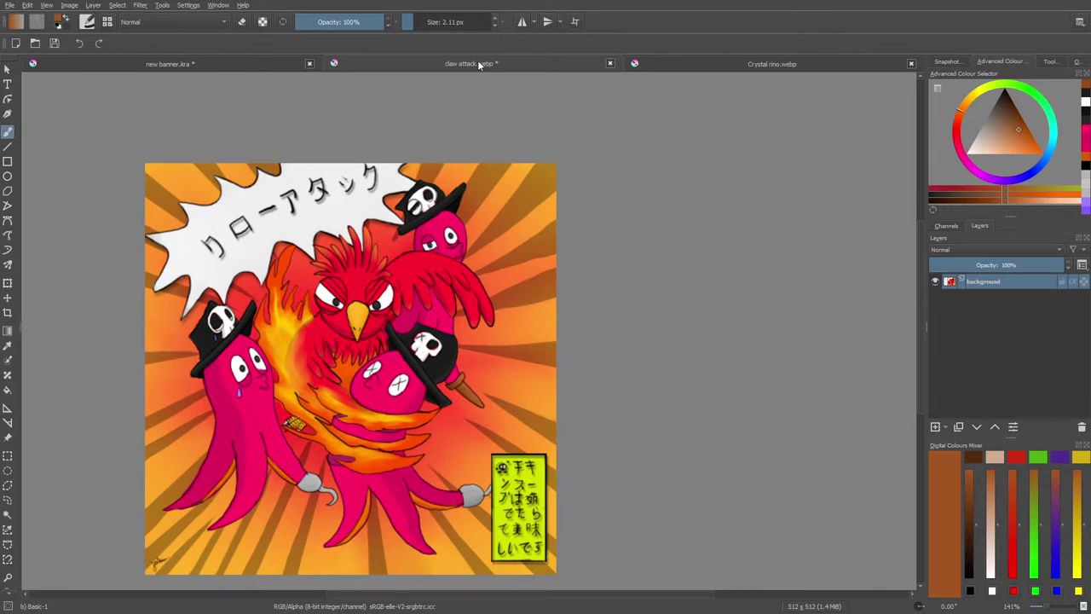
left_click(194, 67)
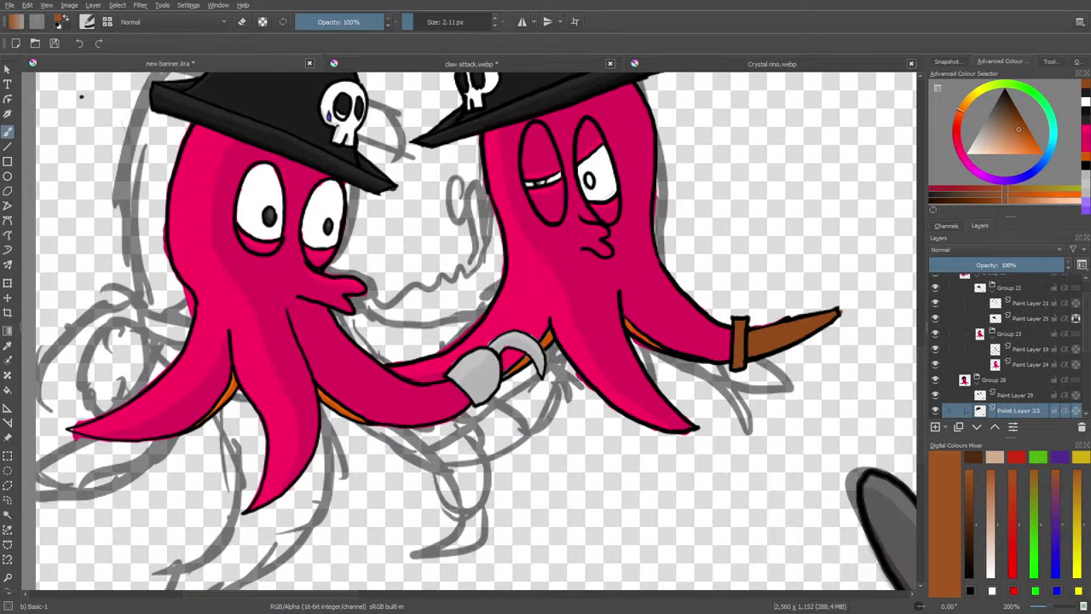
right_click(777, 290)
left_click(728, 162)
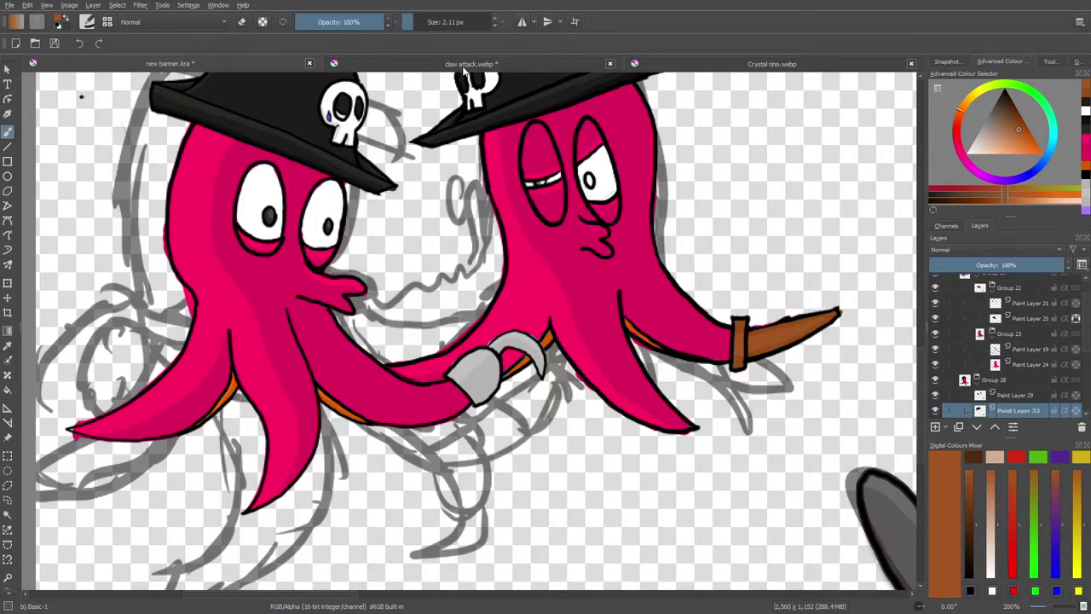
- Sample the light orange-brown near the reference peg leg's tip and add highlights to the second octopus's peg leg and band
left_click(465, 66)
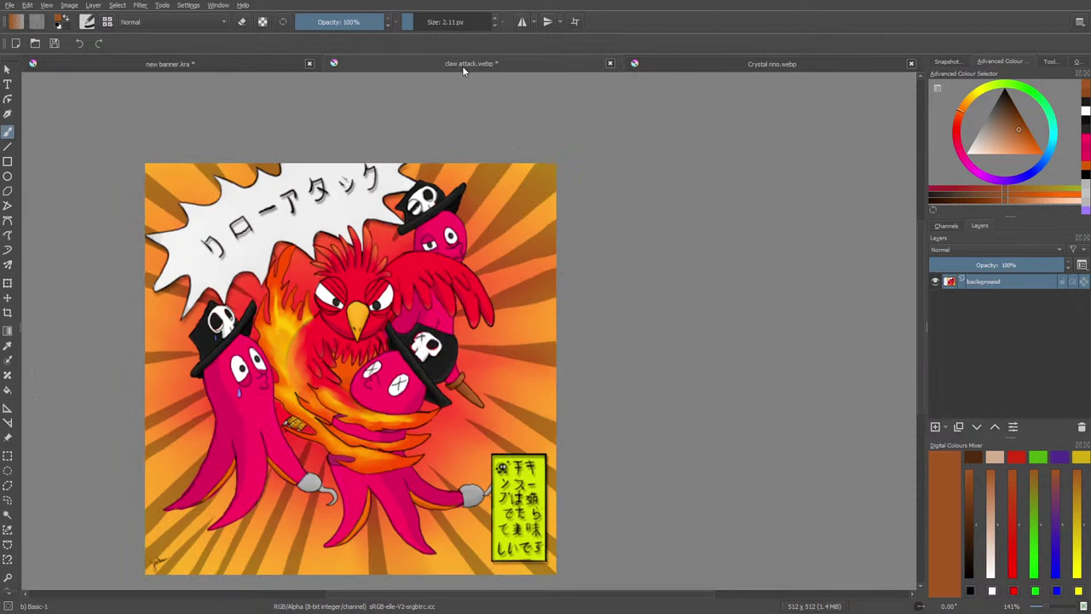
left_click(8, 346)
left_click_drag(1040, 597, 1058, 607)
scroll(919, 315, "down", 5)
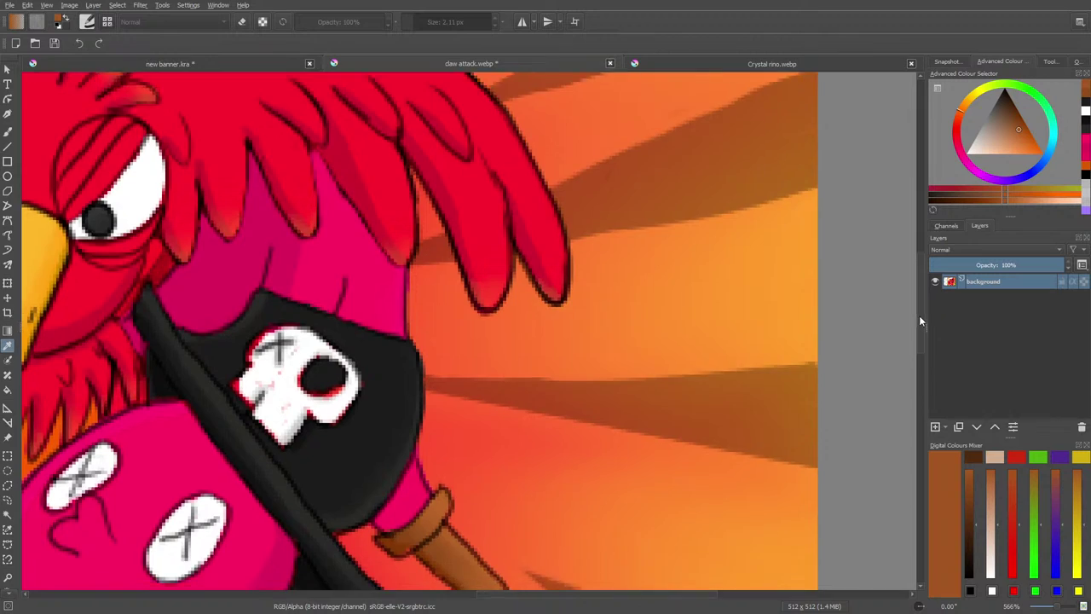
left_click(529, 336)
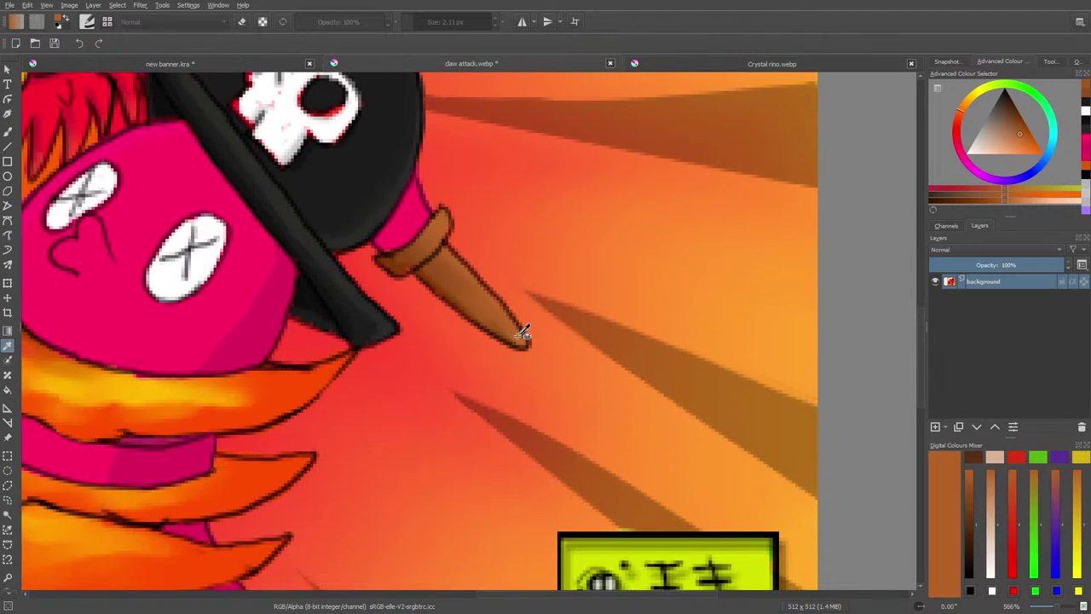
left_click(8, 128)
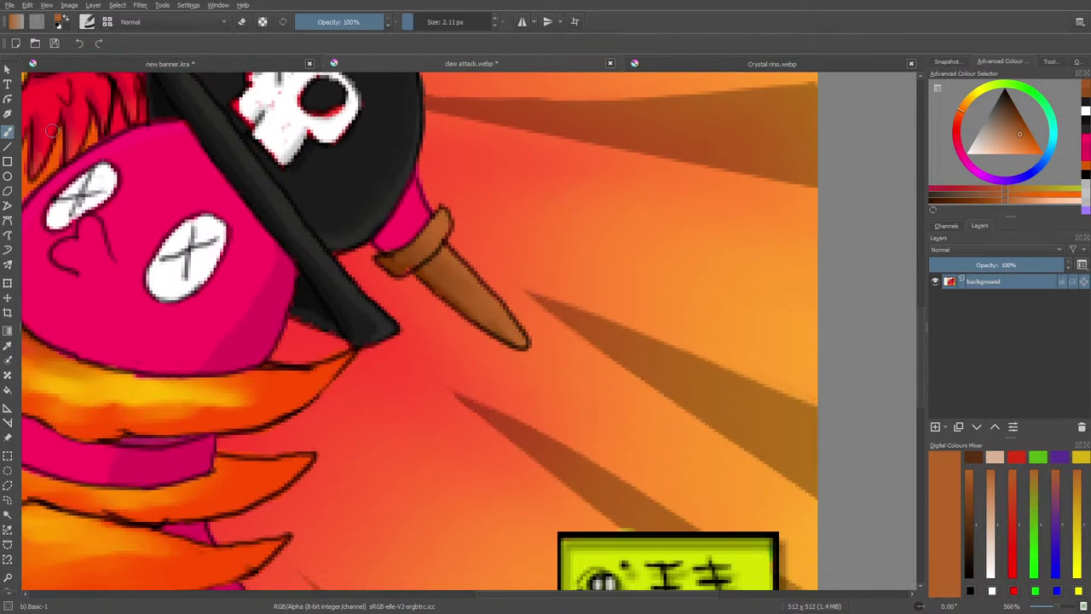
left_click(254, 63)
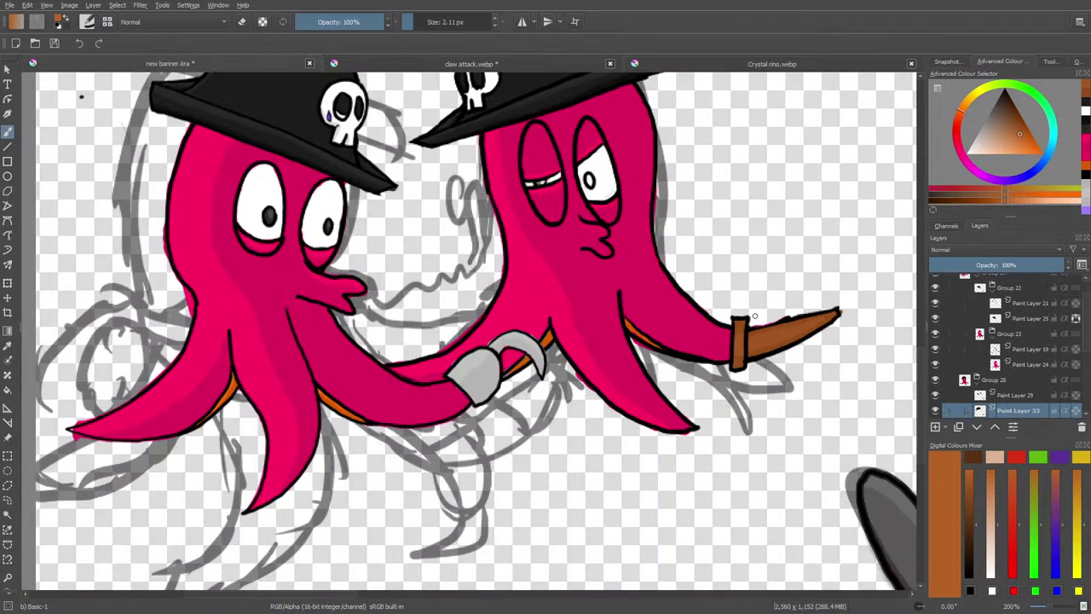
left_click_drag(743, 322, 740, 324)
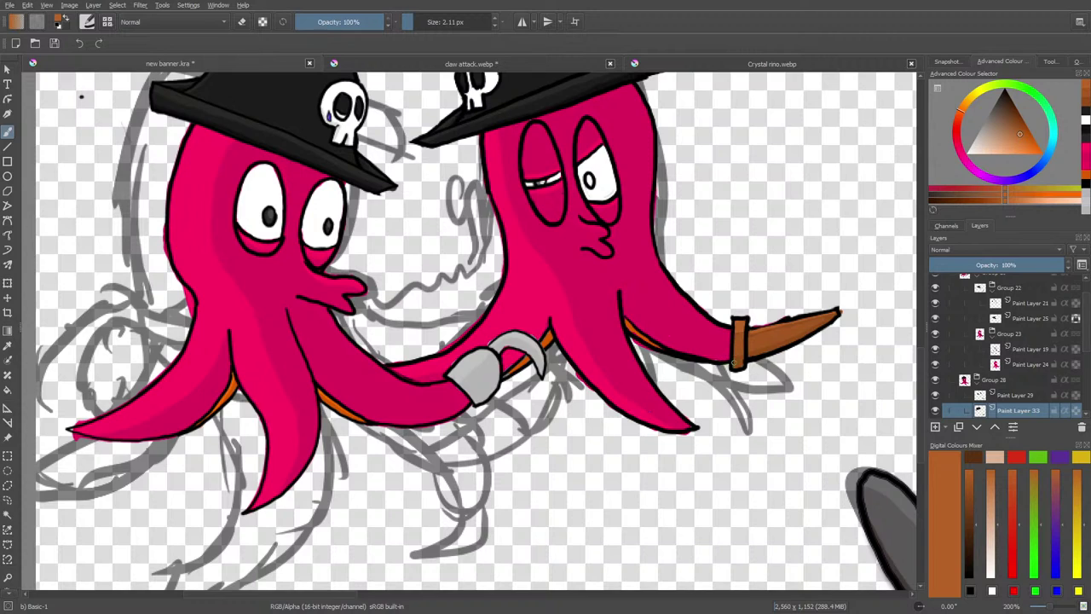
- Blend the peg leg's brown tones with the Blender Basic brush and clean up its edge with the Eraser Circle brush
right_click(143, 387)
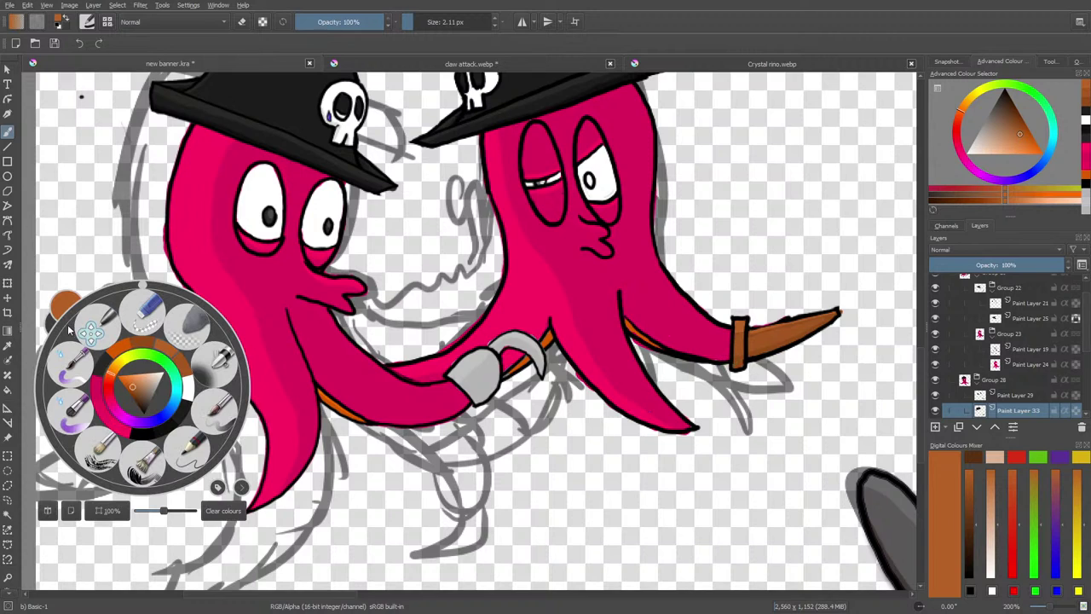
left_click(87, 22)
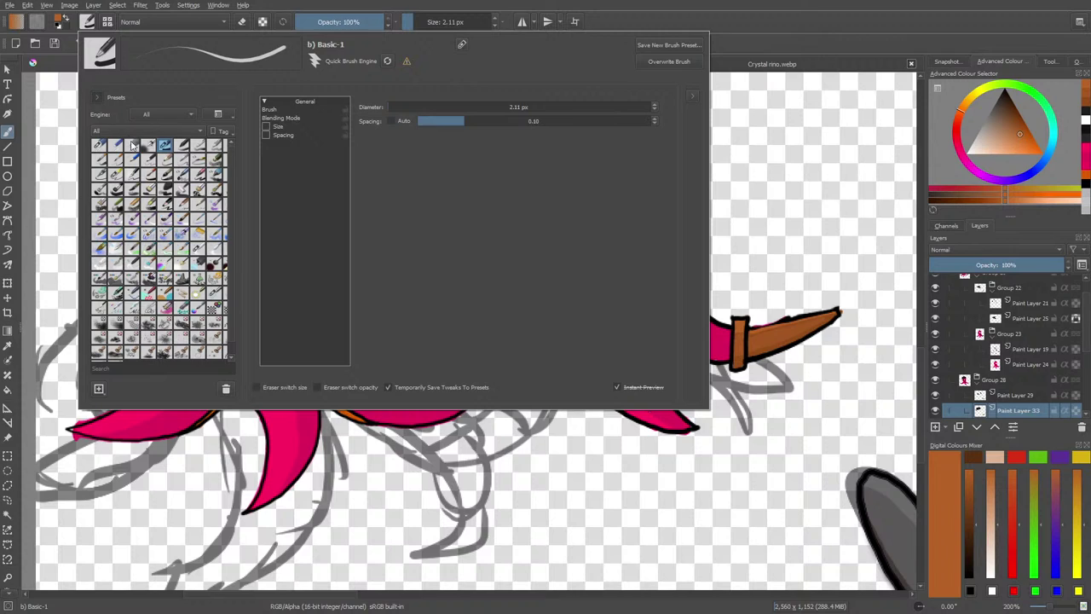
left_click(197, 249)
right_click(63, 189)
left_click(52, 94)
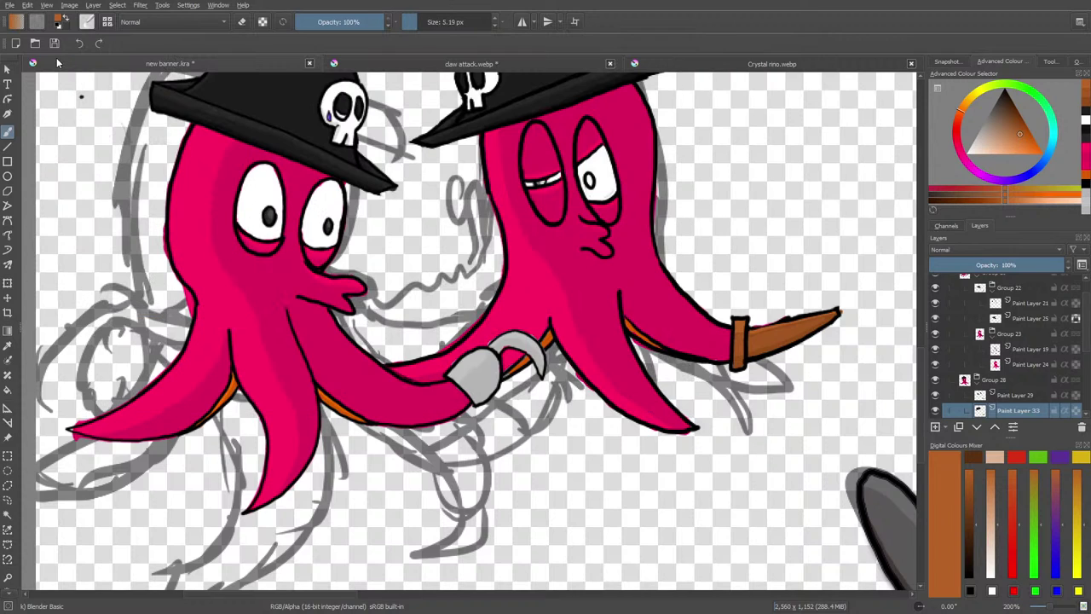
key("e")
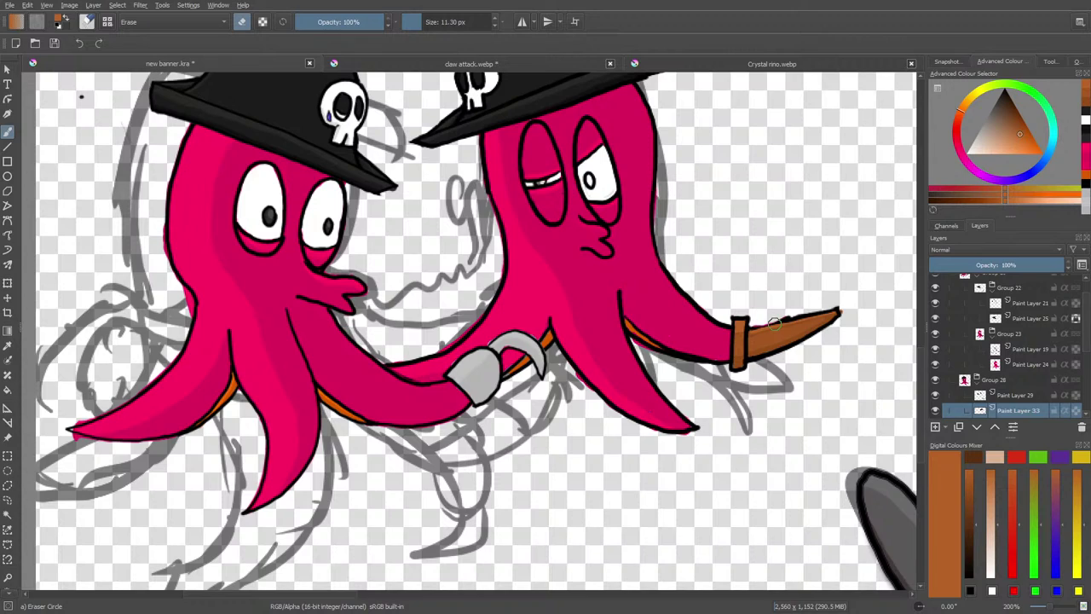
key("e")
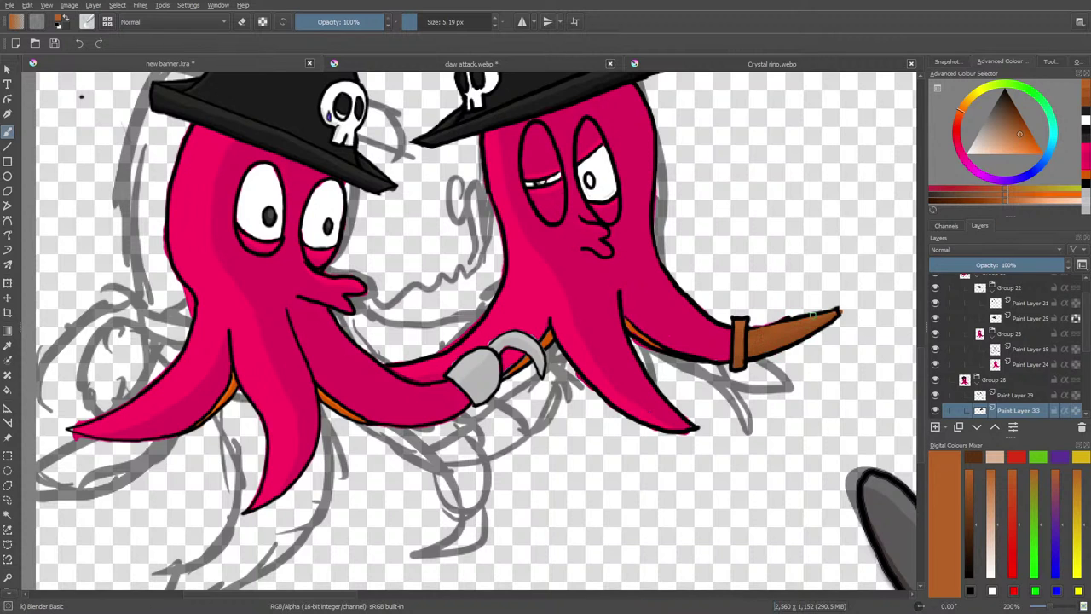
- Sample the brown of the second octopus's peg leg and darken it into a shadow colour
mouse_move(1049, 606)
left_mouse_down()
mouse_move(1037, 605)
mouse_move(1053, 602)
left_mouse_up()
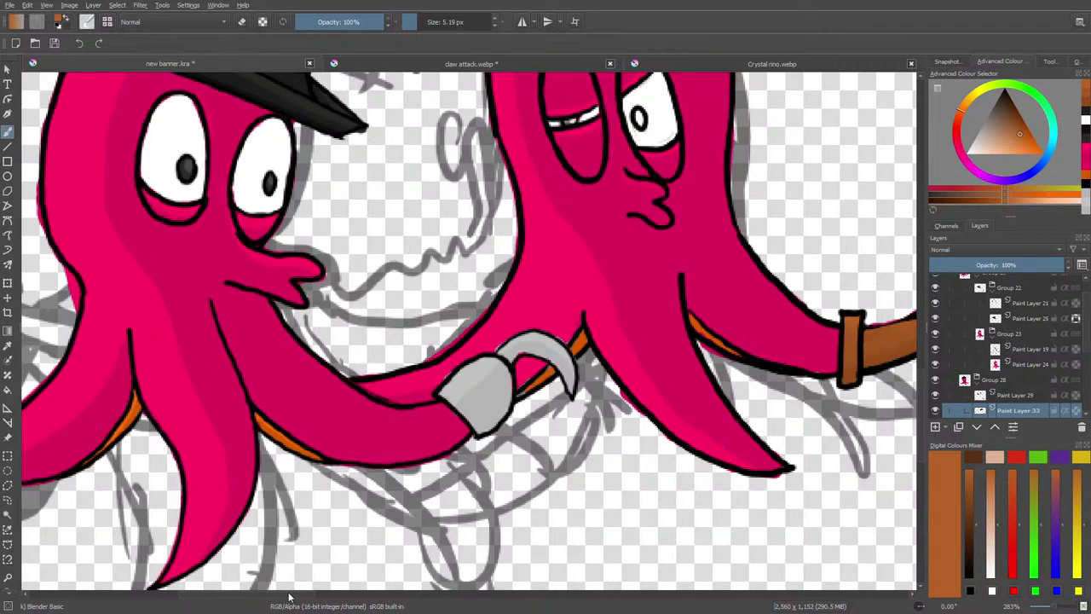
left_click_drag(290, 595, 350, 596)
right_click(242, 440)
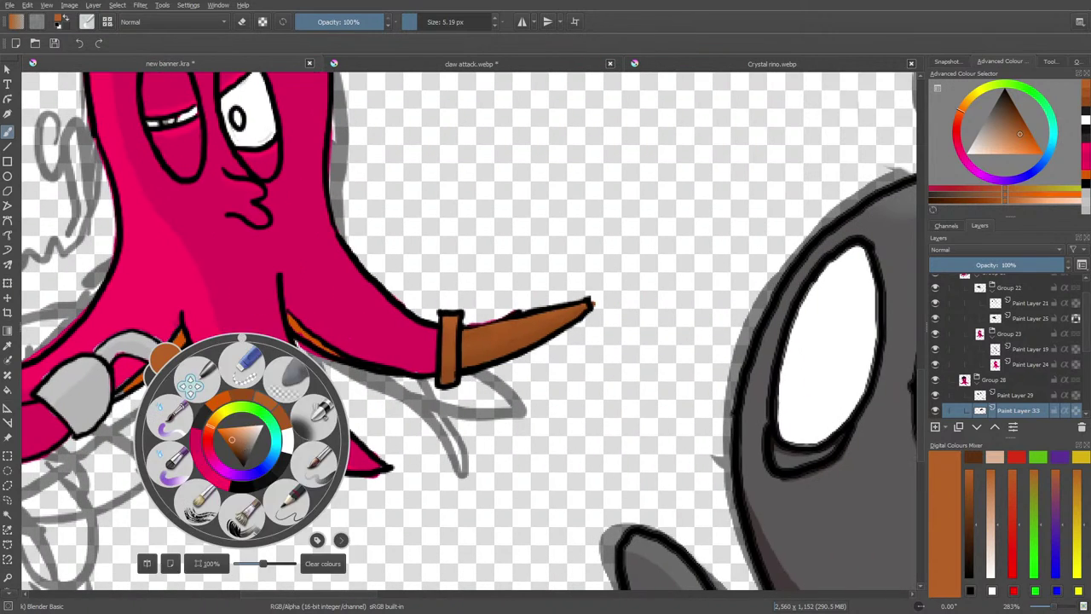
right_click(143, 389)
right_click(143, 389)
left_click(27, 244)
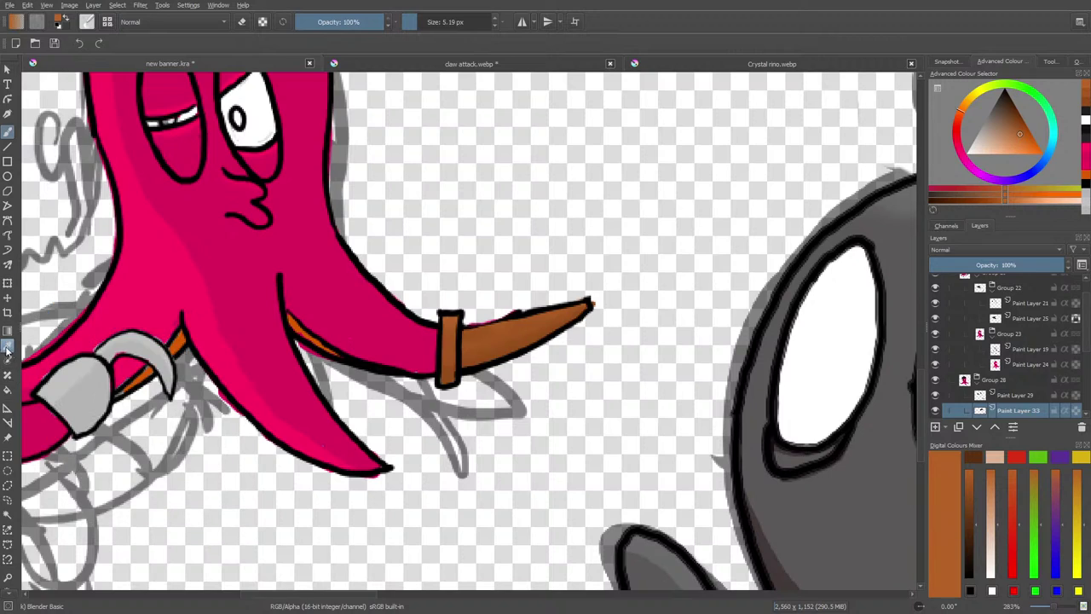
left_click(480, 341, "ctrl")
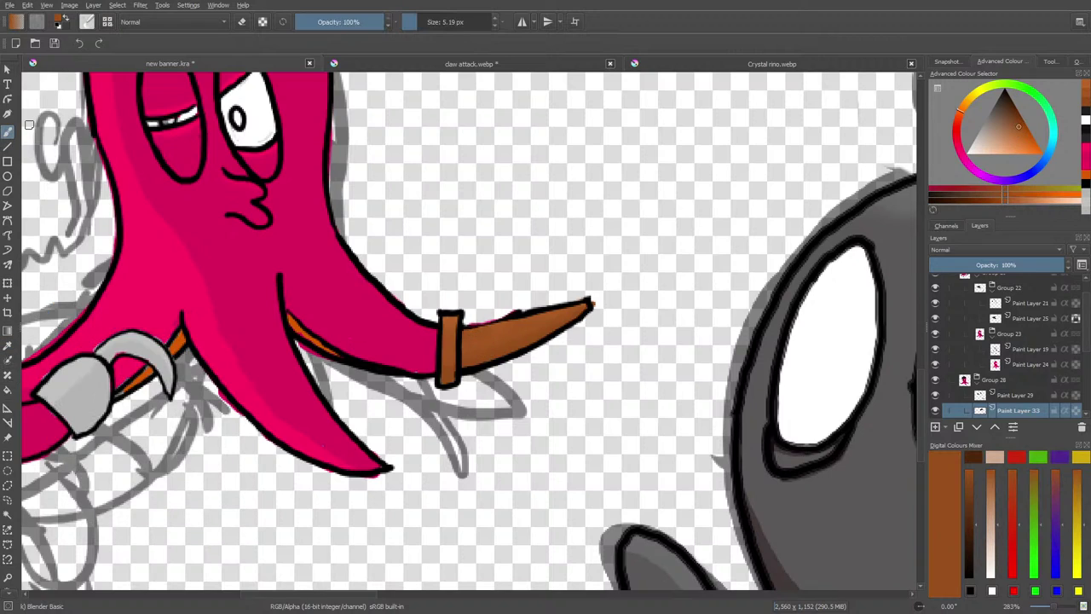
right_click(467, 308)
left_click(460, 315)
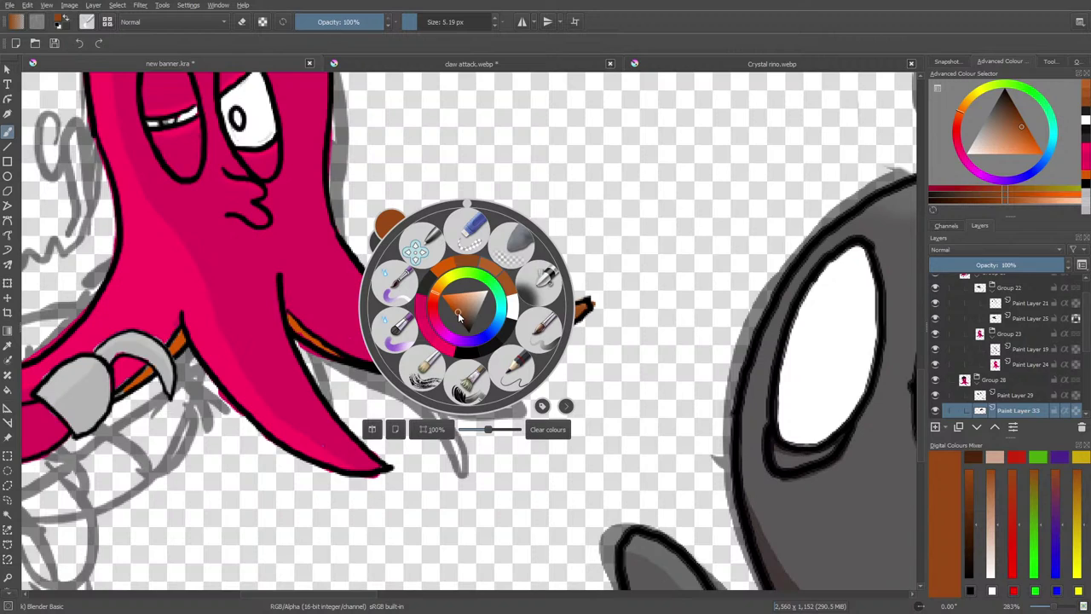
left_click(463, 317)
right_click(464, 316)
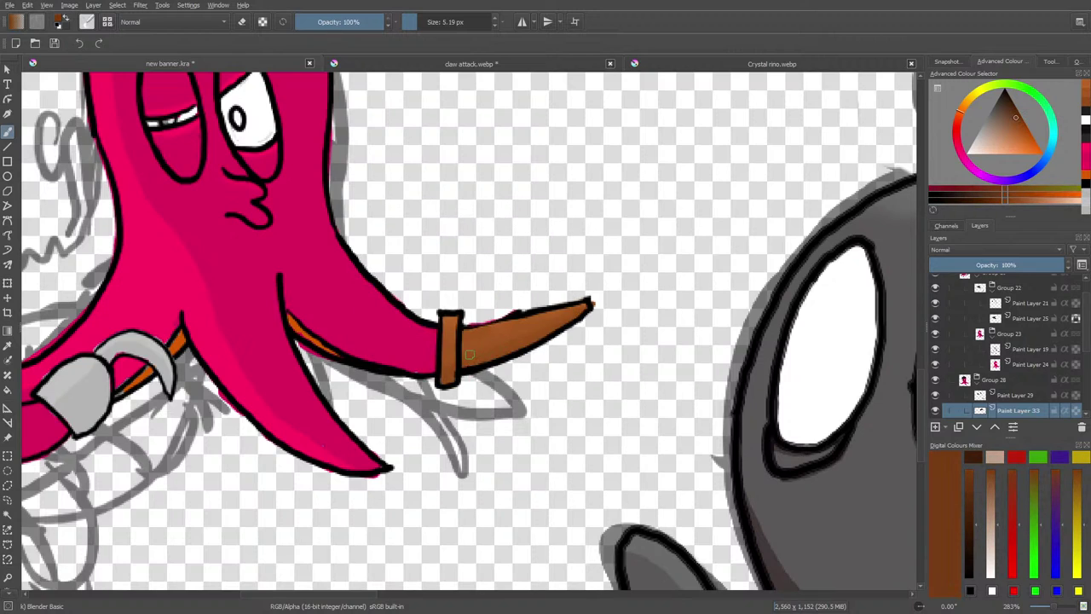
- Paint dark brown shadows along the peg leg's lower edge with the Basic-1 brush at 2.11 px
left_click(88, 23)
left_click(167, 147)
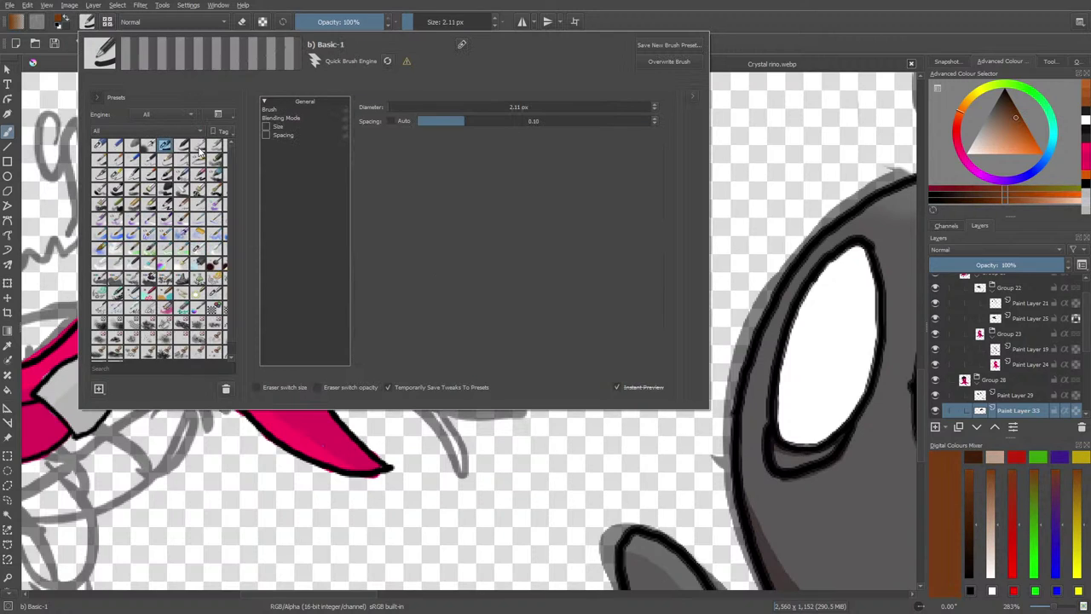
left_click(569, 426)
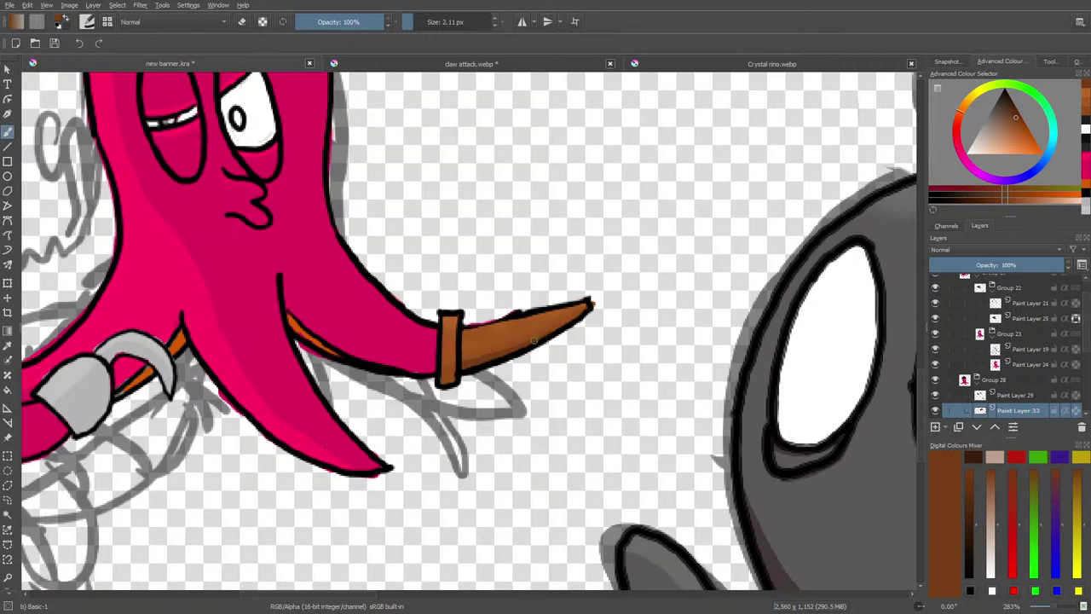
- Smooth the dark shading into the peg leg's base brown with the Blender Basic brush at 5.19 px
right_click(434, 362)
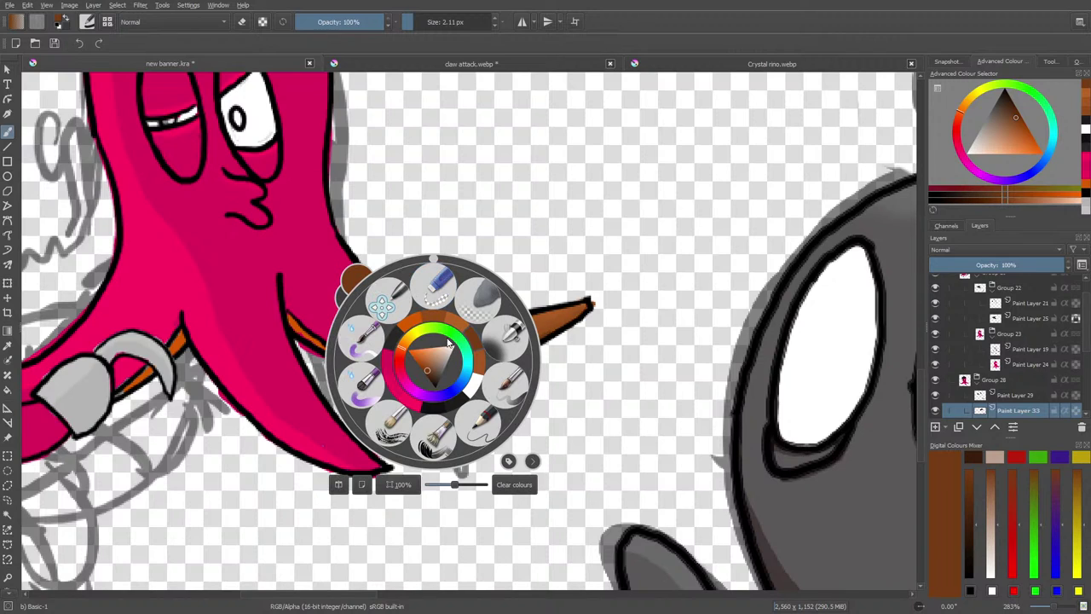
left_click(87, 22)
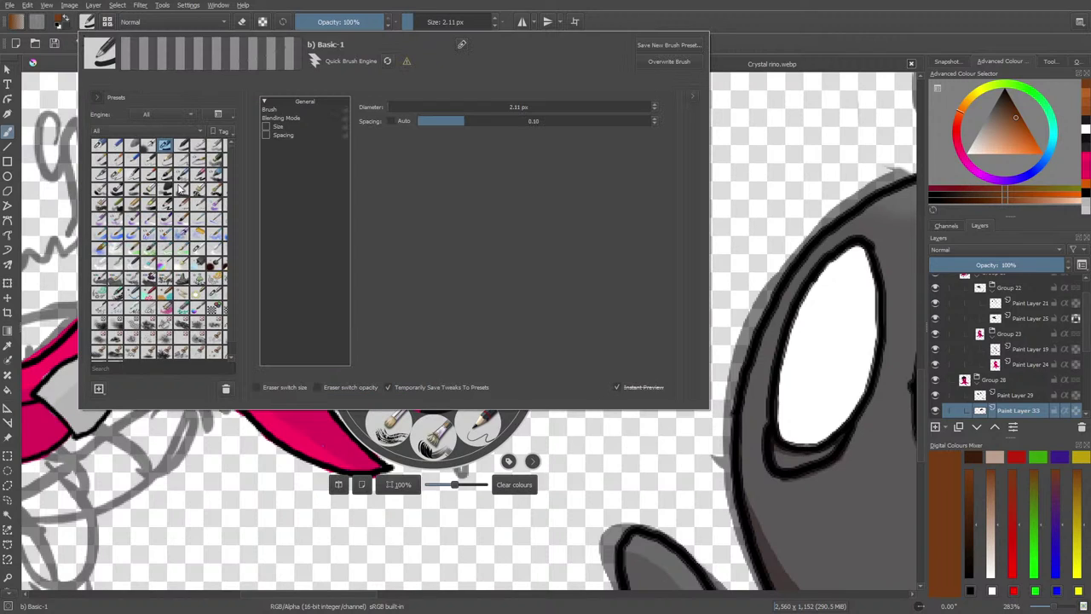
left_click(198, 251)
left_click(595, 452)
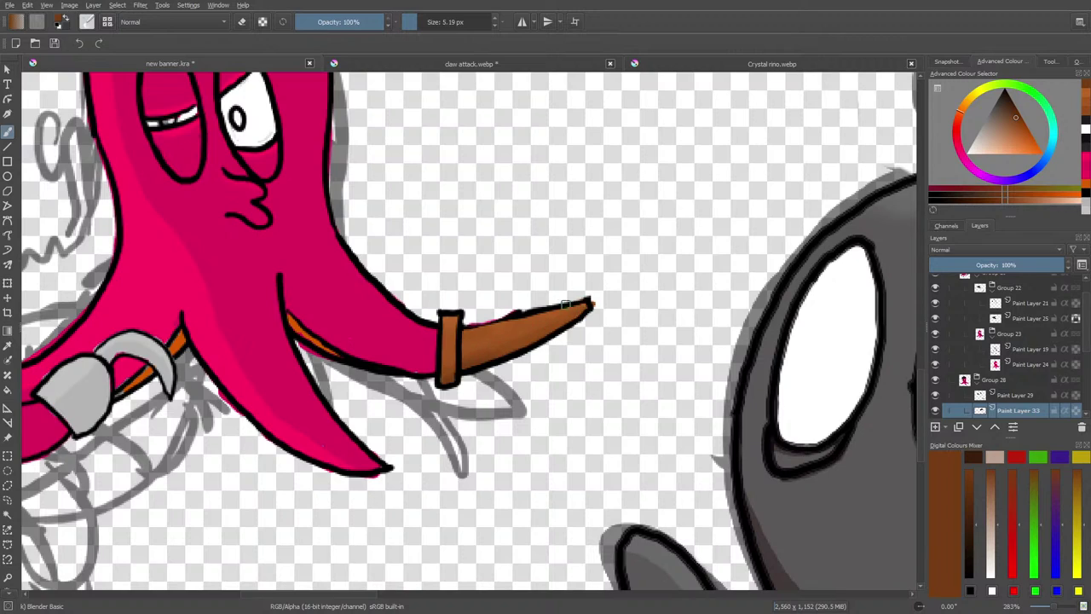
- Sample a brown from the second octopus's peg leg, lighten it, and switch to the Basic-1 brush at 2.11 px
right_click(546, 285)
left_click_drag(539, 289, 537, 283)
right_click(536, 280)
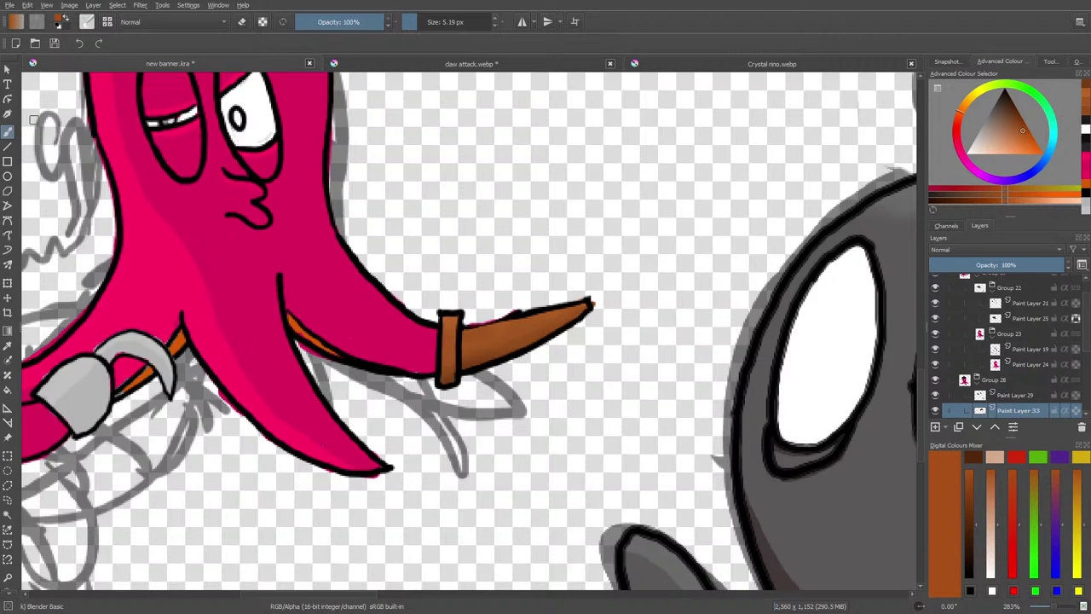
left_click(86, 22)
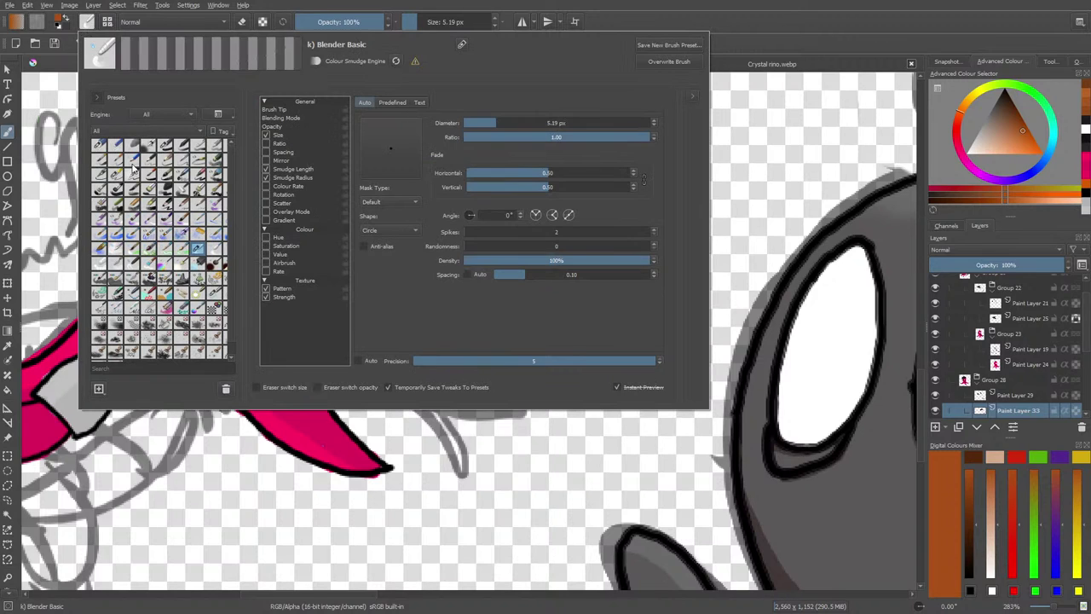
left_click(109, 176)
left_click(172, 150)
right_click(576, 430)
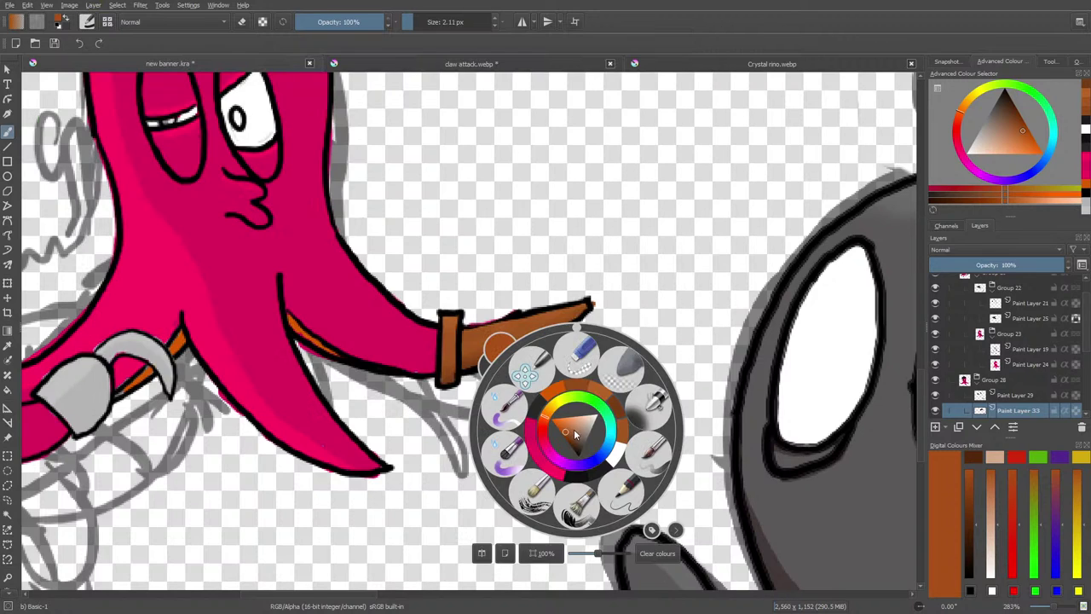
left_click(524, 256)
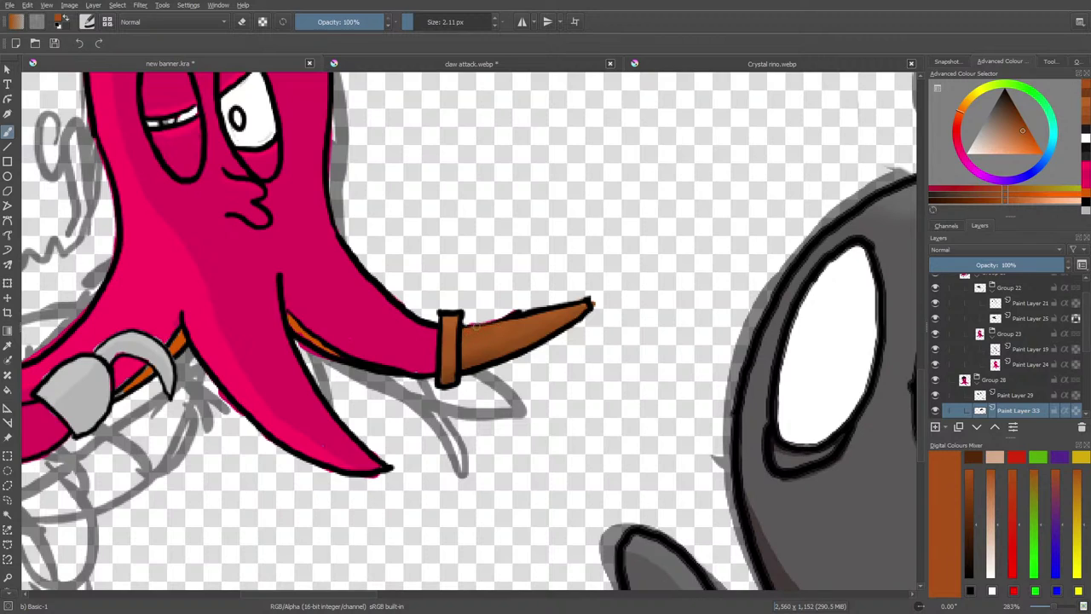
- Brighten the brown towards orange and paint highlights along the peg leg's upper edge with the Basic-1 brush
right_click(486, 317)
left_click(479, 318)
right_click(475, 317)
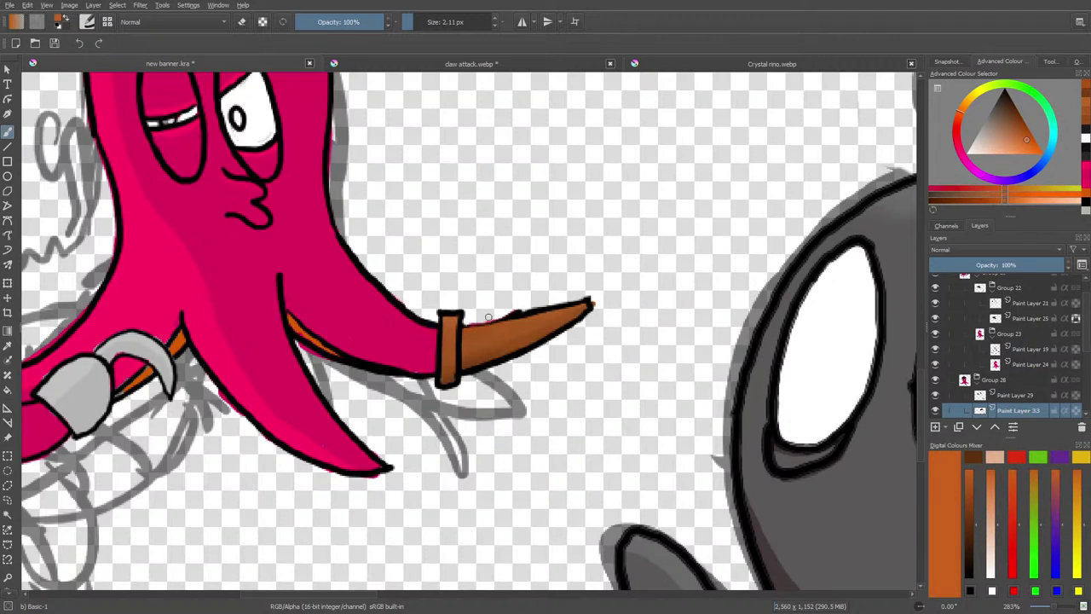
left_click_drag(465, 326, 510, 319)
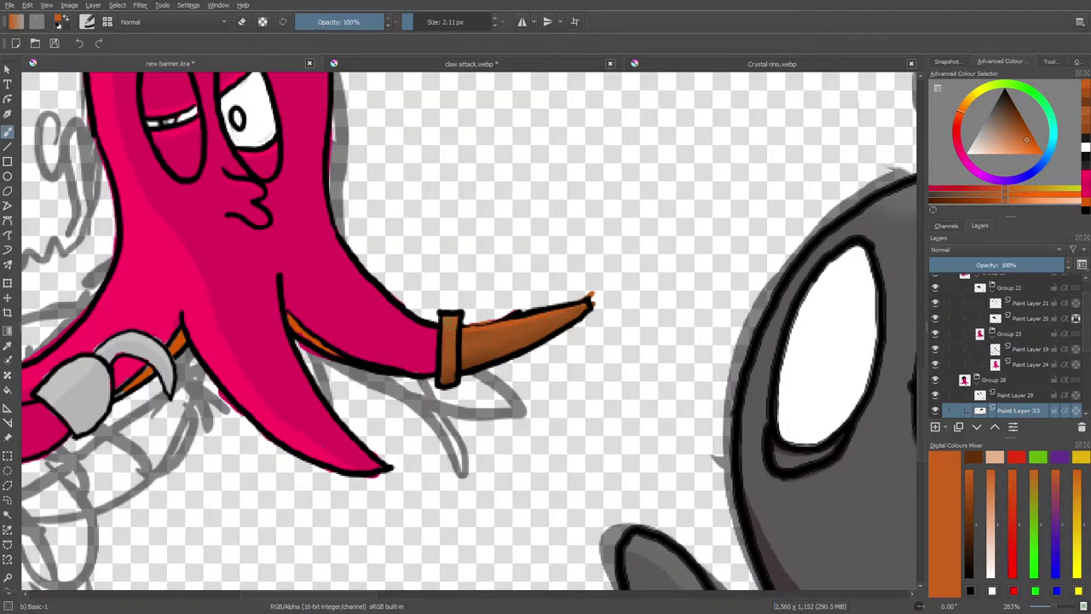
right_click(492, 295)
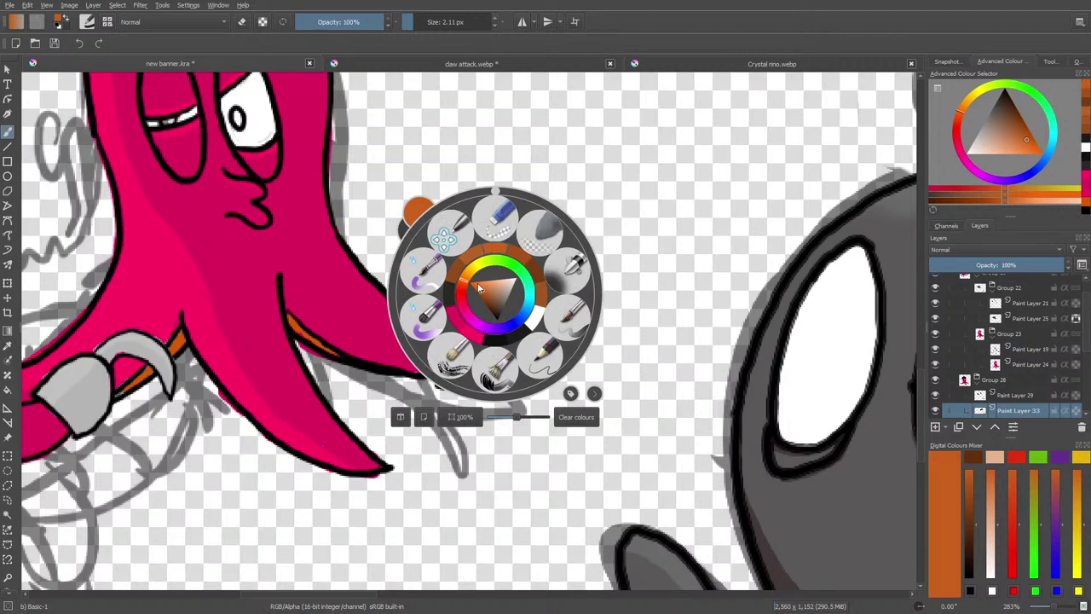
left_click(480, 287)
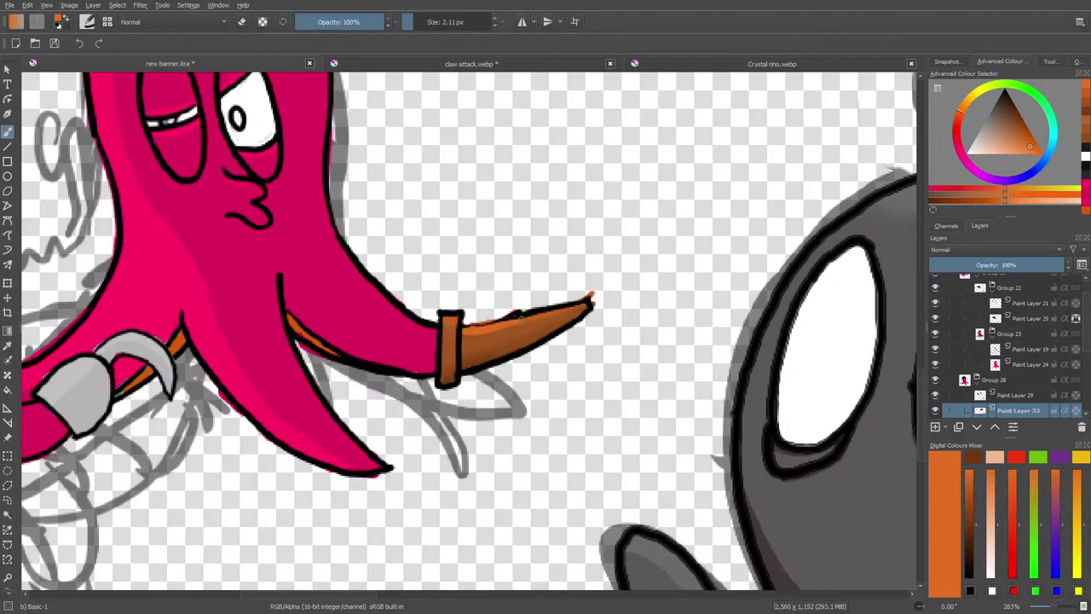
- Smooth the orange highlights into the peg leg's brown with the Blender Basic brush at 5.19 px
right_click(483, 318)
left_click(87, 23)
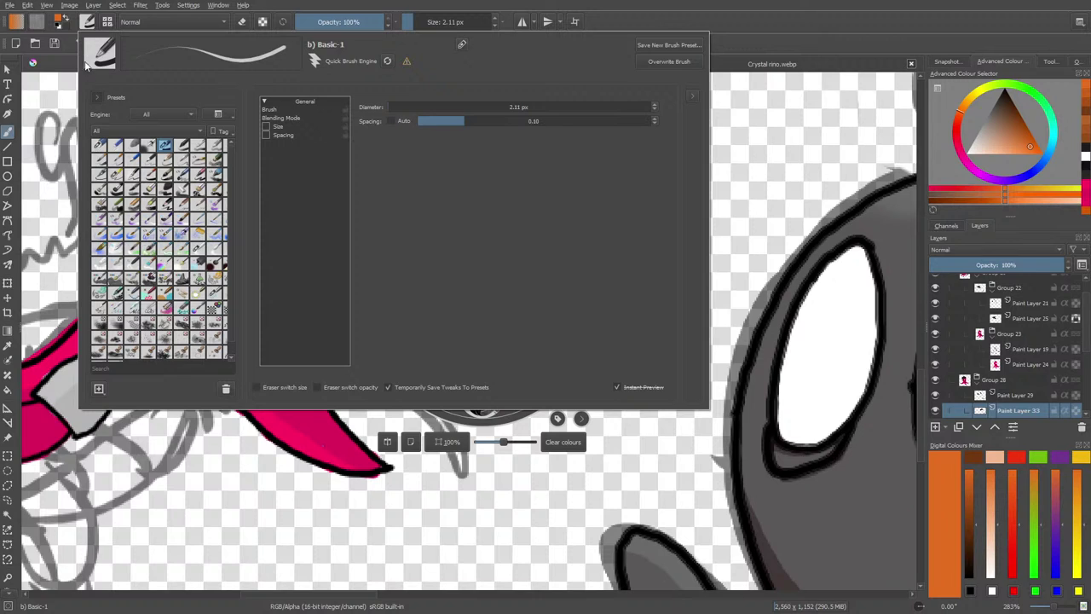
left_click(195, 250)
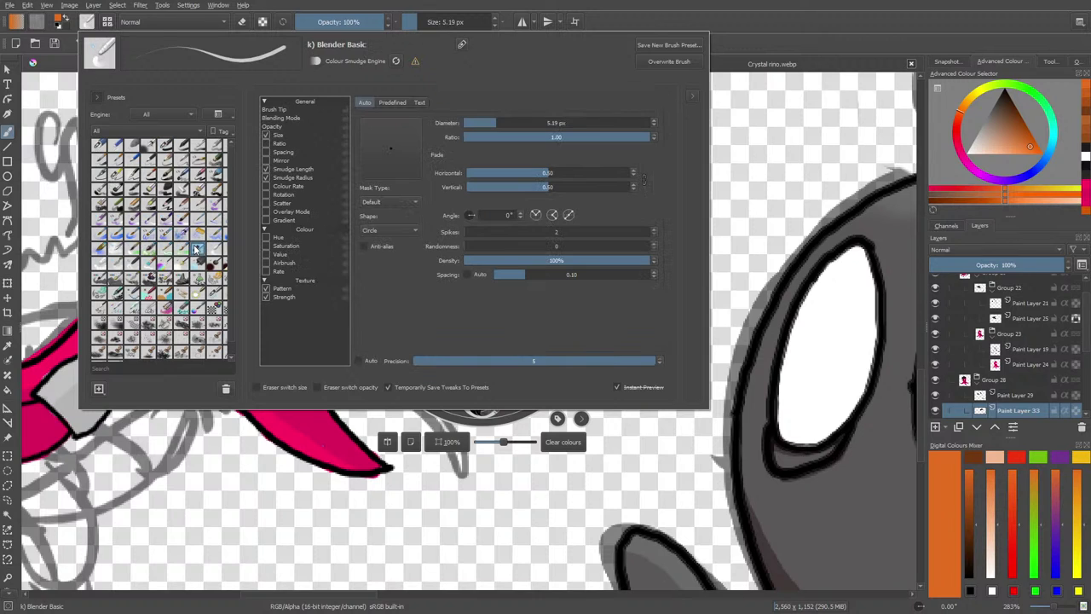
left_click(644, 485)
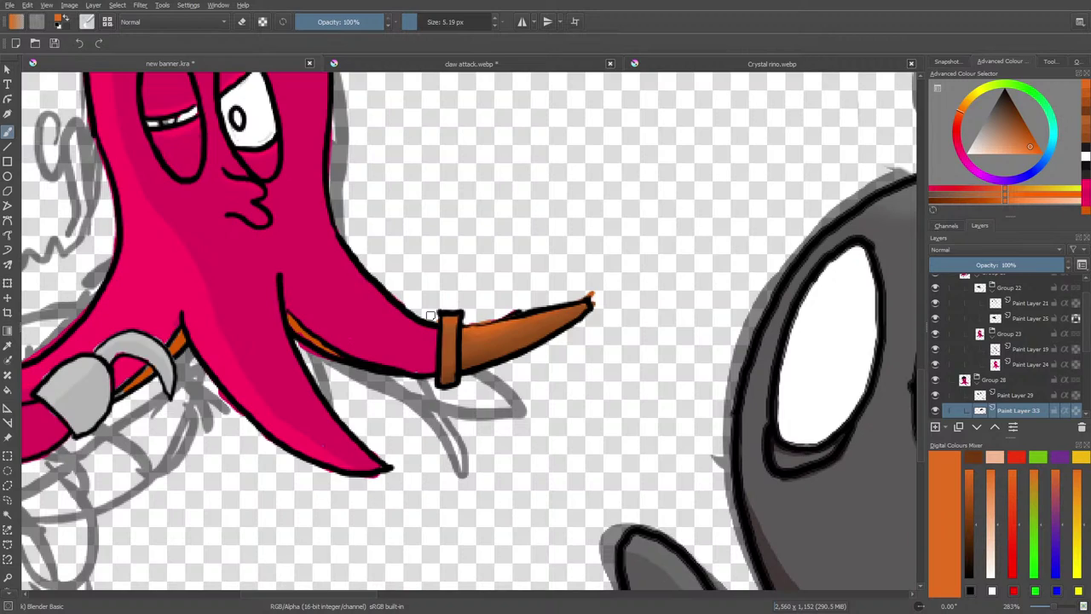
- Try to erase the stray marks above the peg leg on Paint Layers 19, 24 and 21 with the Eraser Circle brush
key("e")
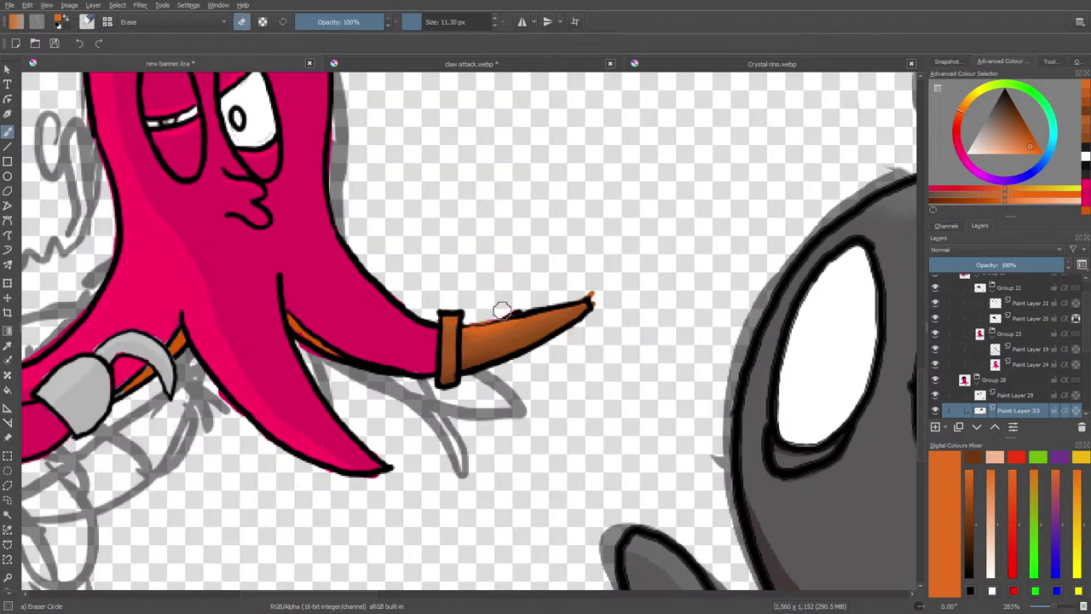
left_click(1025, 350)
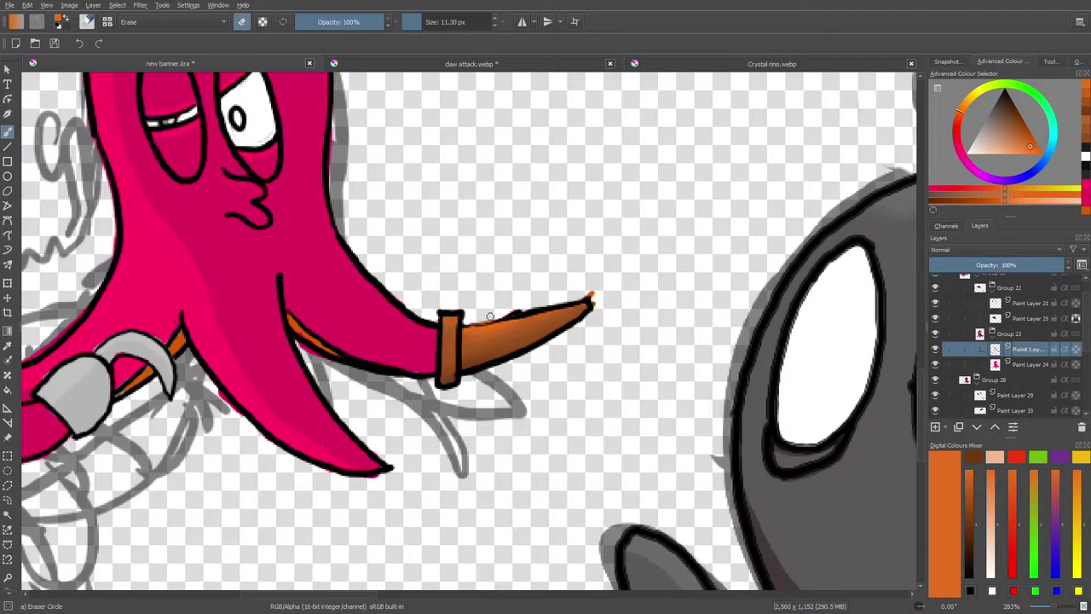
left_click_drag(490, 316, 505, 313)
left_click(1026, 364)
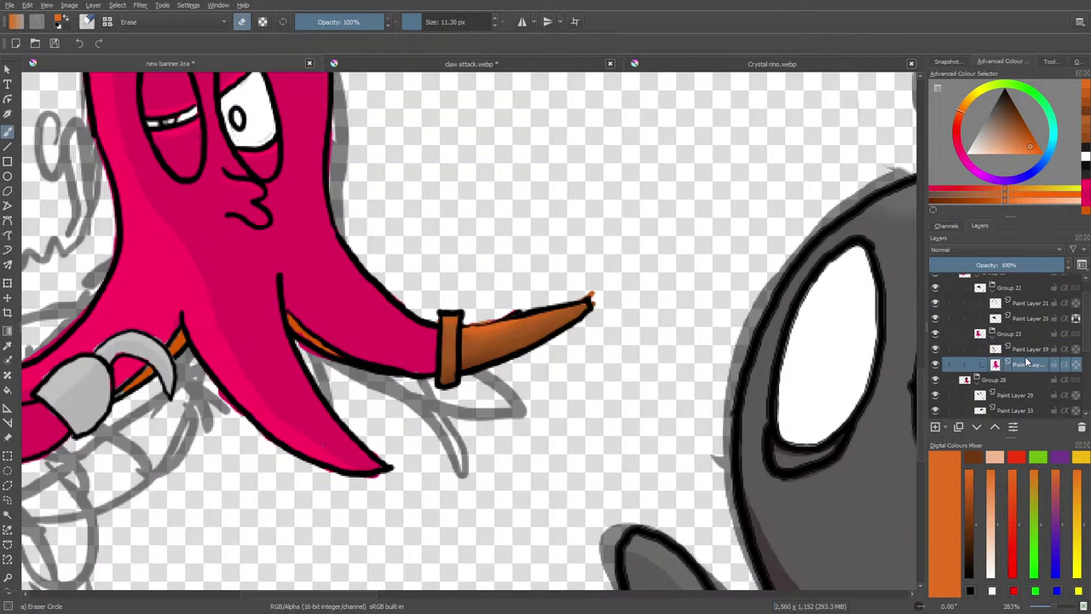
left_click(505, 297)
left_click(1021, 304)
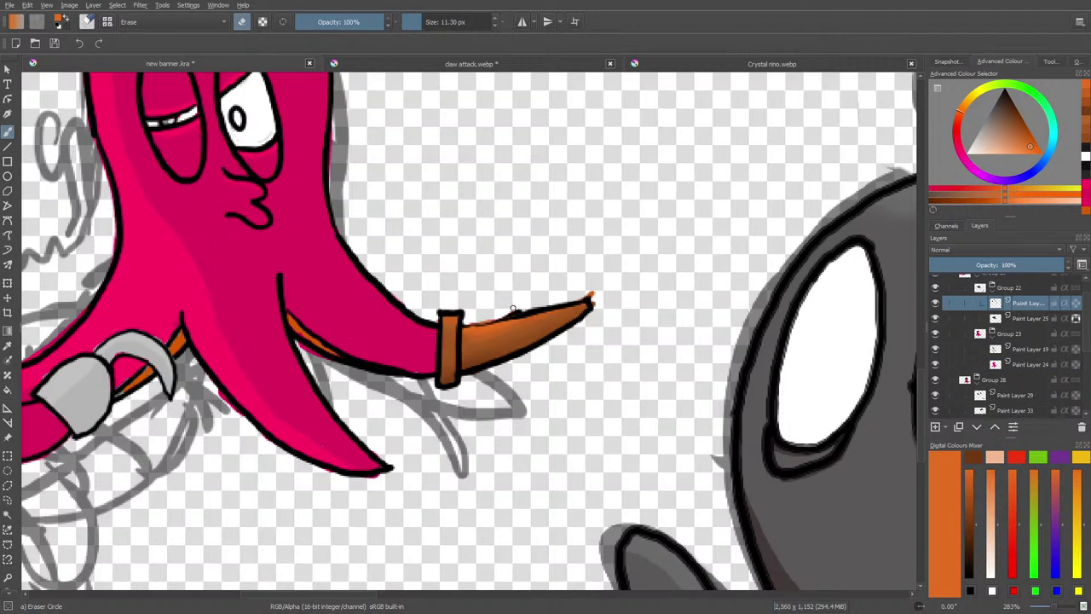
left_click(505, 300)
- Toggle the visibility of Group 23 and Paint Layer 25 to check which parts of the artwork they hold
left_click(1076, 320)
left_click(935, 333)
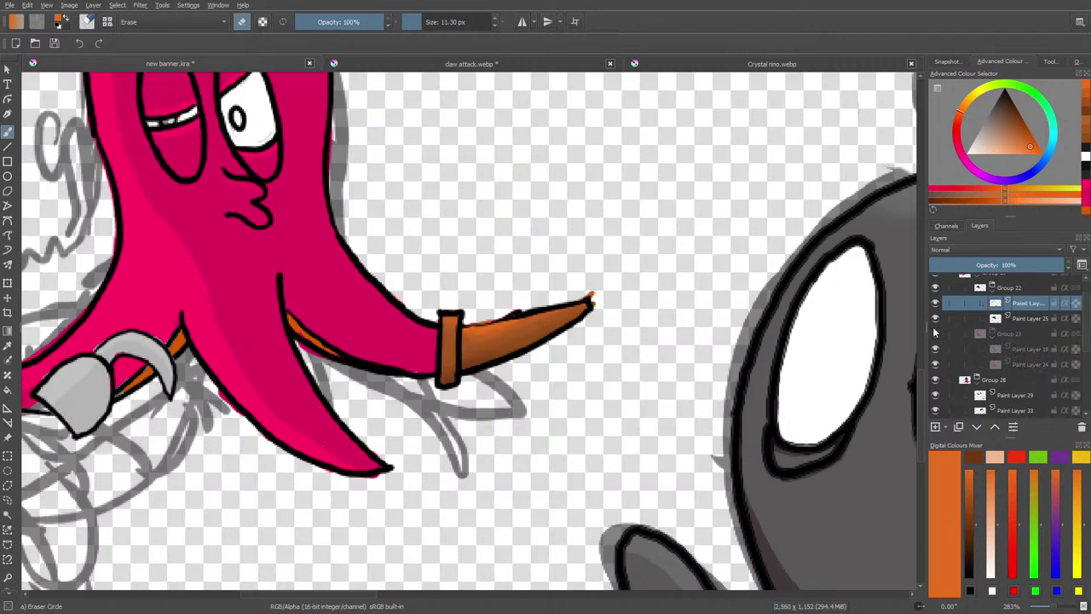
left_click(936, 334)
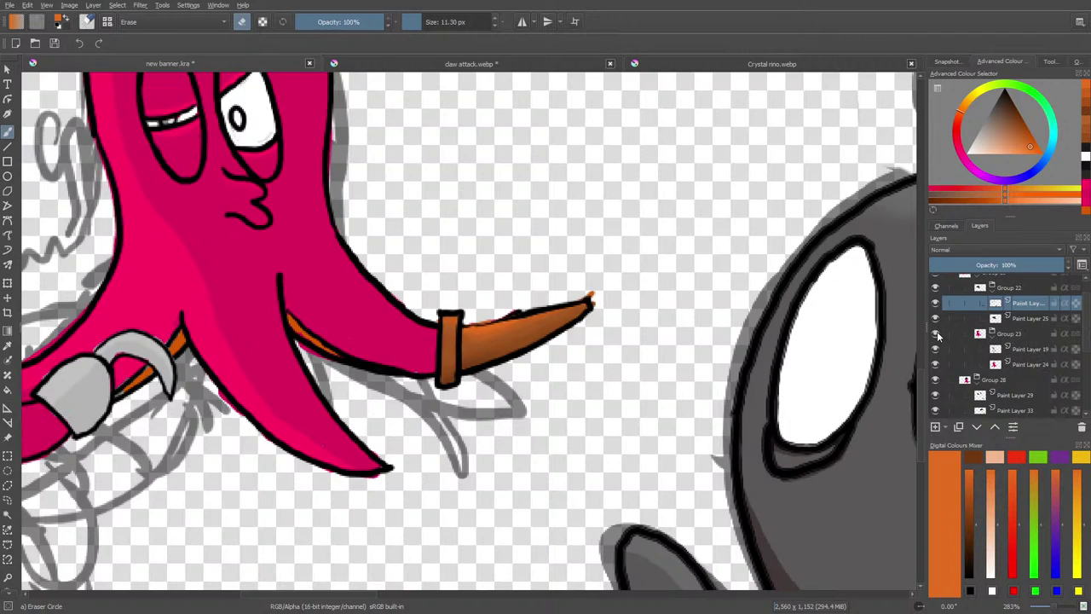
left_click(936, 333)
left_click(935, 331)
left_click(935, 318)
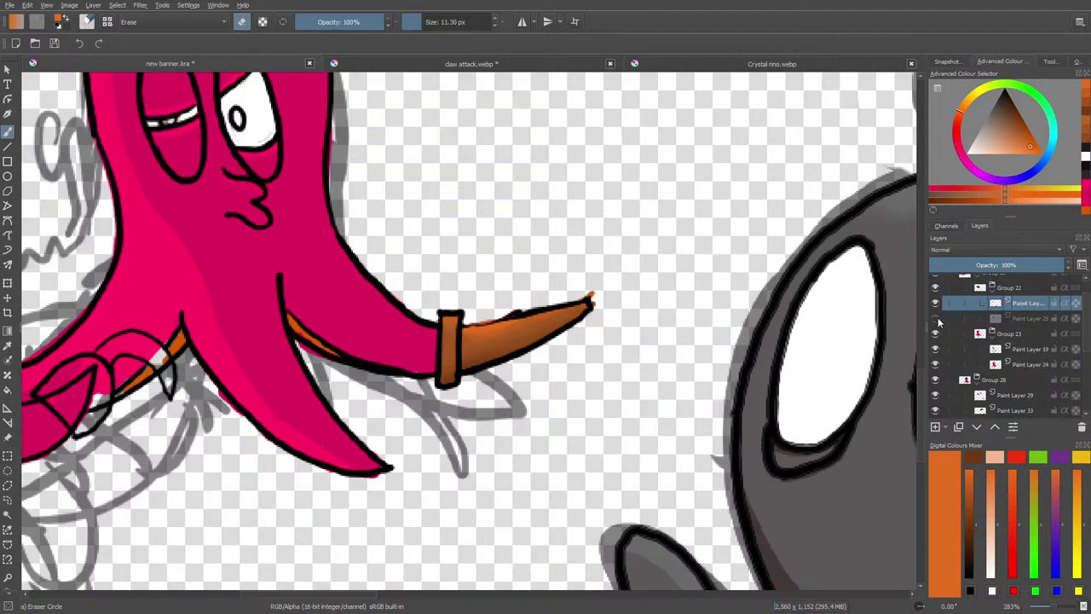
left_click(936, 318)
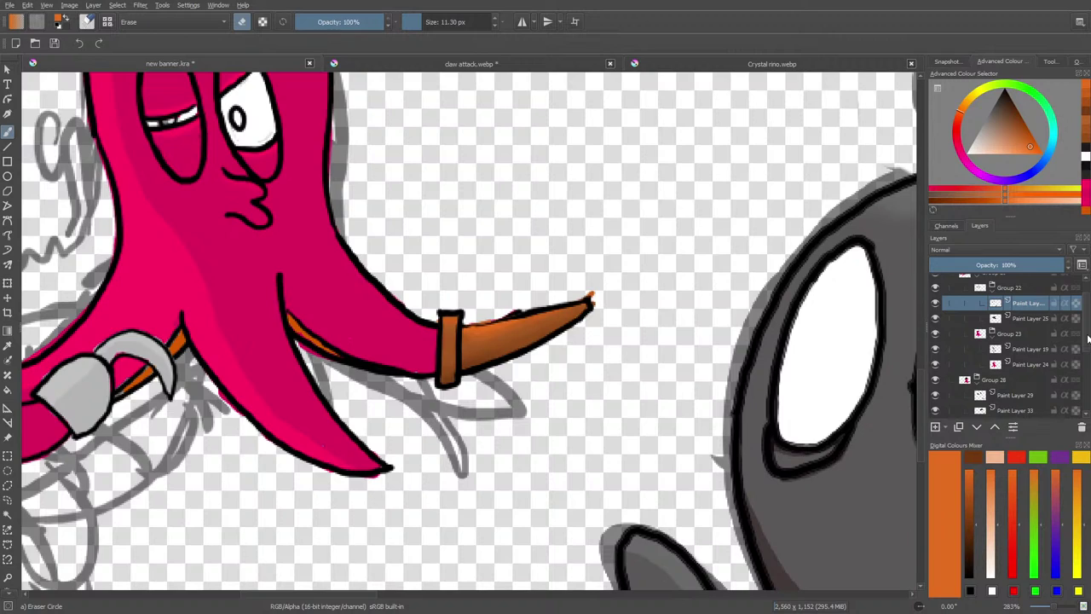
- Erase the stray marks along the peg leg's upper edge and tip on Paint Layers 26, 32 and 33 with the Eraser Circle brush at 11.30 px
scroll(1057, 349, "down", 2)
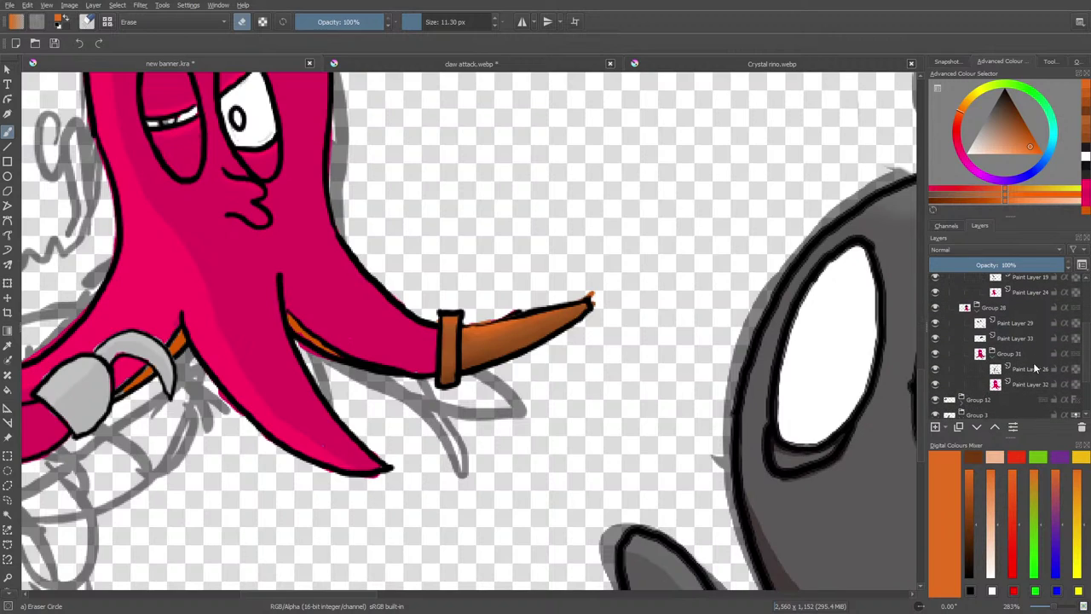
left_click(1029, 378)
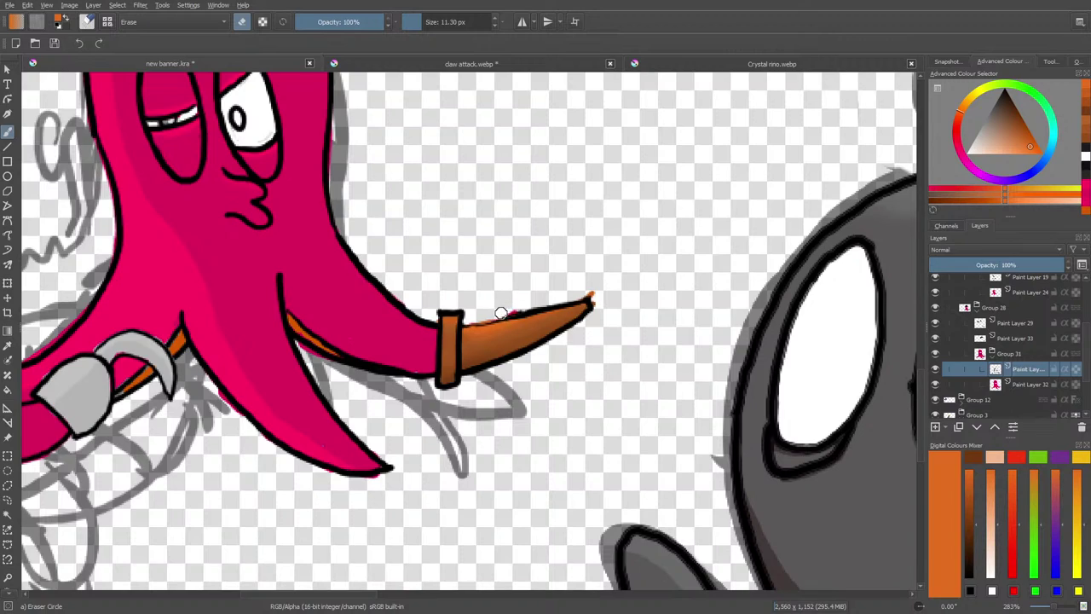
left_click_drag(518, 308, 503, 310)
left_click(1020, 385)
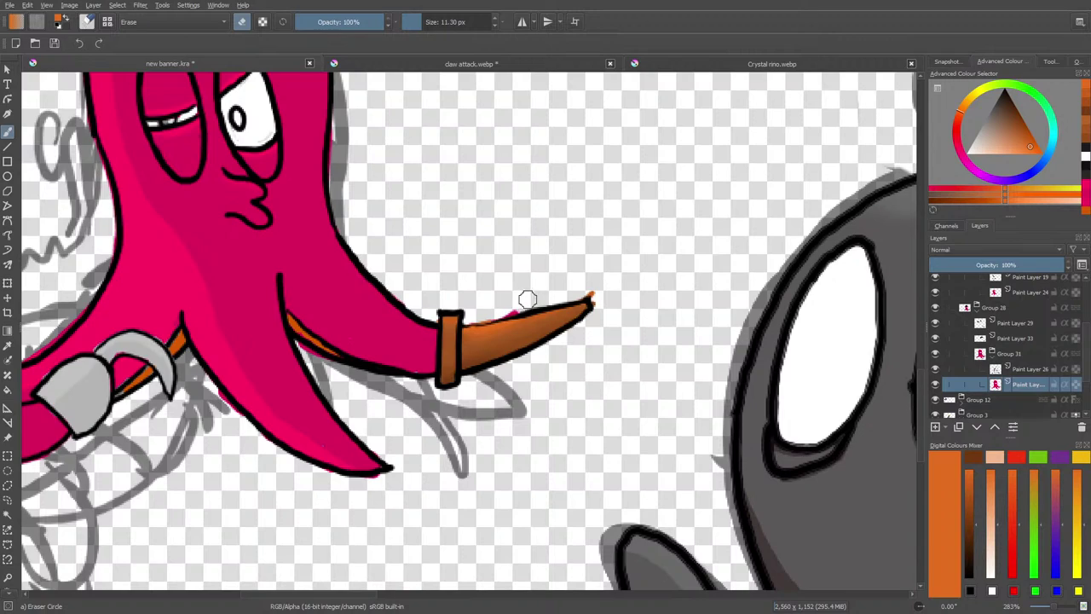
left_click_drag(500, 310, 507, 309)
left_click(1013, 338)
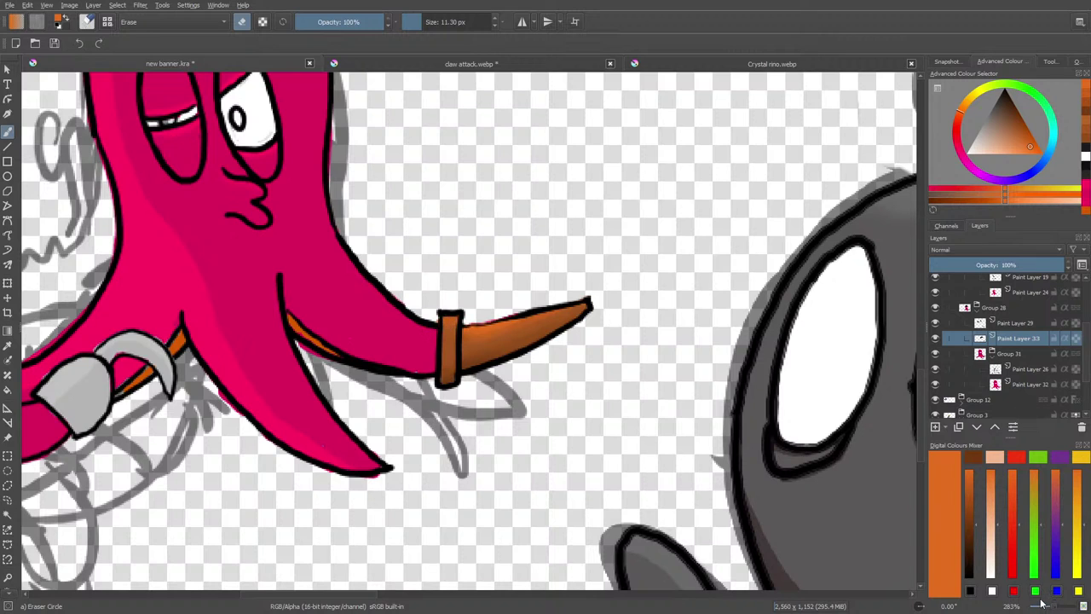
- Zoom out to 33% to review the whole banner composition
mouse_move(1053, 606)
left_mouse_down()
mouse_move(1037, 607)
mouse_move(1049, 608)
left_mouse_up()
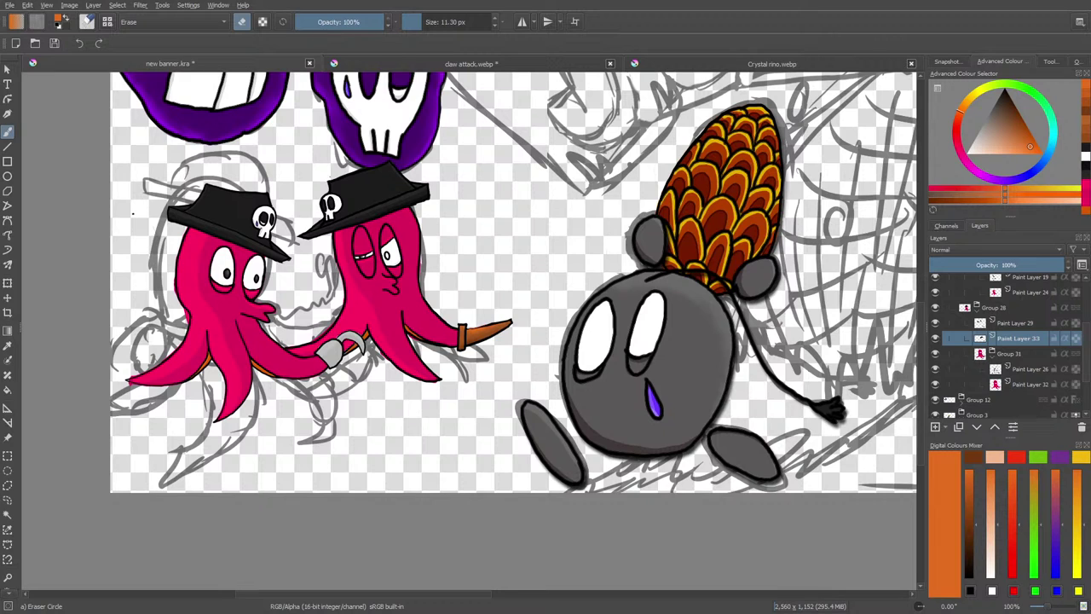
scroll(600, 342, "down", 5)
scroll(679, 288, "up", 3)
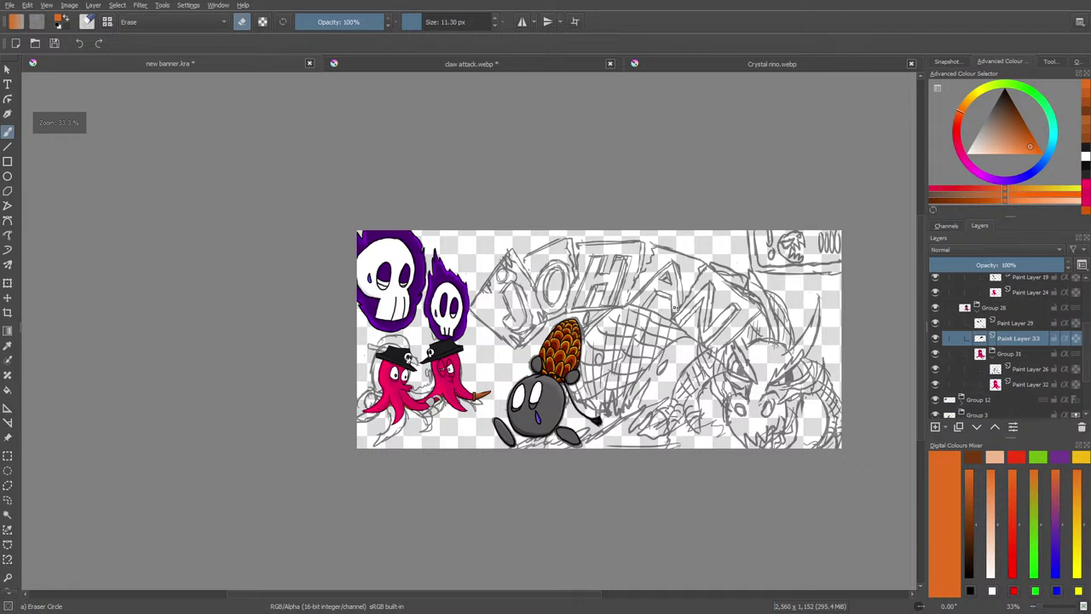